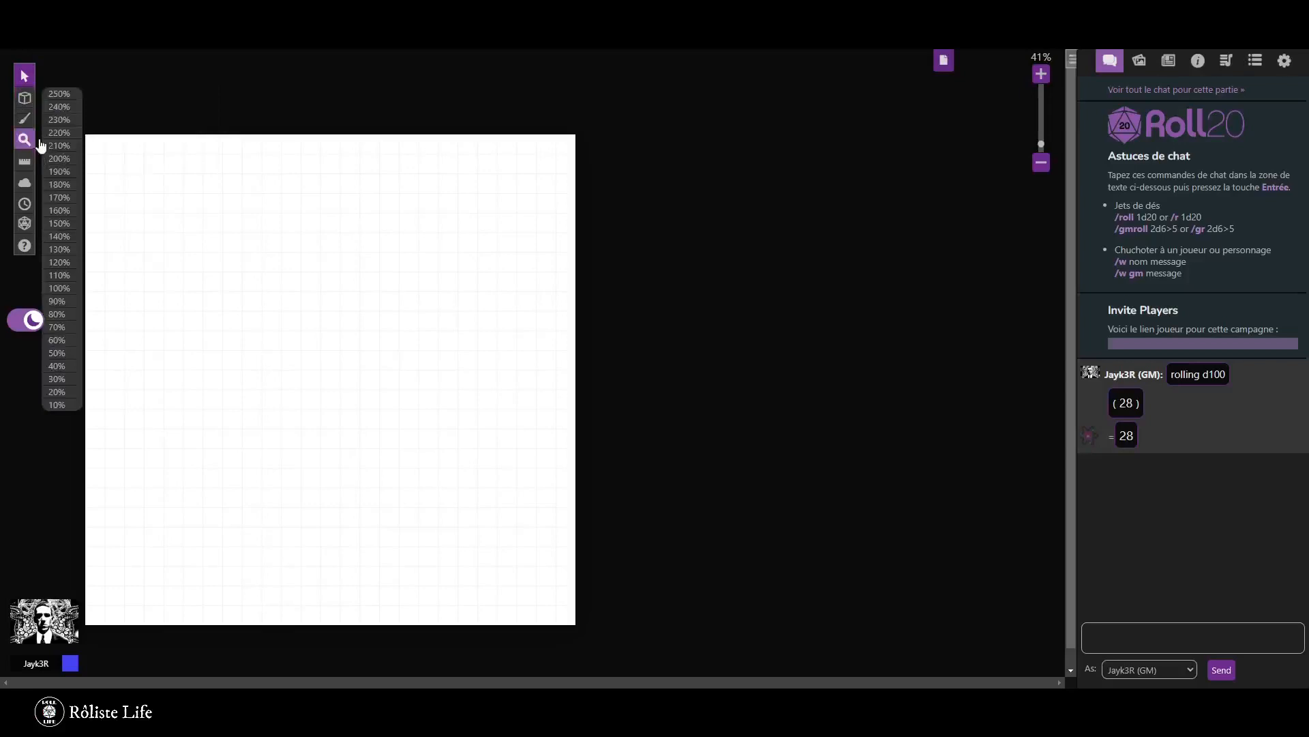
Make Carte & arrière-plan the active layer.
mouse_move(25, 75)
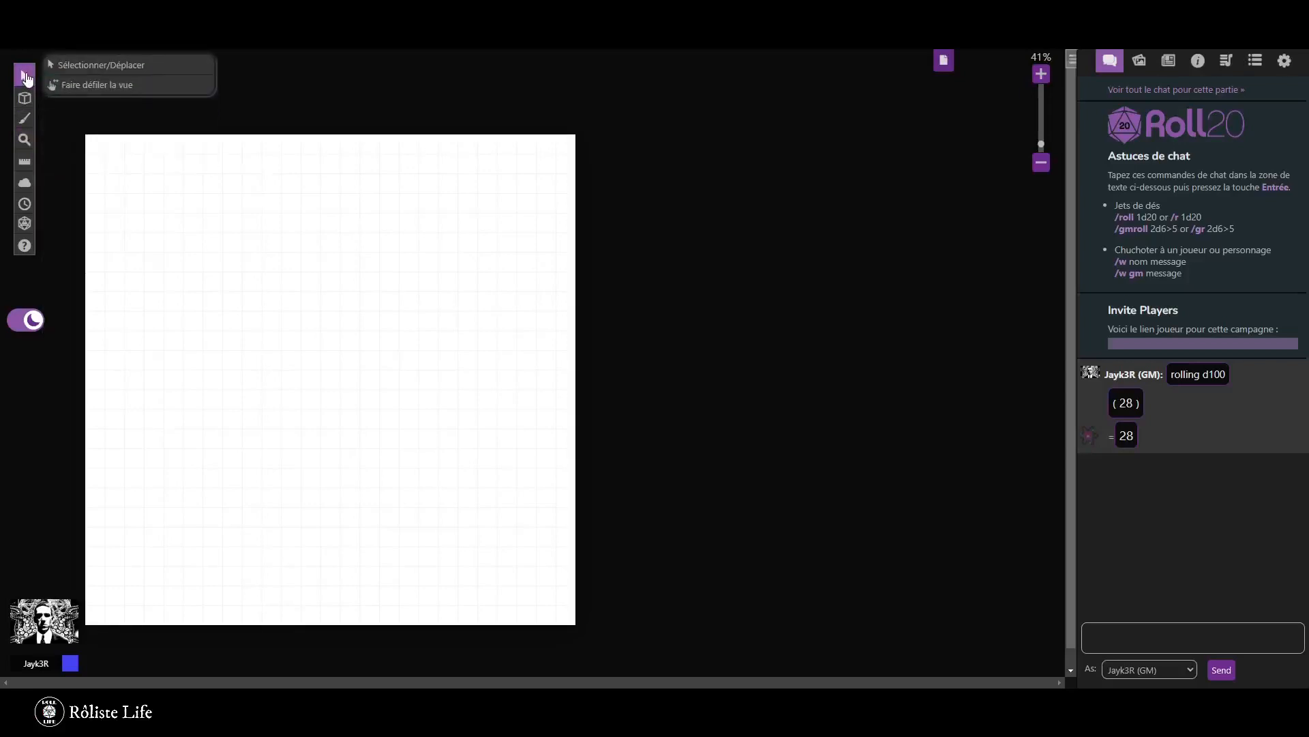
mouse_move(25, 102)
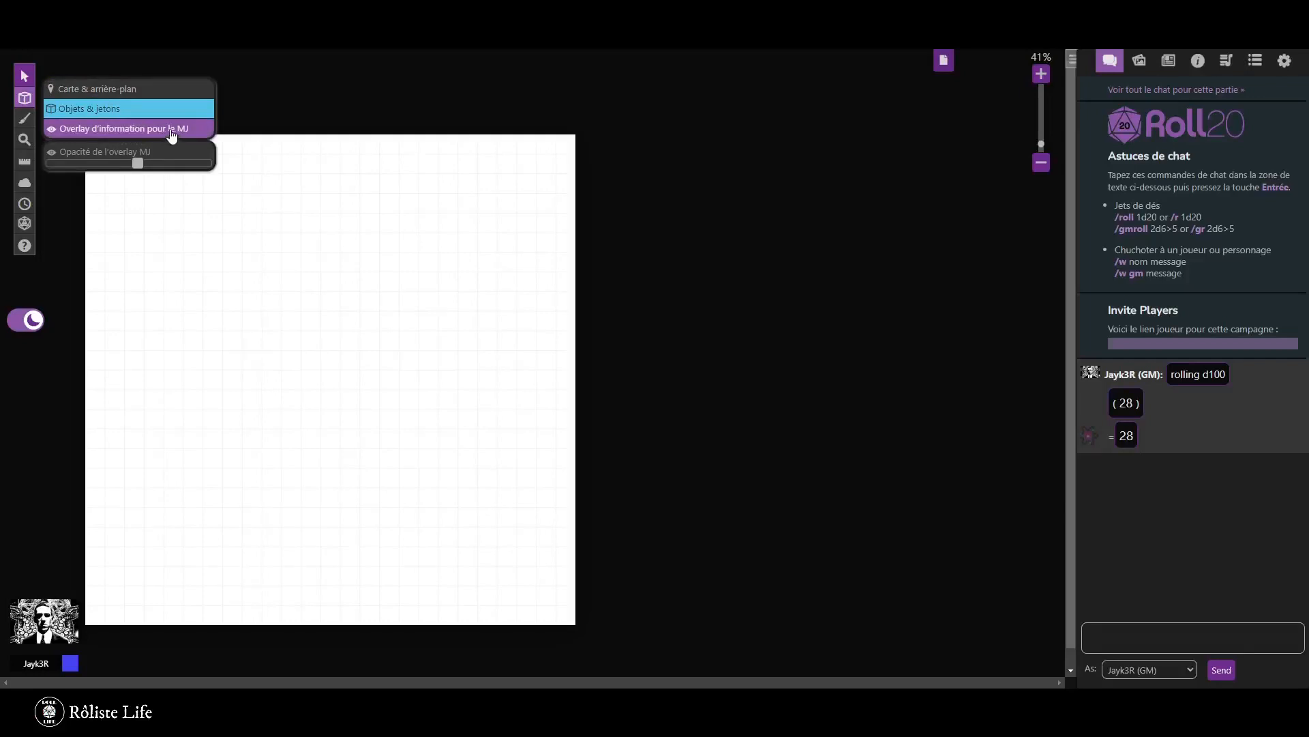
left_click(134, 93)
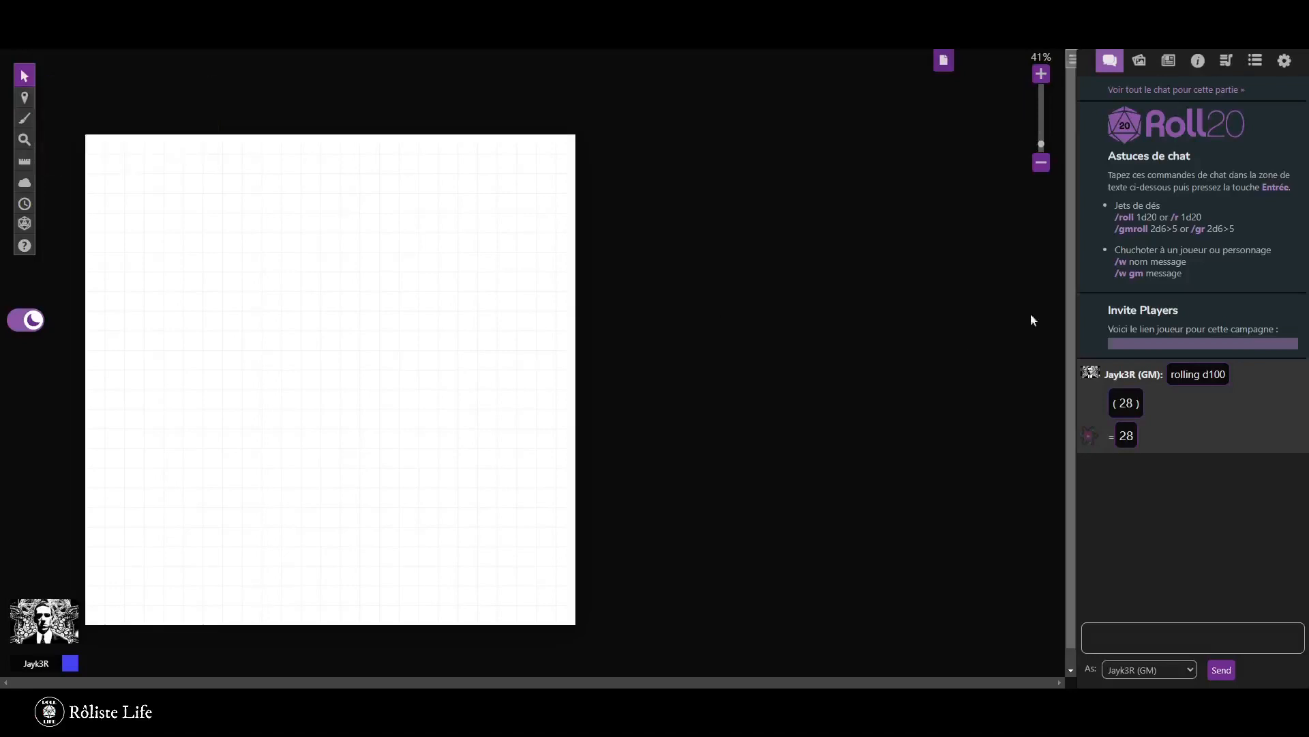
Search the art library for FOREST and expand the results from the web.
left_click(1168, 62)
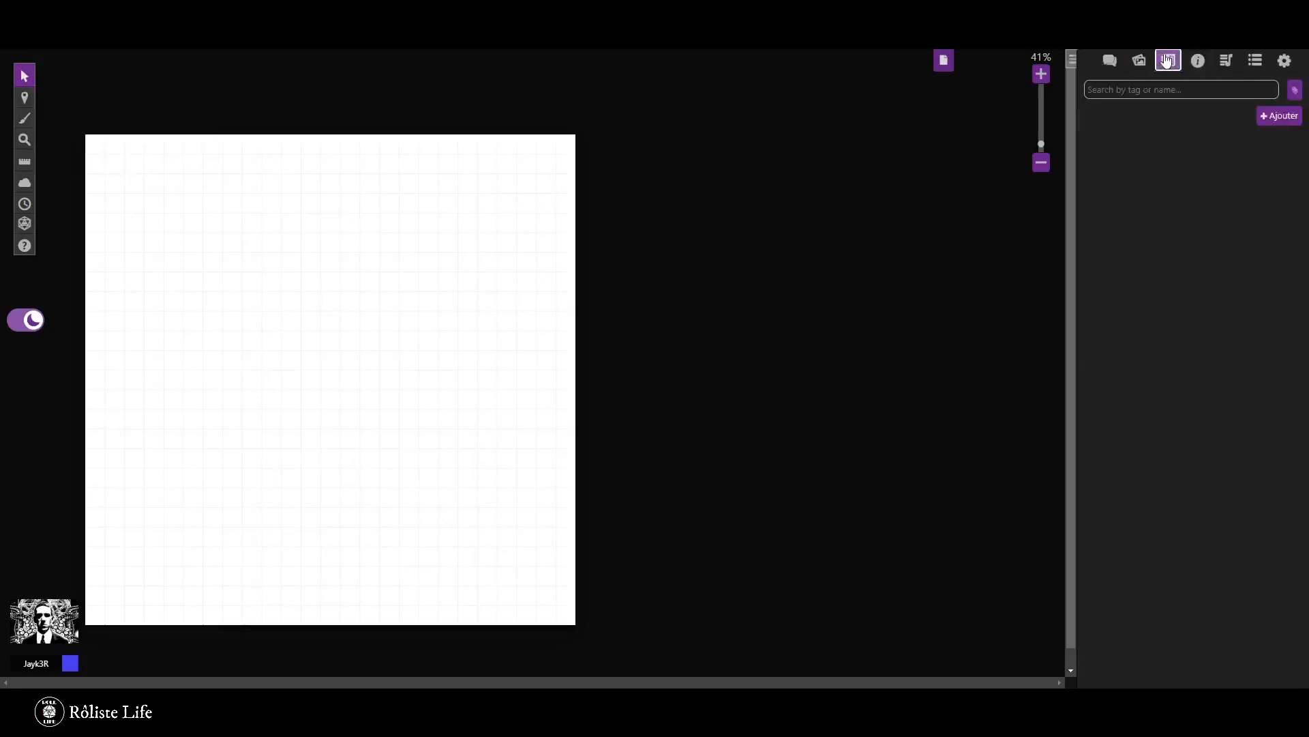
left_click(1141, 62)
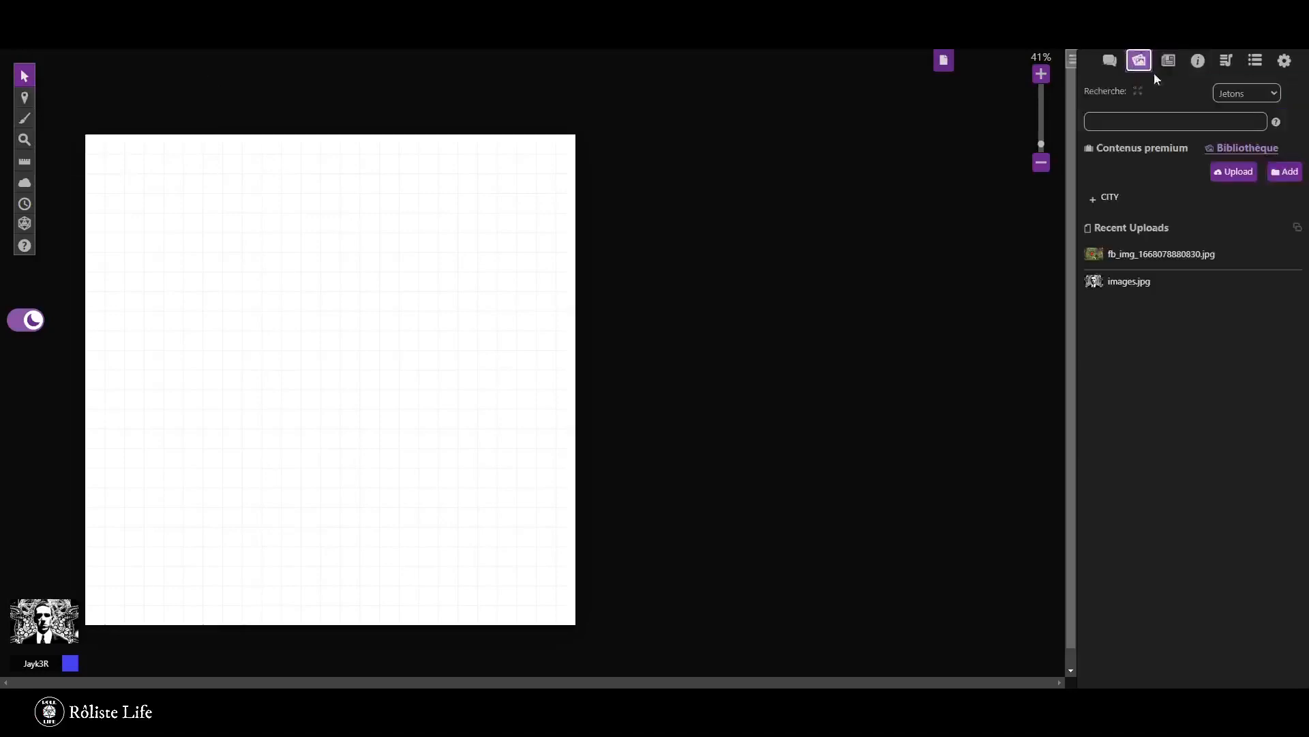
left_click(1126, 125)
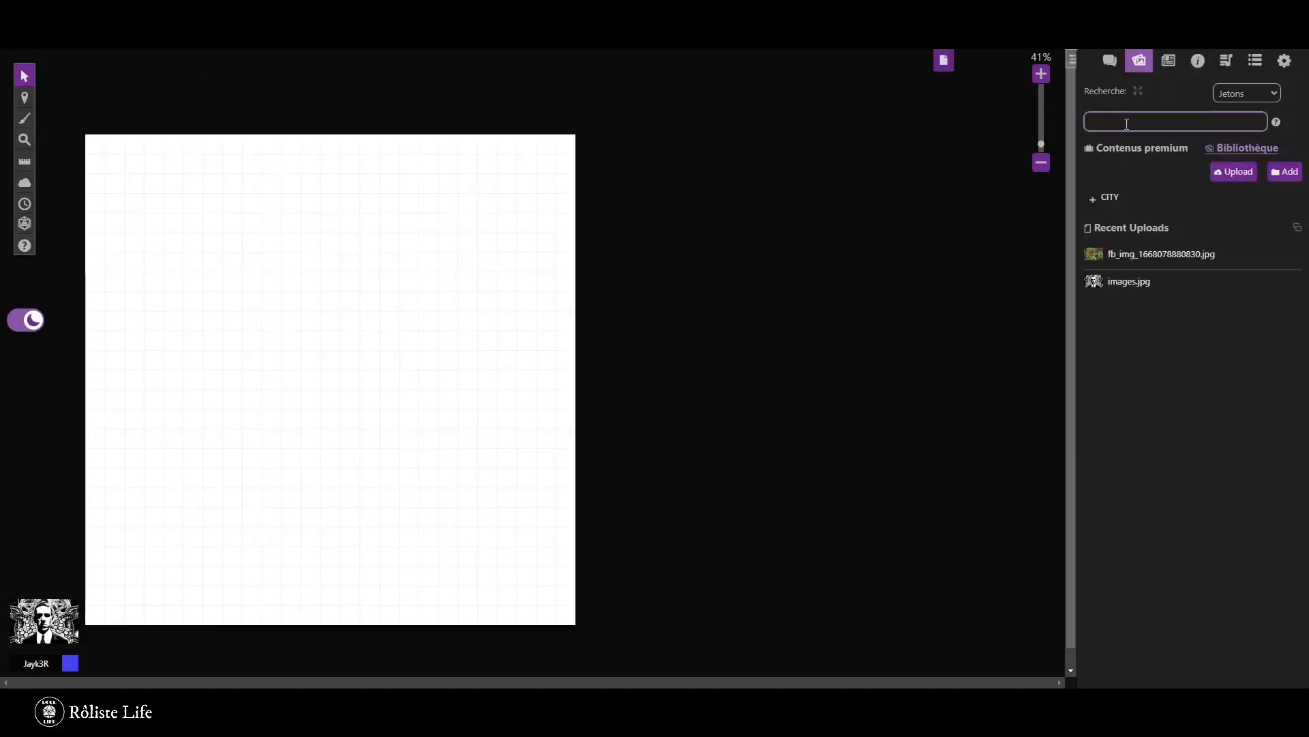
type("FOREST")
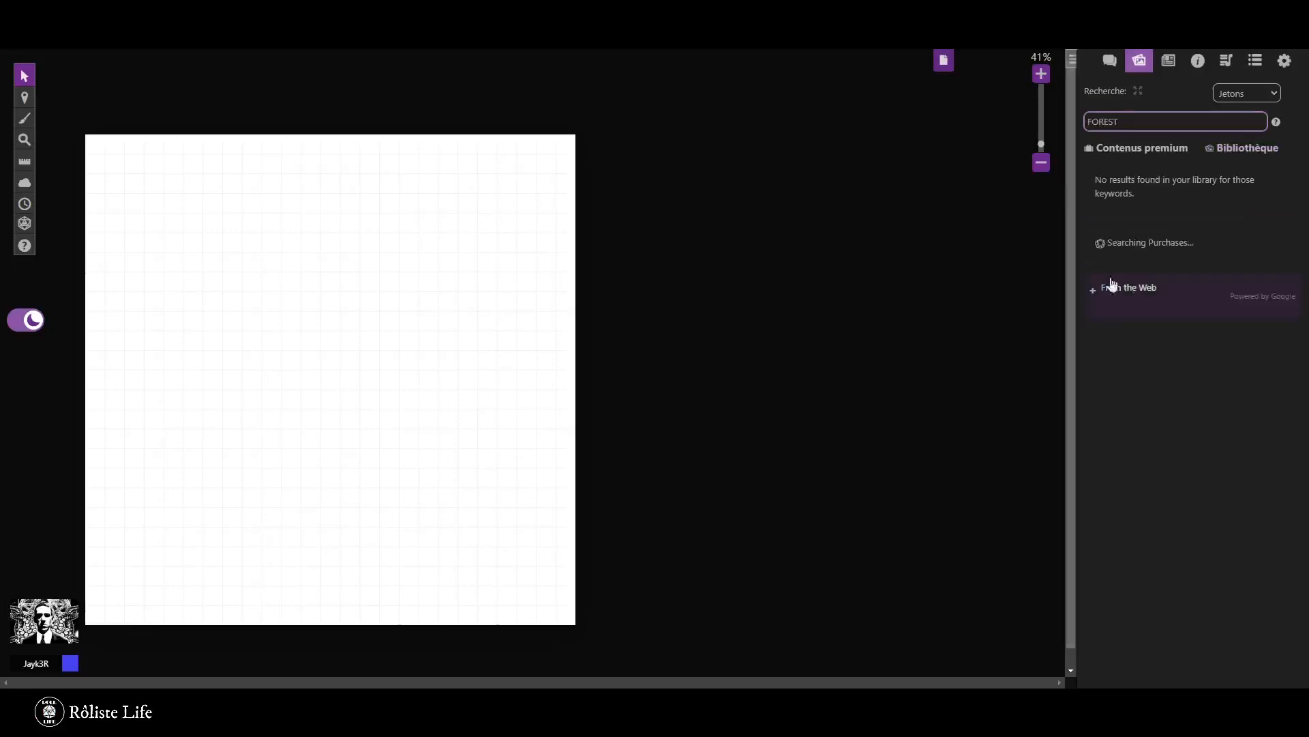
left_click(1094, 292)
Place the dark forest image found near the end of the web results on the map and enlarge it to cover the whole page.
scroll(1095, 354, "down", 2)
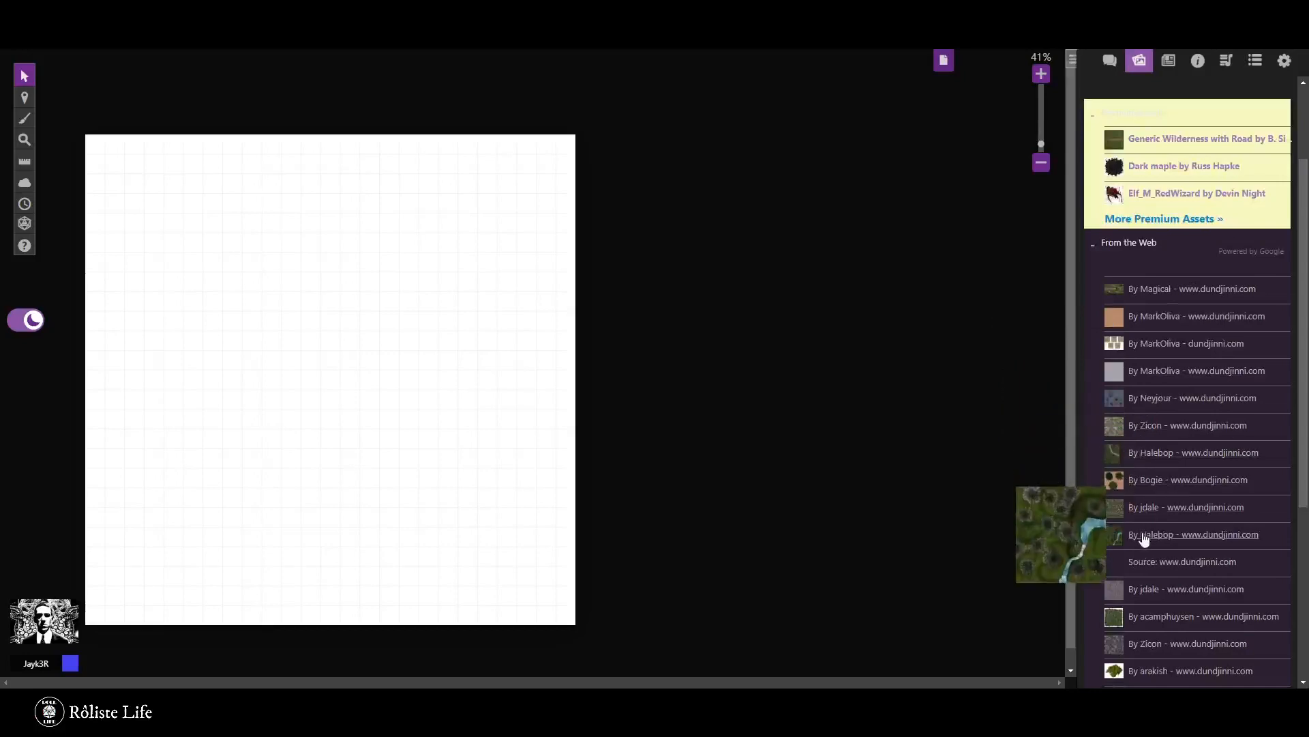
scroll(1144, 539, "down", 2)
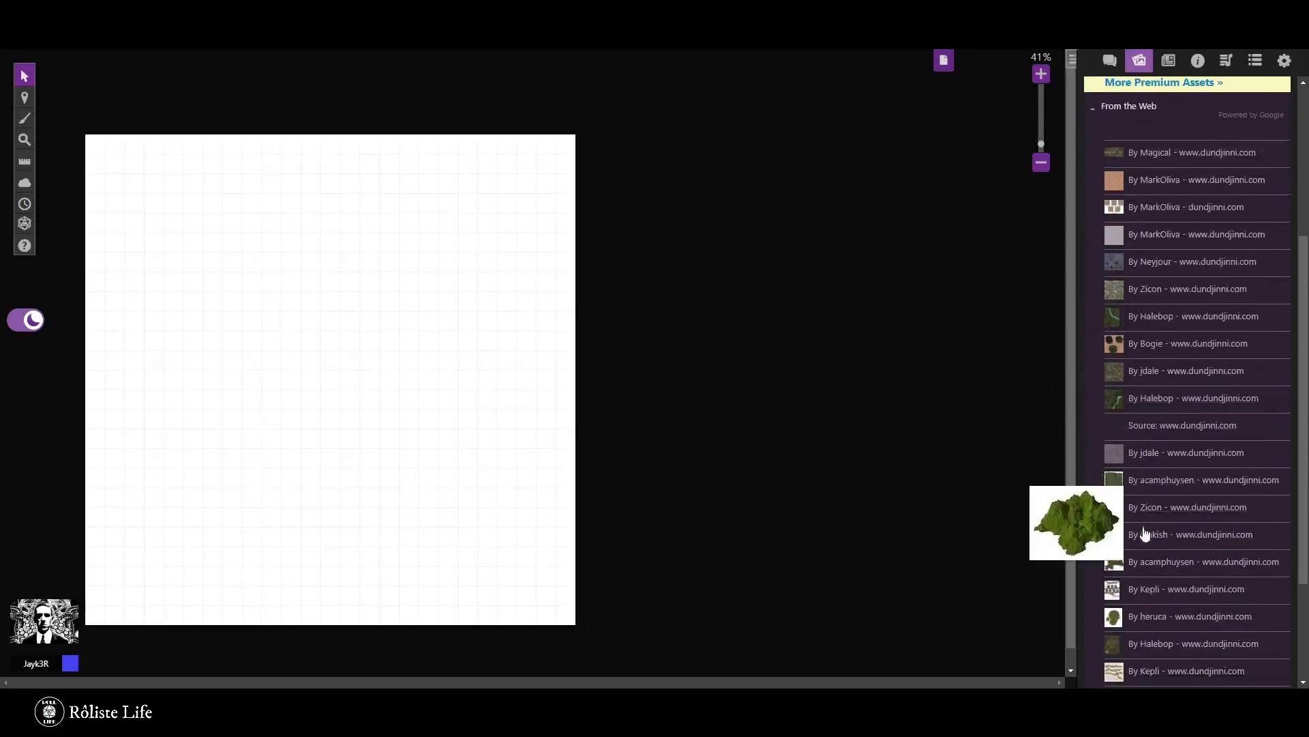
scroll(1146, 535, "down", 2)
scroll(1138, 522, "down", 2)
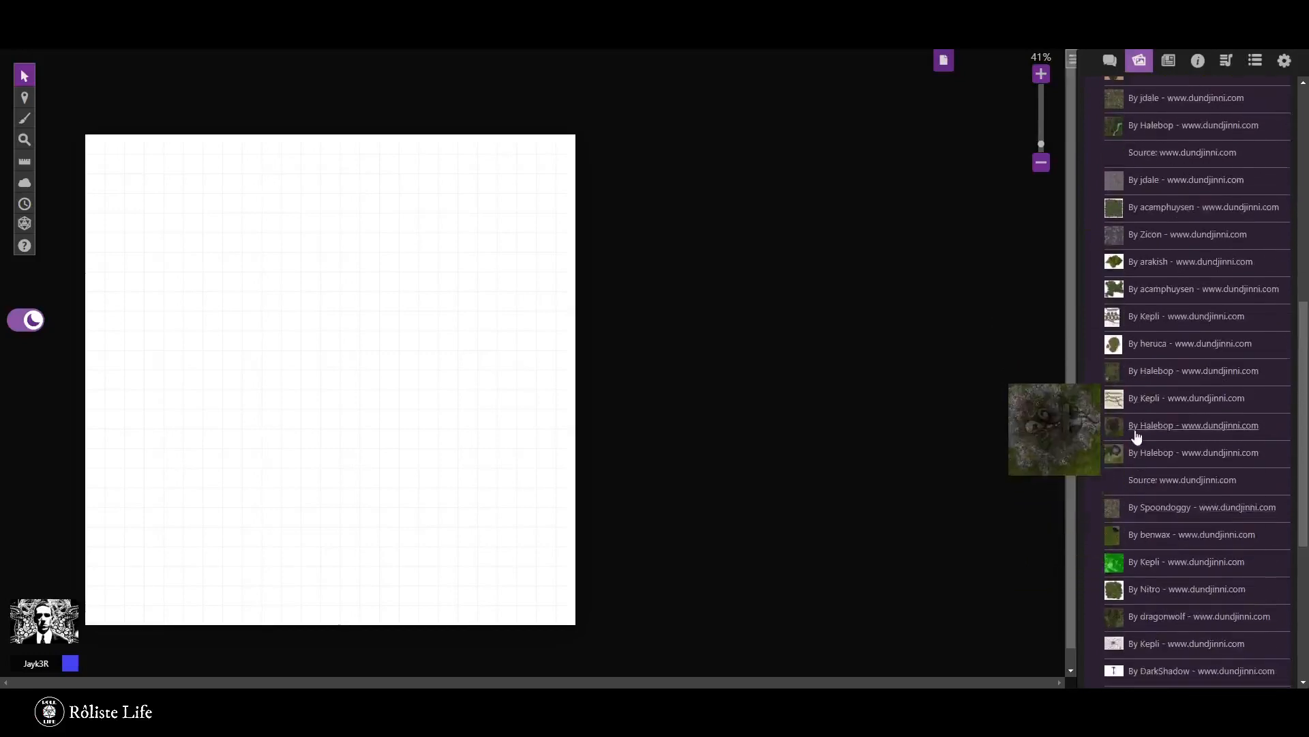
scroll(1137, 437, "down", 3)
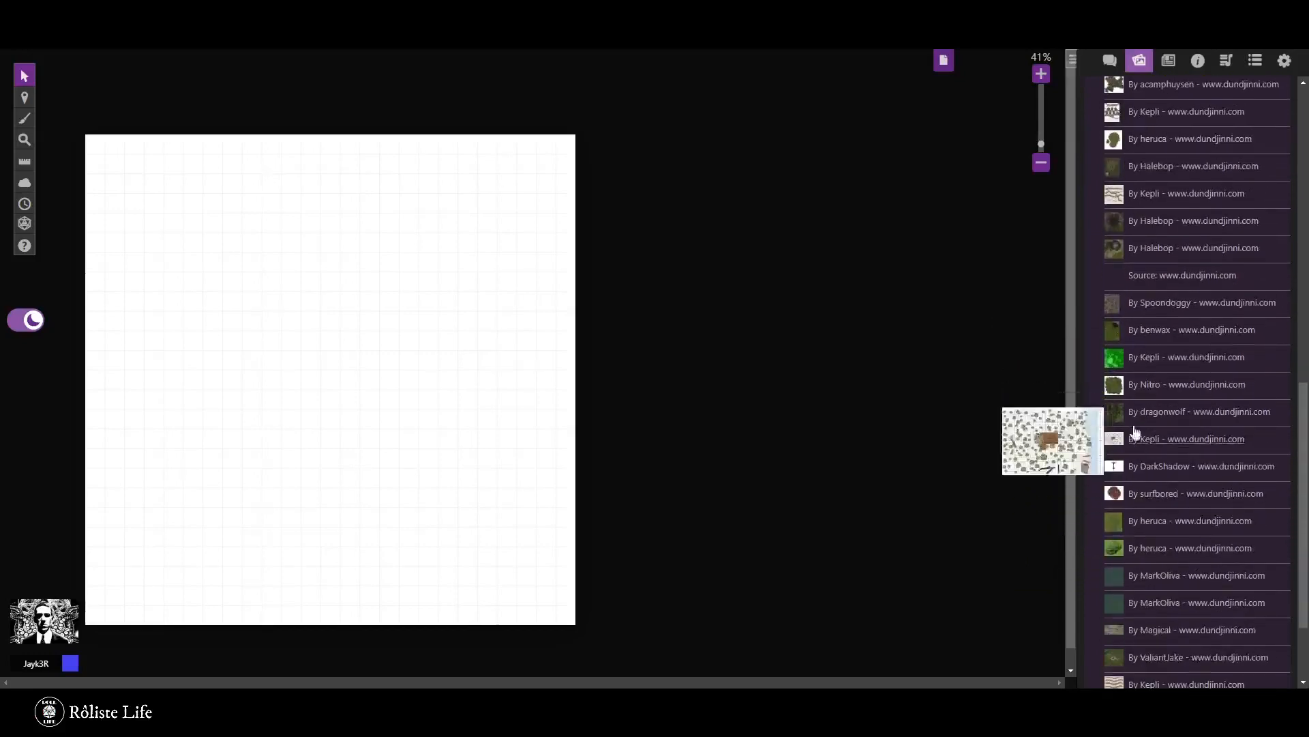
scroll(1137, 493, "down", 2)
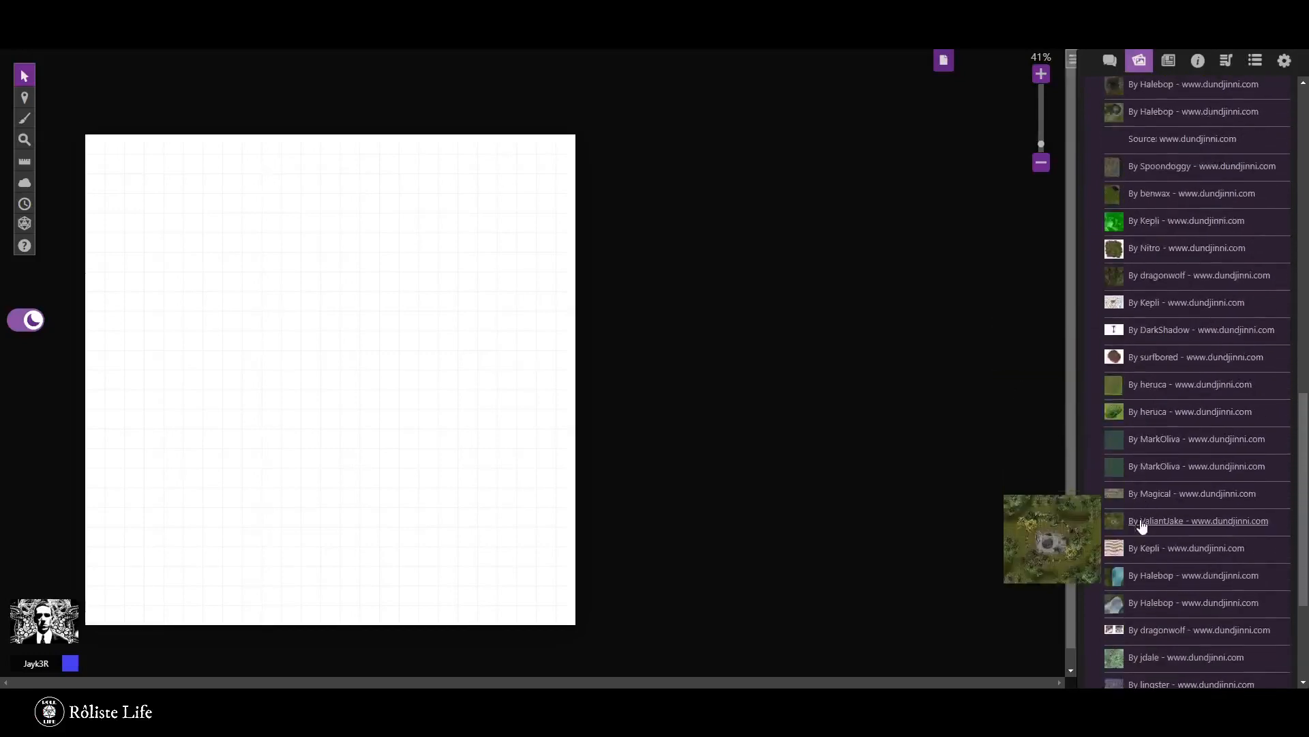
scroll(1139, 526, "down", 1)
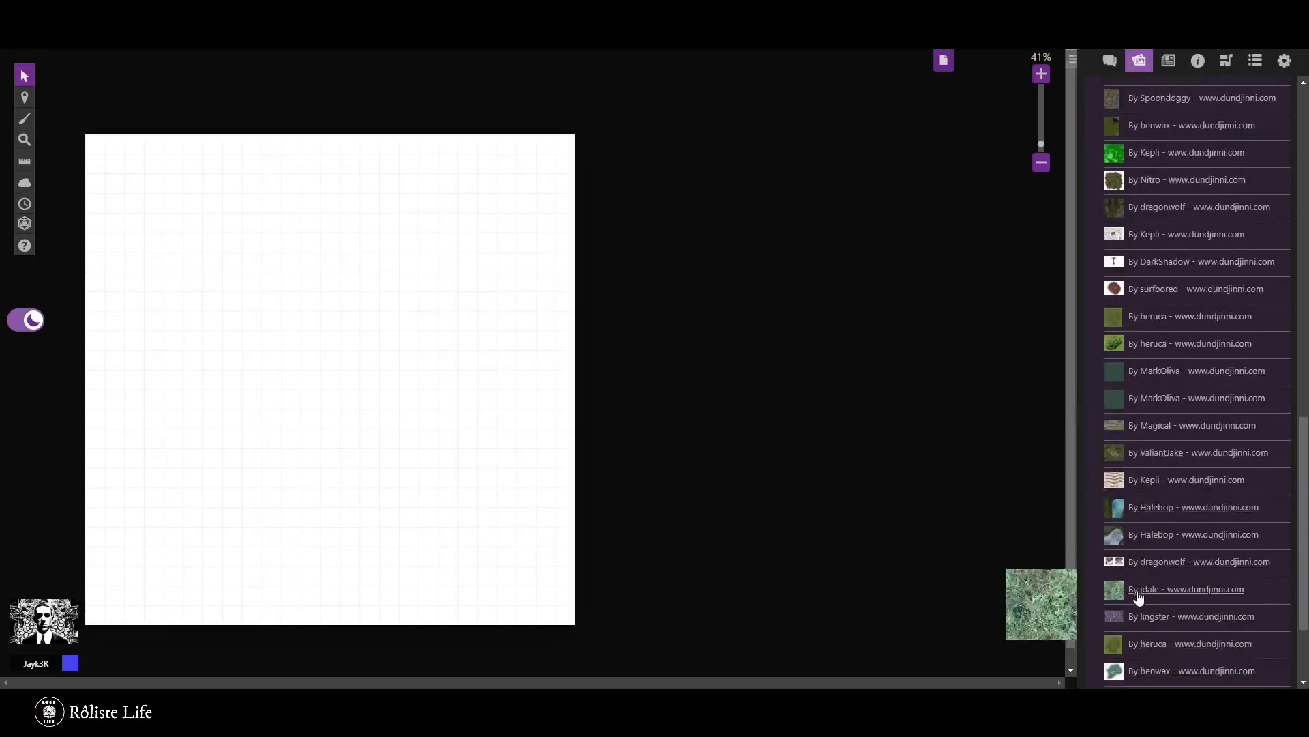
scroll(1140, 594, "down", 2)
scroll(1145, 539, "down", 2)
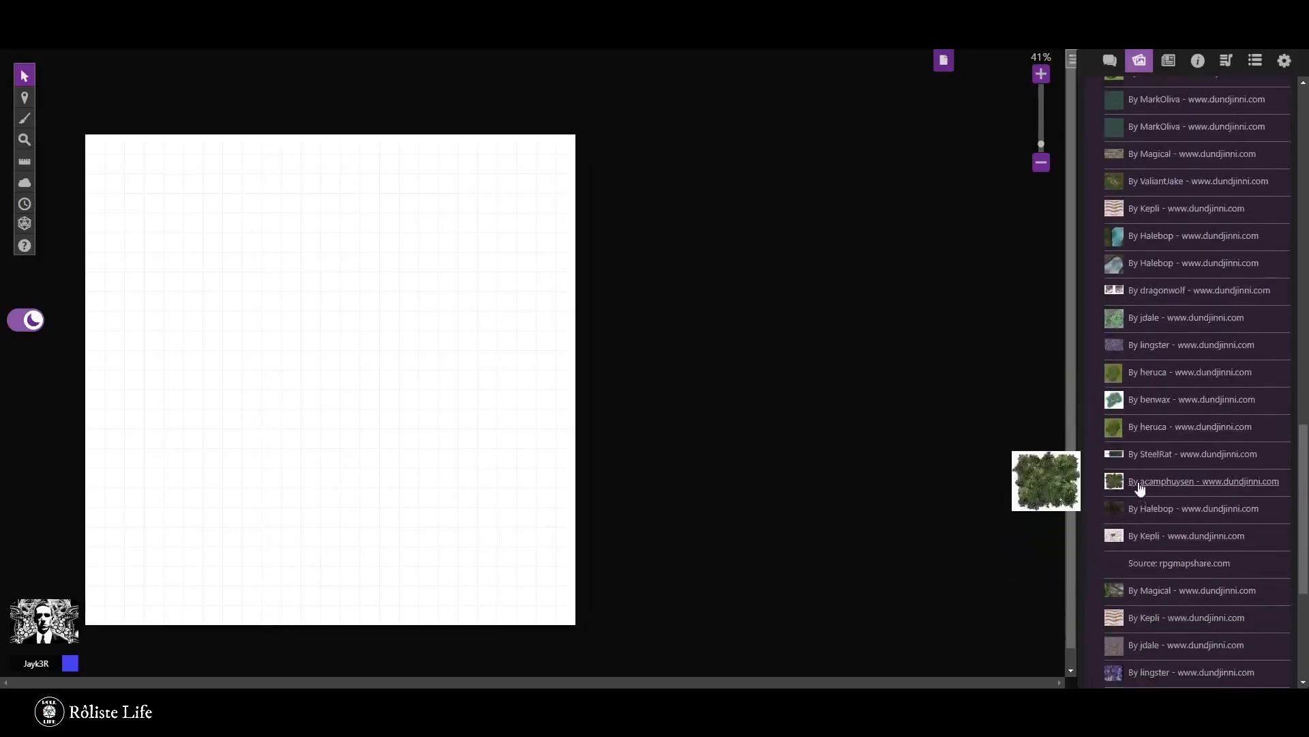
scroll(1141, 487, "down", 1)
scroll(1140, 489, "down", 2)
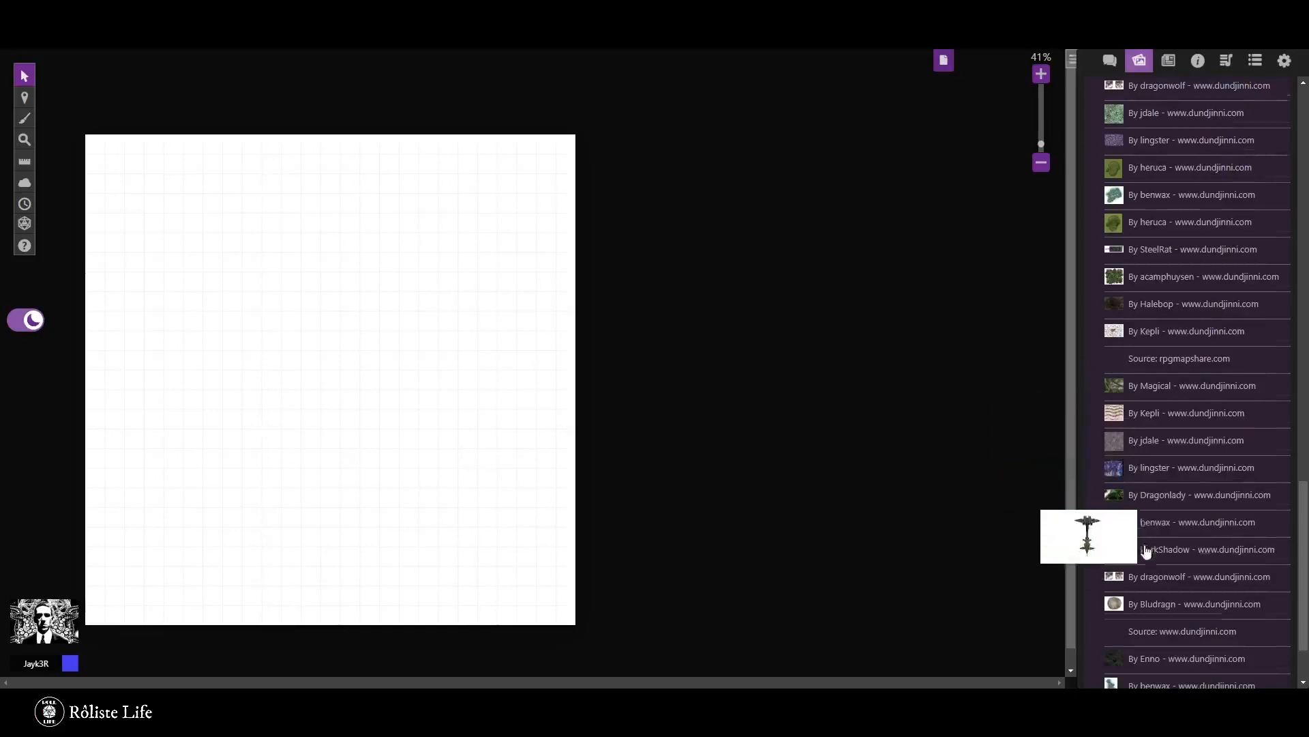
scroll(1144, 554, "down", 1)
mouse_move(1144, 570)
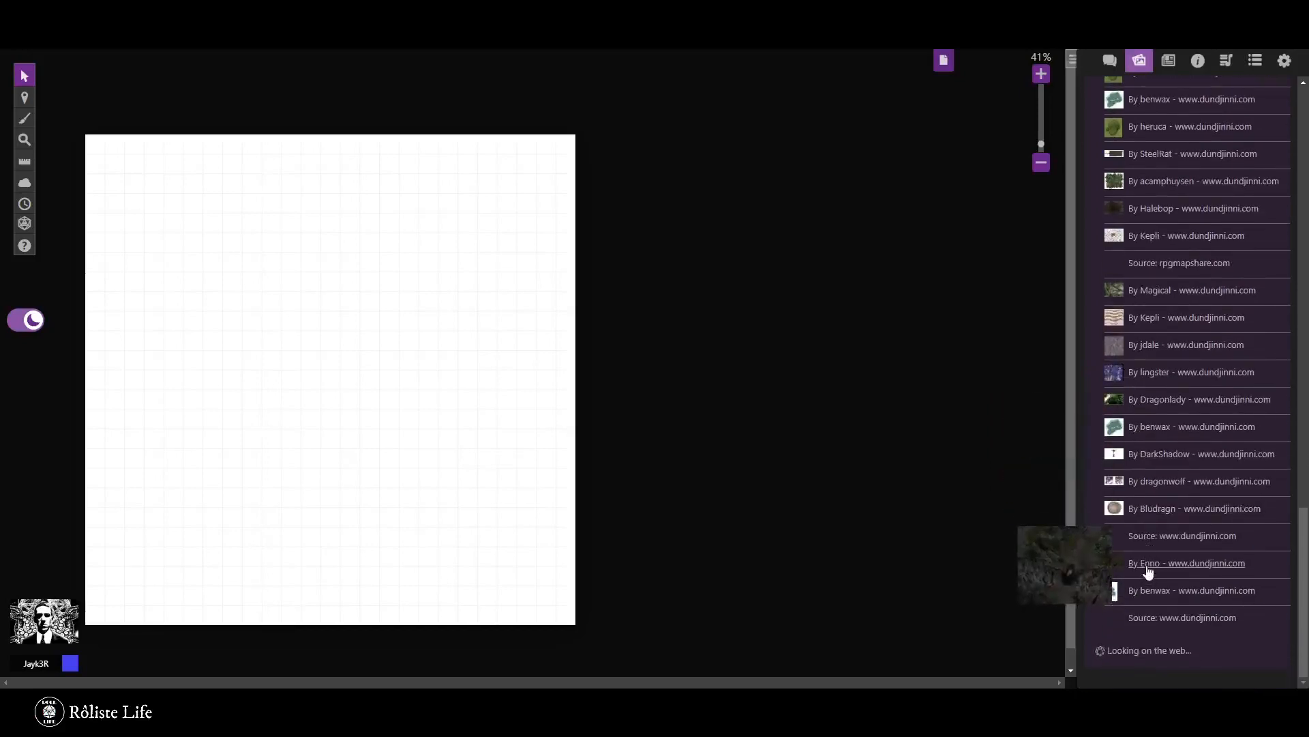
left_click_drag(1148, 570, 137, 158)
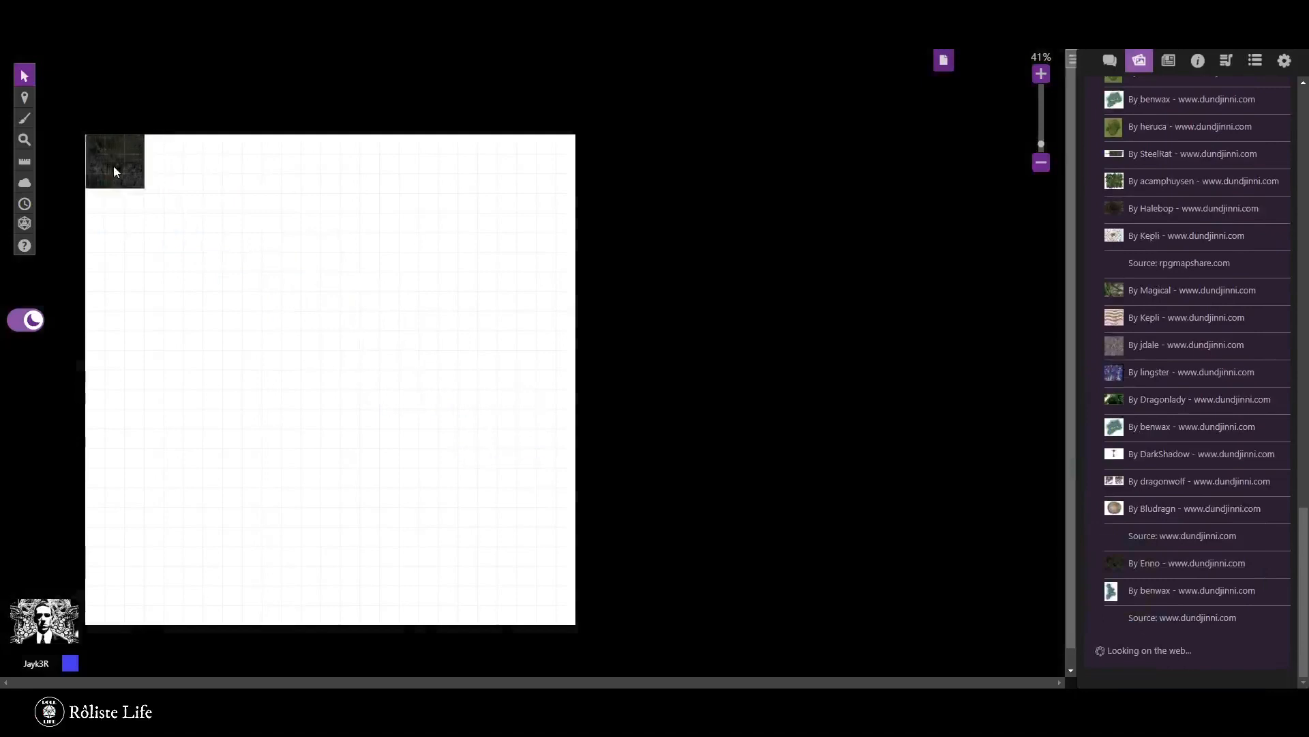
left_click(114, 177)
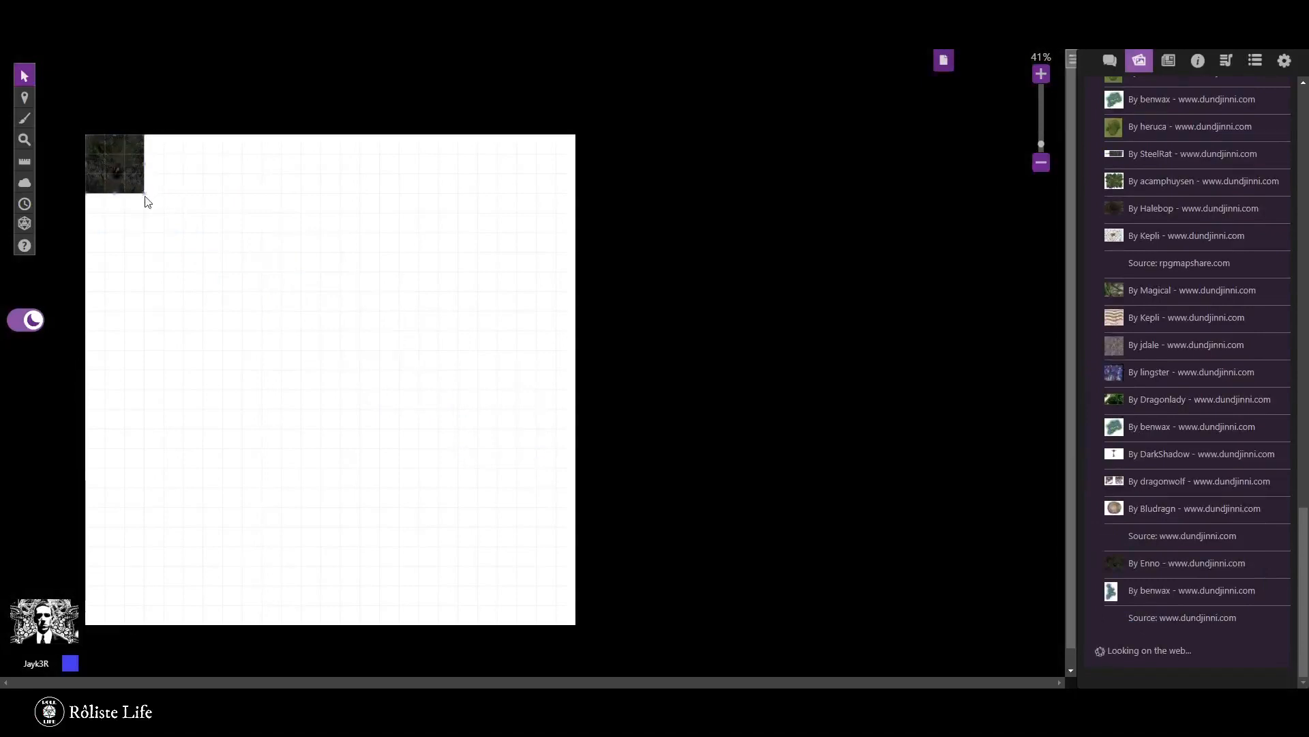
left_click_drag(145, 196, 560, 645)
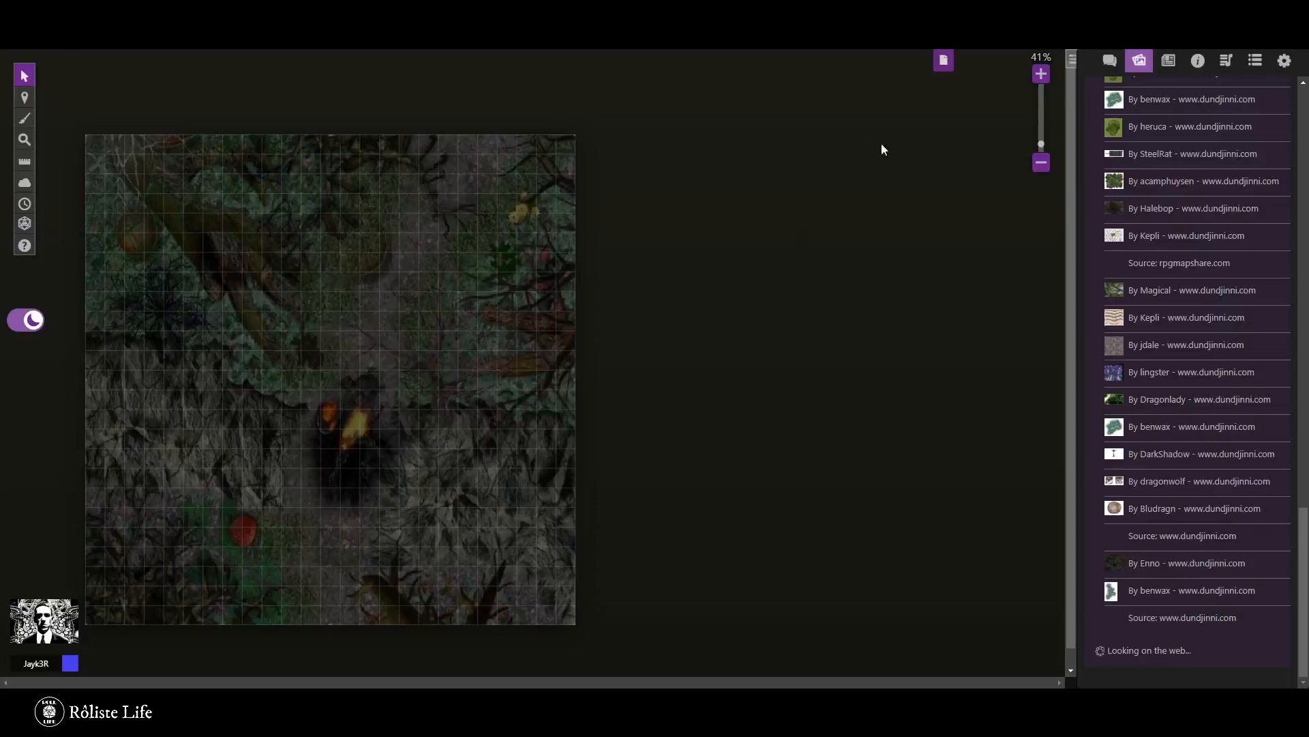
Try a grid cell distance of 1 ft in the Start page's settings, and close the page overview.
left_click(943, 64)
mouse_move(195, 124)
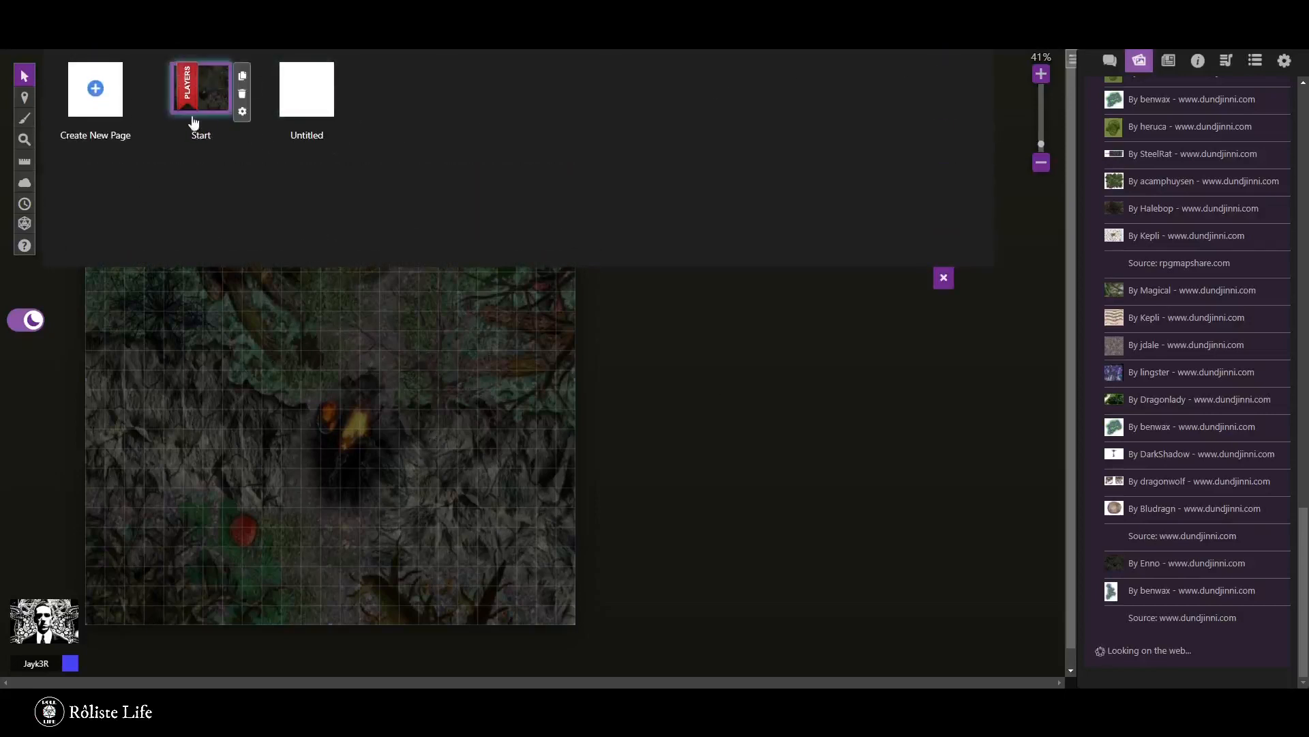
left_click(242, 112)
scroll(607, 374, "down", 2)
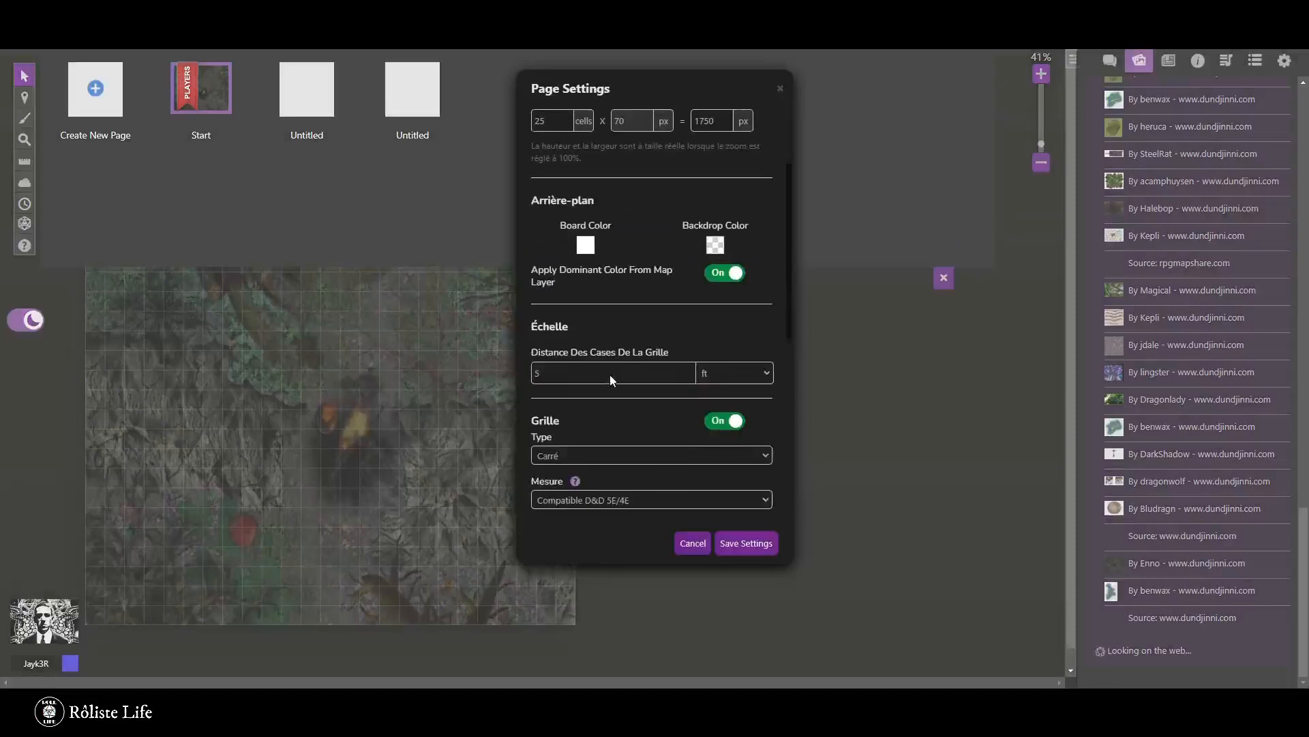
left_click(686, 375)
left_click(687, 375)
left_click(686, 375)
left_click(686, 376)
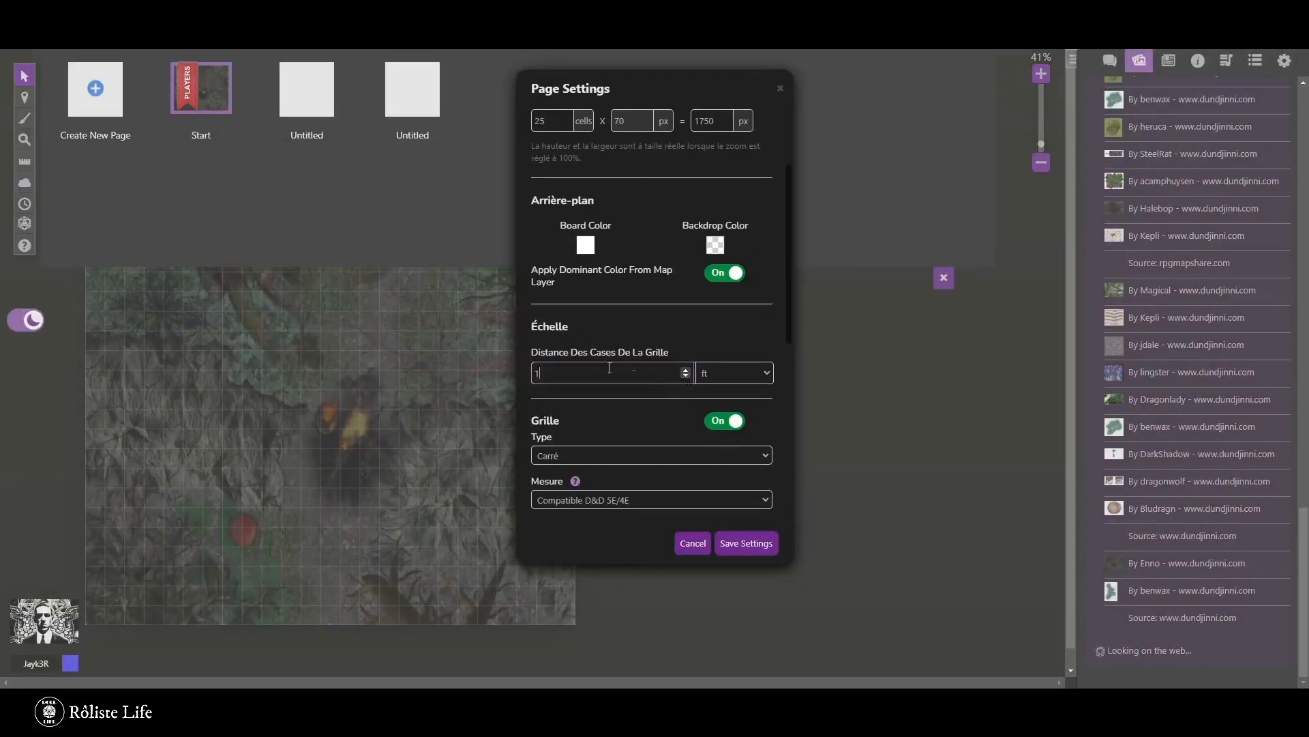
left_click(545, 376)
left_click(716, 545)
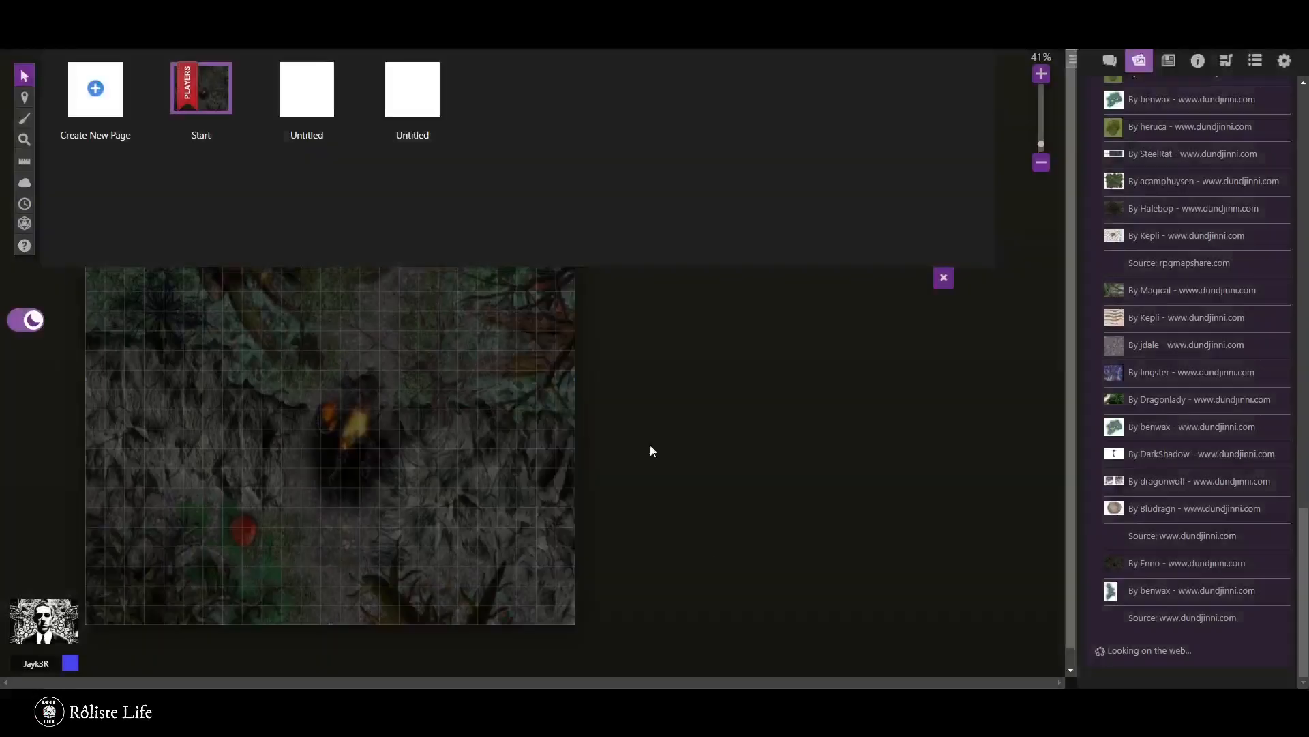
left_click(943, 277)
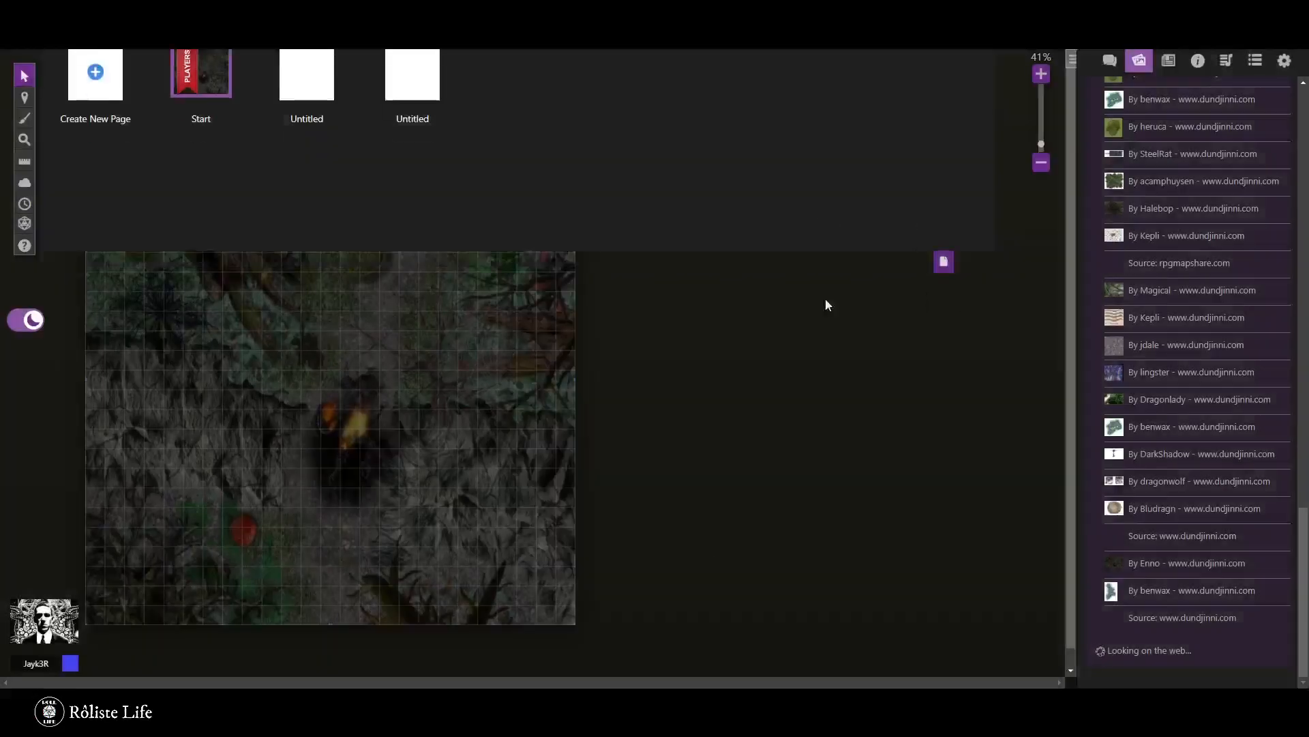
Check the forest image's layer options and delete the image from the map.
right_click(369, 354)
mouse_move(428, 355)
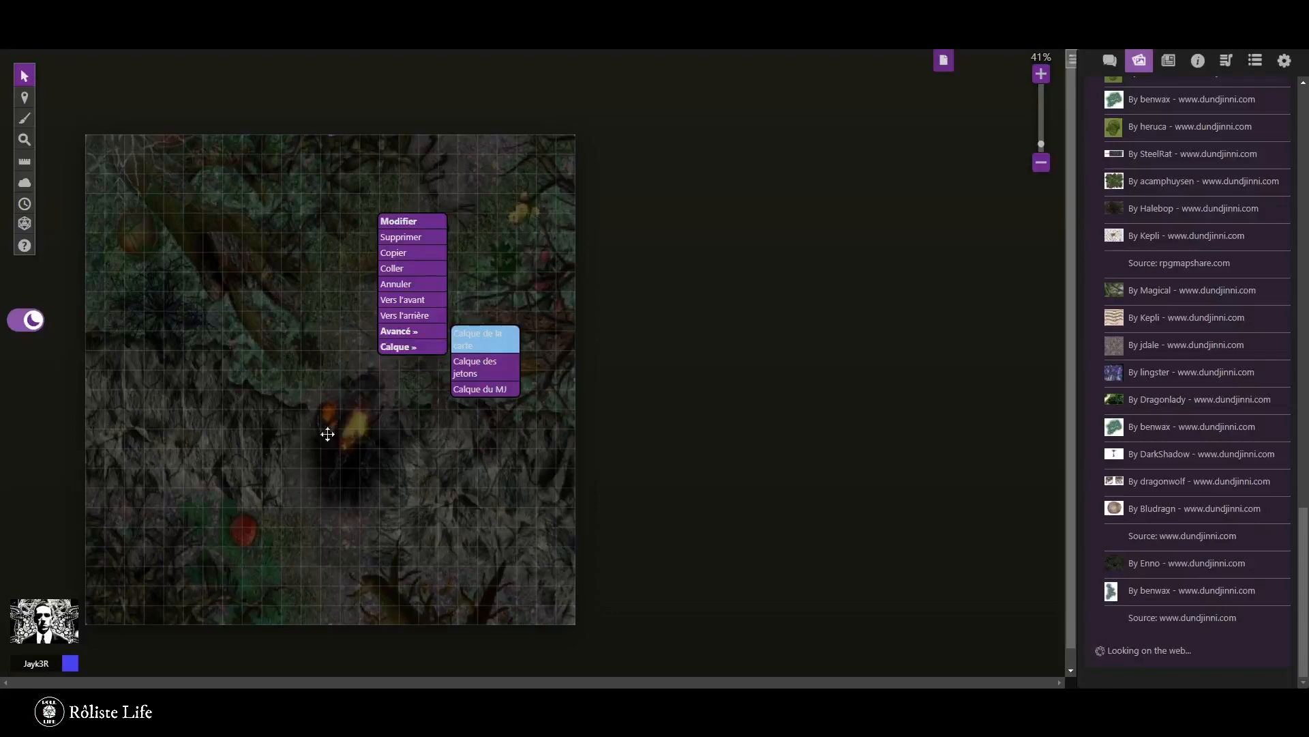
mouse_move(280, 364)
left_mouse_down()
mouse_move(363, 419)
mouse_move(323, 351)
mouse_move(296, 359)
left_mouse_up()
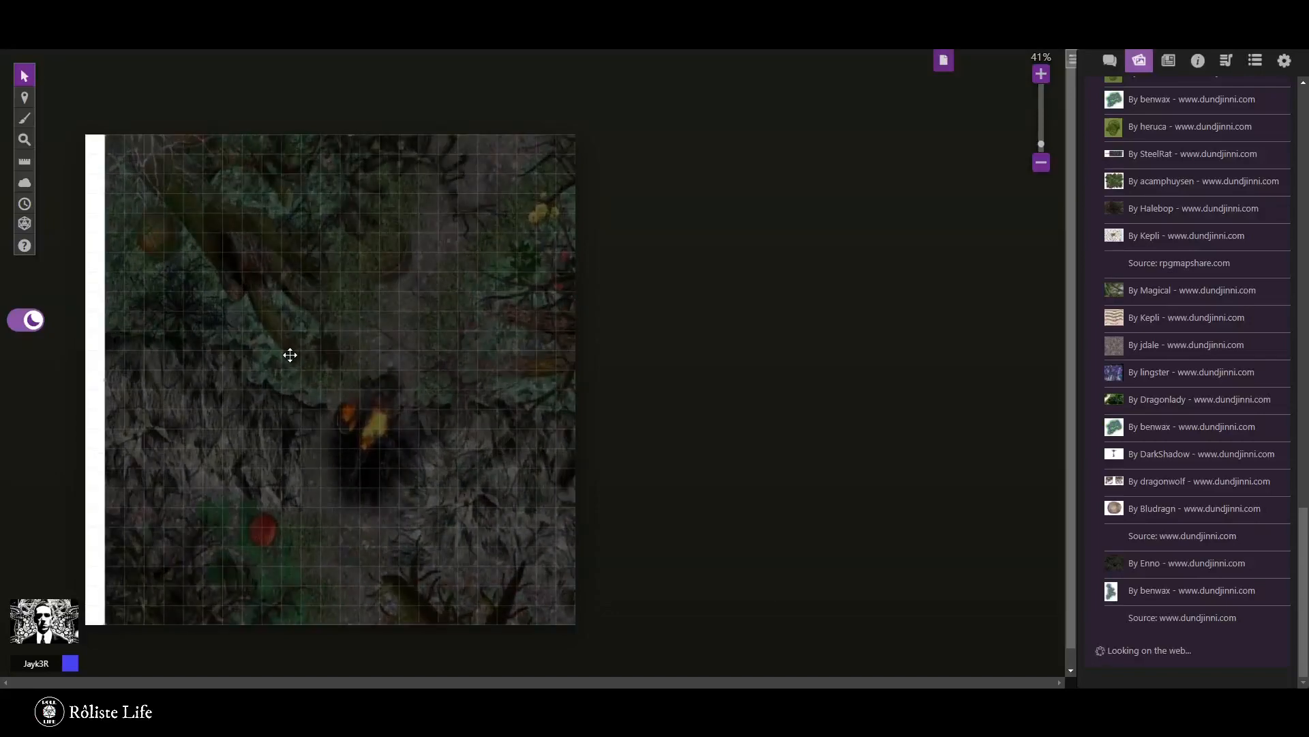
right_click(290, 355)
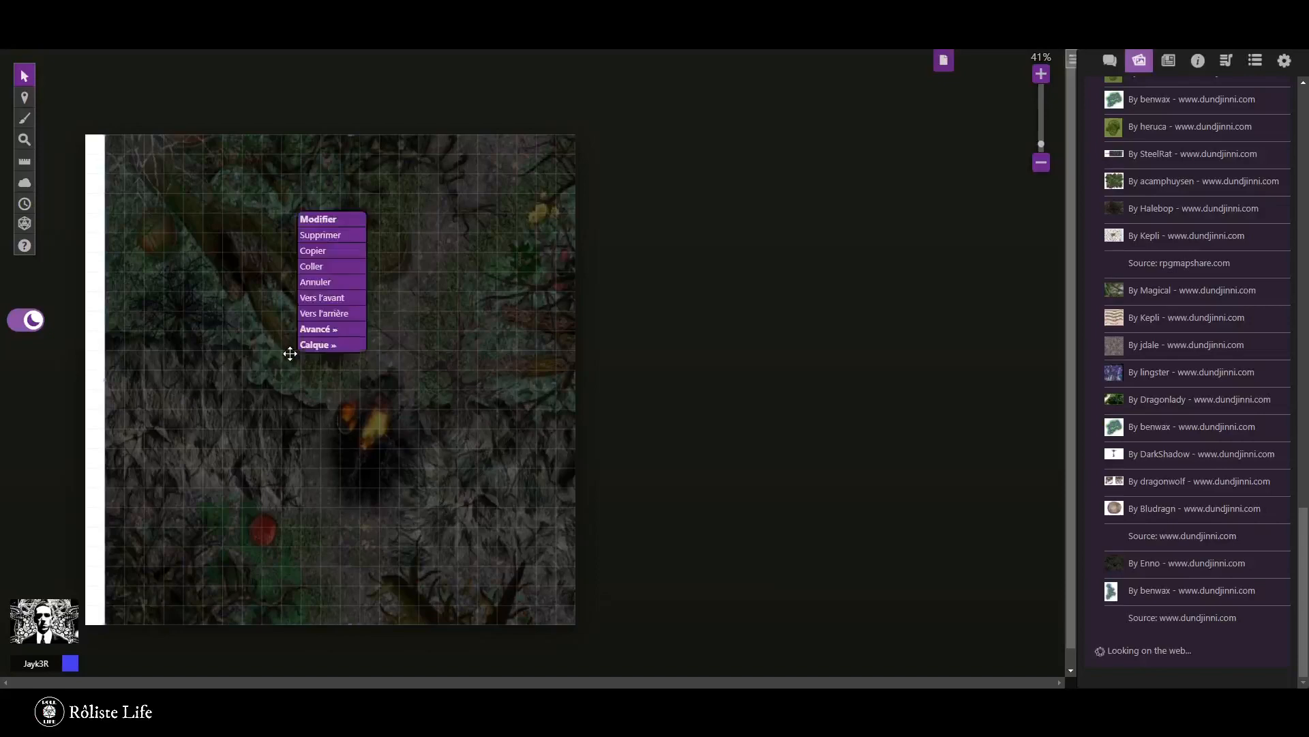
left_click(331, 240)
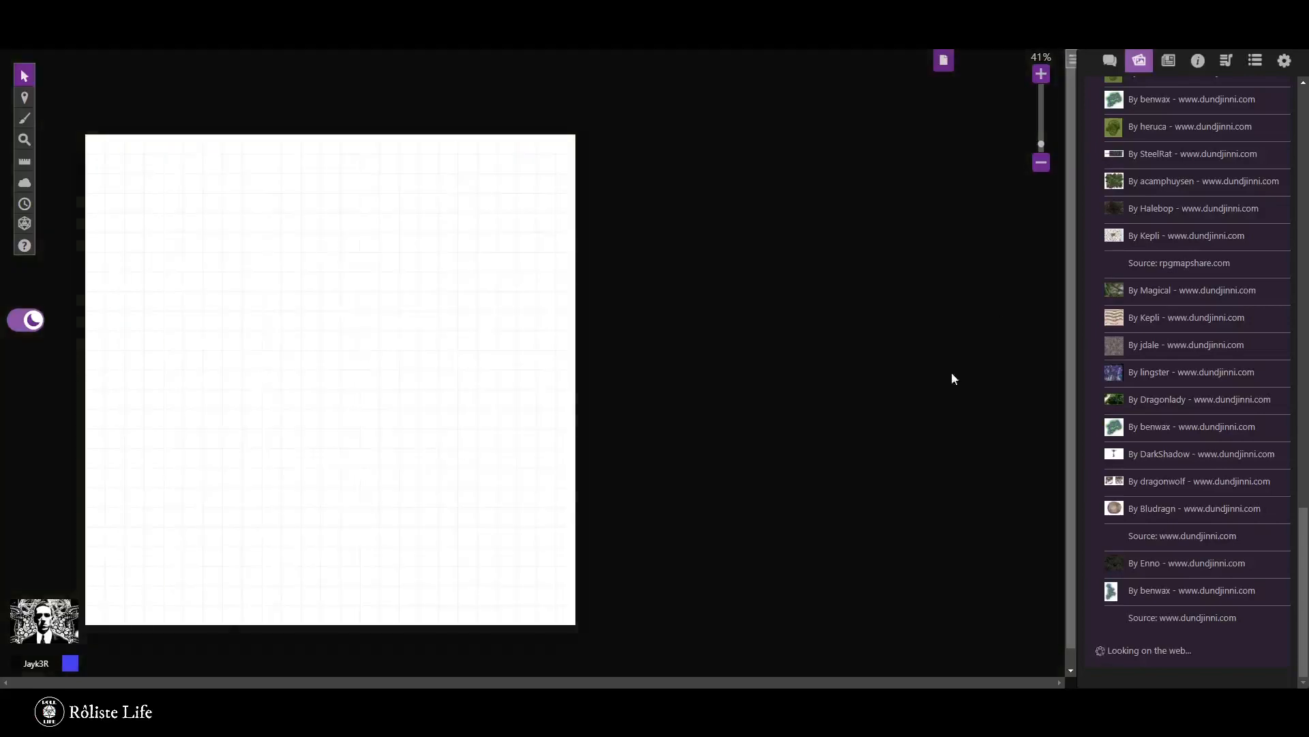
Place images.jpg from the recent uploads on the map and enlarge it to cover the whole page.
scroll(1192, 204, "up", 15)
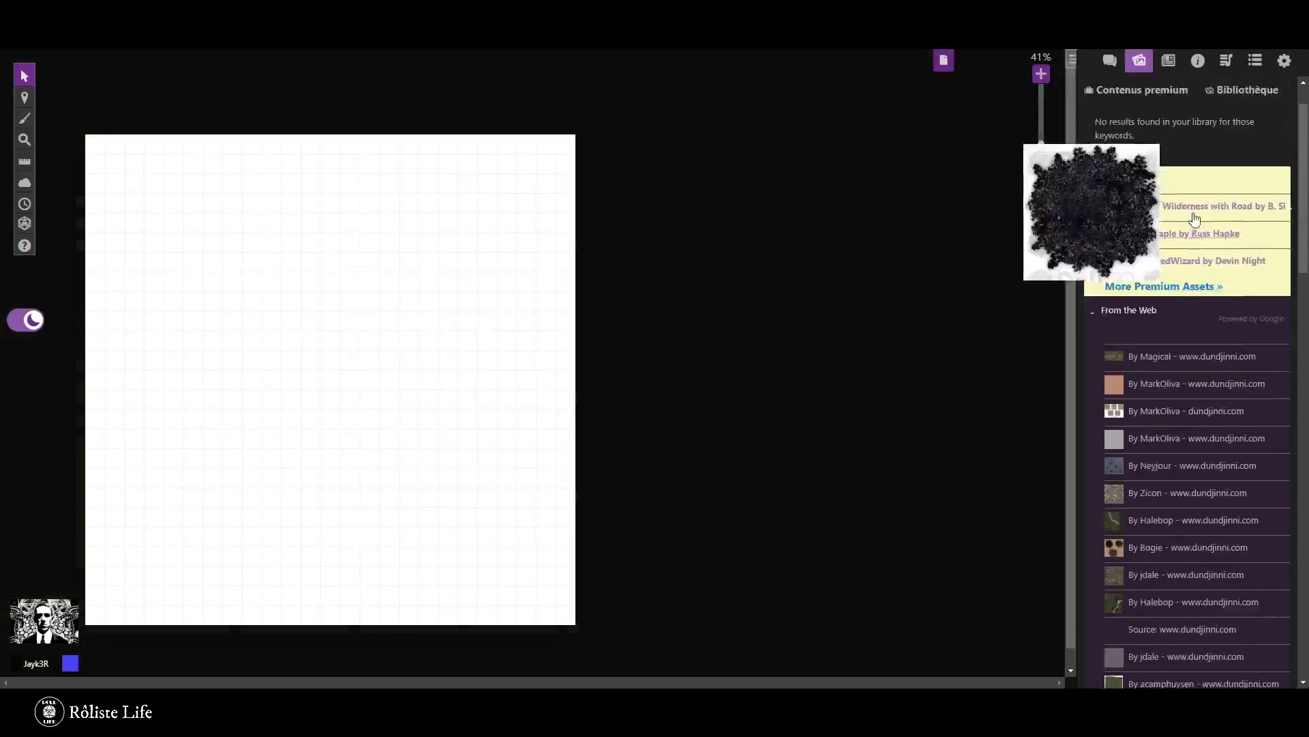
scroll(1194, 218, "up", 2)
left_click(1255, 148)
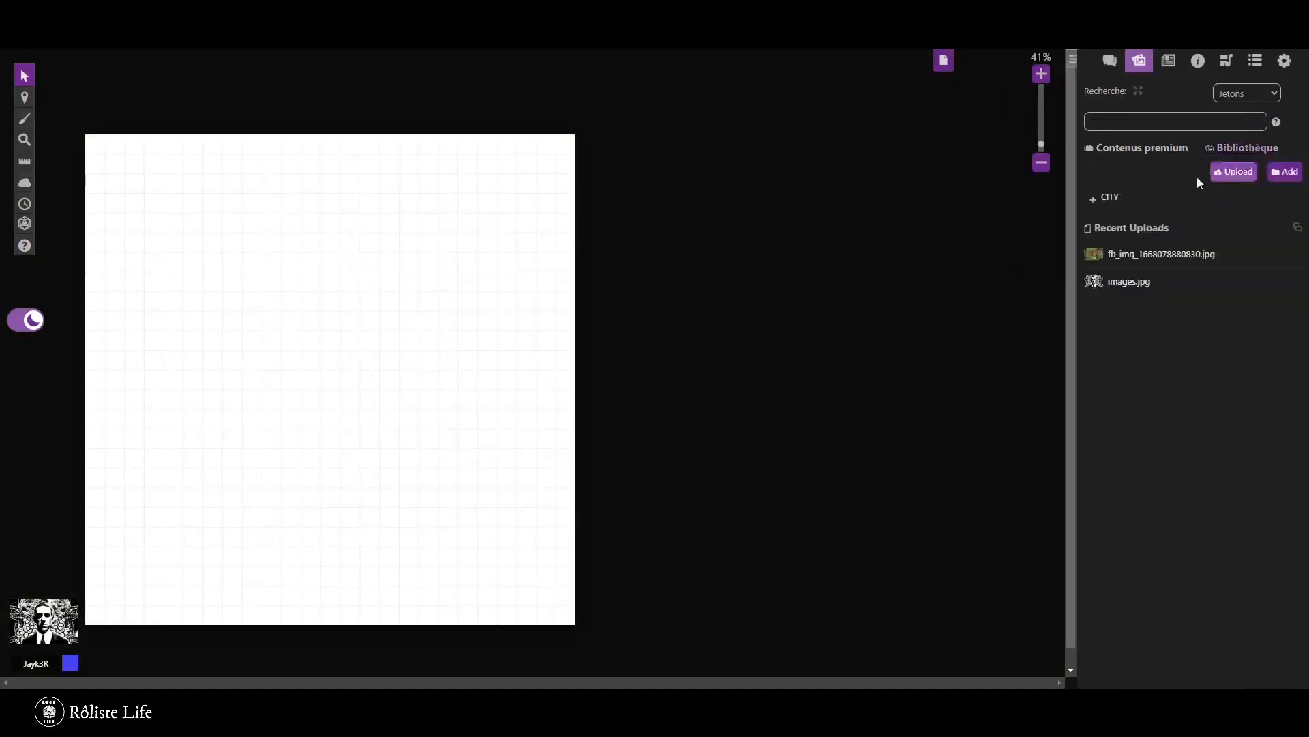
left_click_drag(1122, 283, 273, 241)
left_click_drag(218, 204, 551, 652)
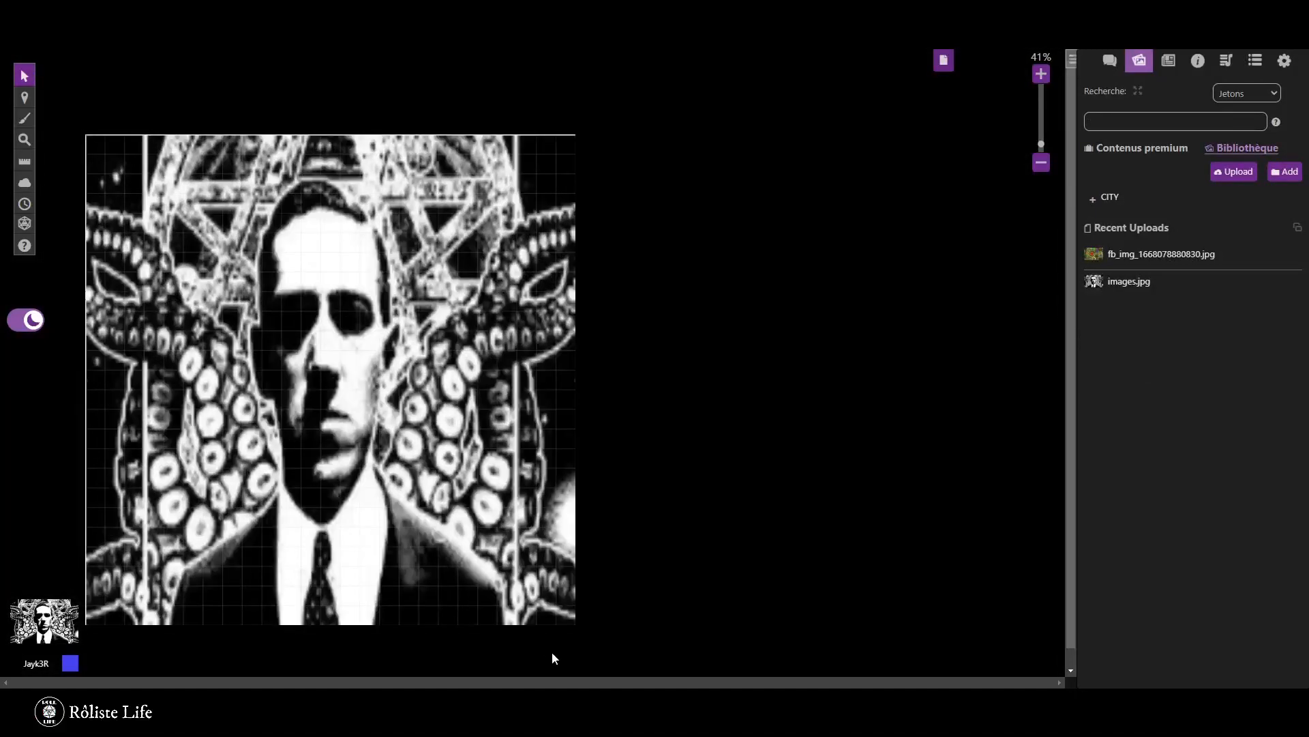
Lower the Start page's grid opacity to the minimum while keeping the grid enabled, and save the page settings.
left_click(943, 60)
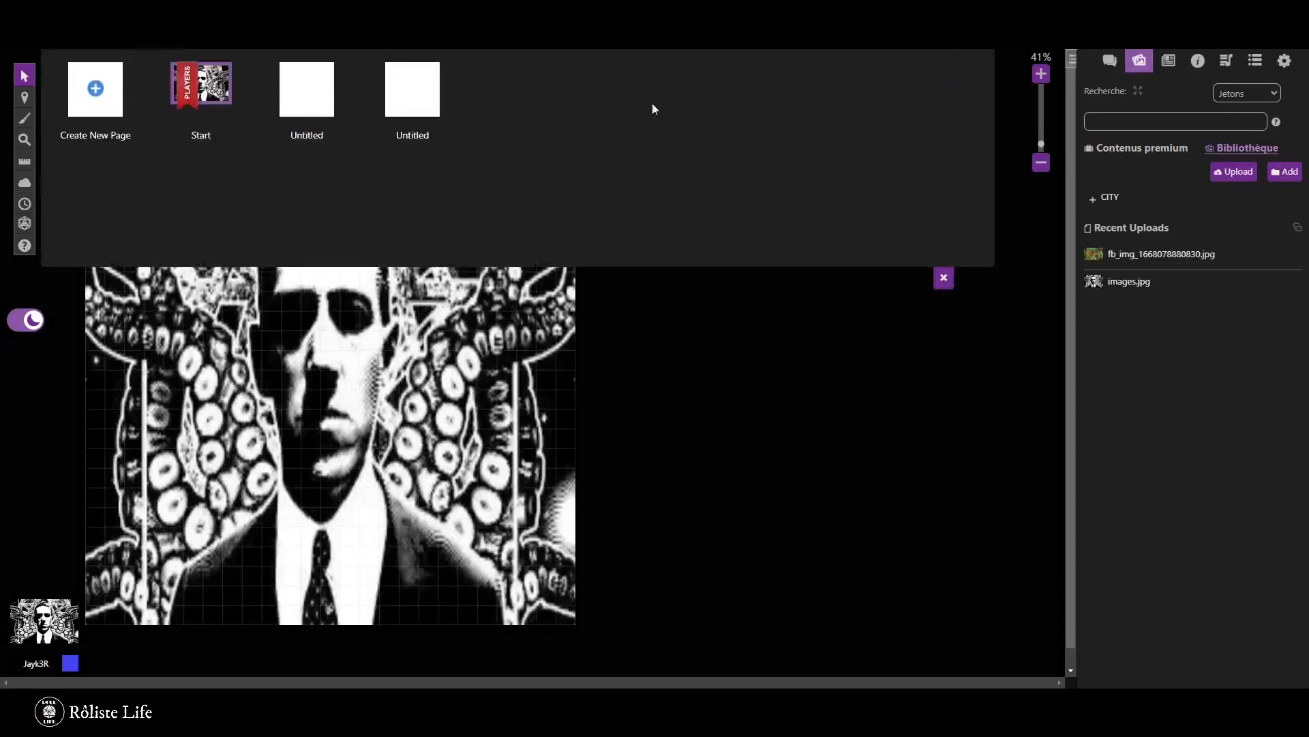
left_click(243, 122)
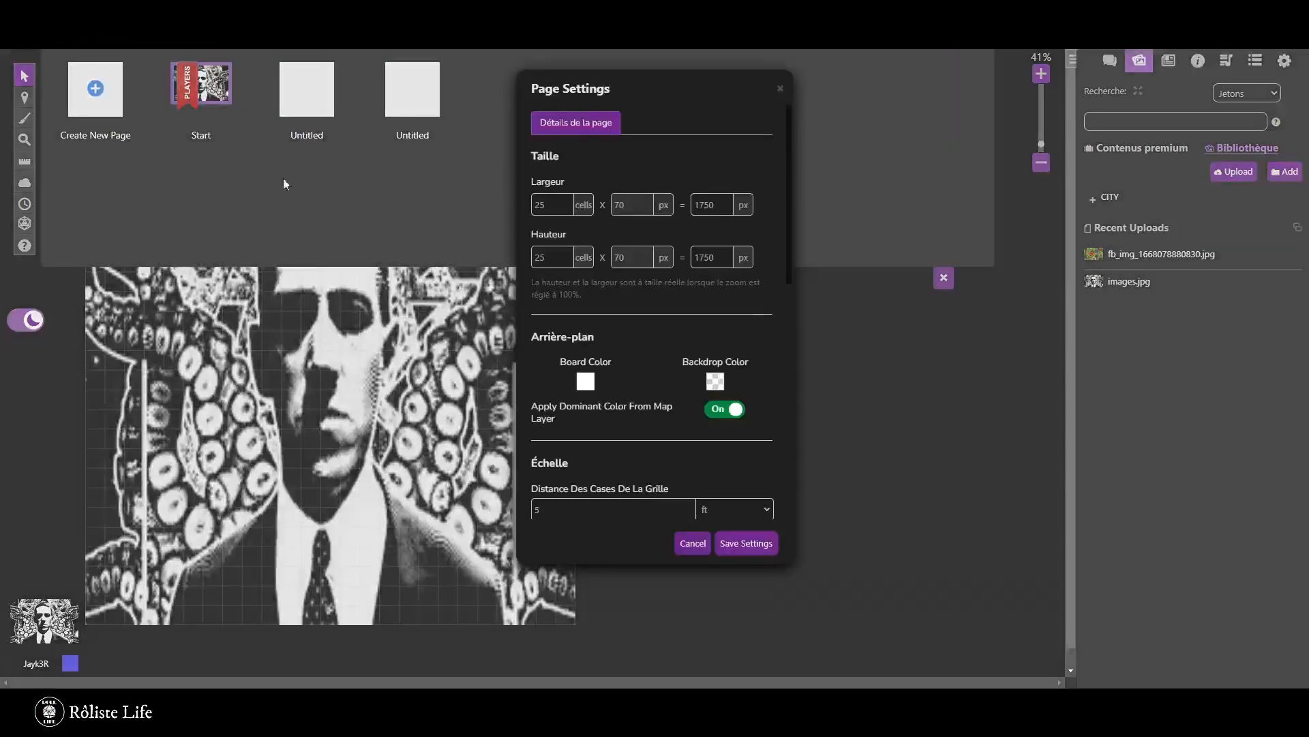
scroll(555, 356, "down", 2)
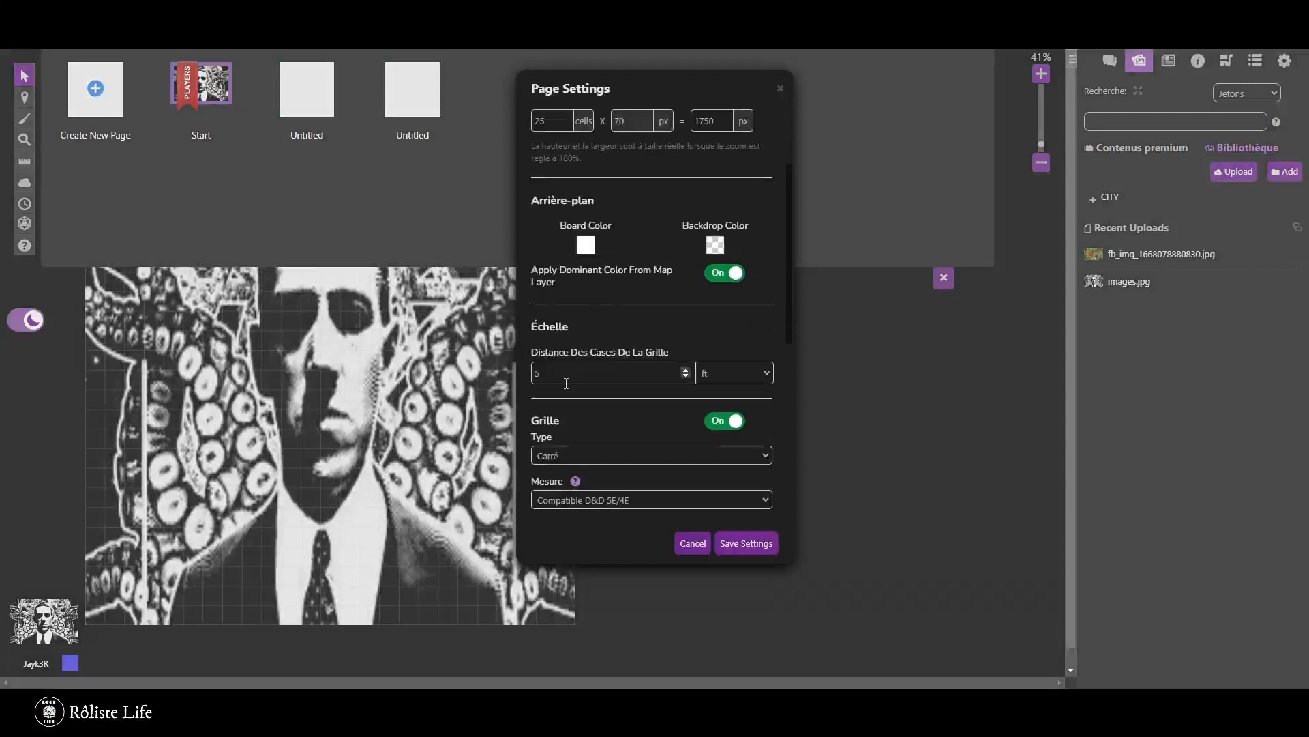
scroll(566, 383, "down", 1)
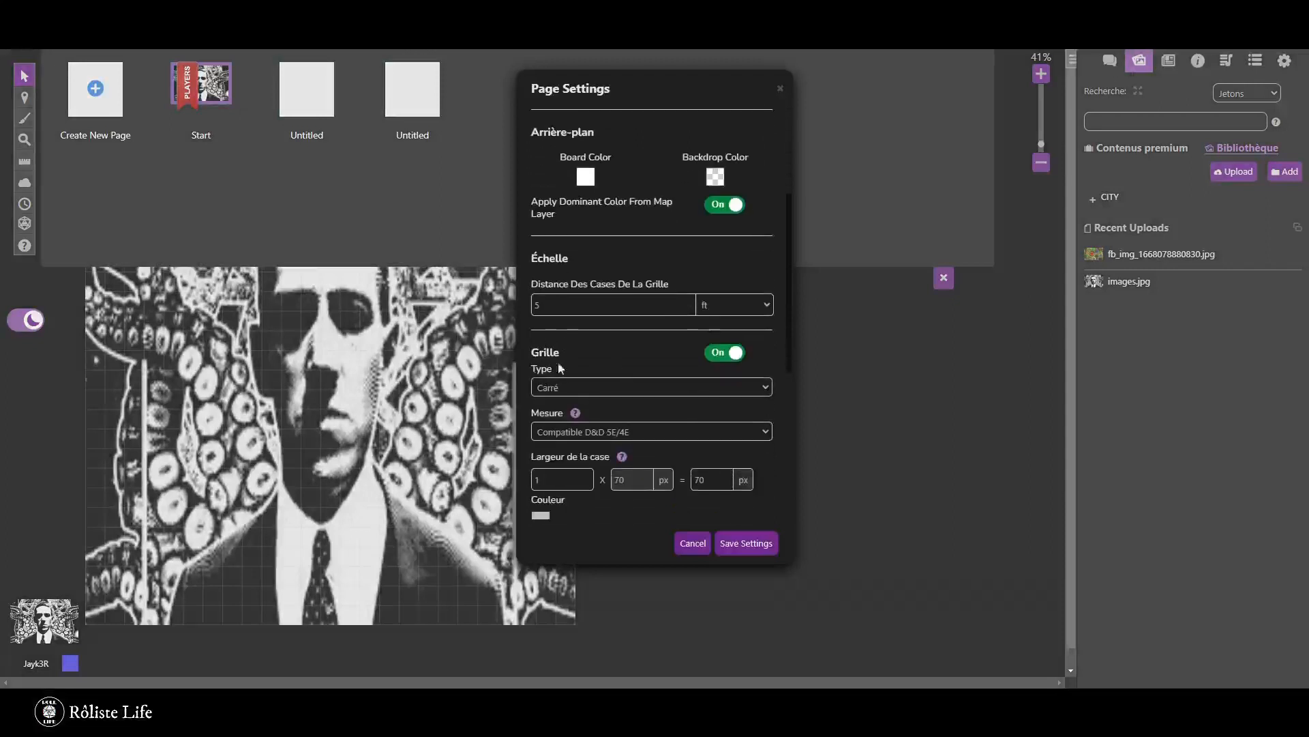
left_click(725, 352)
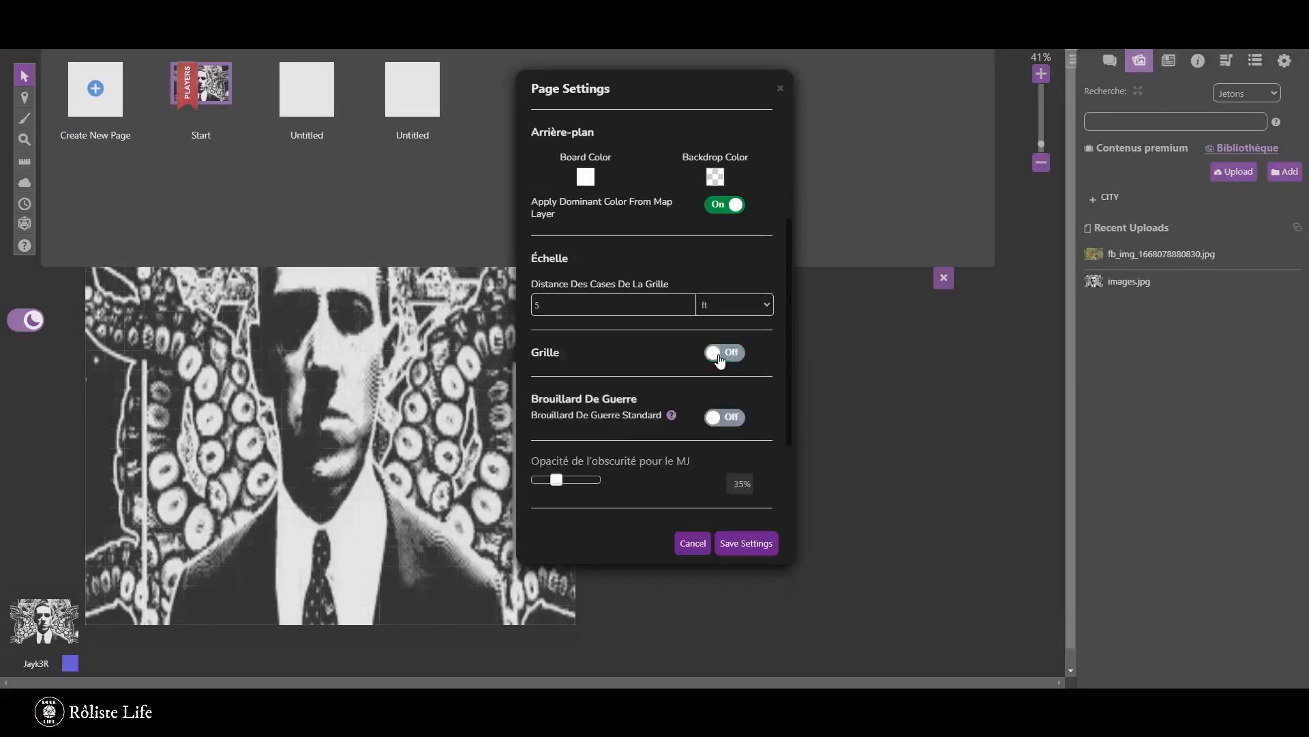
scroll(611, 383, "down", 1)
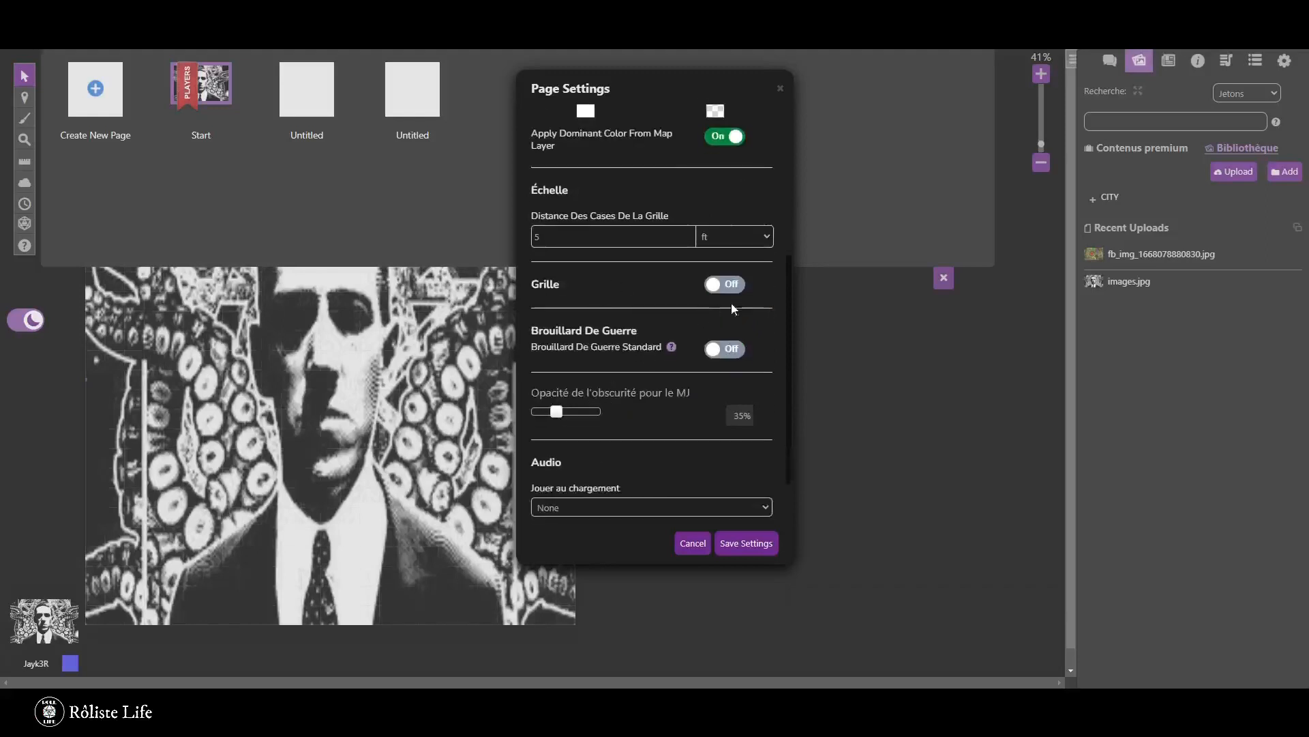
left_click(725, 285)
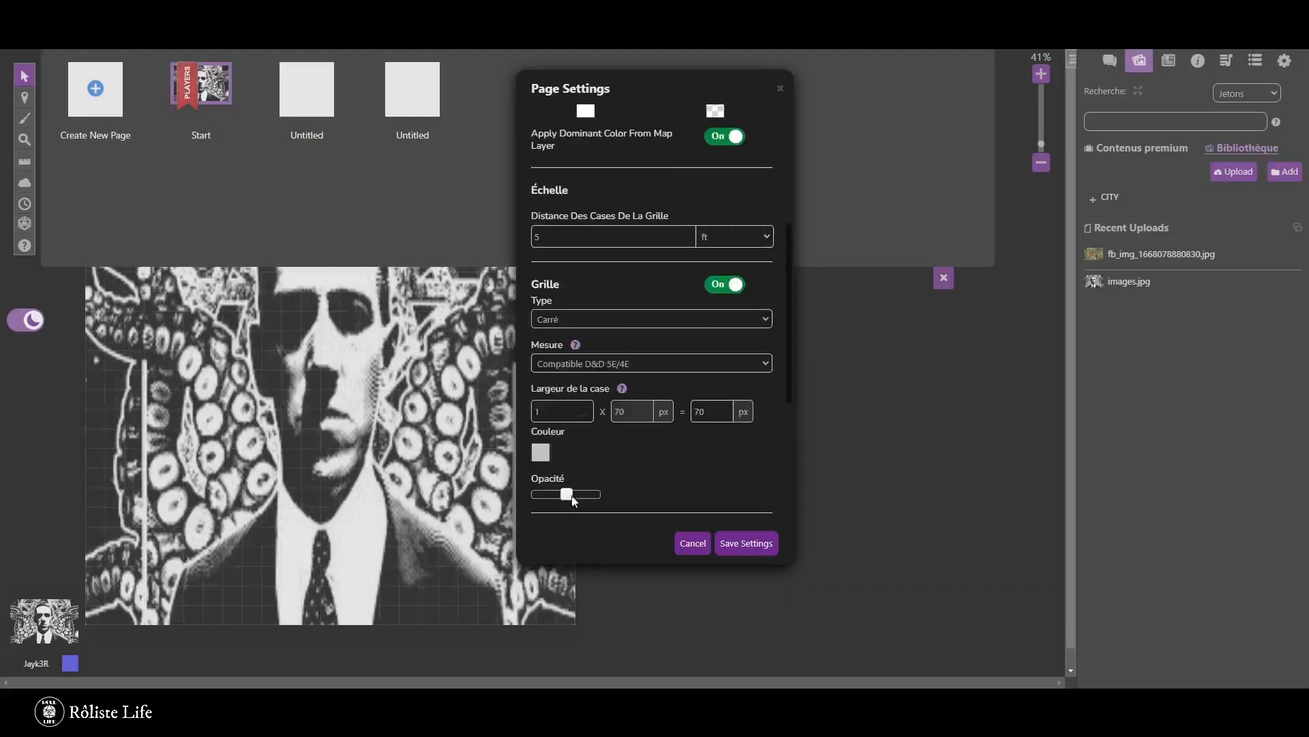
mouse_move(555, 493)
left_mouse_down()
mouse_move(536, 494)
mouse_move(587, 496)
mouse_move(531, 496)
left_mouse_up()
left_click(732, 543)
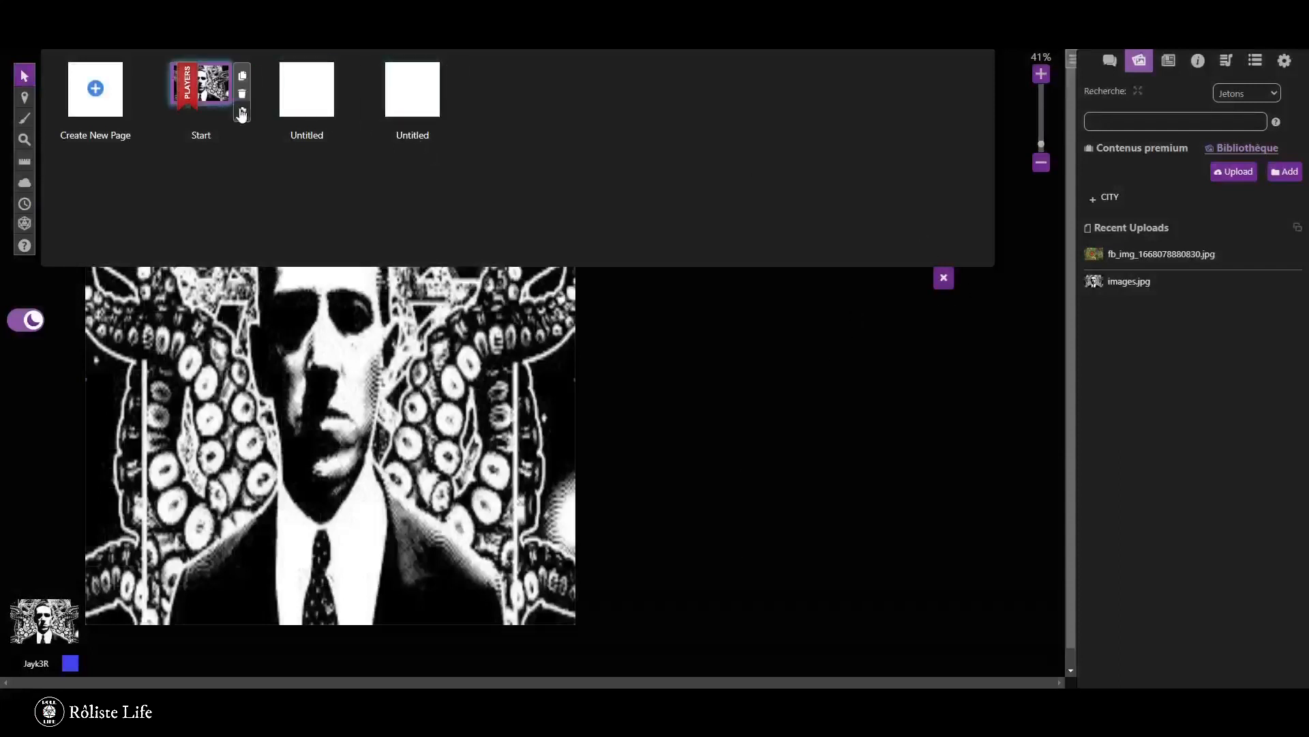
Raise the Start page's grid opacity to the maximum and save the page settings.
left_click(243, 111)
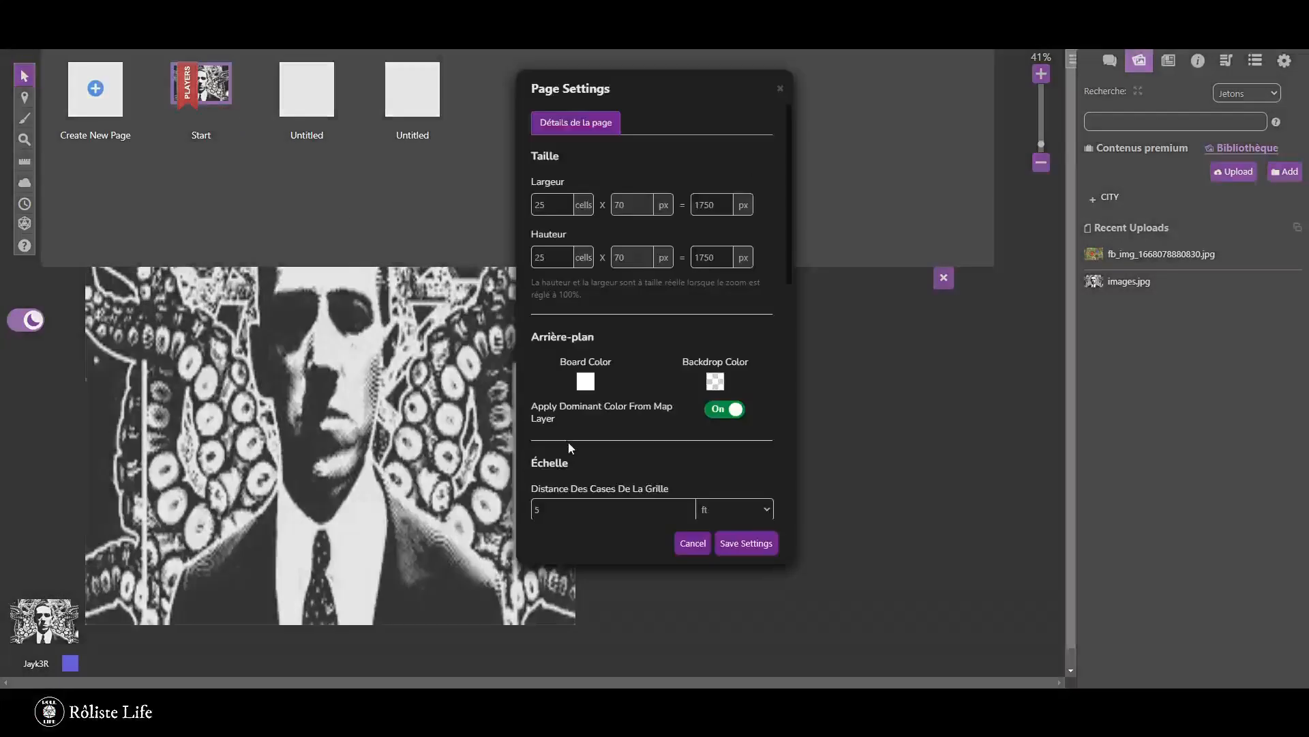
scroll(567, 442, "down", 3)
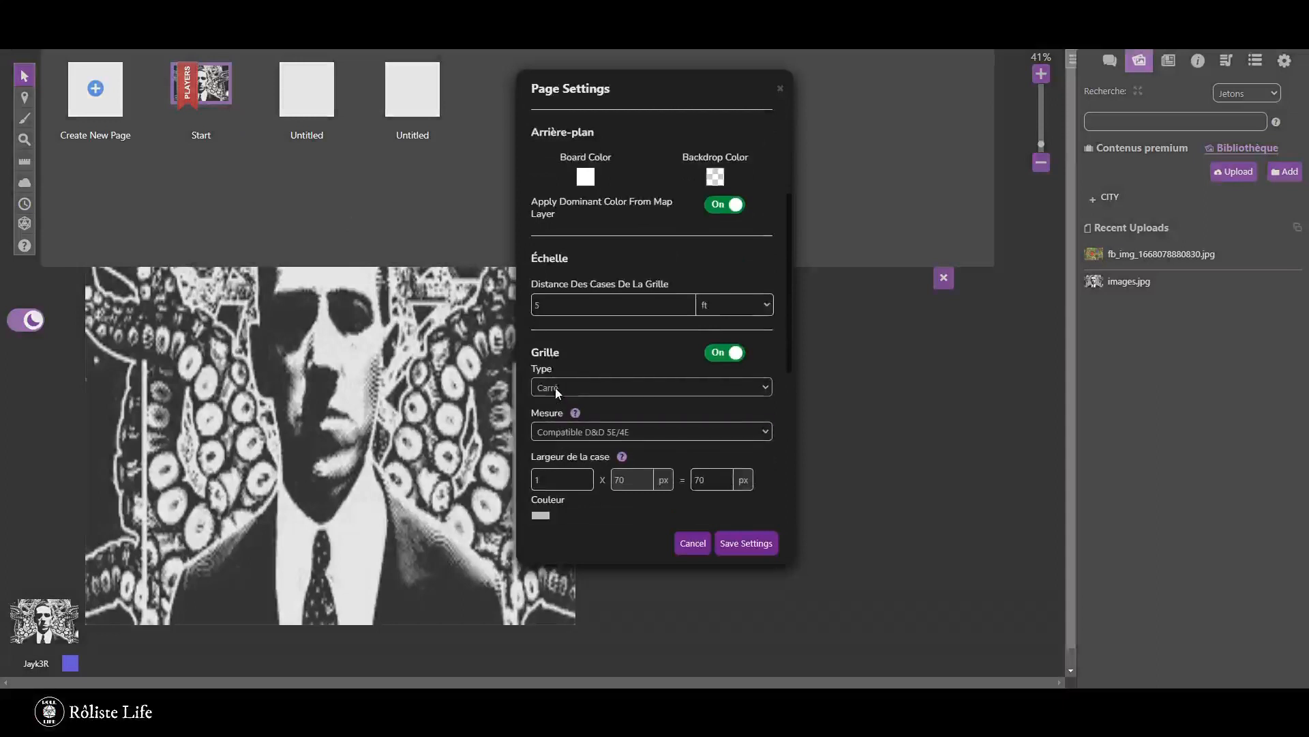
scroll(557, 389, "down", 1)
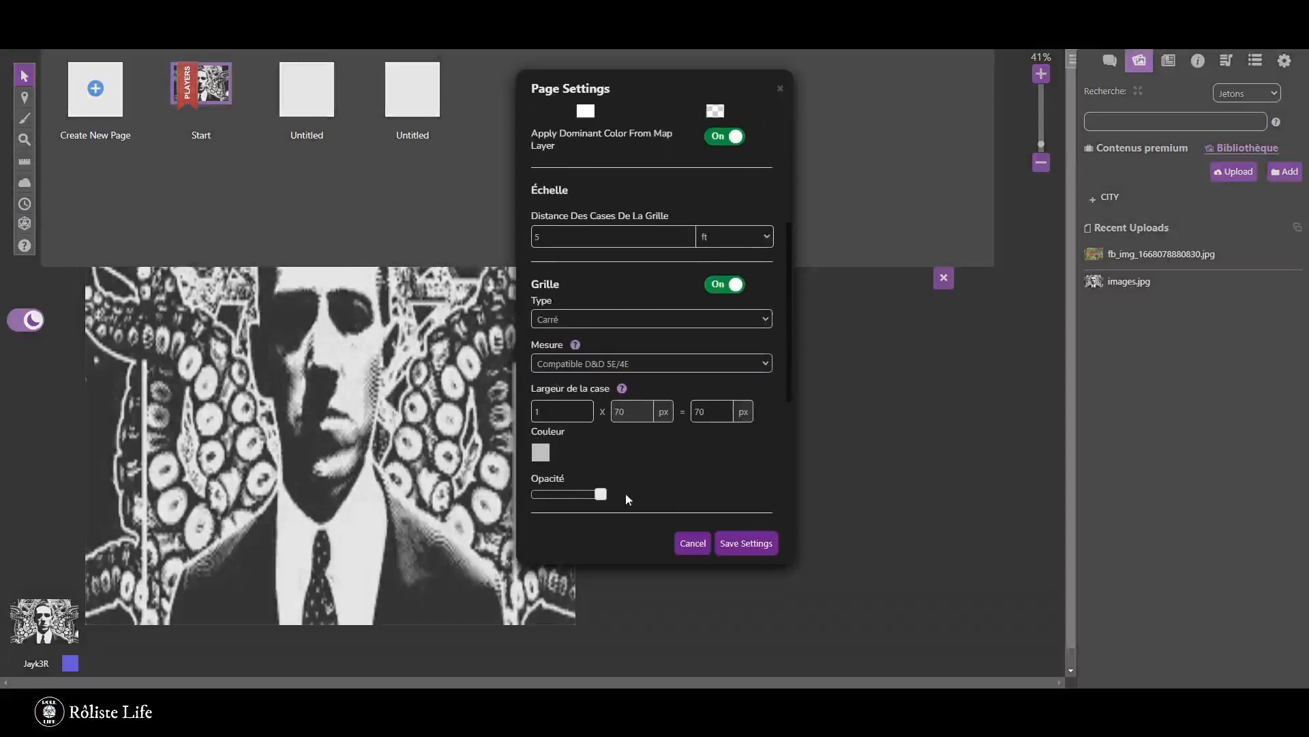
left_click(756, 543)
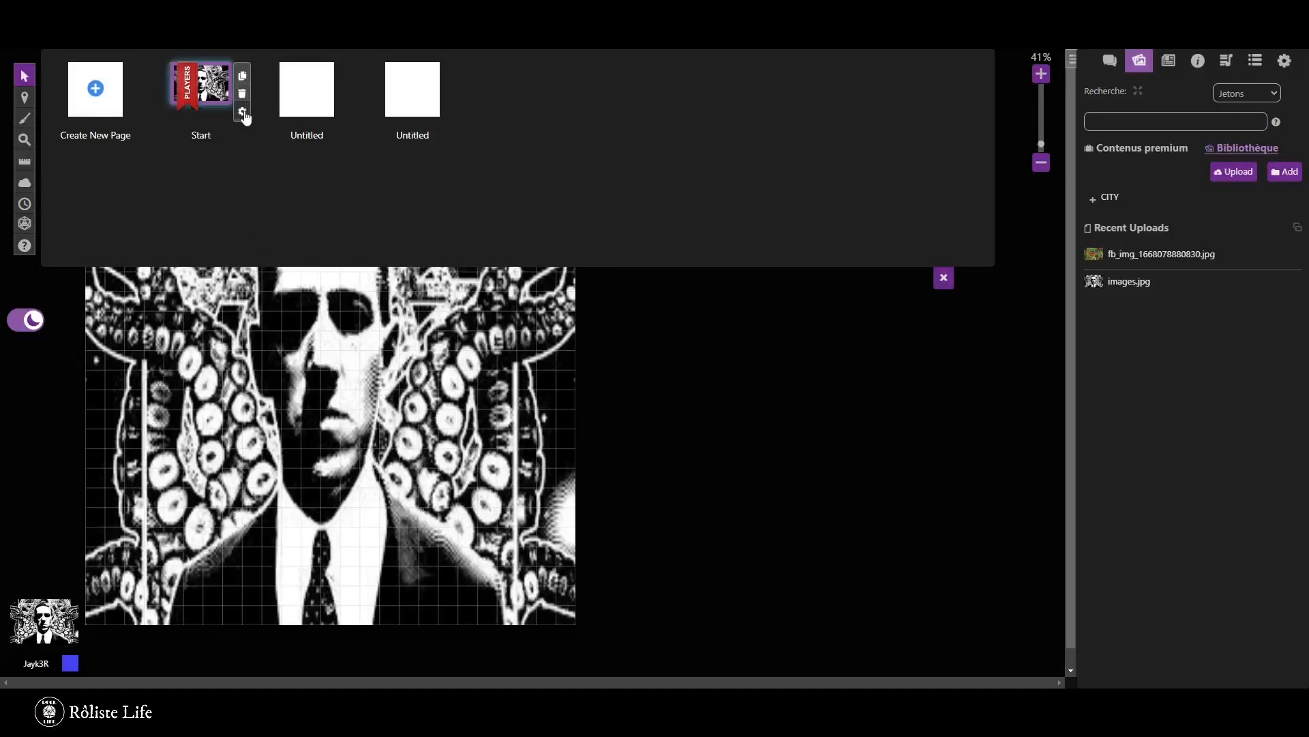
Turn off the grid on the Start page, save the settings and close the page overview.
left_click(242, 112)
scroll(587, 402, "down", 6)
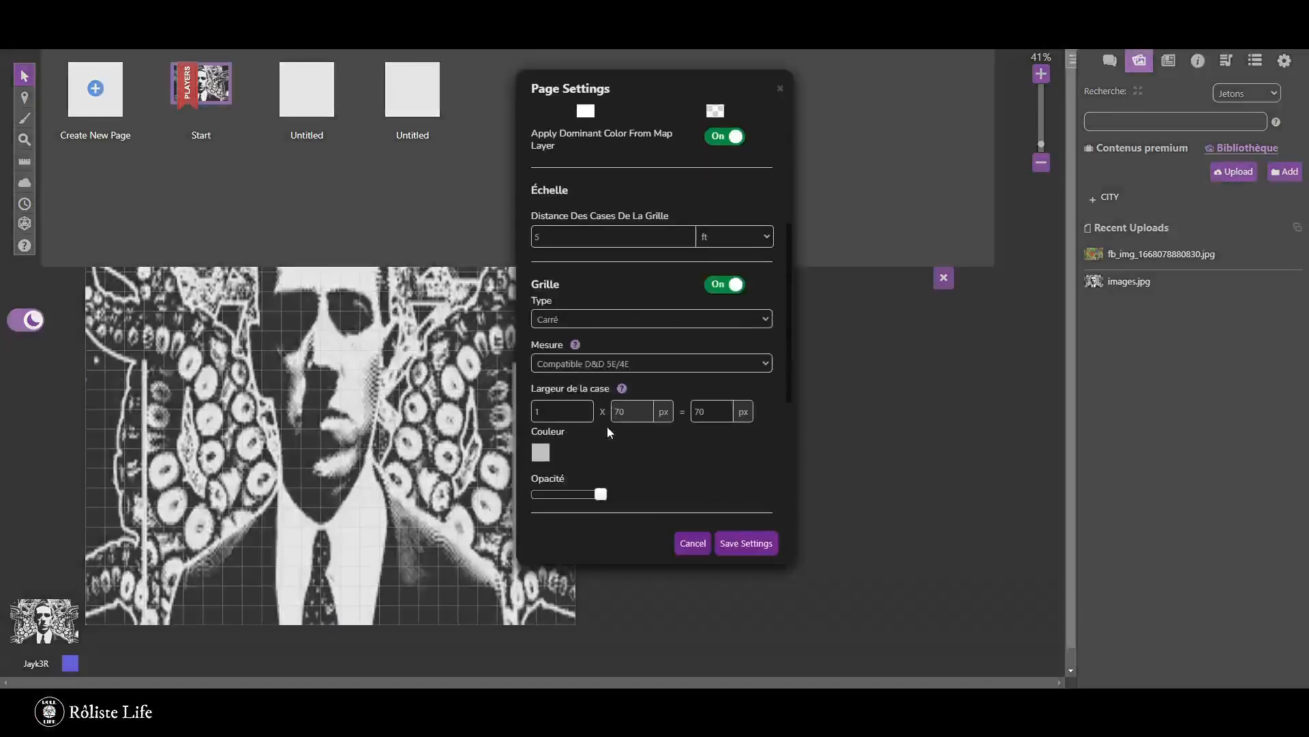
scroll(632, 348, "up", 3)
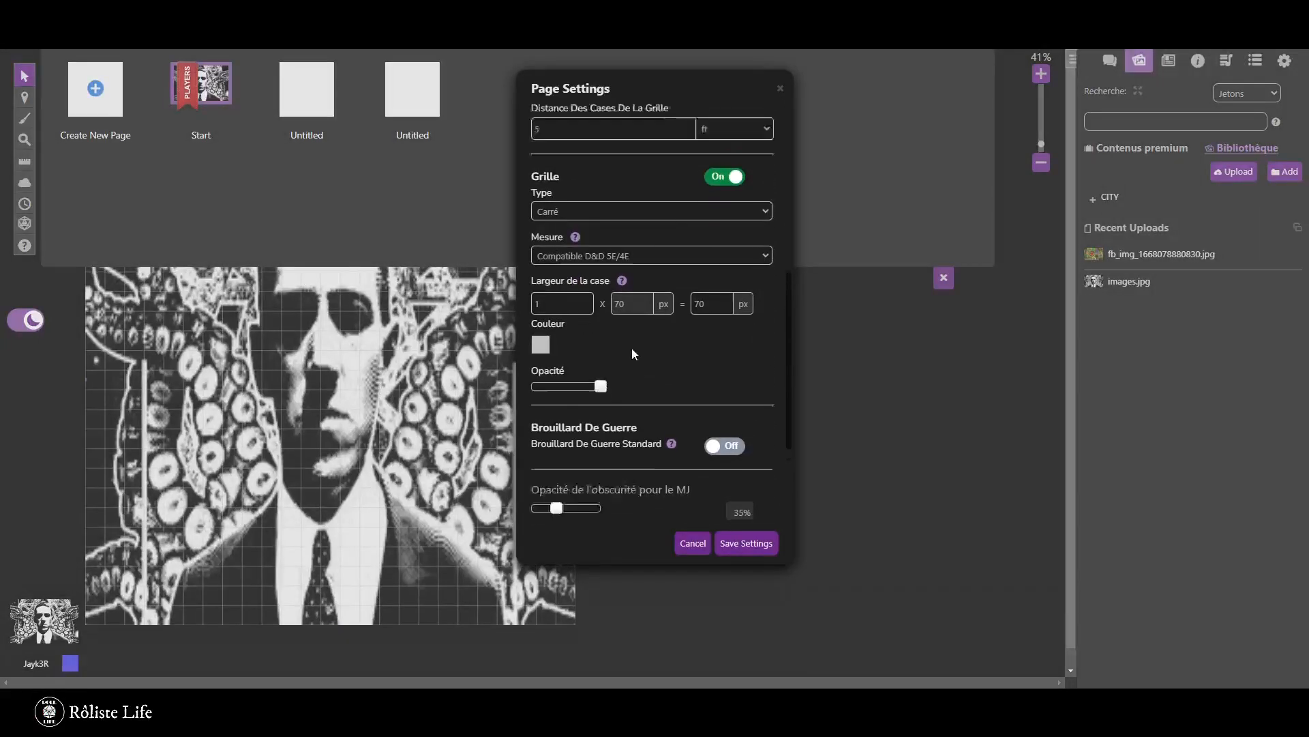
left_click(723, 355)
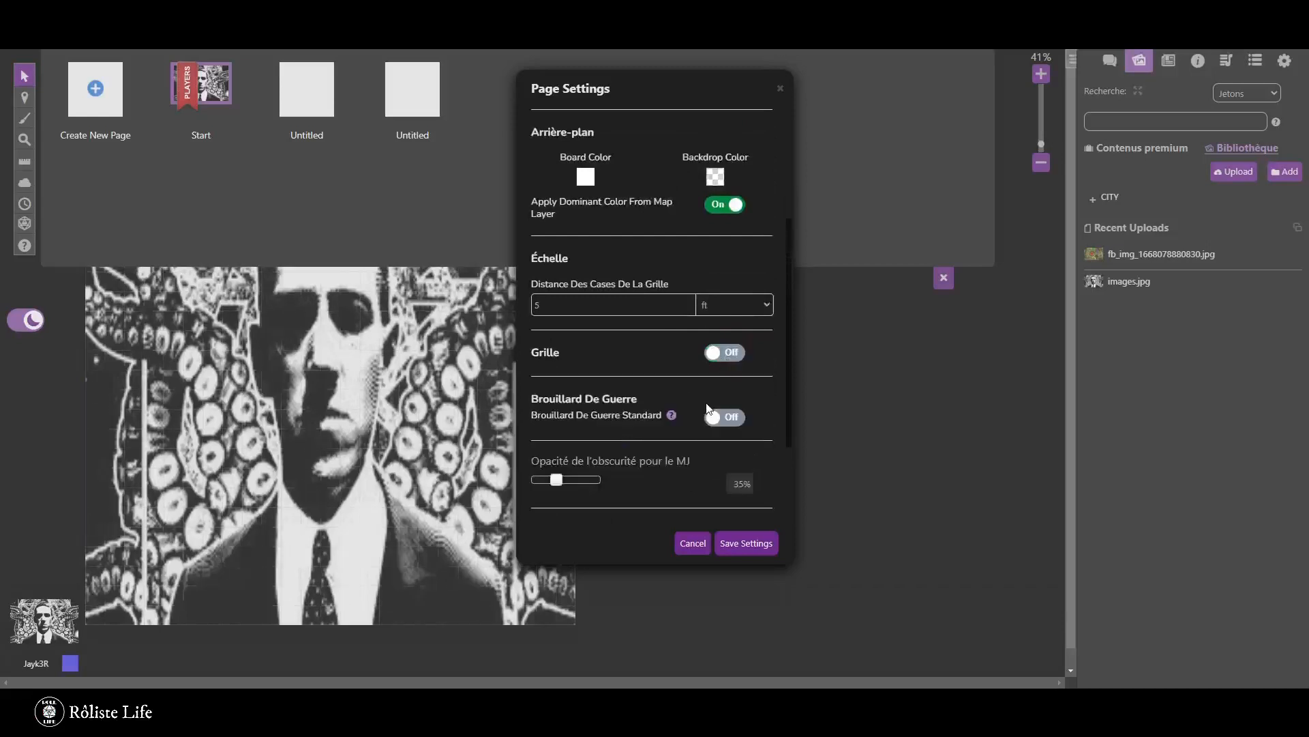
scroll(645, 409, "down", 3)
left_click(749, 543)
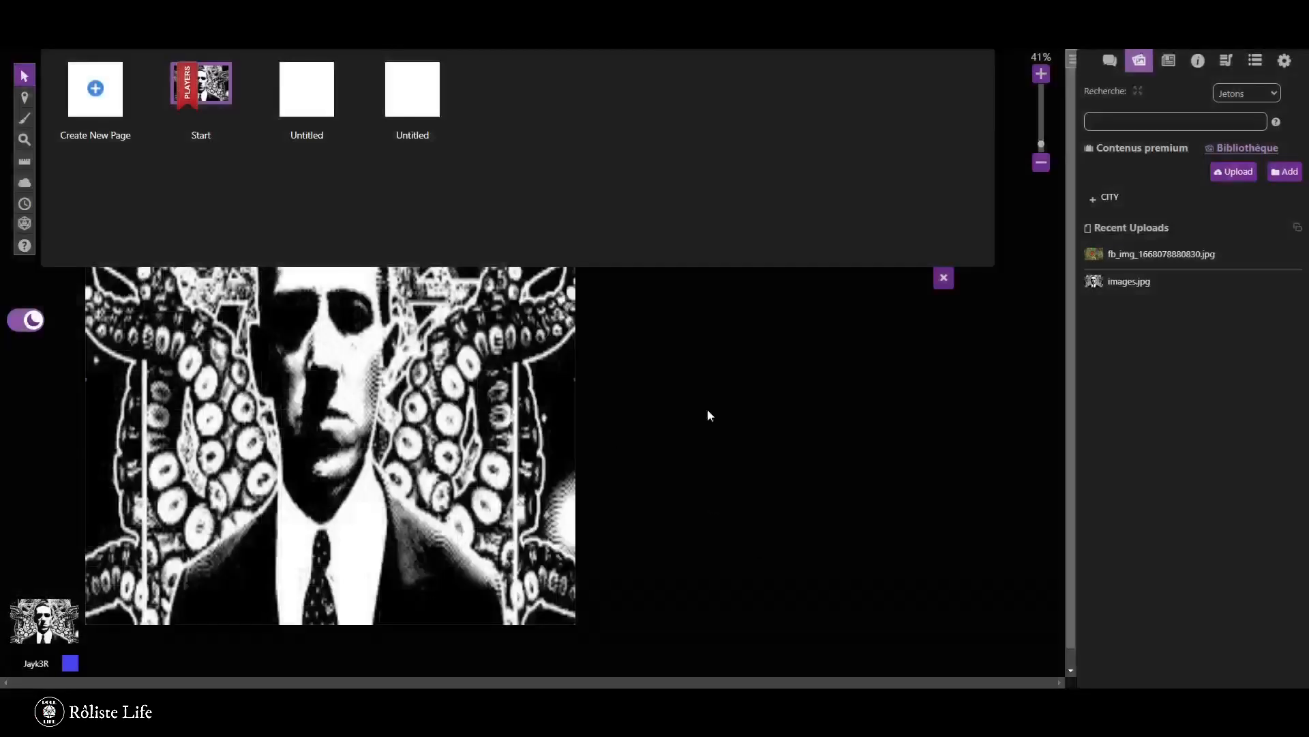
left_click(944, 277)
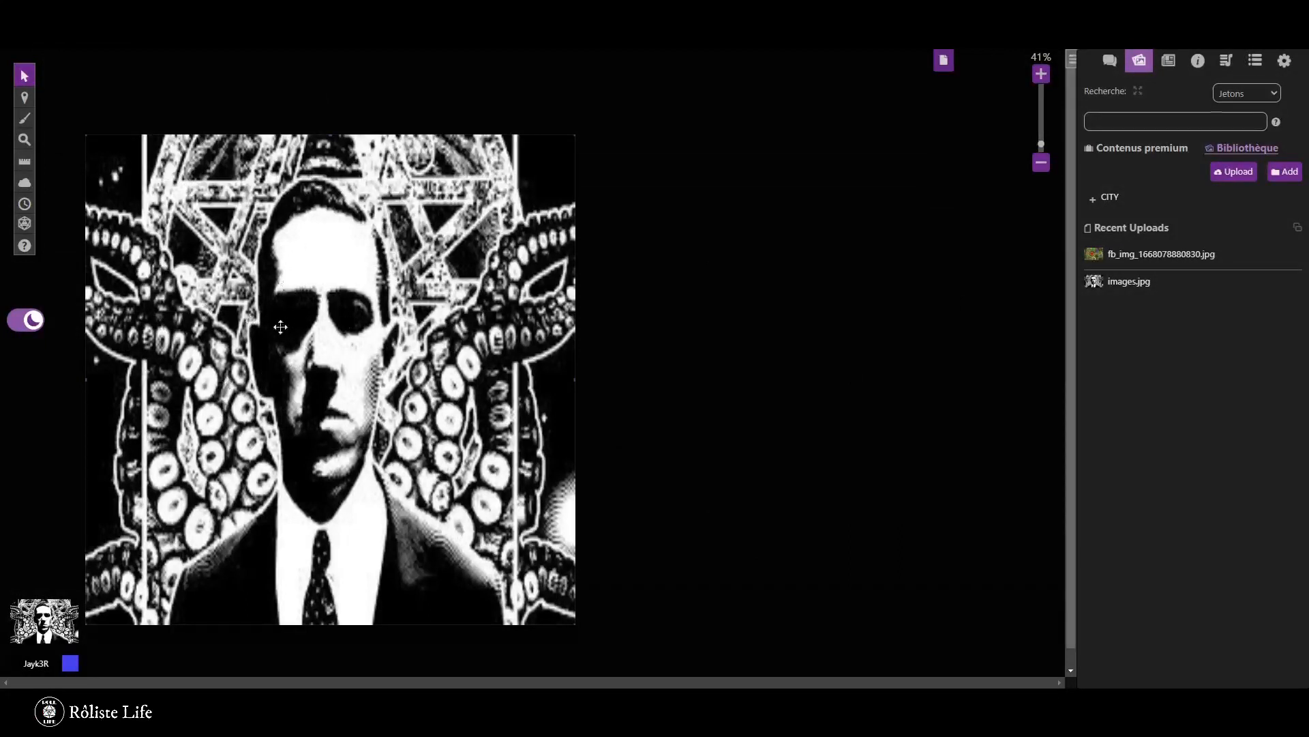
Move the Players ribbon from the Start page to the first Untitled page and open that page.
left_click(944, 68)
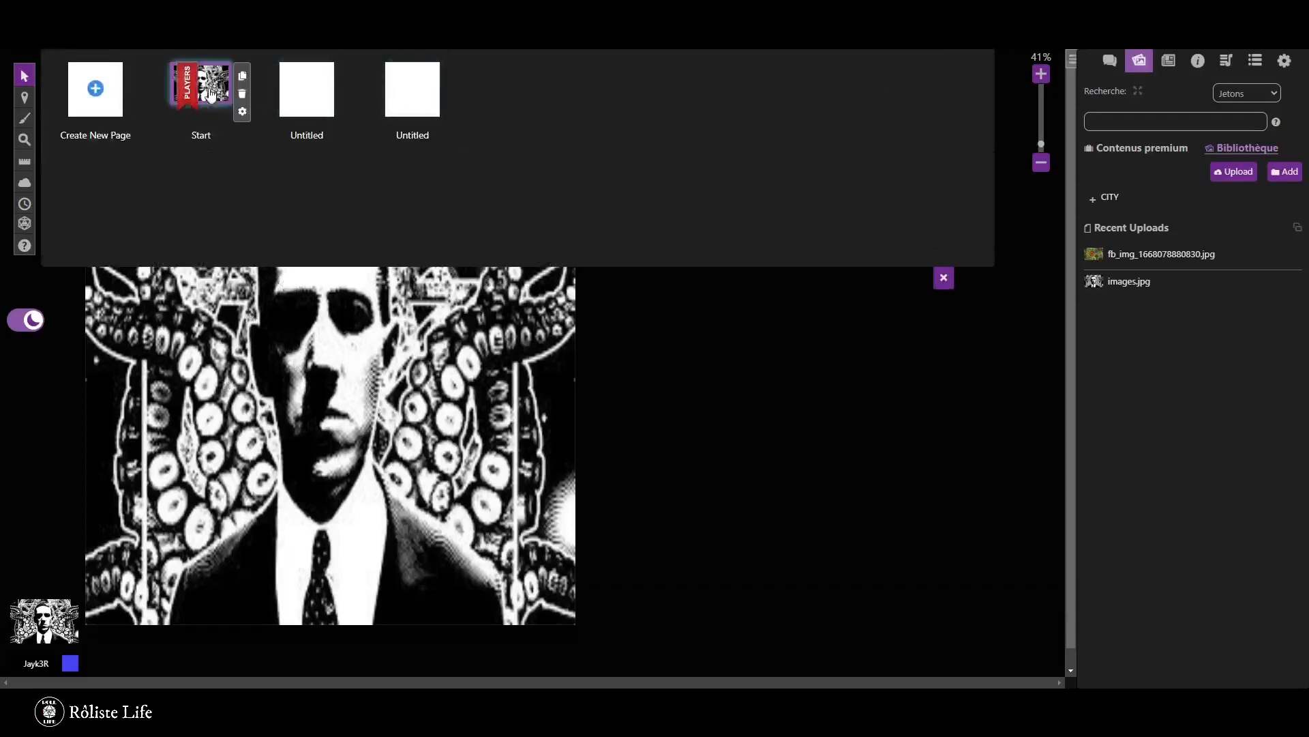
left_click_drag(233, 119, 304, 101)
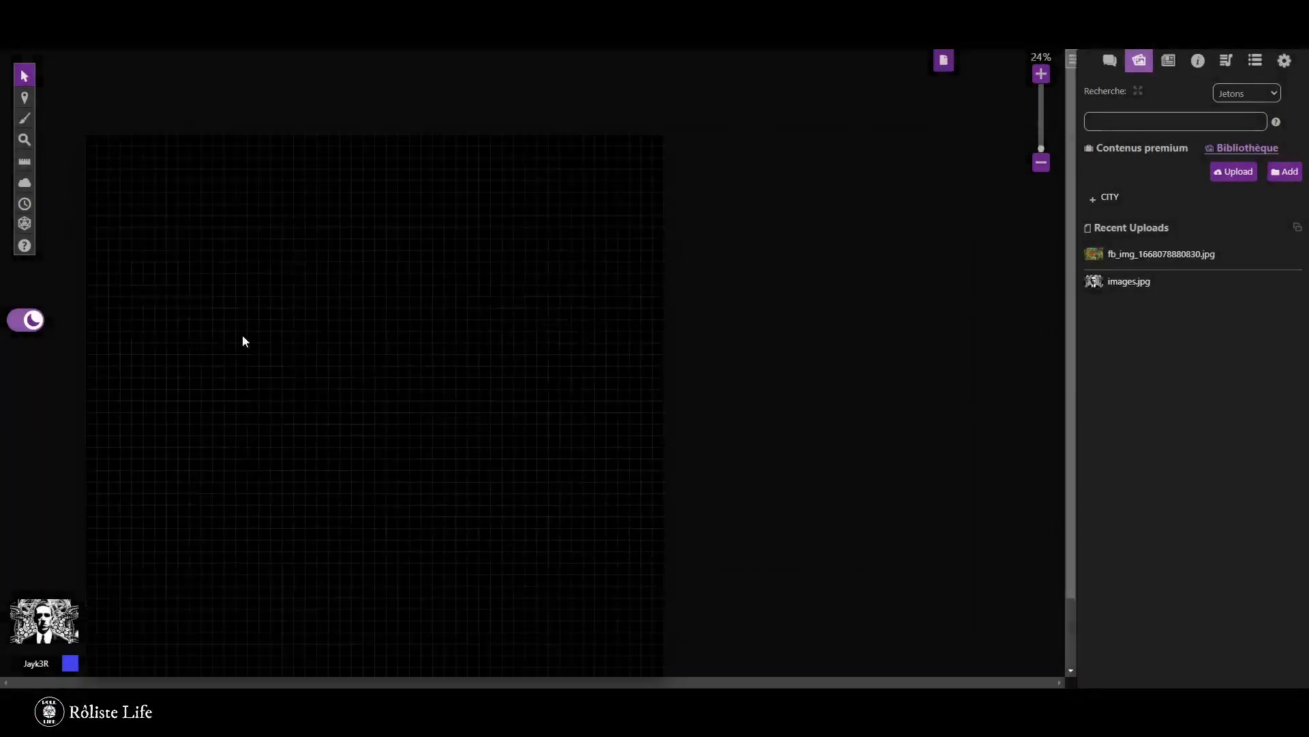
scroll(277, 226, "down", 2)
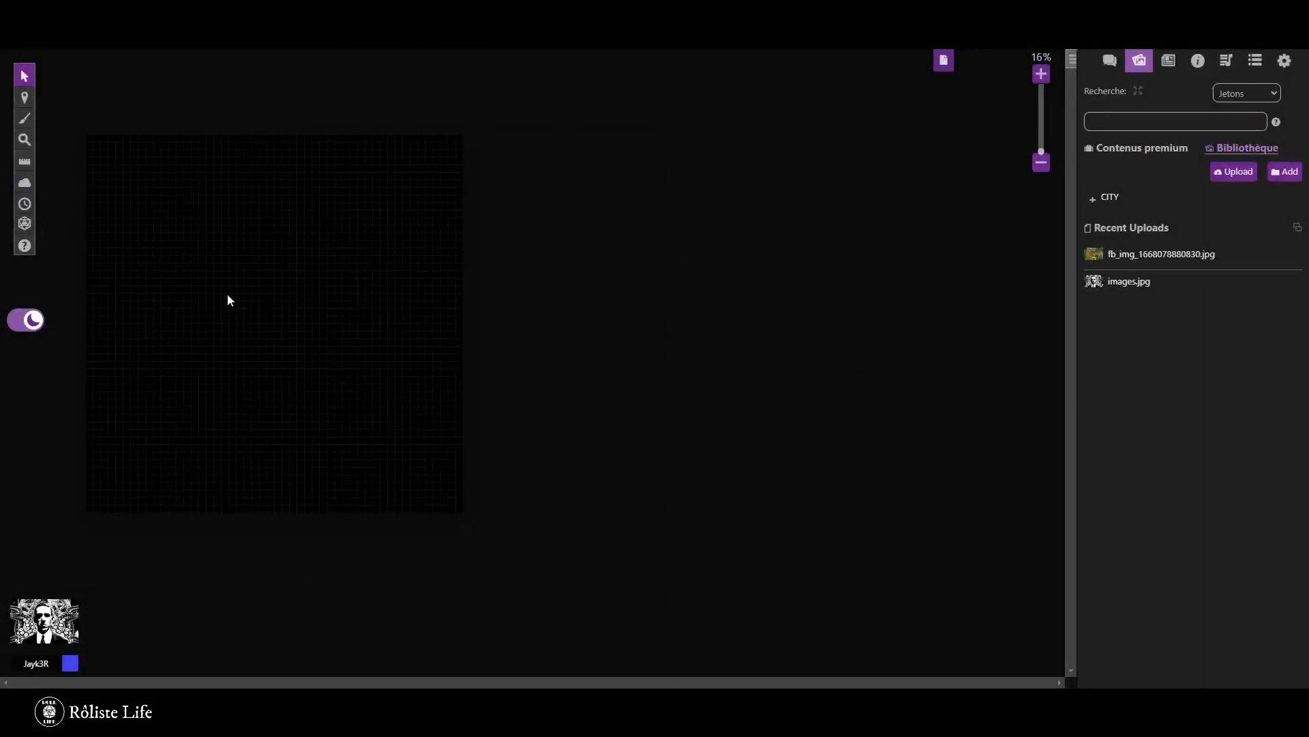
Lower the grid opacity of the first Untitled page to a faint level, save the settings and close the page overview.
left_click(941, 67)
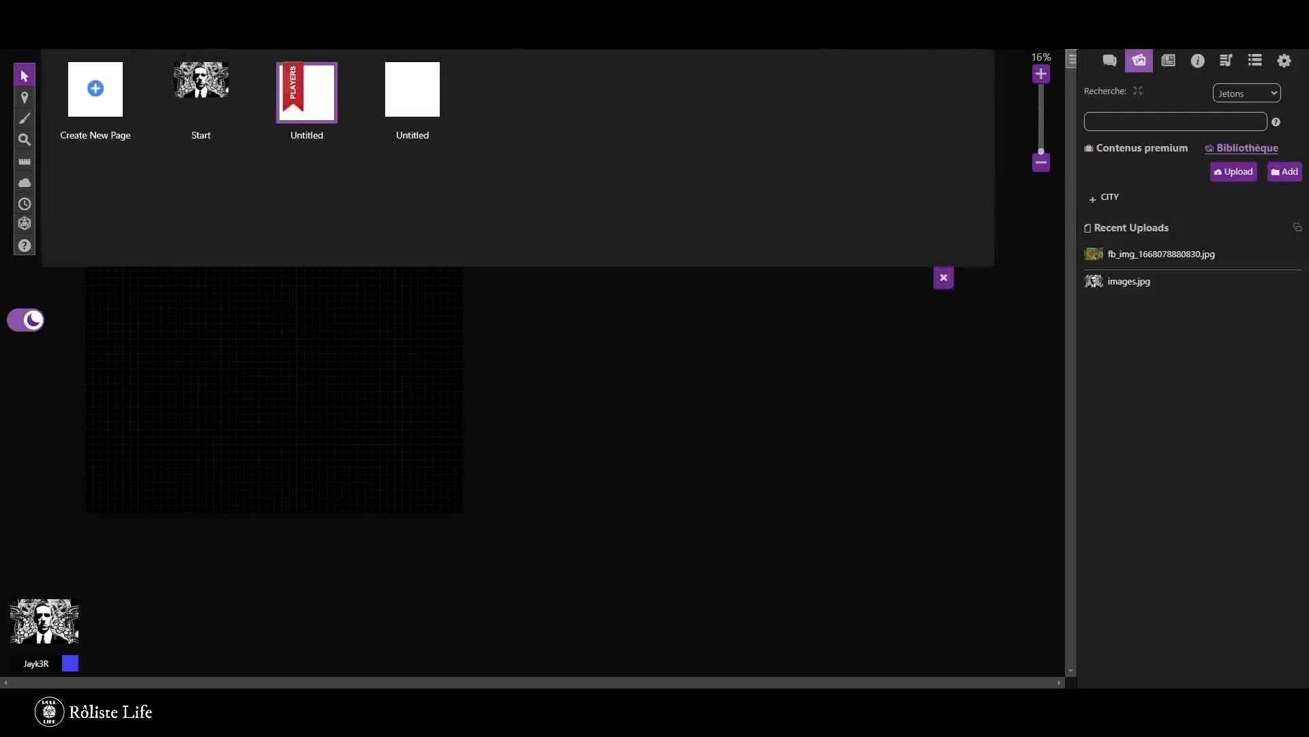
left_click(343, 114)
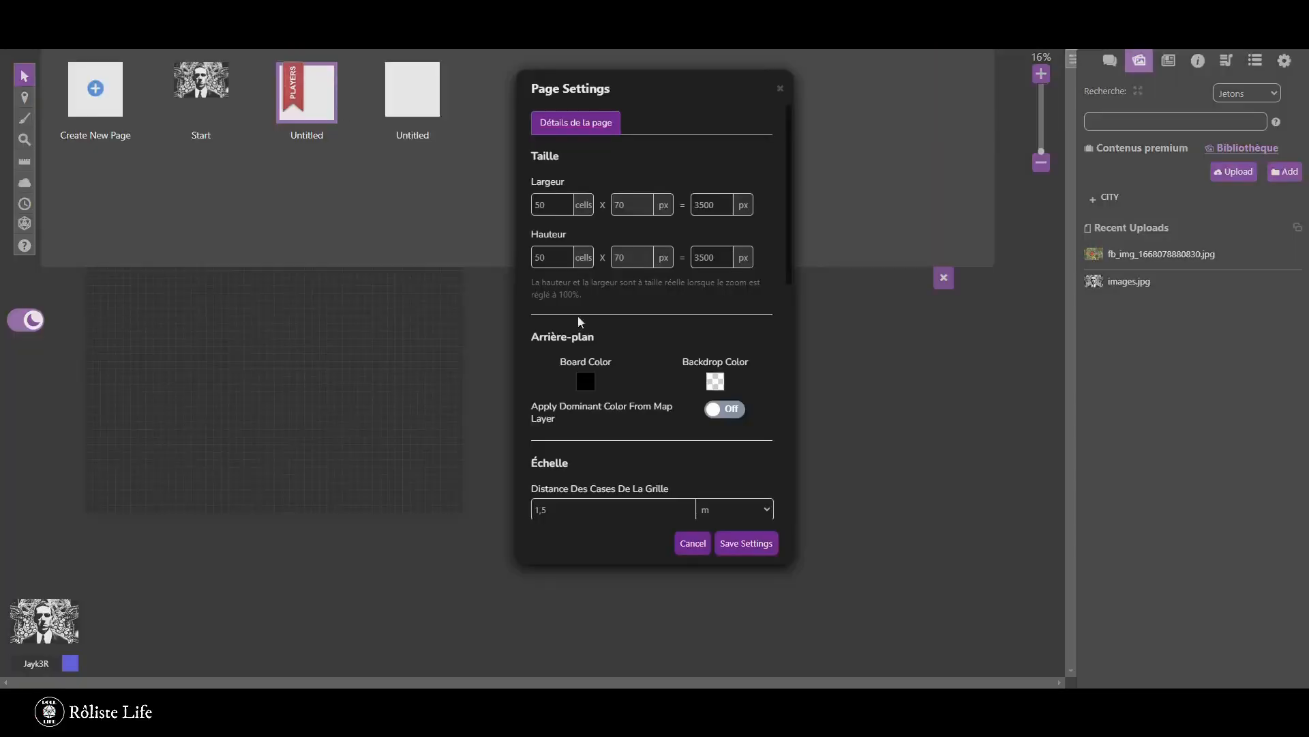
scroll(574, 419, "down", 1)
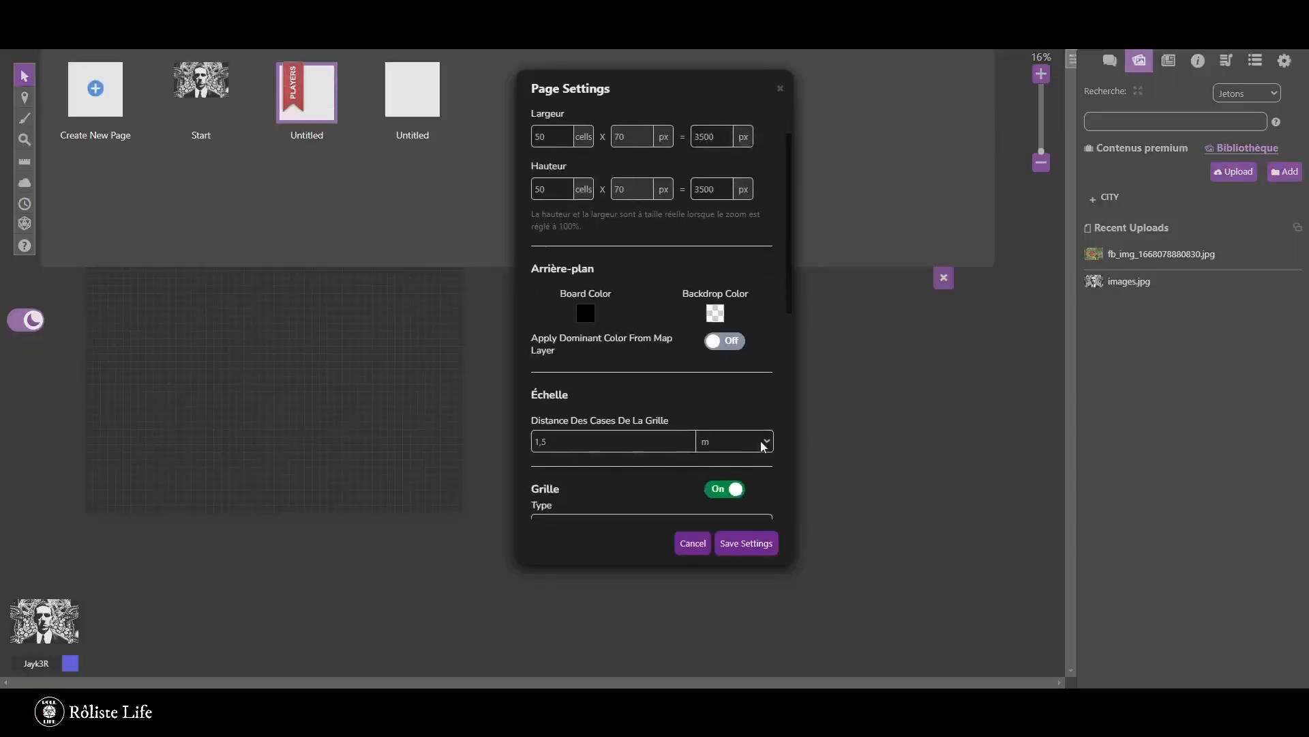
scroll(581, 480, "down", 2)
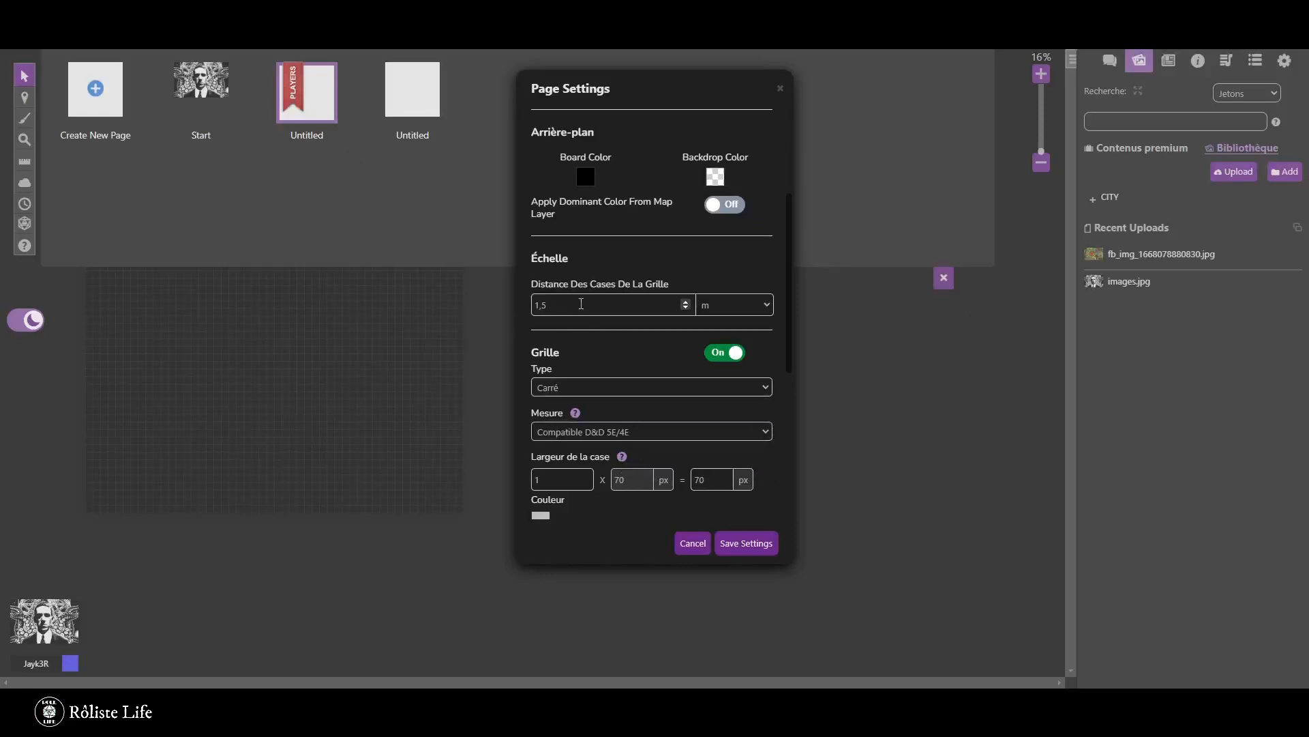
scroll(590, 307, "down", 4)
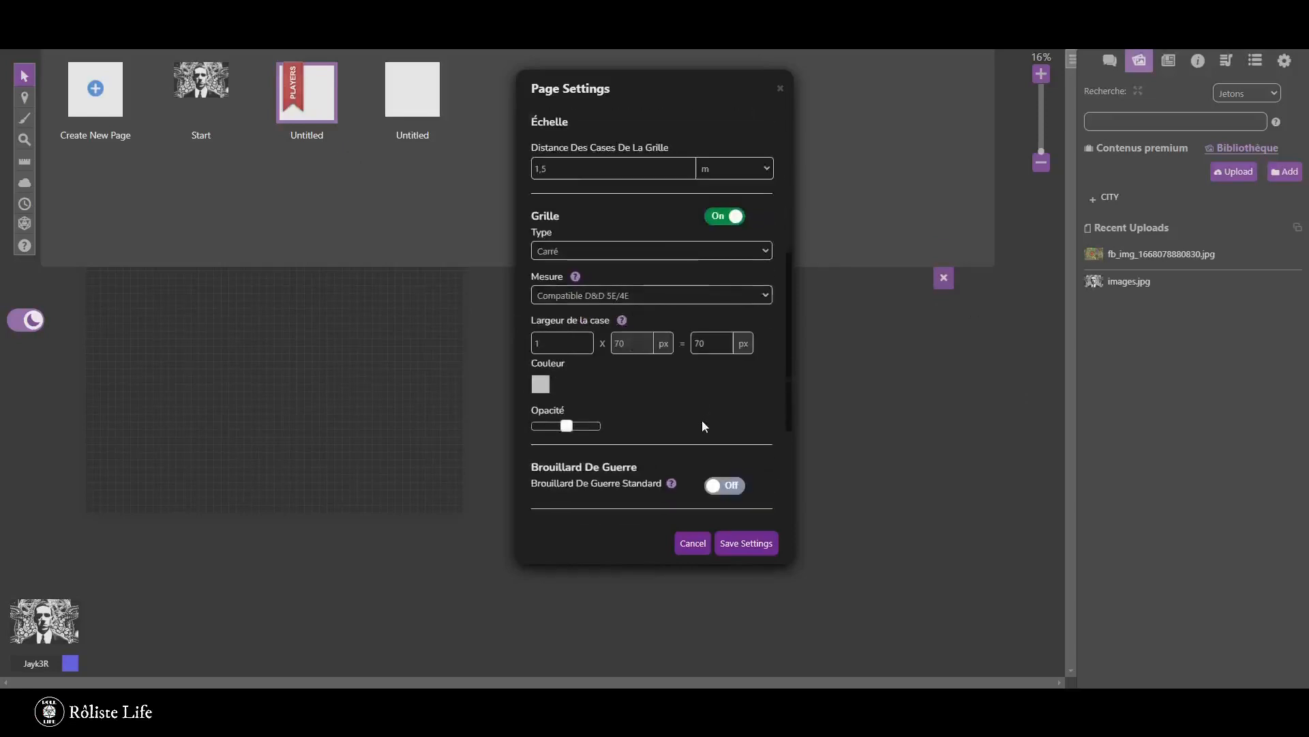
scroll(665, 414, "up", 3)
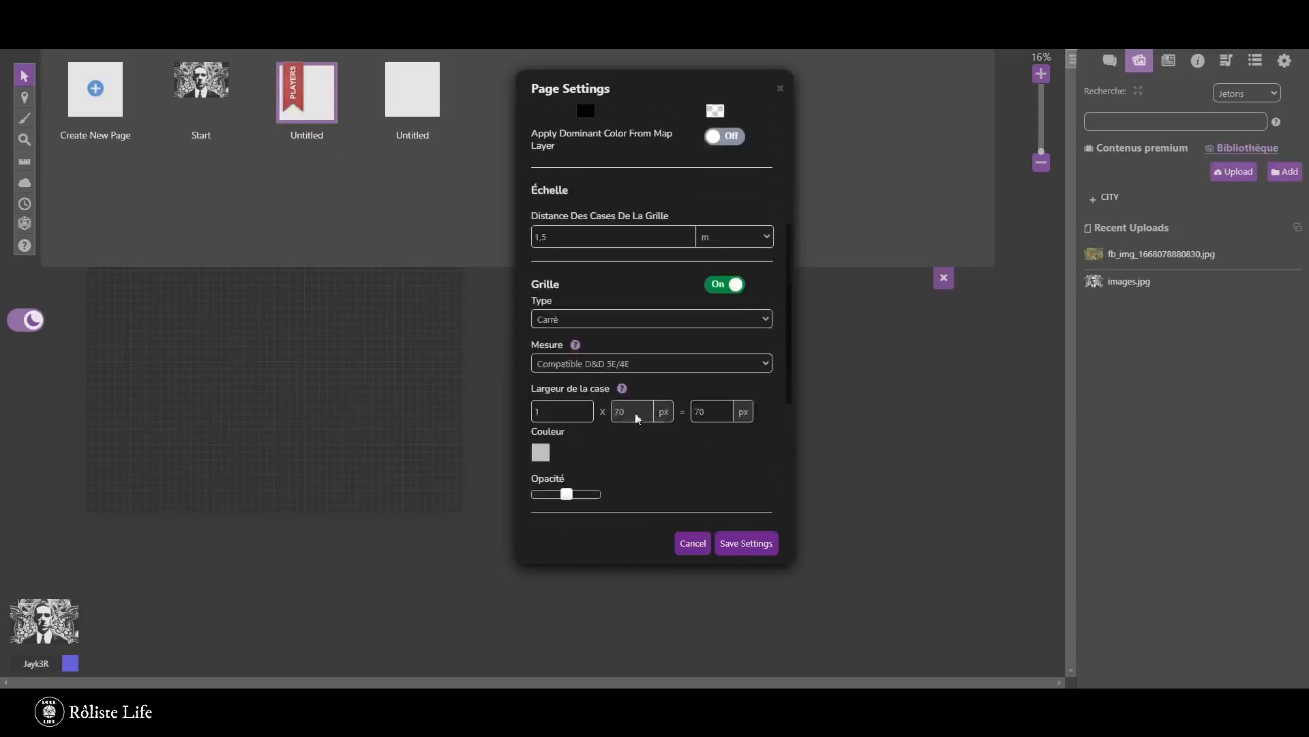
left_click_drag(565, 500, 539, 497)
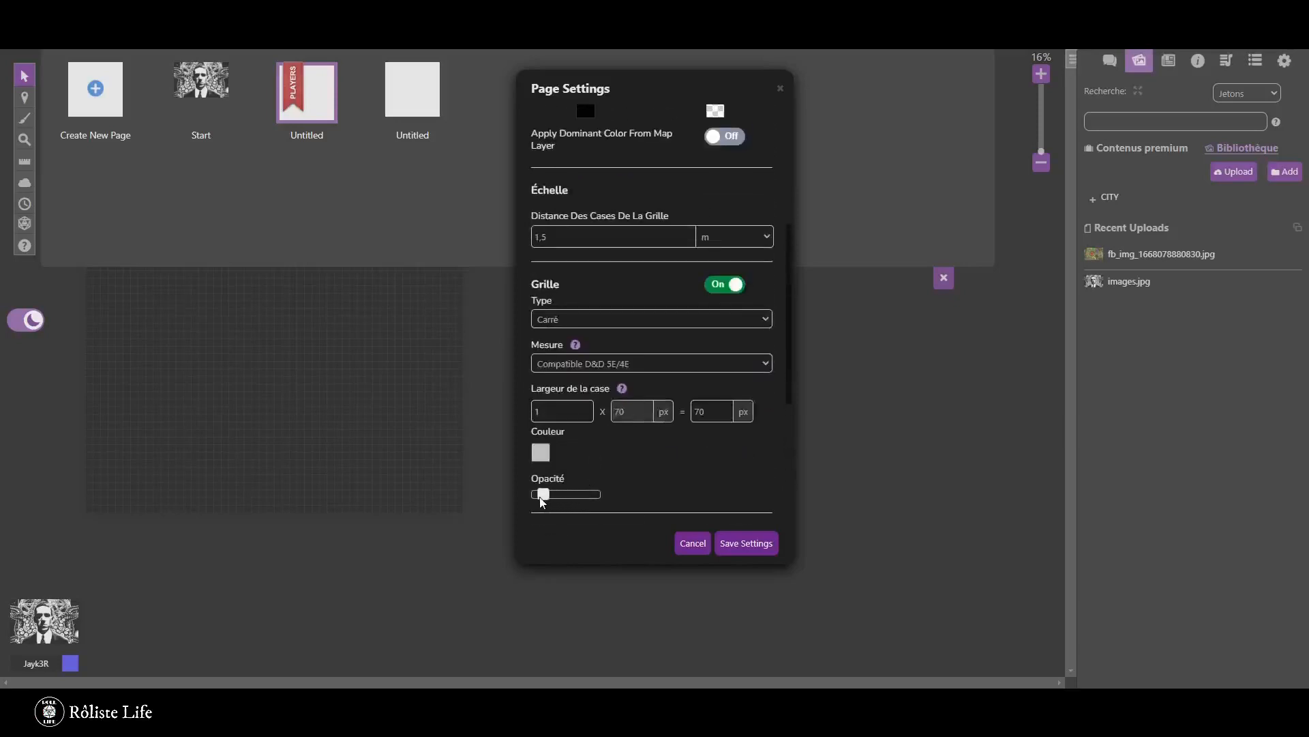
left_click(759, 546)
scroll(297, 348, "up", 3)
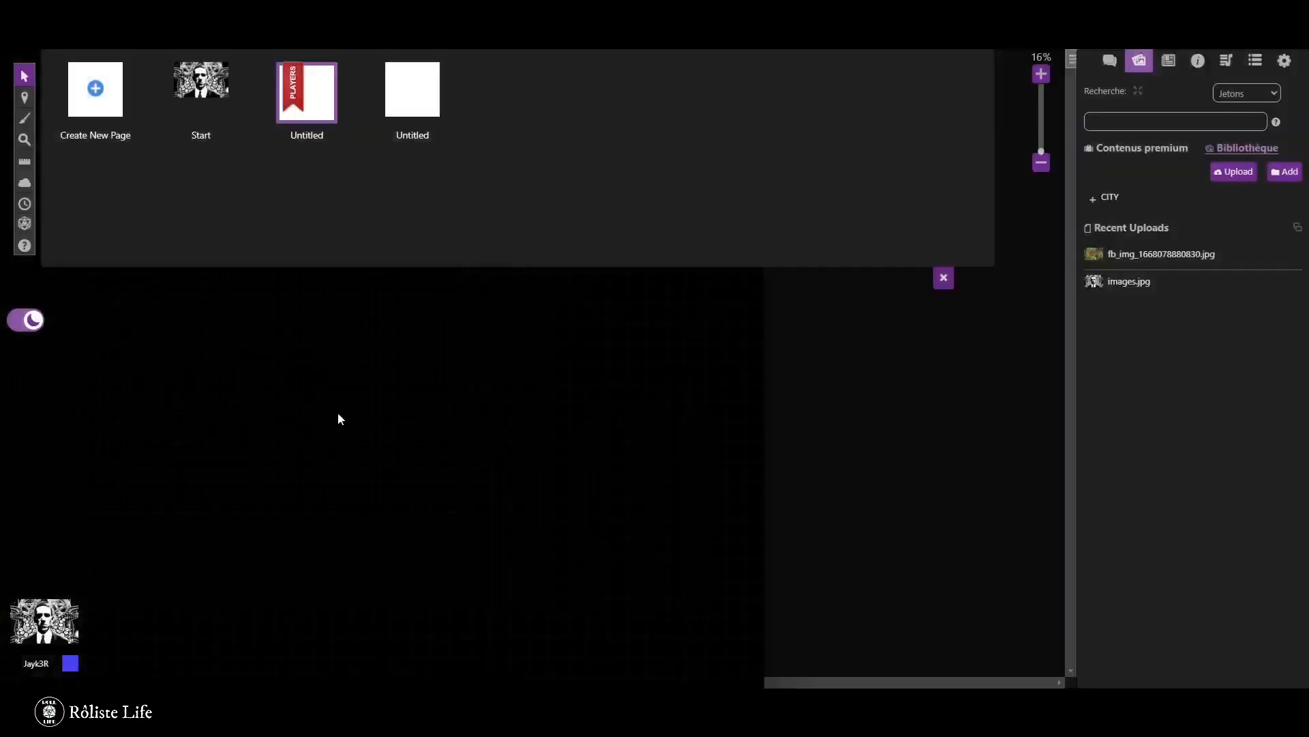
scroll(529, 403, "up", 3)
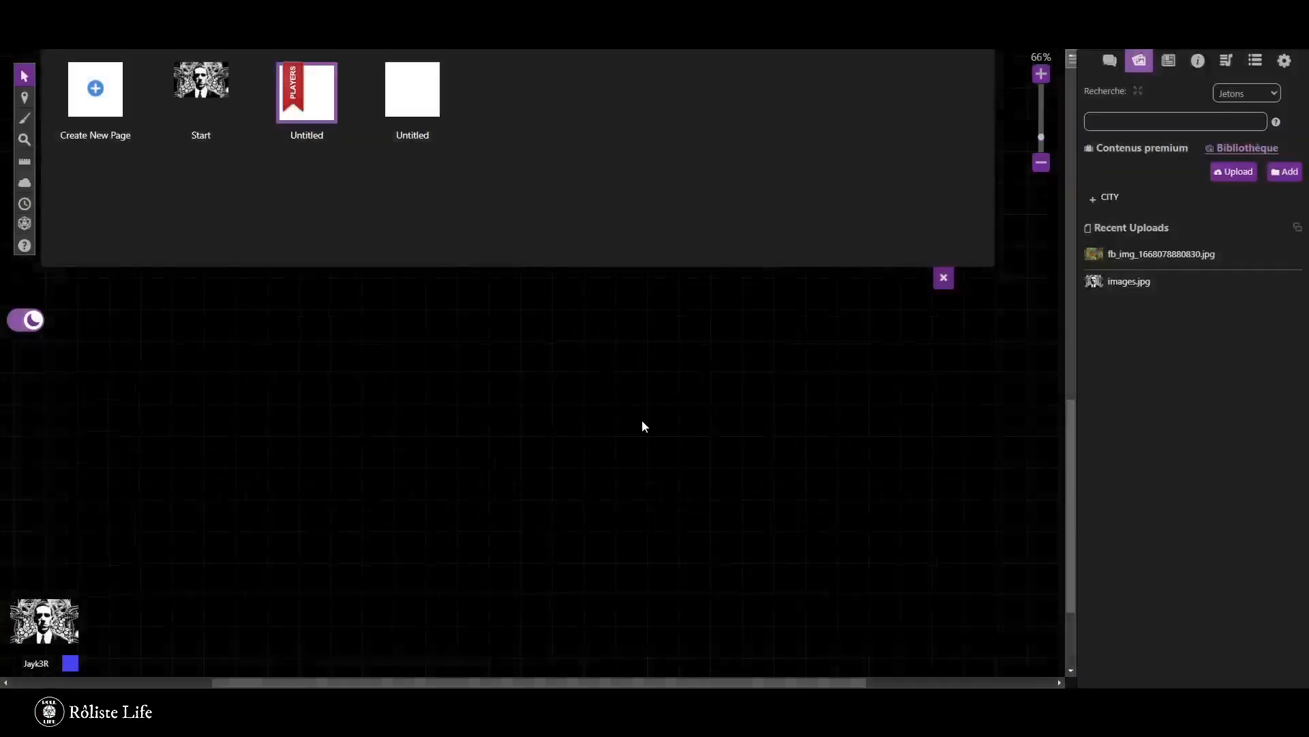
scroll(641, 423, "down", 3)
left_click(944, 277)
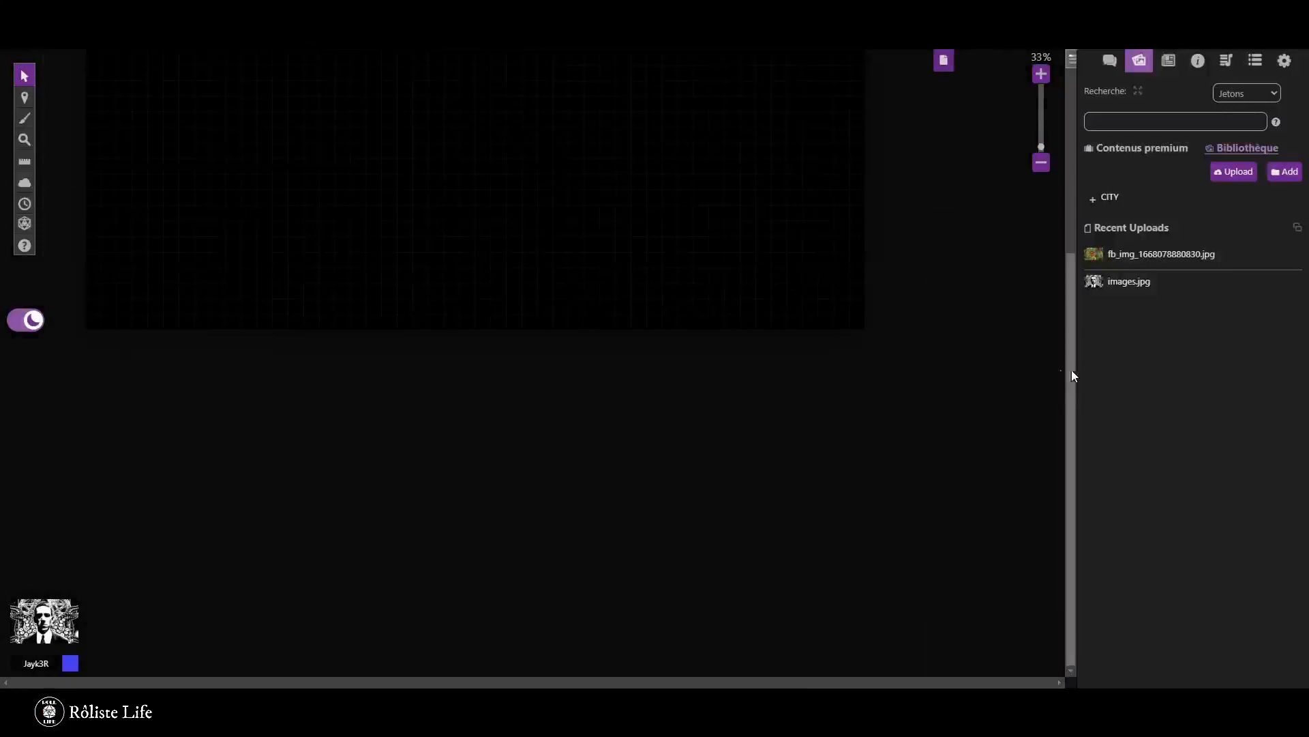
Upload fb_img_1669531718833.jpg to the art library and place it in the upper-left corner of the page.
left_click_drag(1071, 370, 1084, 269)
scroll(592, 347, "down", 1)
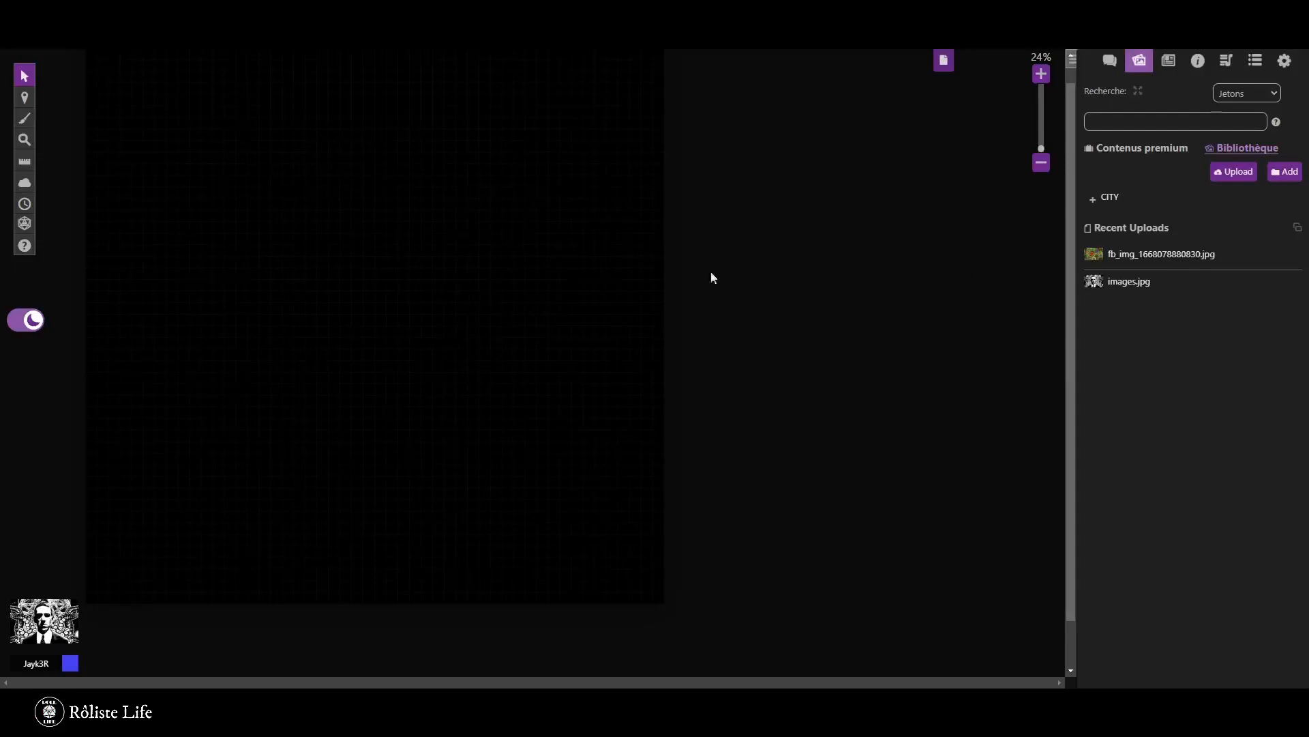
left_click(1235, 173)
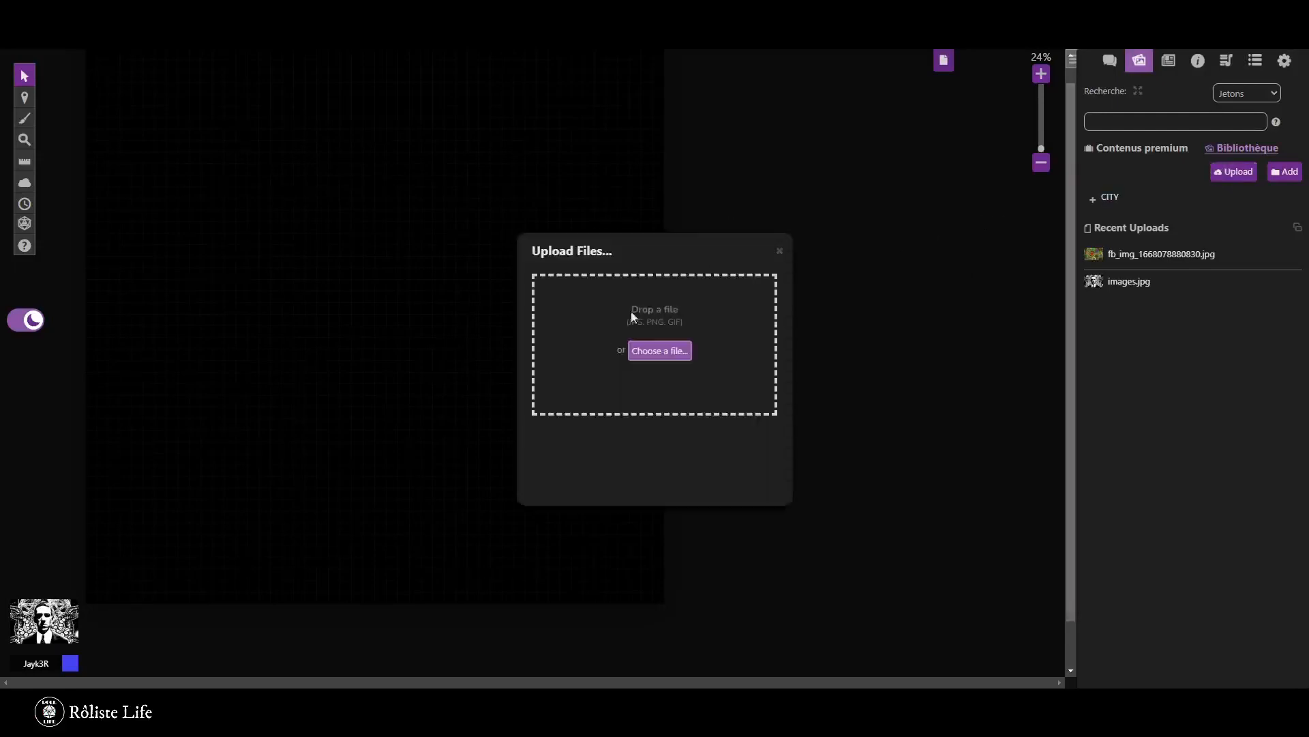
left_click(683, 364)
left_click(780, 251)
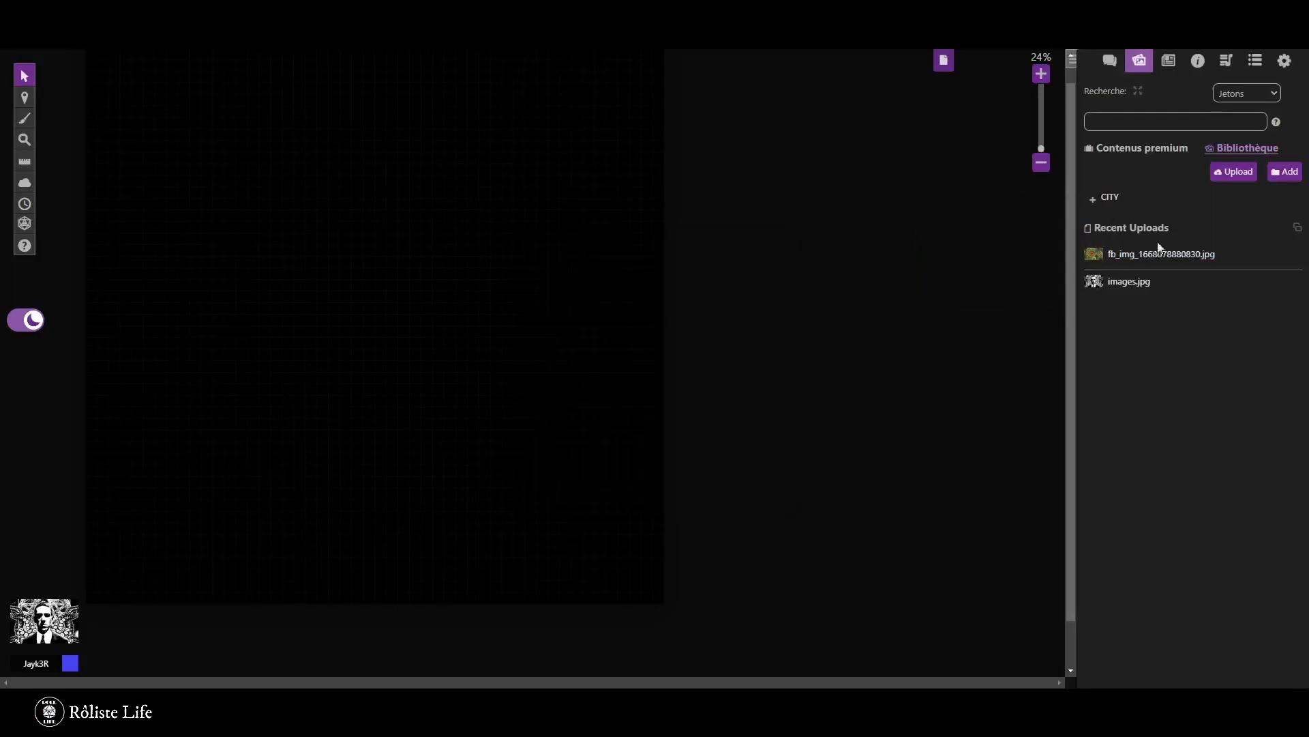
mouse_move(1114, 264)
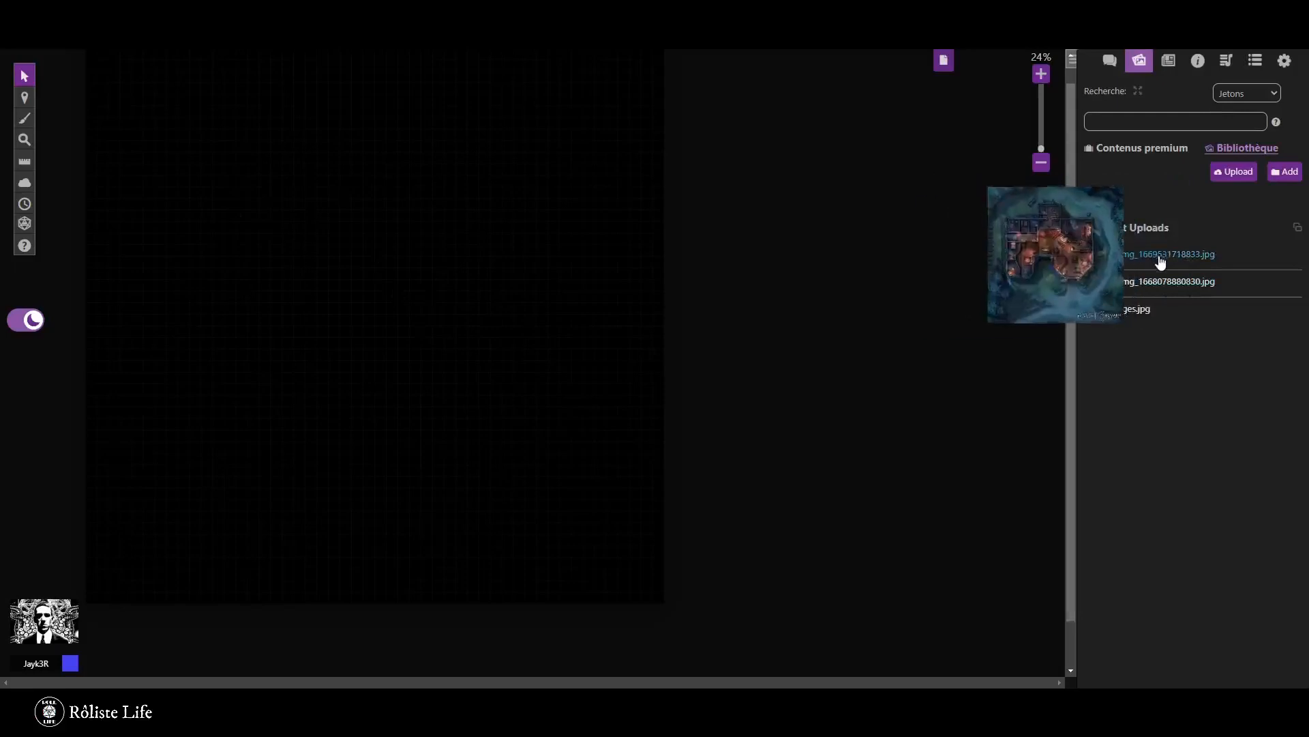
left_click_drag(1159, 258, 235, 116)
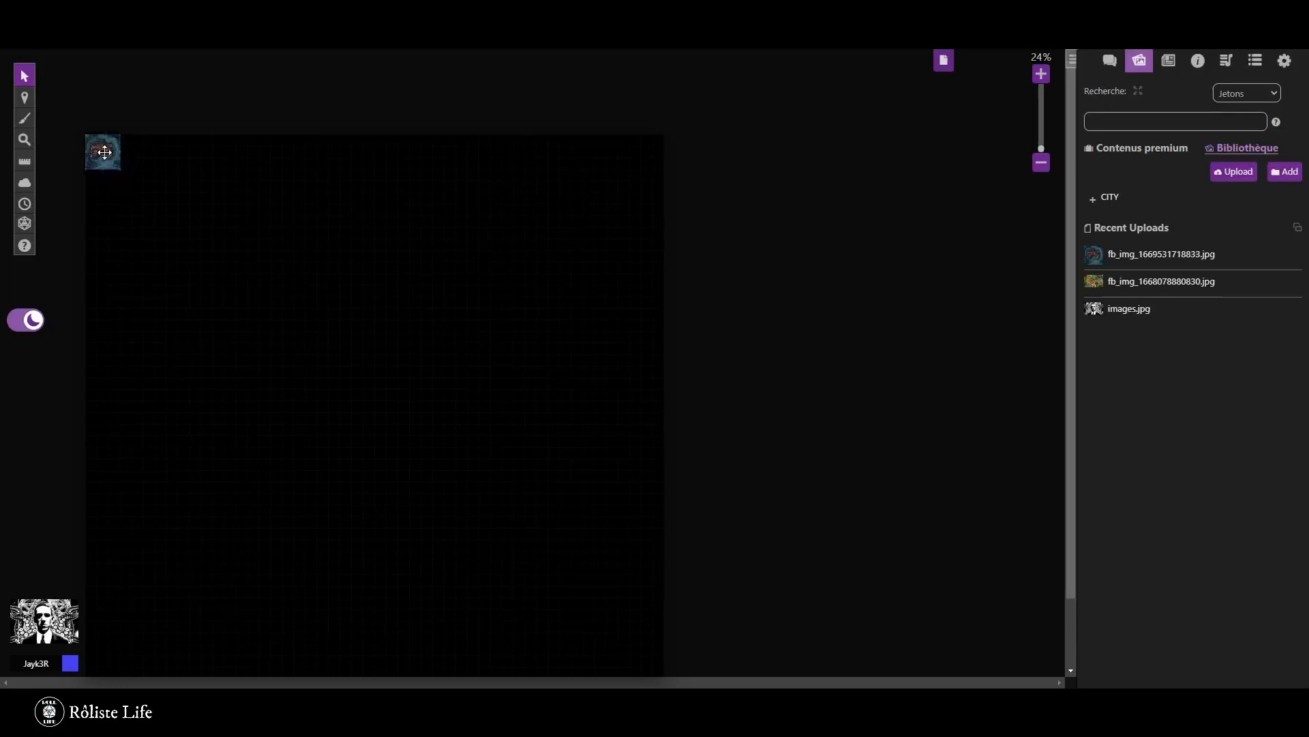
Align the tavern map image with the page's upper-left corner and enlarge it until it covers the whole page.
left_click_drag(138, 189, 95, 153)
left_click_drag(120, 171, 639, 669)
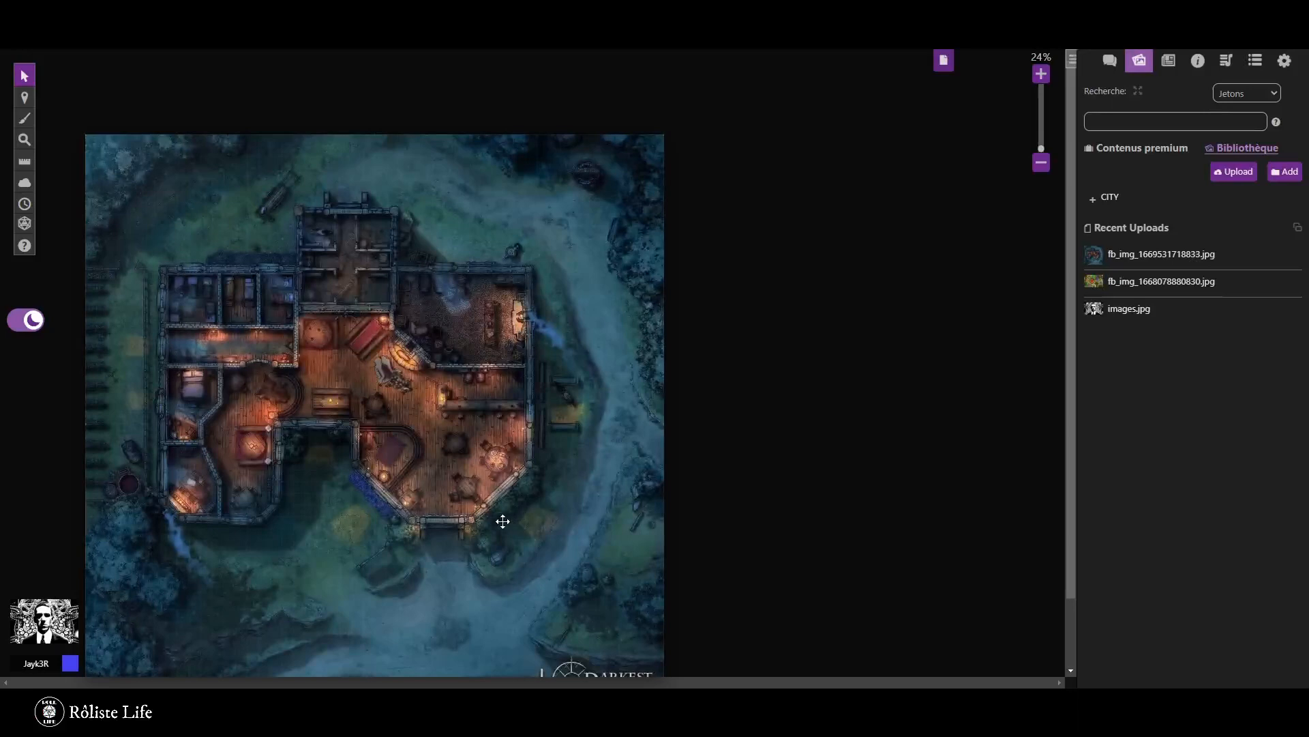
key("Delete")
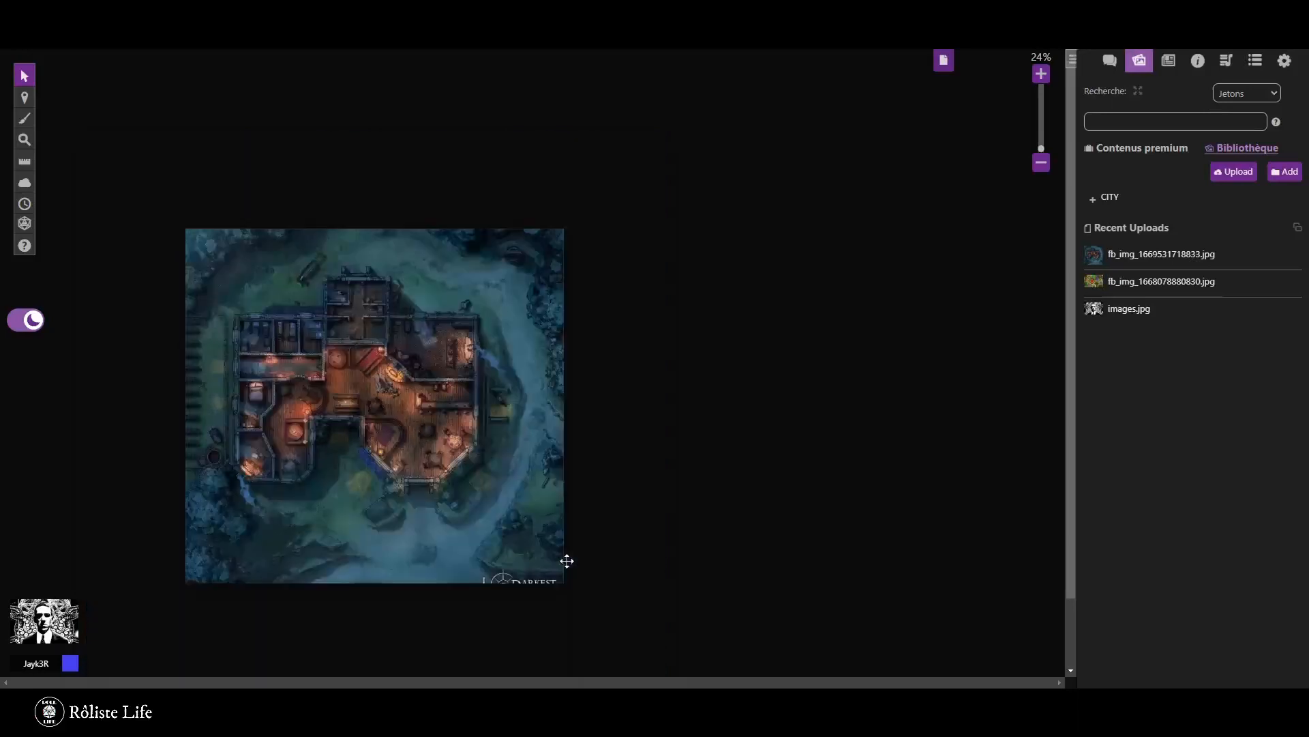
scroll(567, 560, "down", 2)
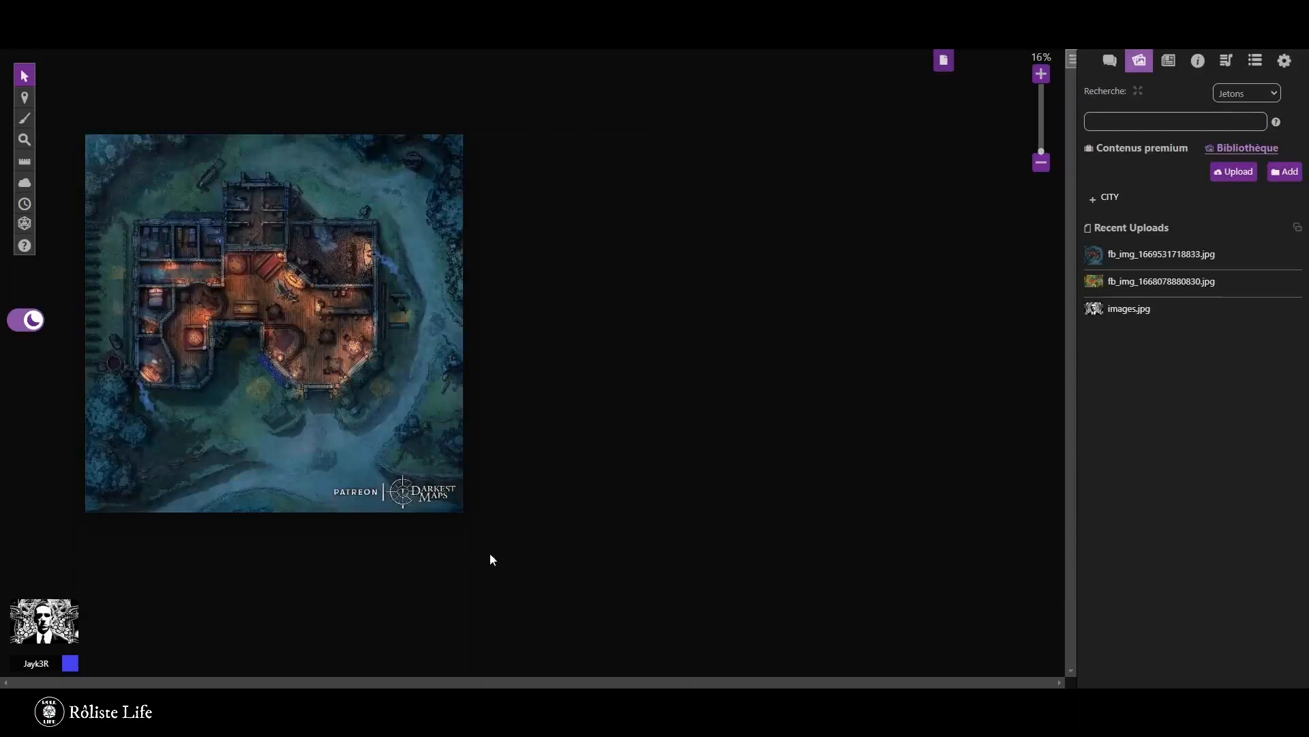
Enlarge and reposition the tavern map image so it fills the page while its watermark lies beyond the page edge.
left_click_drag(441, 496, 398, 454)
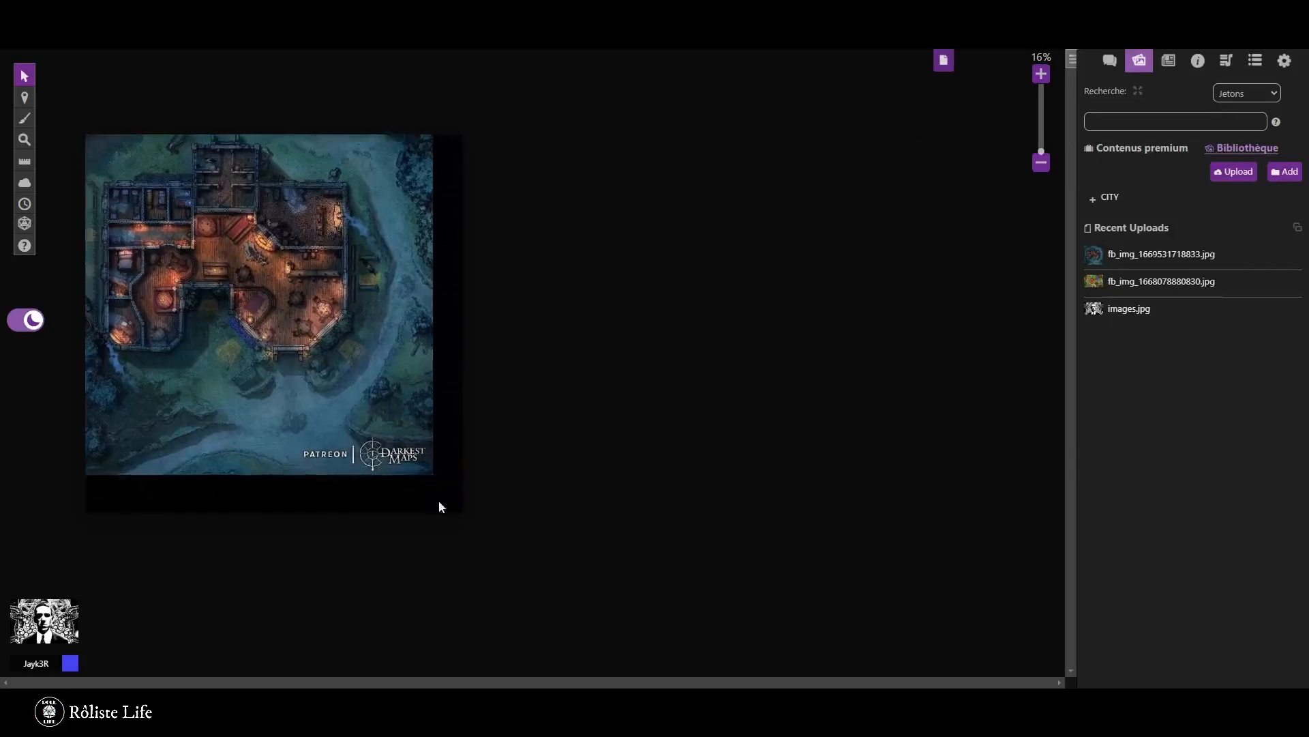
scroll(423, 480, "up", 5)
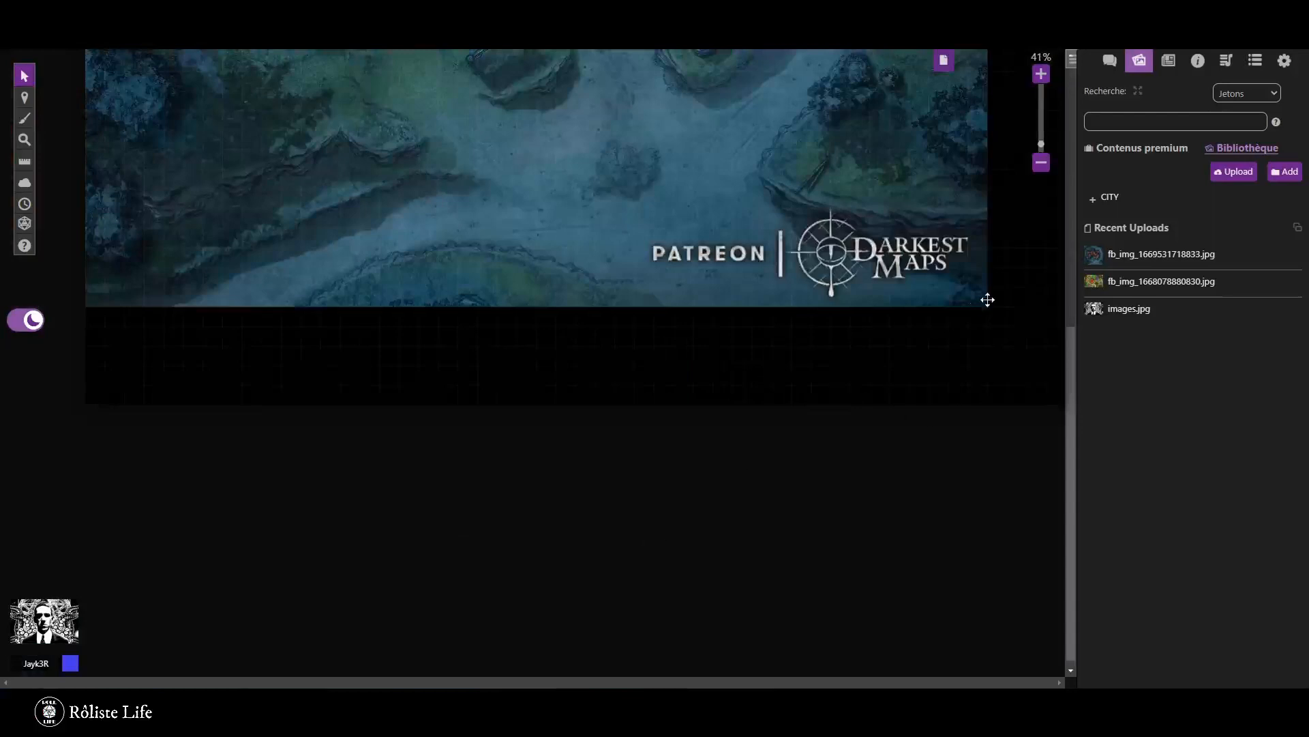
left_click(988, 300)
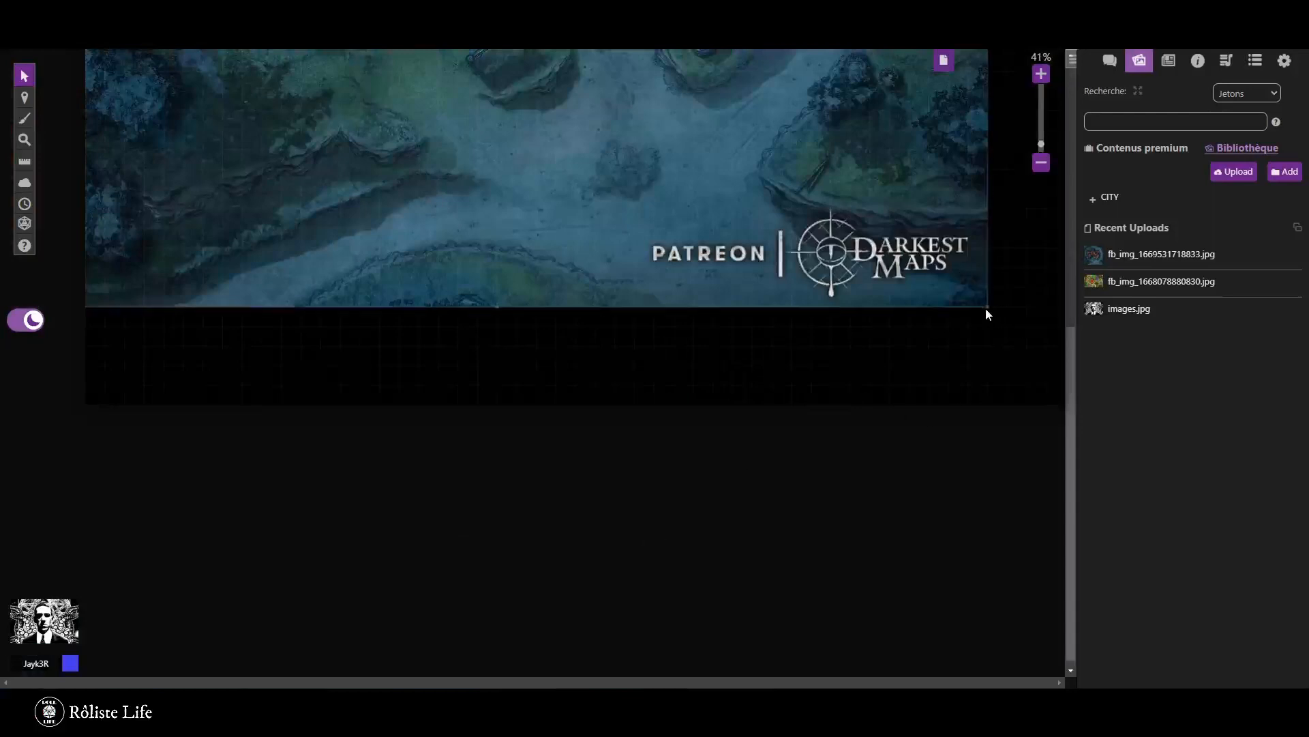
left_click_drag(987, 309, 811, 333)
scroll(810, 334, "down", 5)
left_click_drag(328, 324, 358, 368)
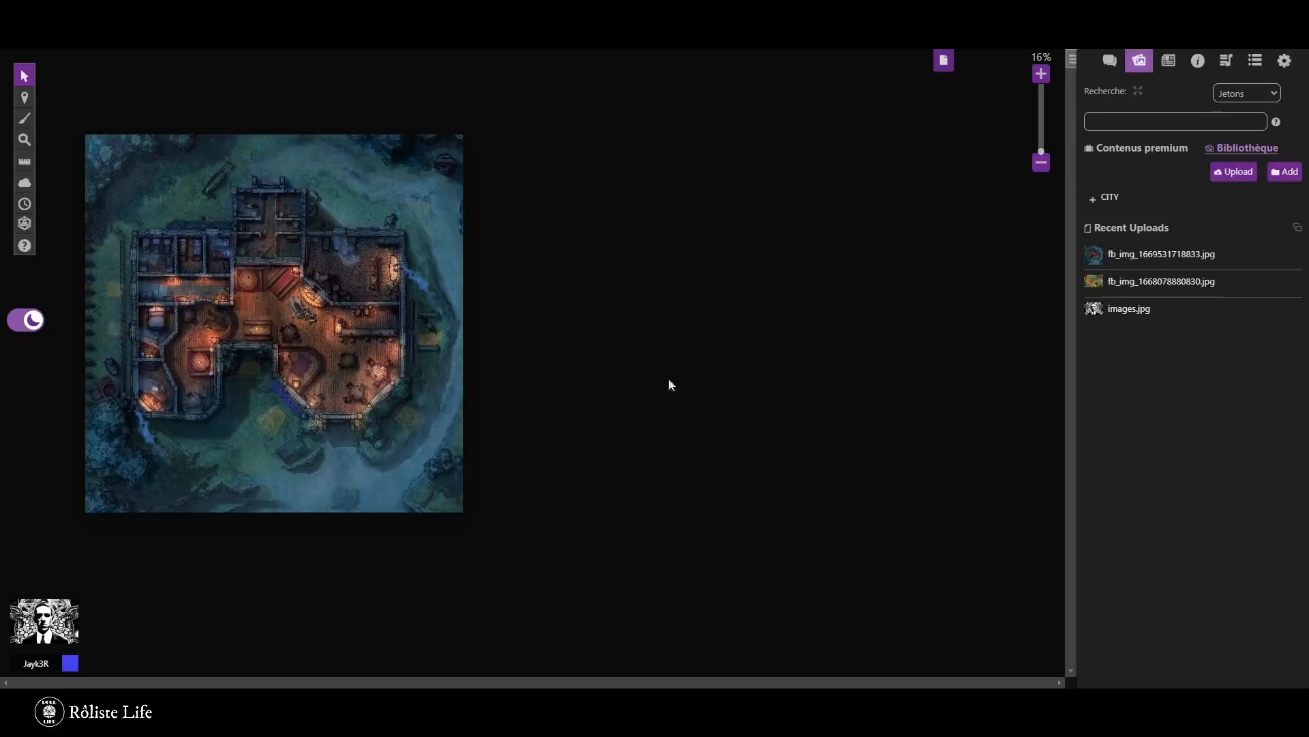
Review the size settings of the first Untitled page, save them and close the page overview.
left_click(944, 60)
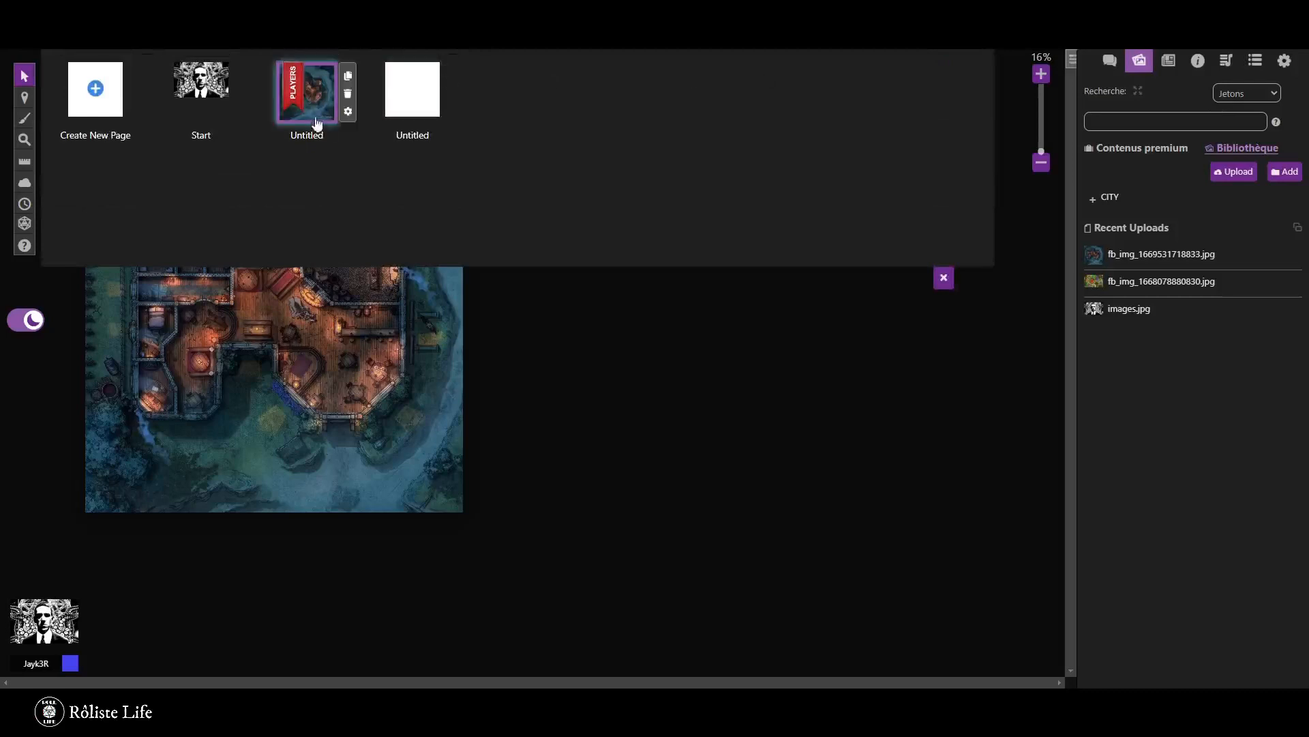
left_click(348, 112)
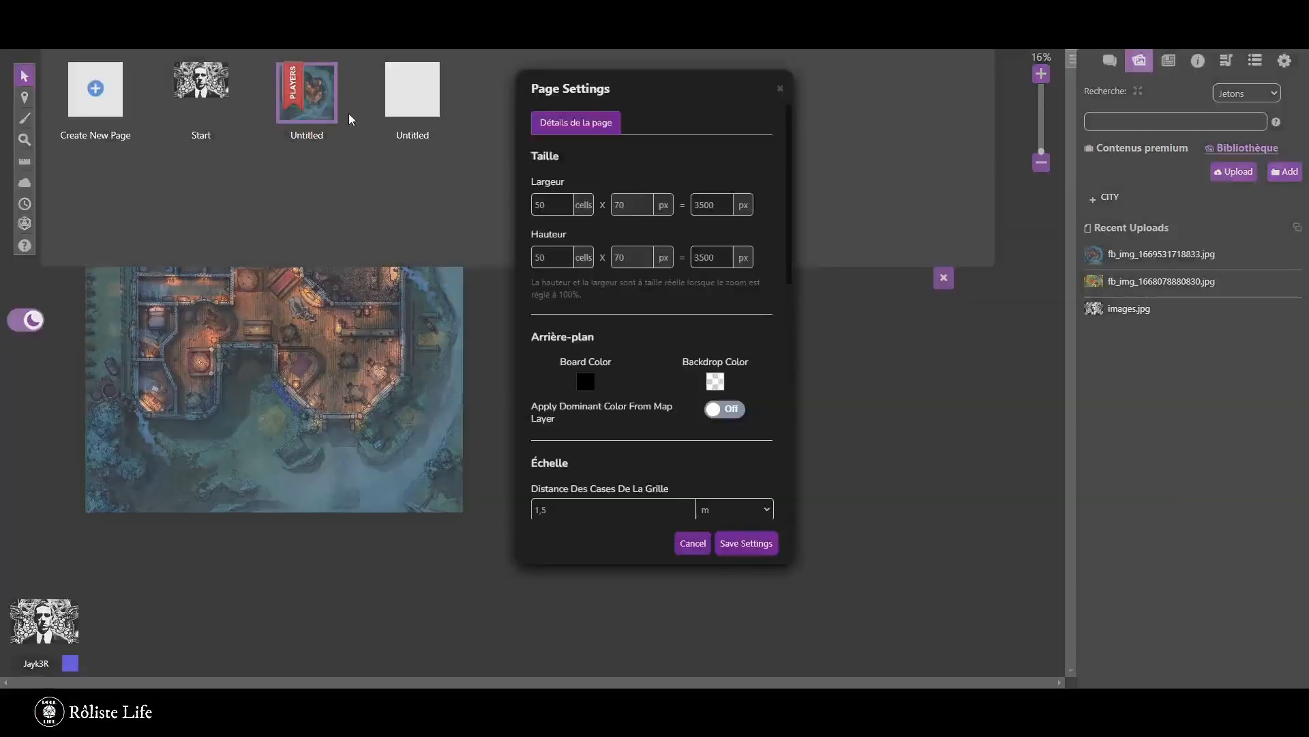
left_click(563, 207)
left_click(564, 207)
scroll(665, 453, "down", 1)
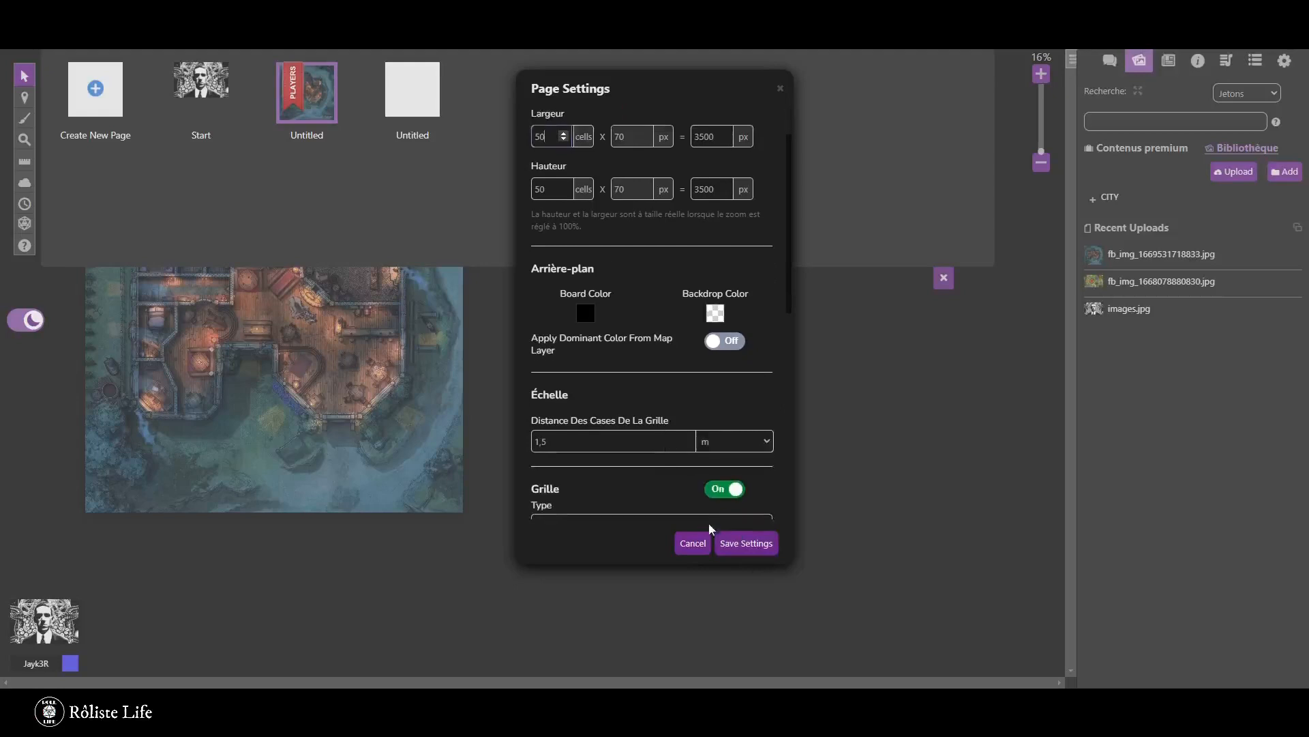
left_click(744, 549)
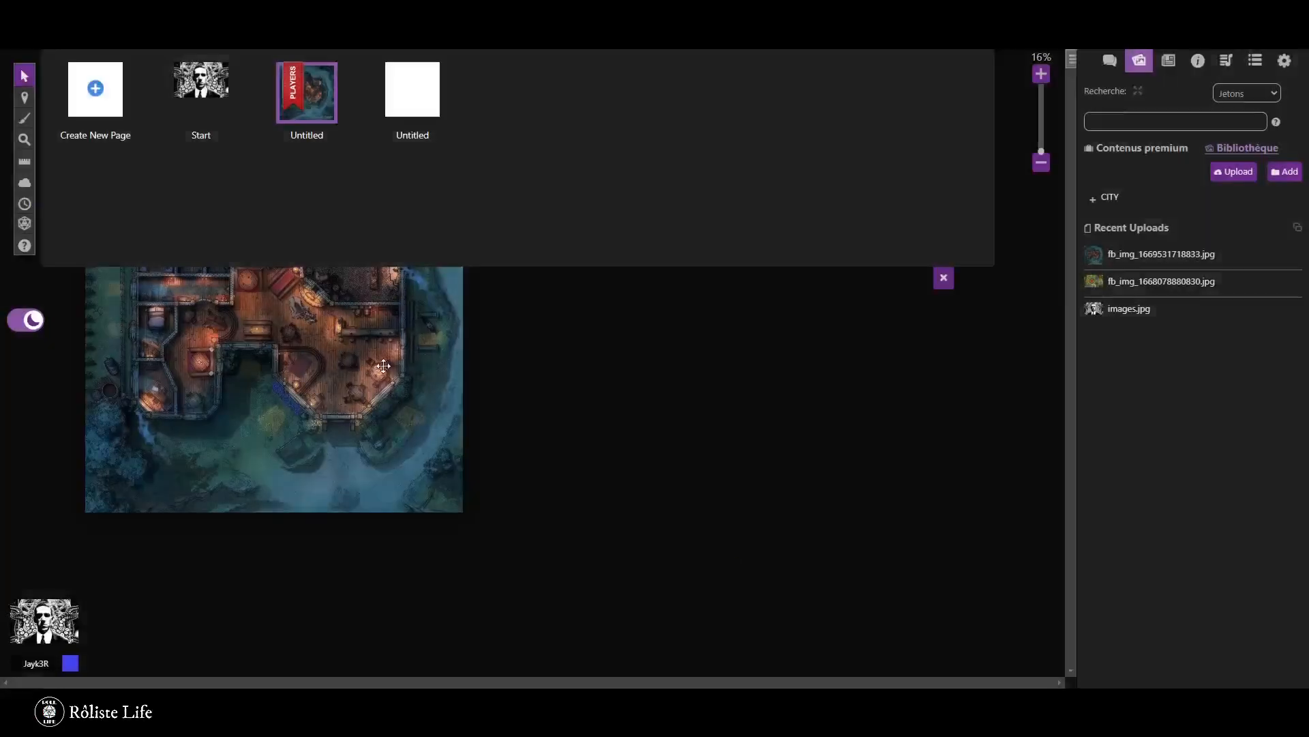
left_click(945, 279)
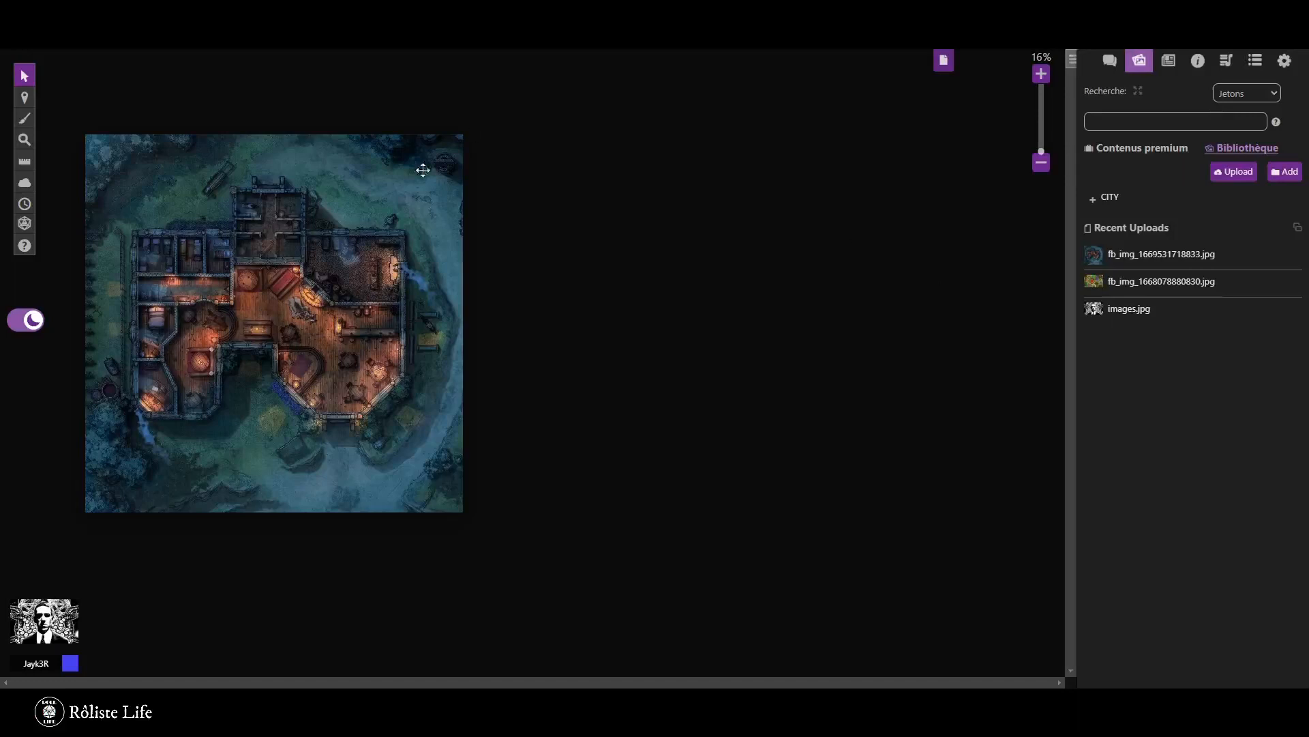
Place fb_img_1668078880830.jpg as a small image on the tavern map and move it inside the building.
right_click(247, 349)
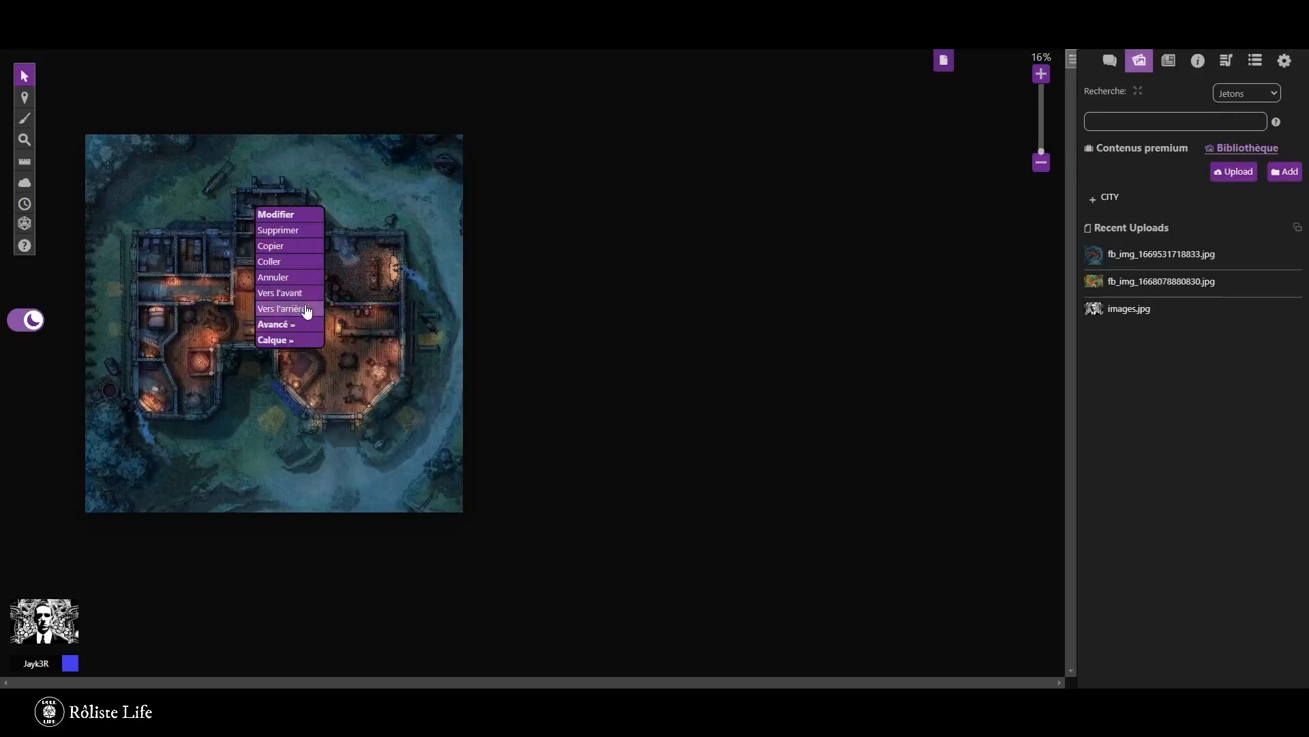
mouse_move(24, 97)
left_click_drag(1159, 281, 325, 356)
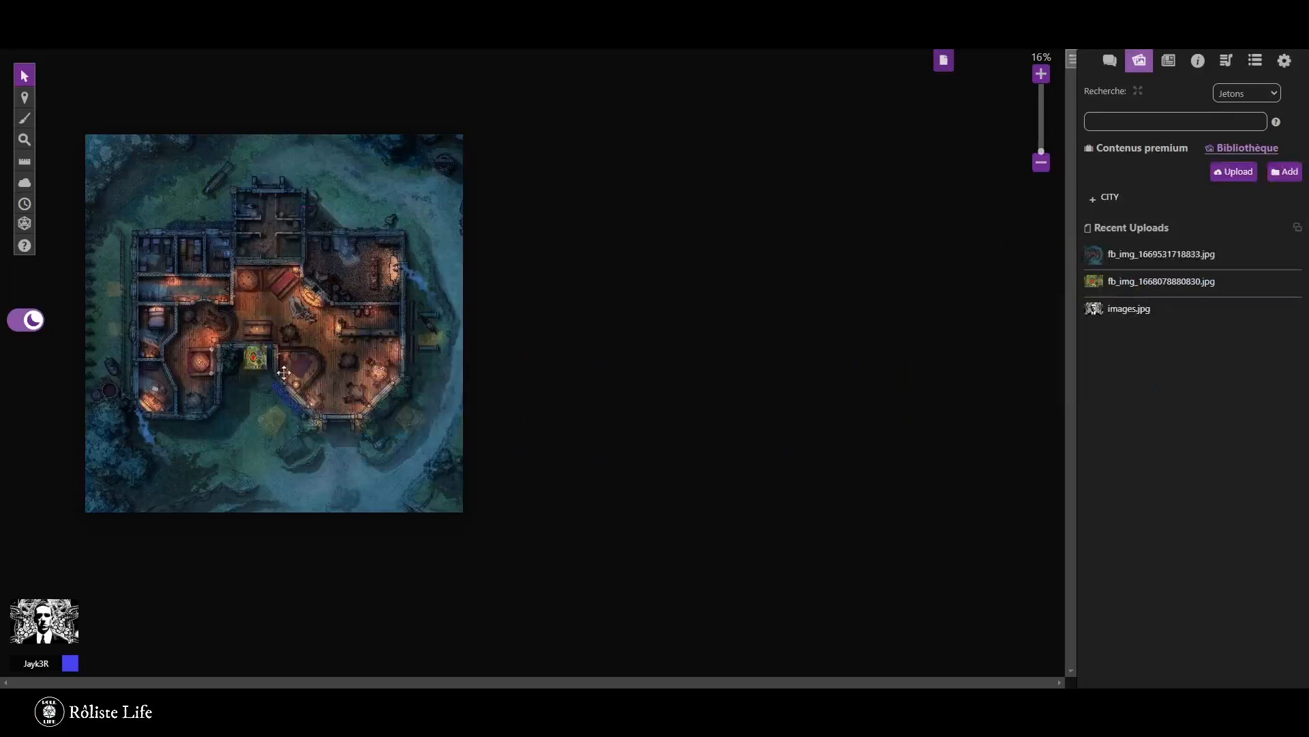
left_click_drag(268, 370, 337, 380)
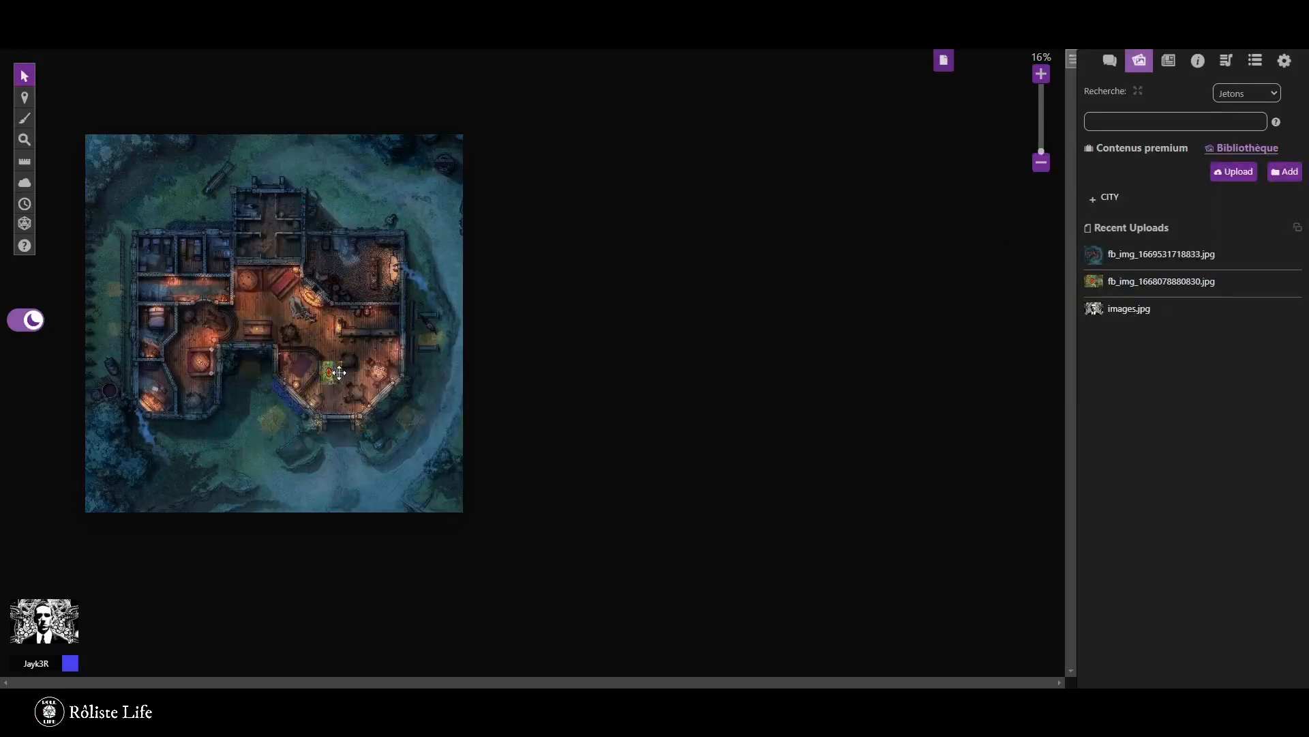
Send the small image behind the tavern map, and send the tavern map to the back to reverse the order.
right_click(334, 368)
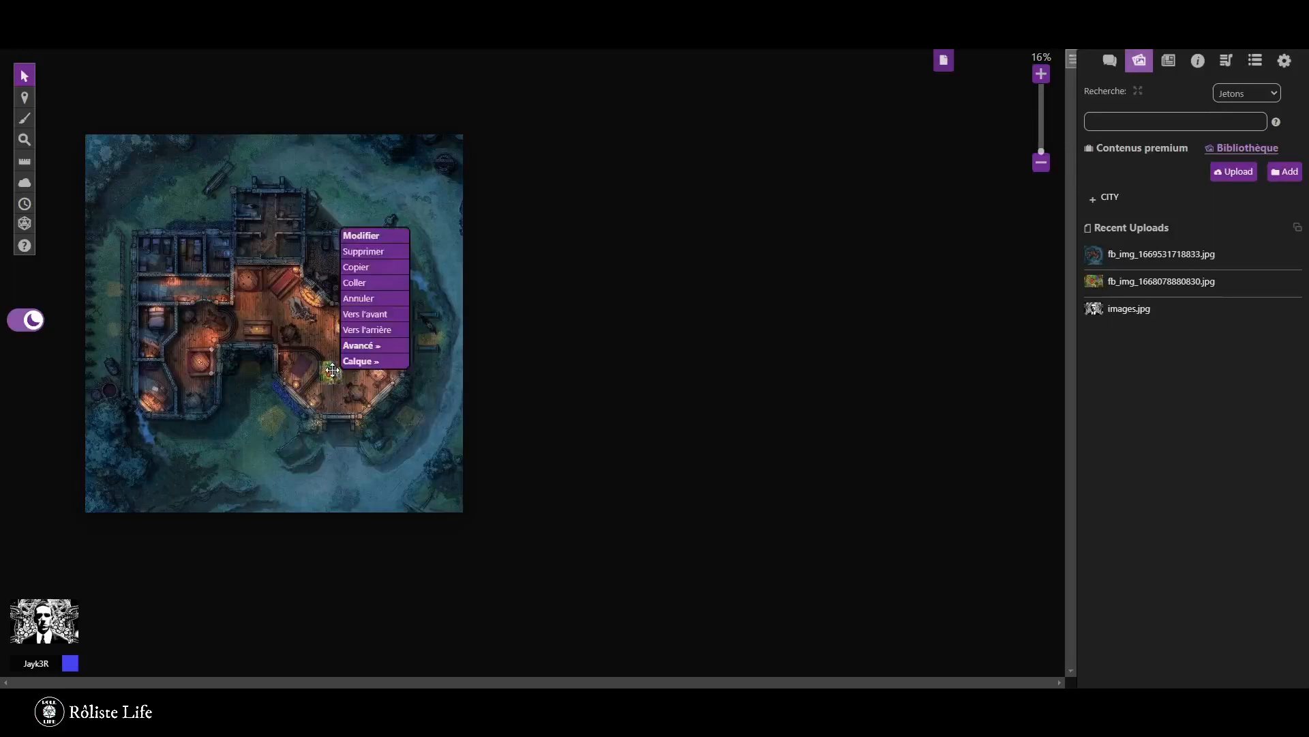
left_click(370, 331)
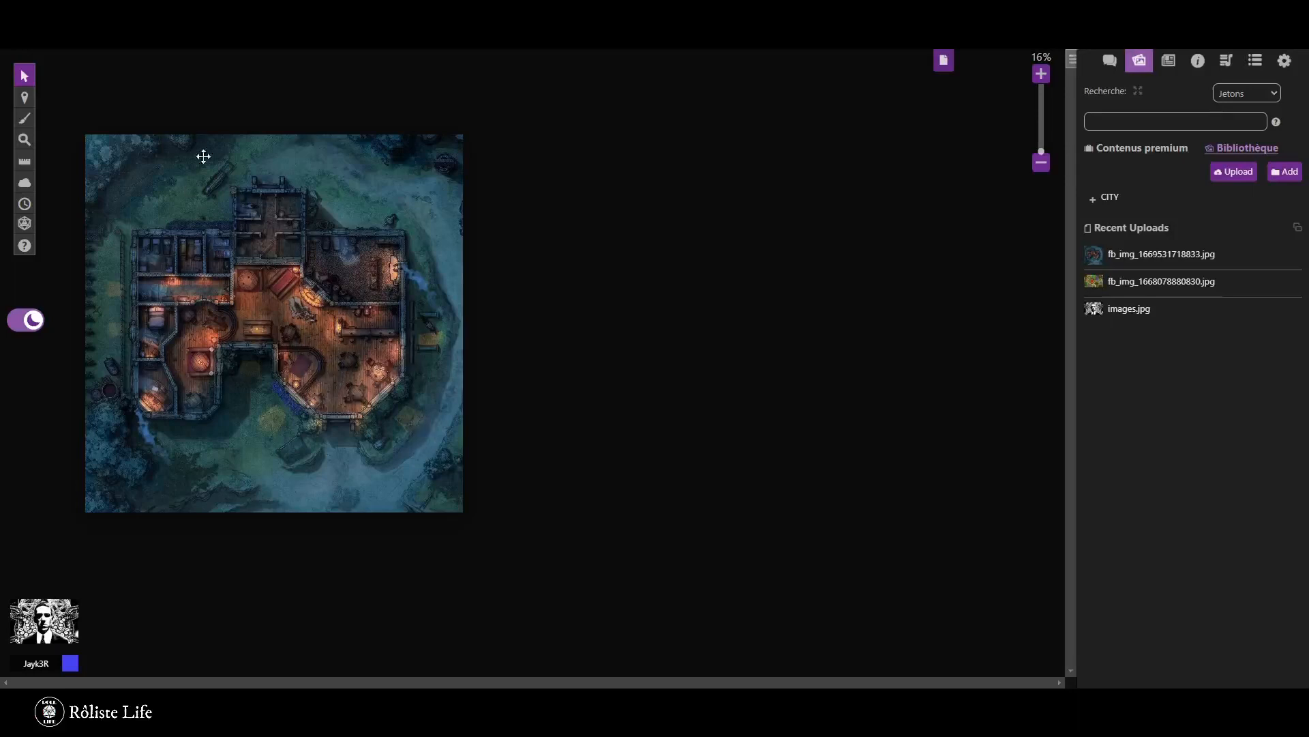
right_click(150, 219)
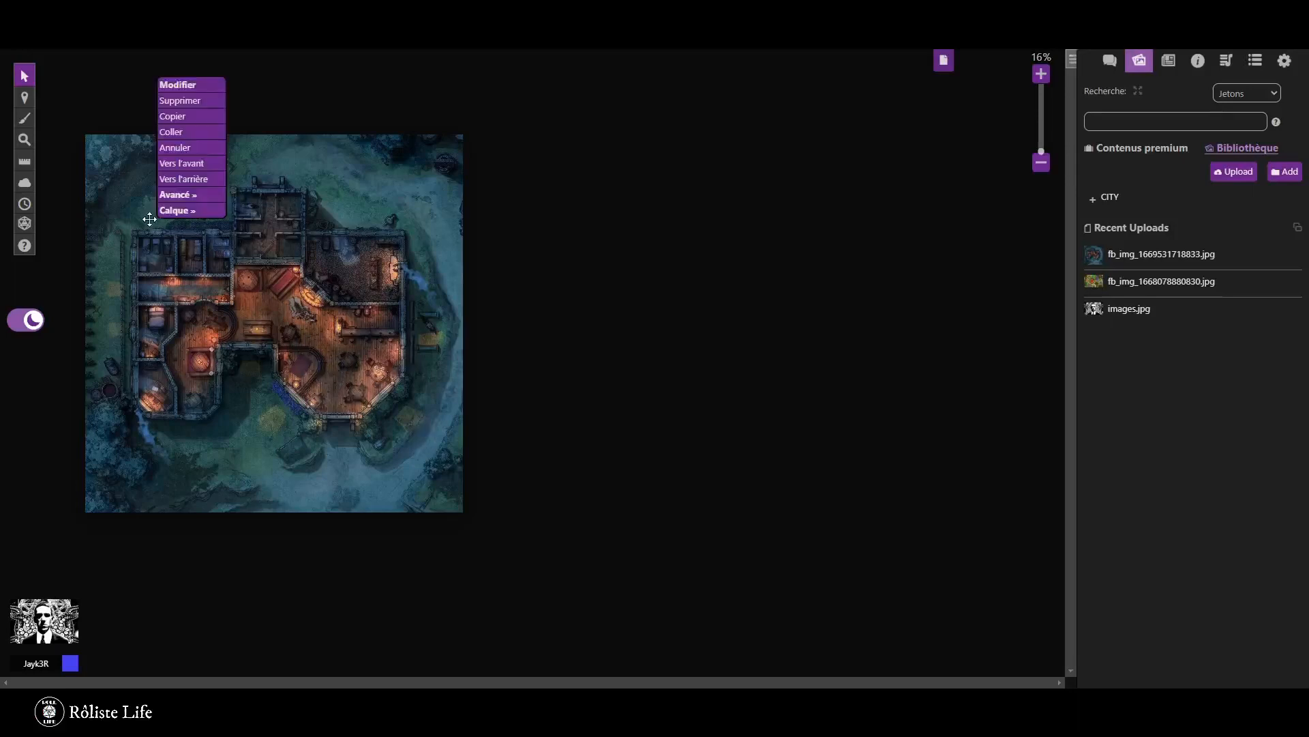
left_click(187, 180)
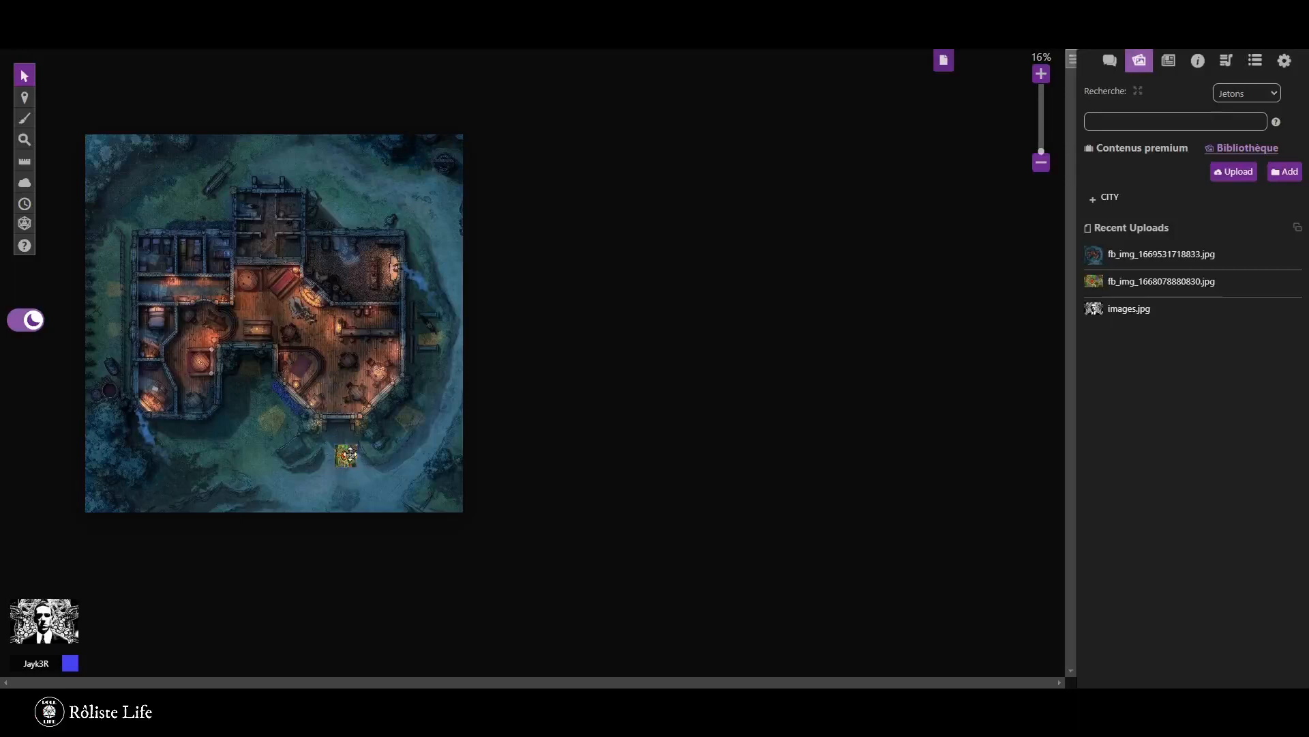
Delete the small image from the path below the tavern on the map.
right_click(346, 454)
mouse_move(370, 430)
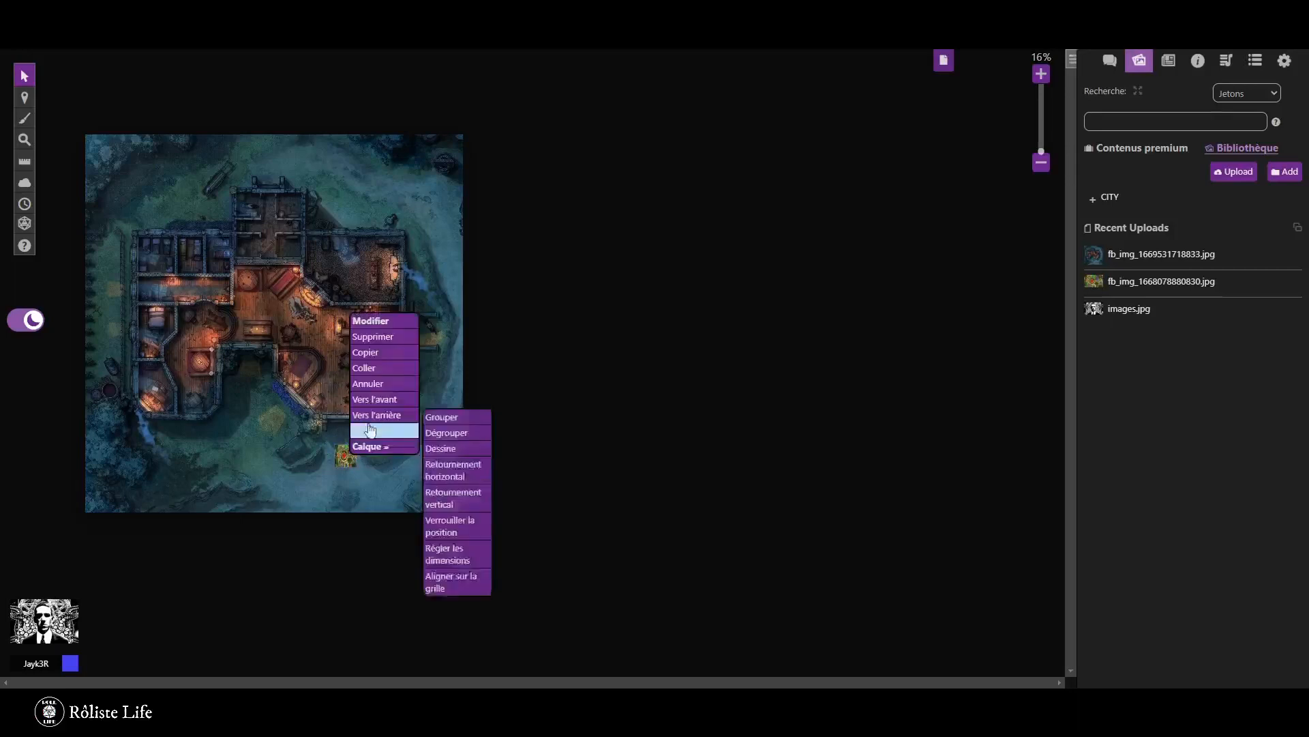
left_click(381, 336)
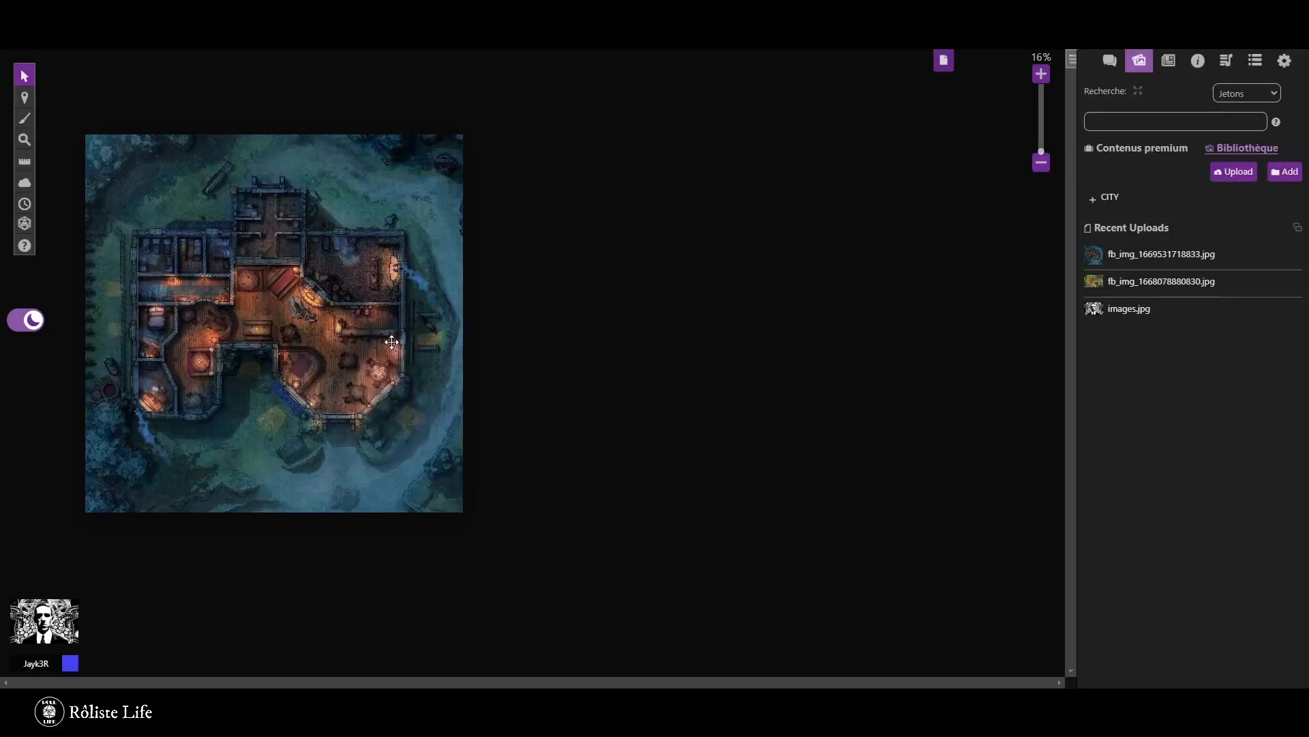
right_click(390, 340)
mouse_move(430, 318)
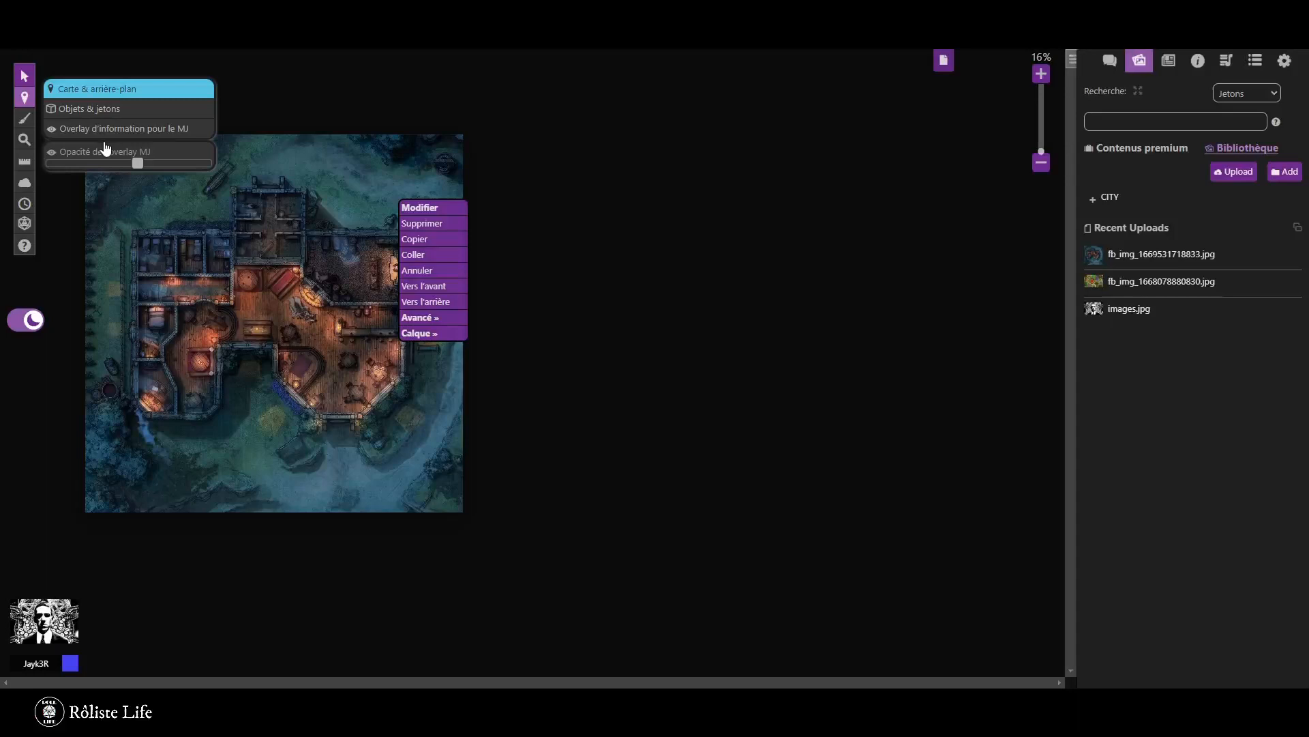
left_click(278, 280)
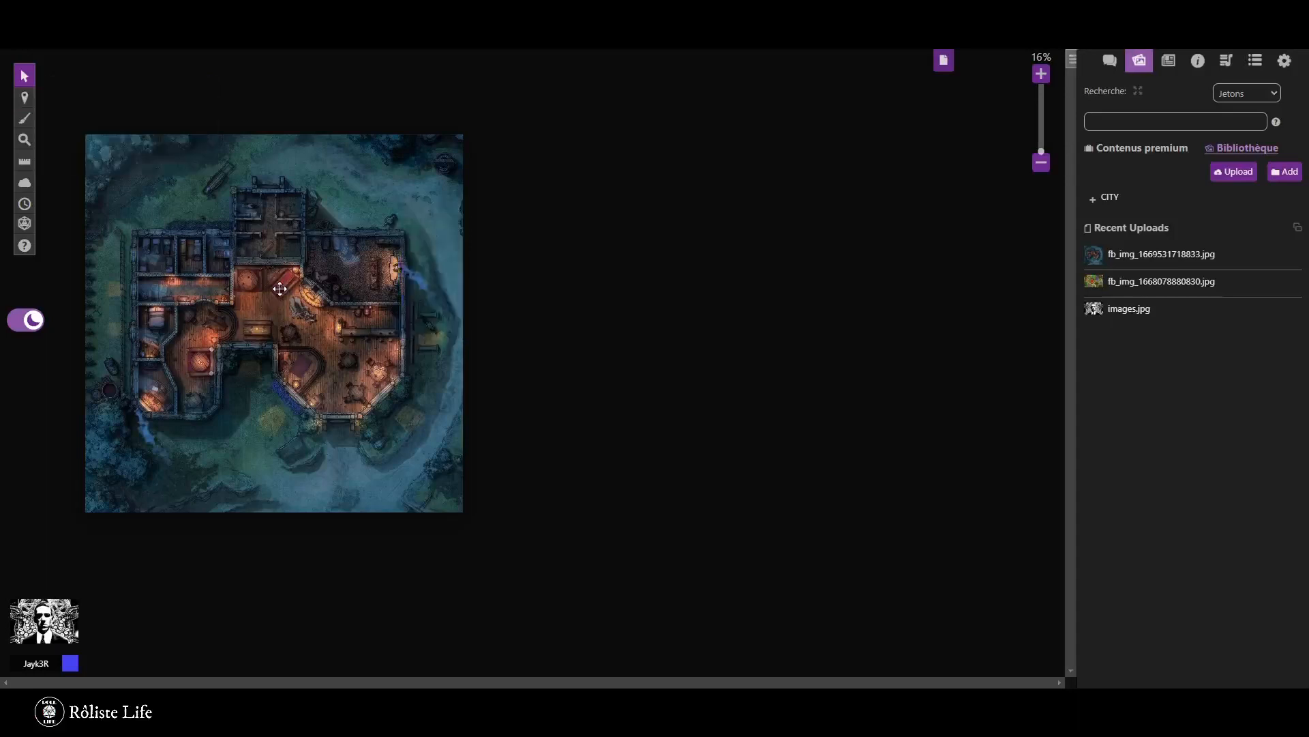
Open the second Untitled page and move the Players ribbon back to the Start page.
left_click(944, 72)
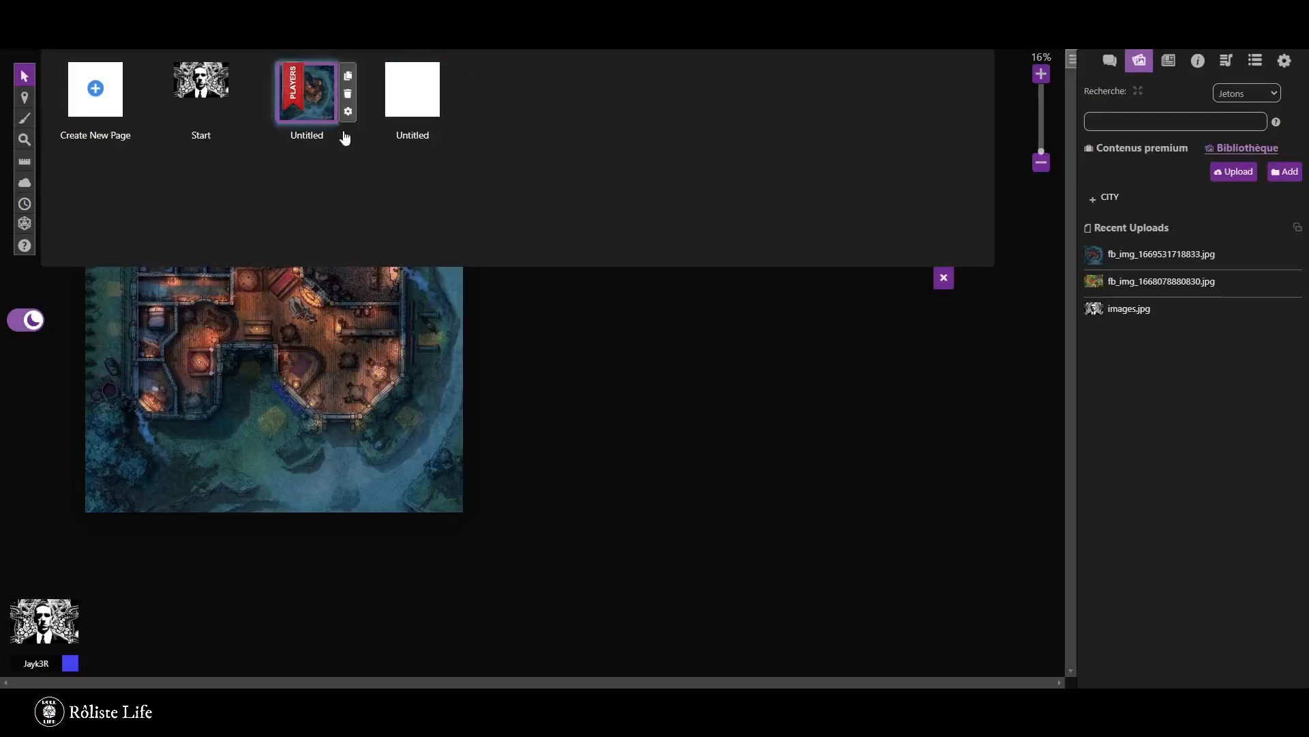
mouse_move(408, 112)
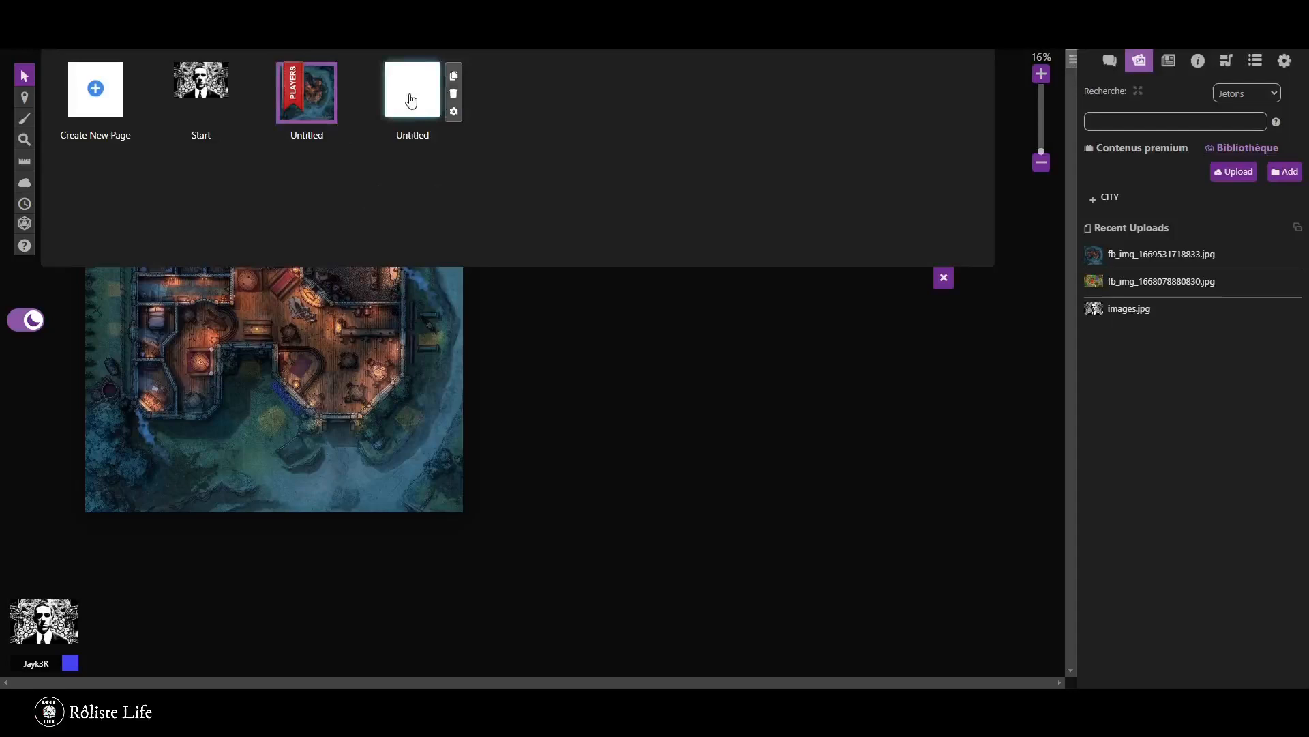
left_click(410, 101)
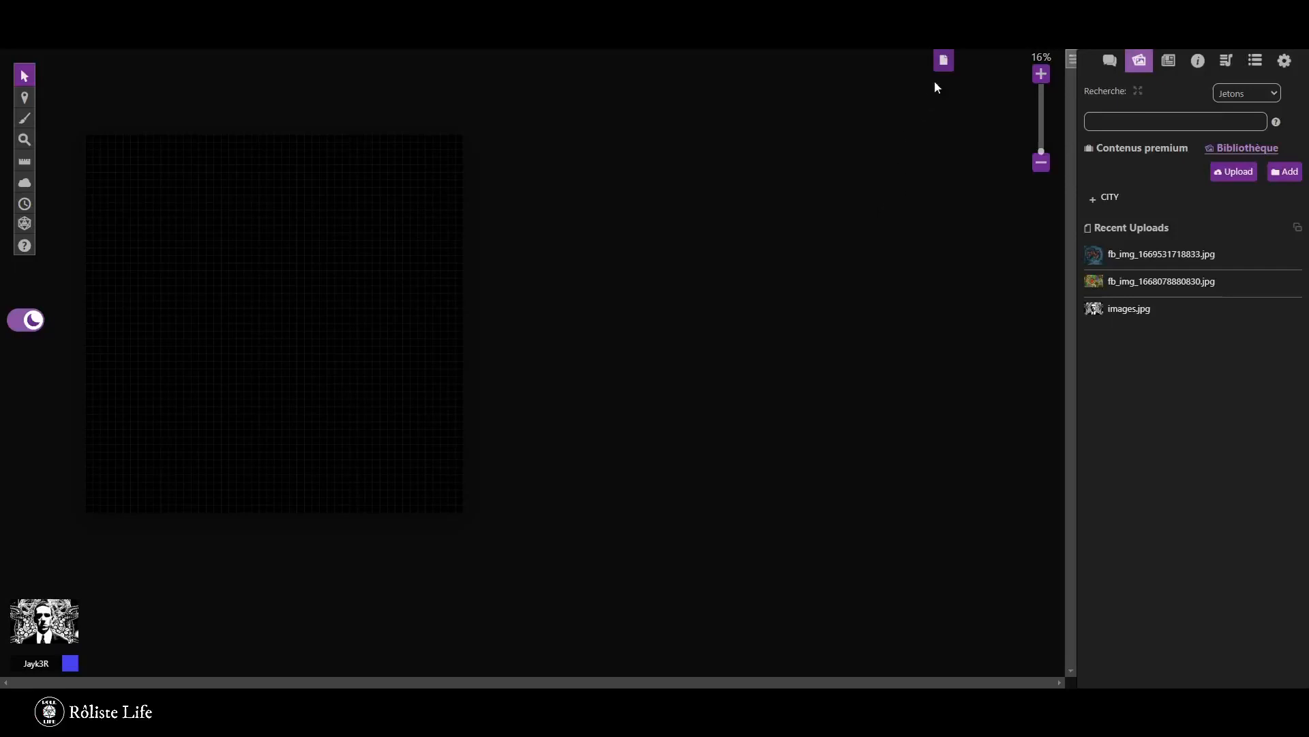
left_click(943, 62)
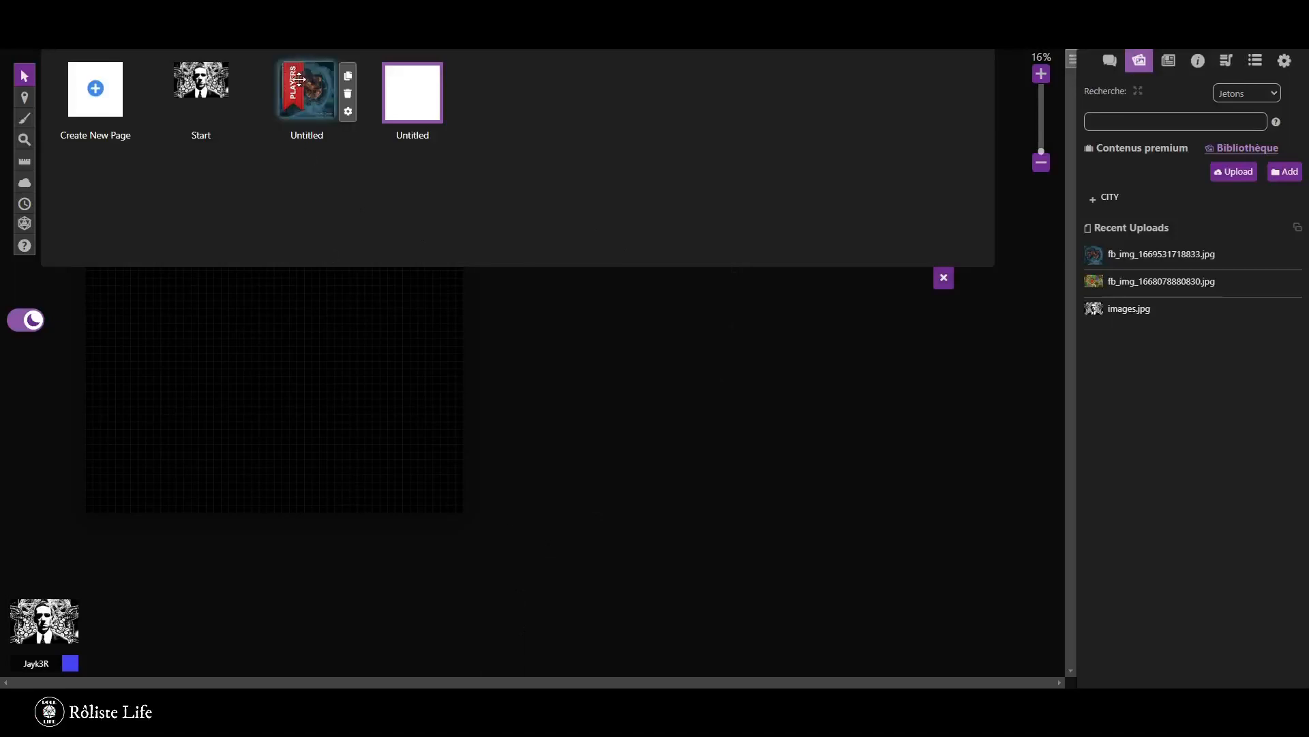
left_click_drag(293, 79, 205, 88)
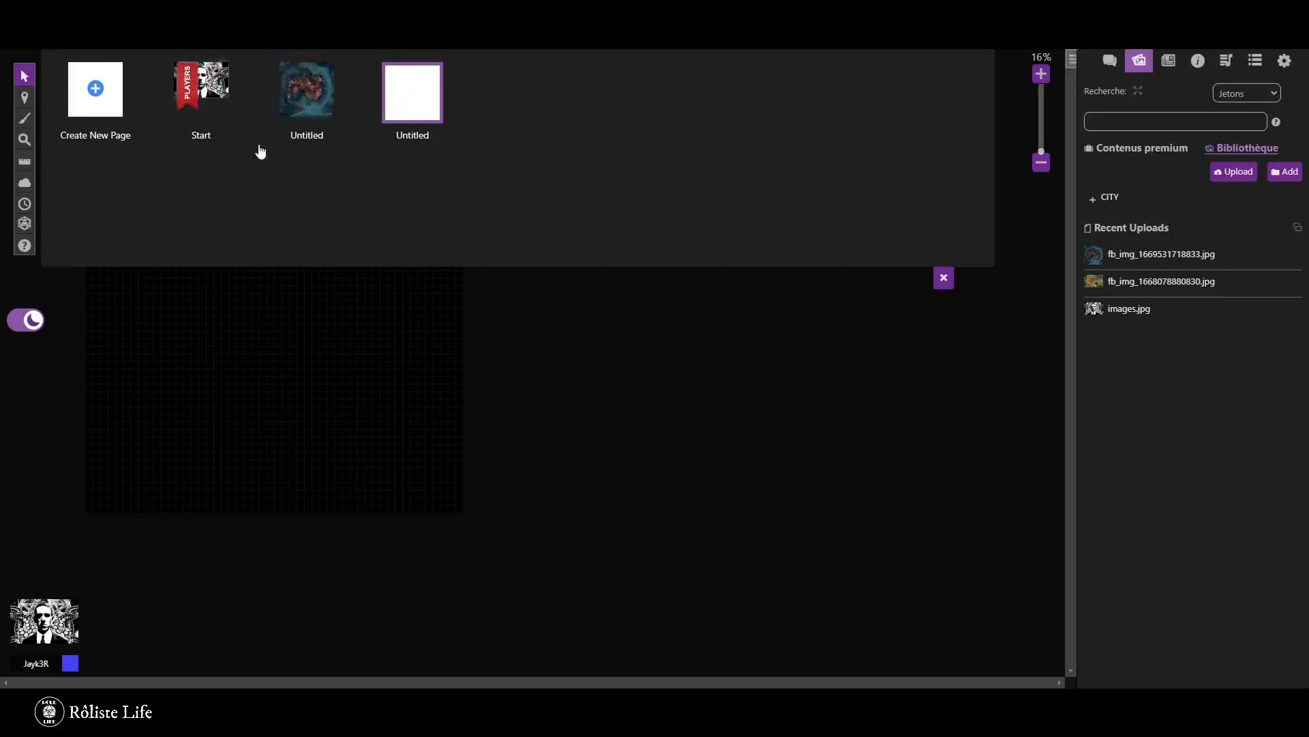
Rename the Untitled page containing the tavern map as TAVERNE.
left_click(306, 138)
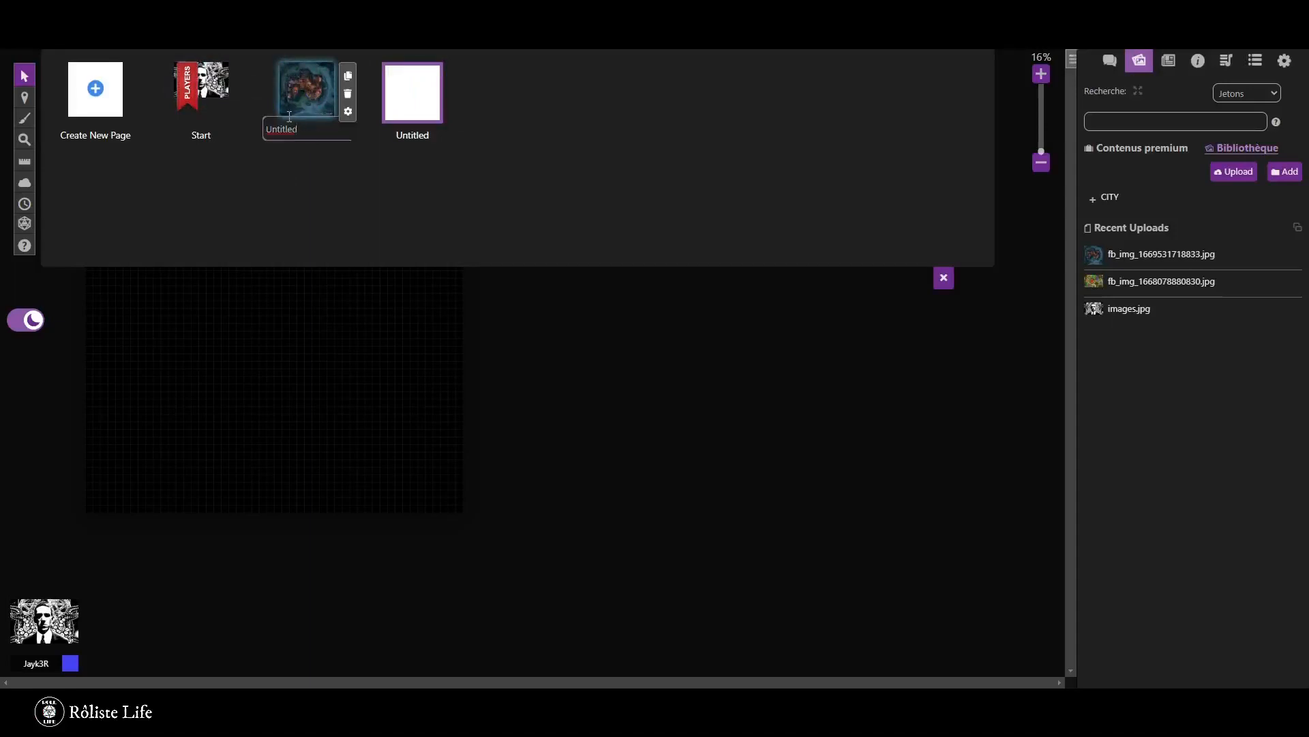
key("BackSpace")
key("BackSpace")
key("BackSpace")
key("BackSpace")
key("BackSpace")
key("BackSpace")
key("BackSpace")
key("BackSpace")
type("TAVERNE")
key("Return")
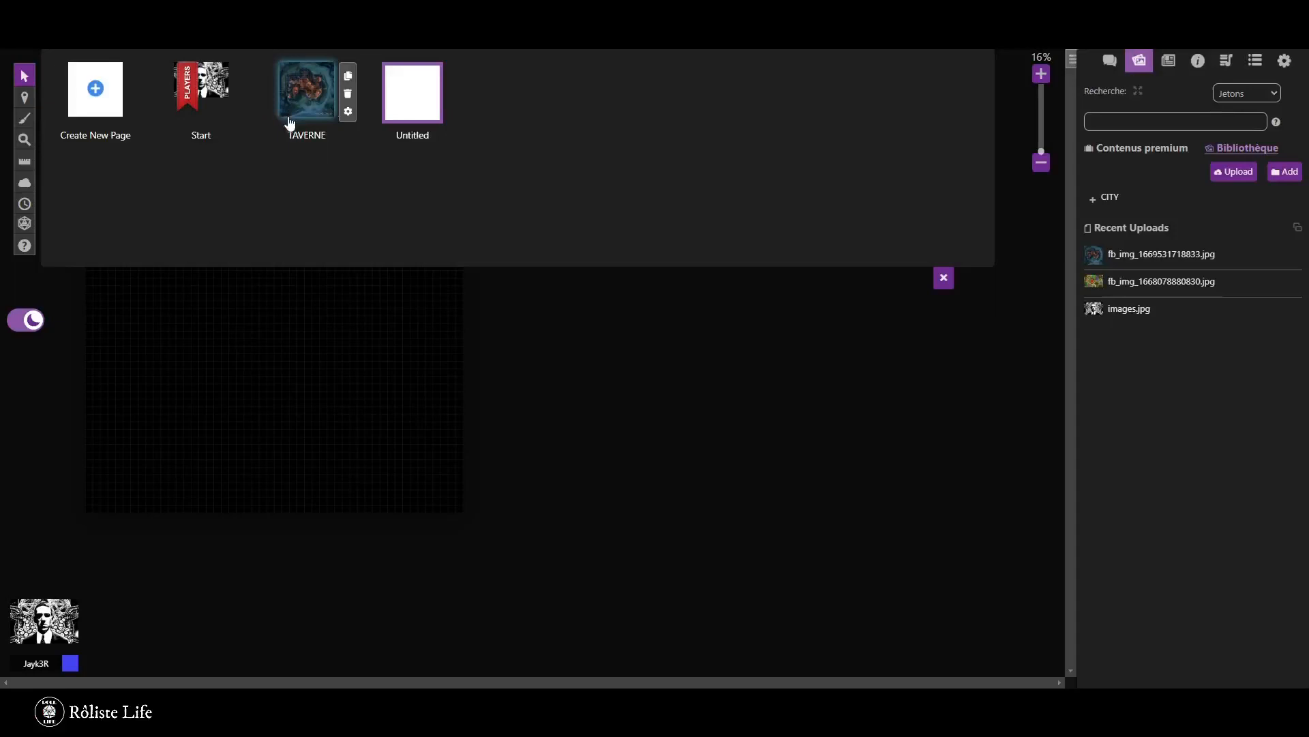
Archive the TAVERNE page through its settings and restore it from the archived pages.
left_click(347, 112)
scroll(590, 369, "down", 10)
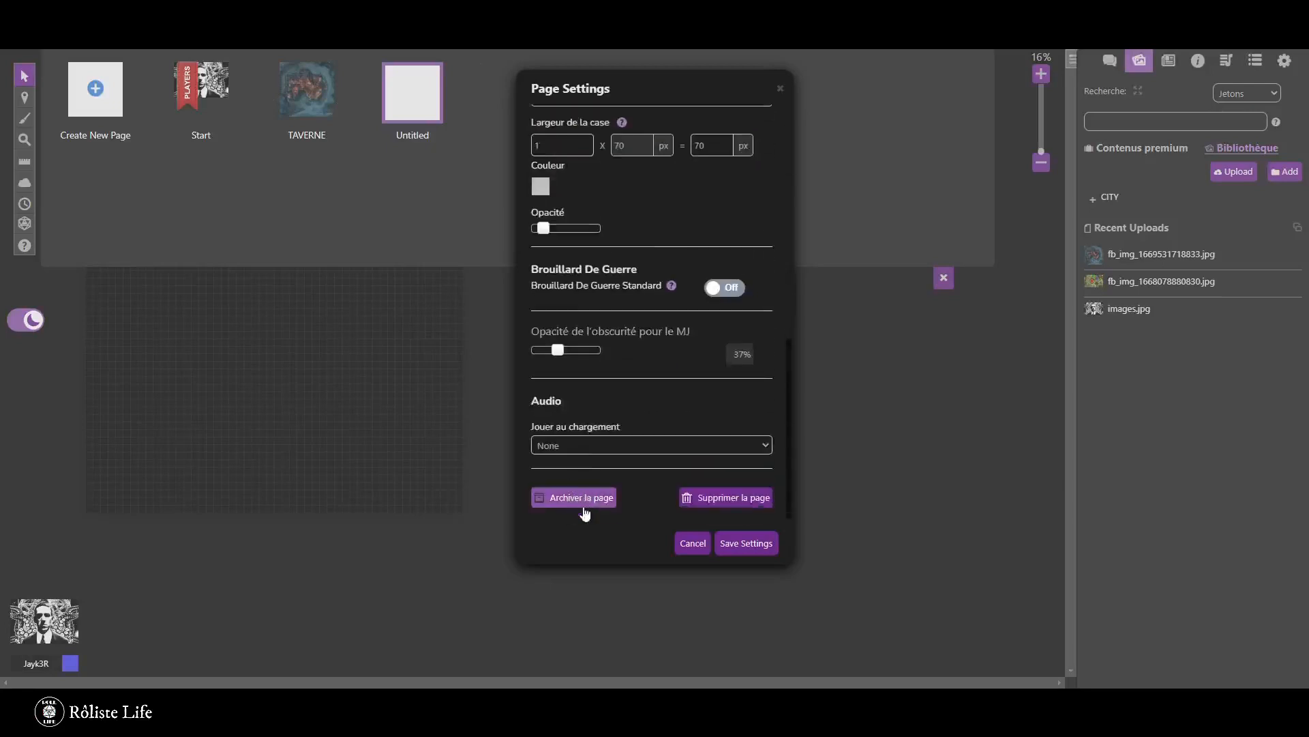
left_click(583, 499)
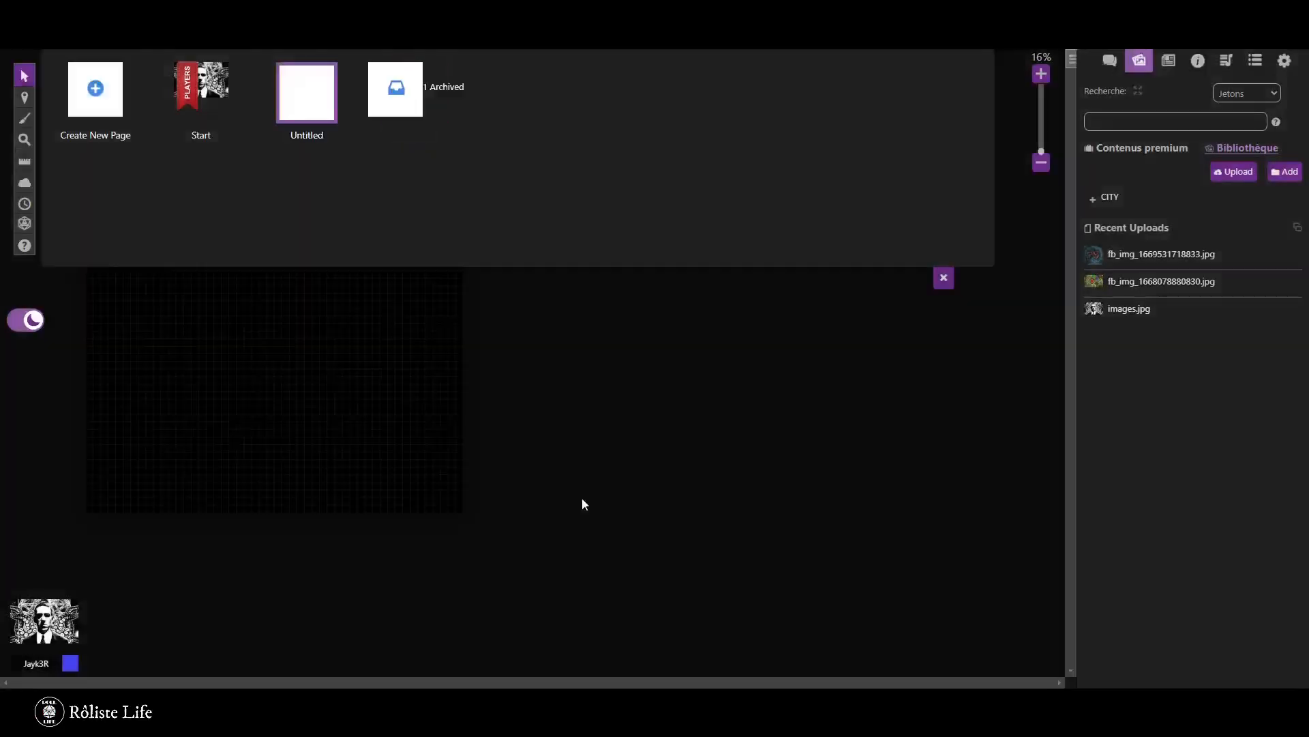
left_click(405, 87)
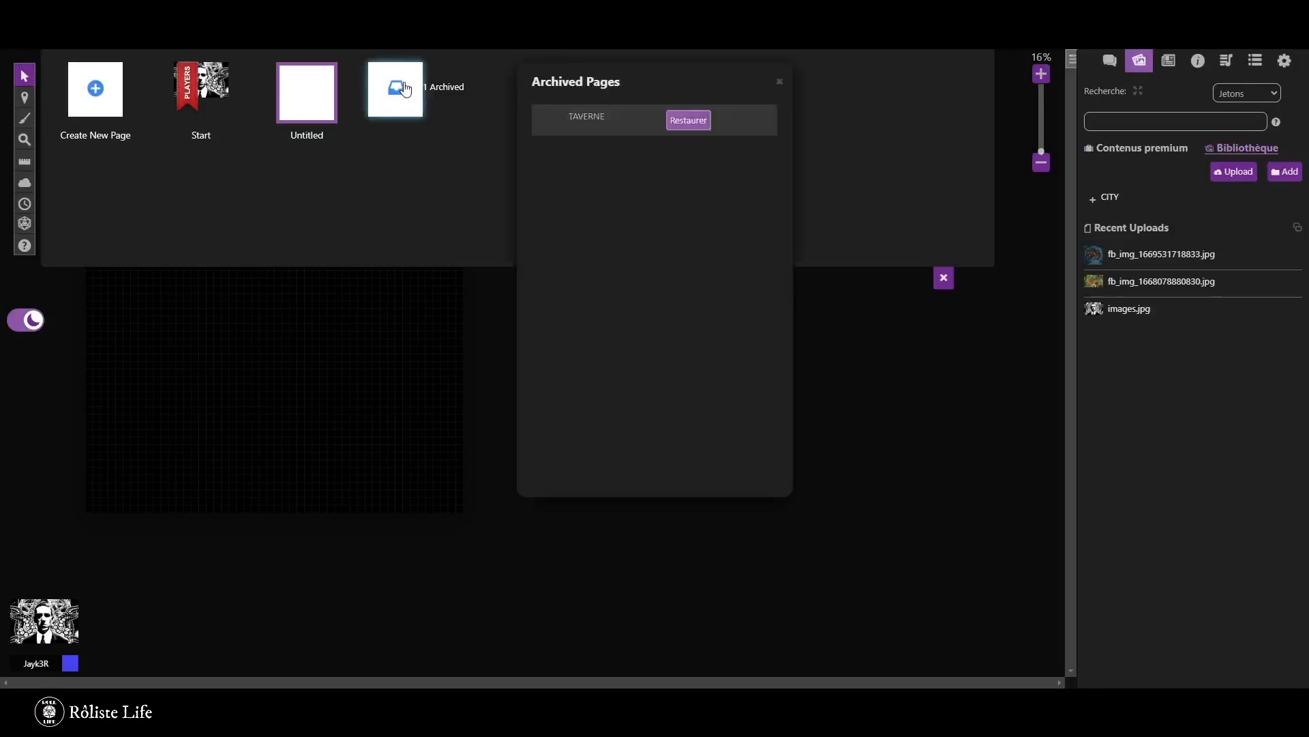
left_click(696, 121)
Add a new page between TAVERNE and the Untitled page, and save its settings without altering them.
mouse_move(284, 70)
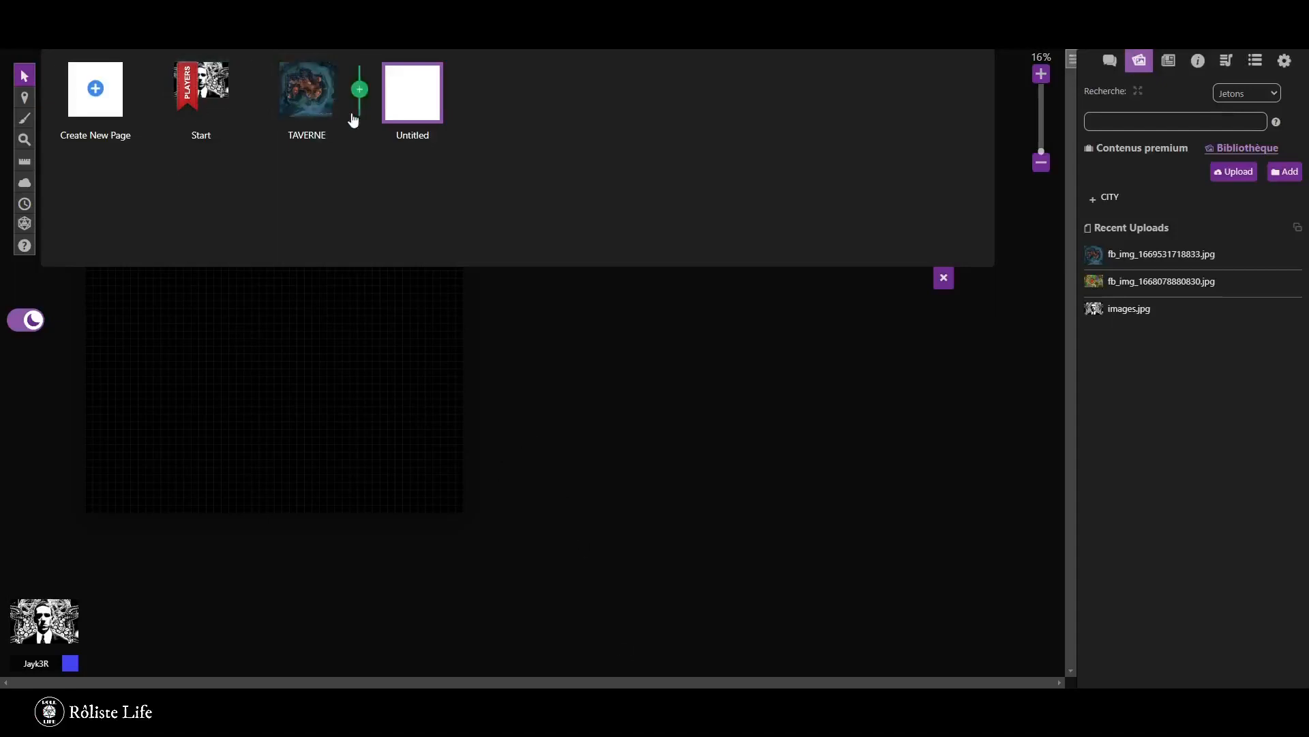
left_click(353, 116)
left_click(348, 111)
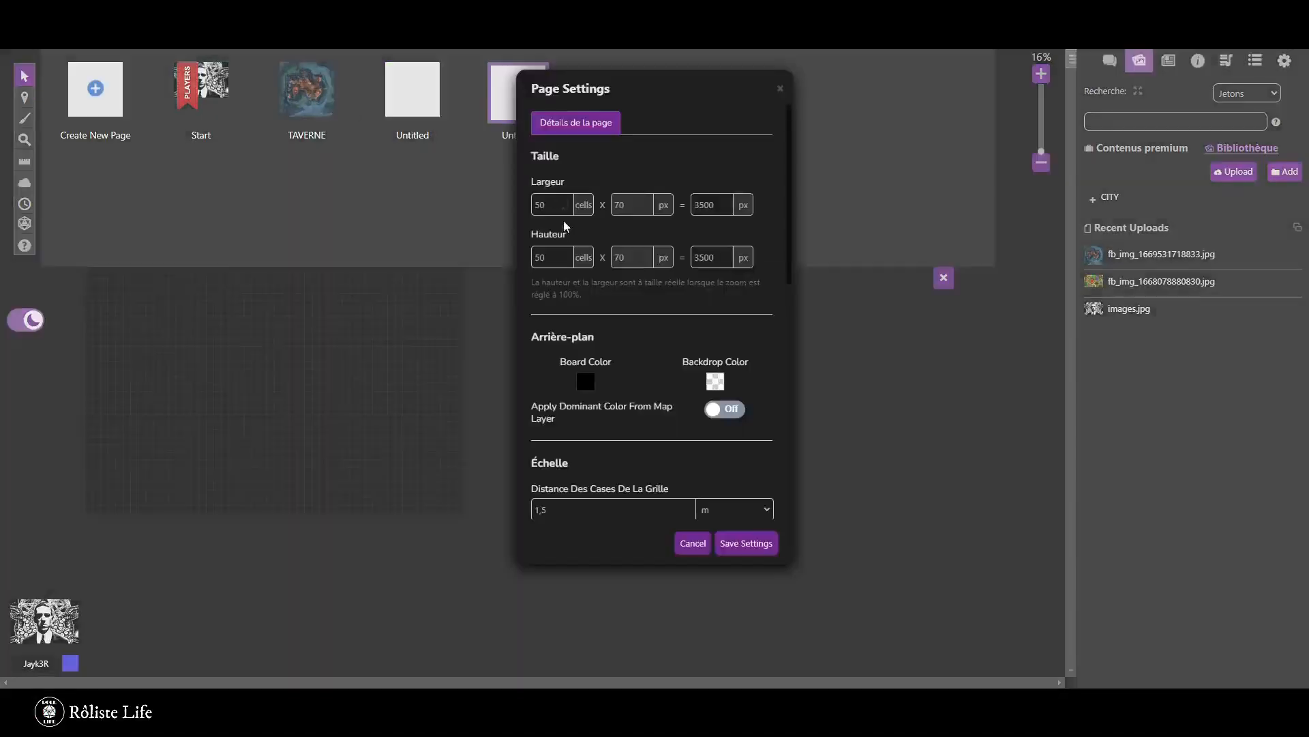
scroll(586, 403, "down", 4)
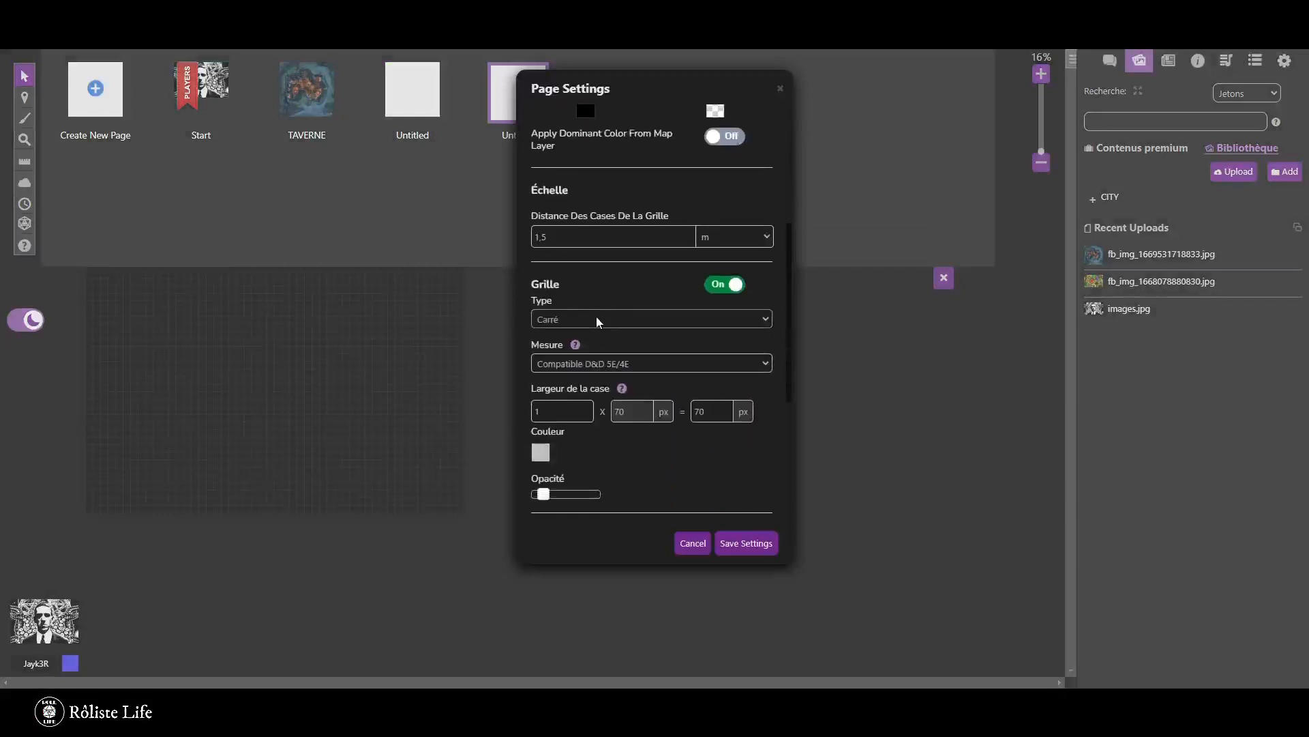
scroll(653, 362, "down", 3)
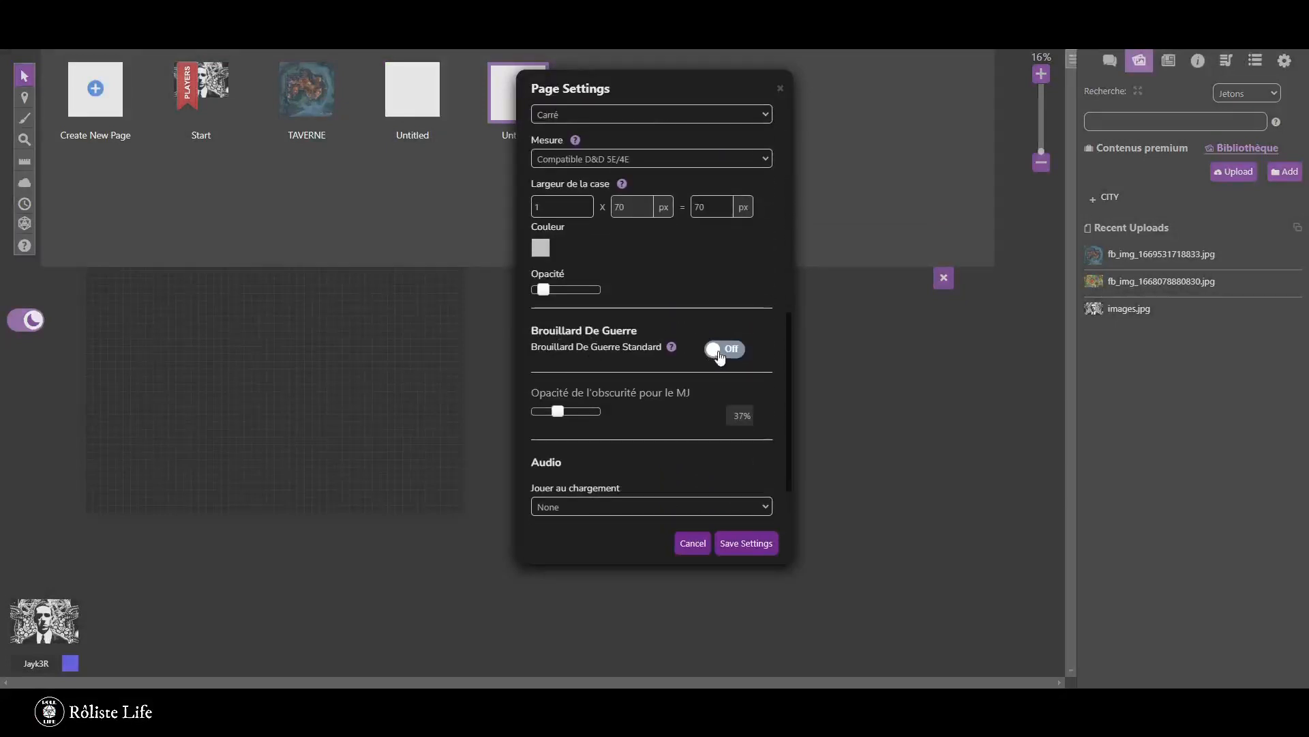
scroll(575, 342, "down", 1)
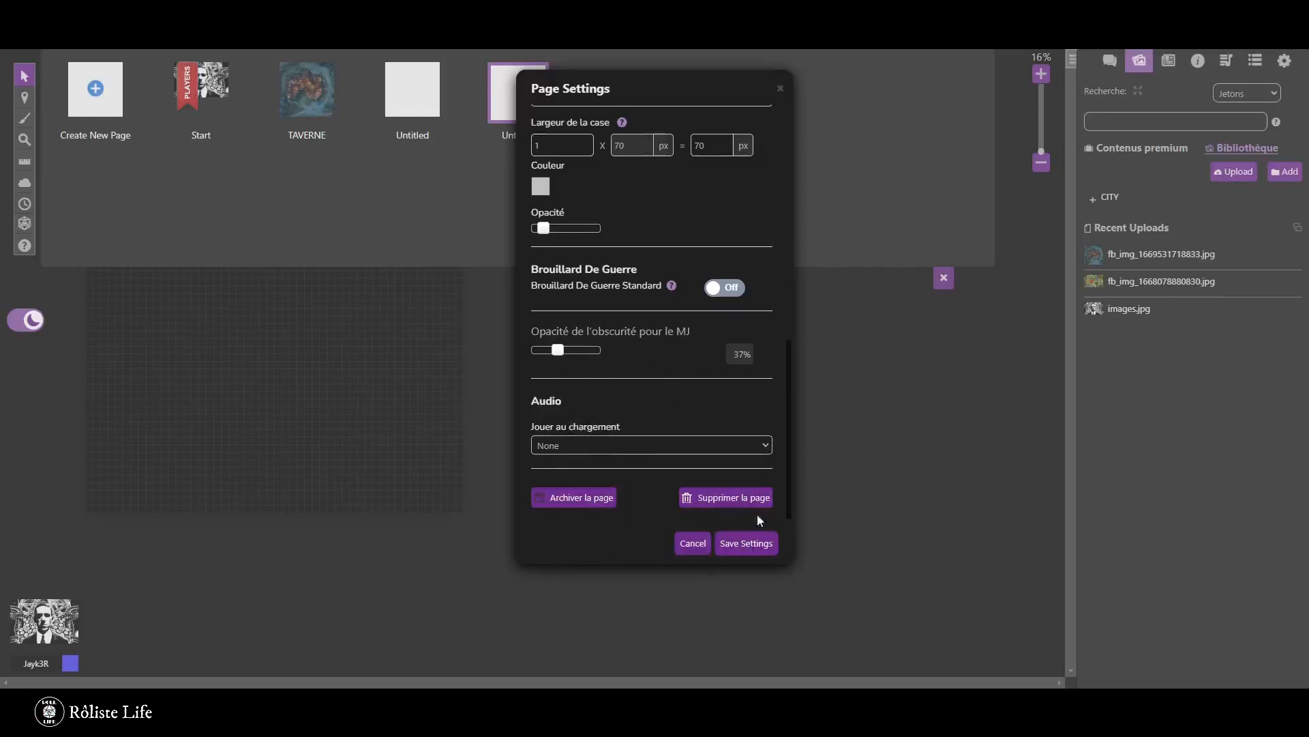
scroll(672, 389, "up", 2)
scroll(702, 444, "up", 4)
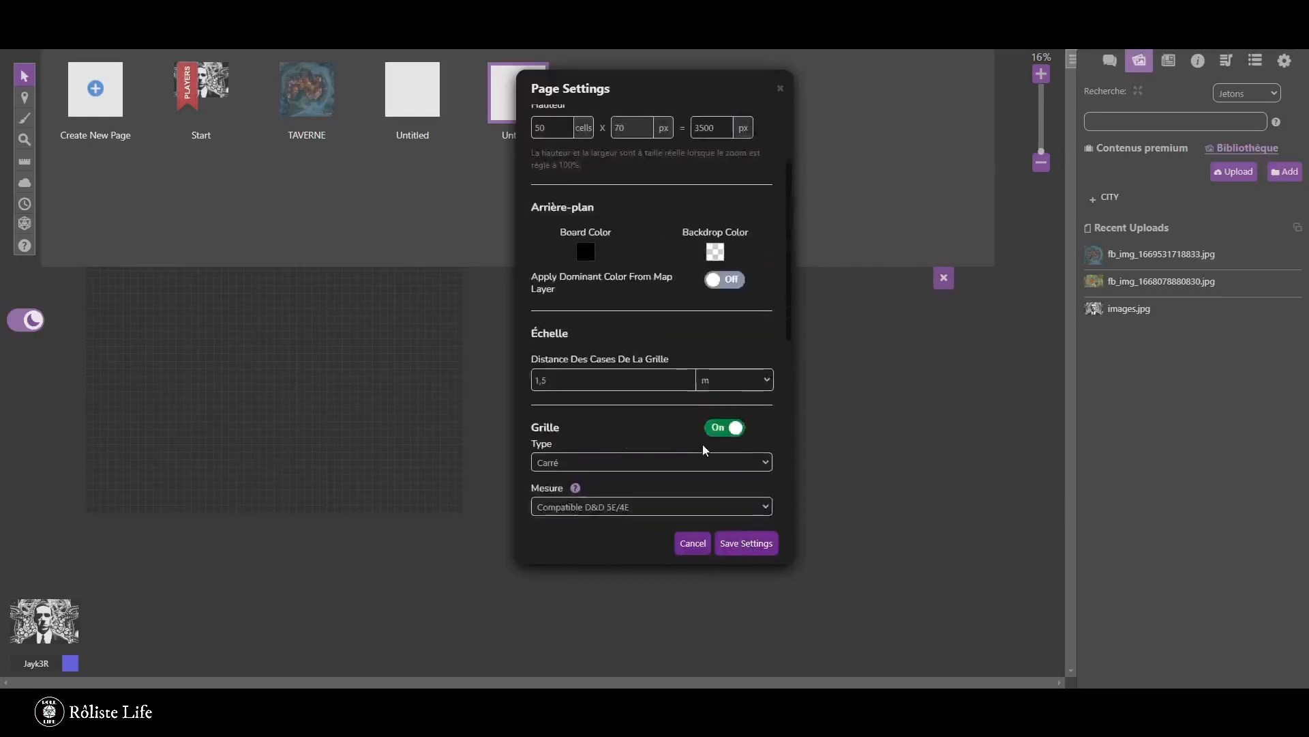
left_click(722, 544)
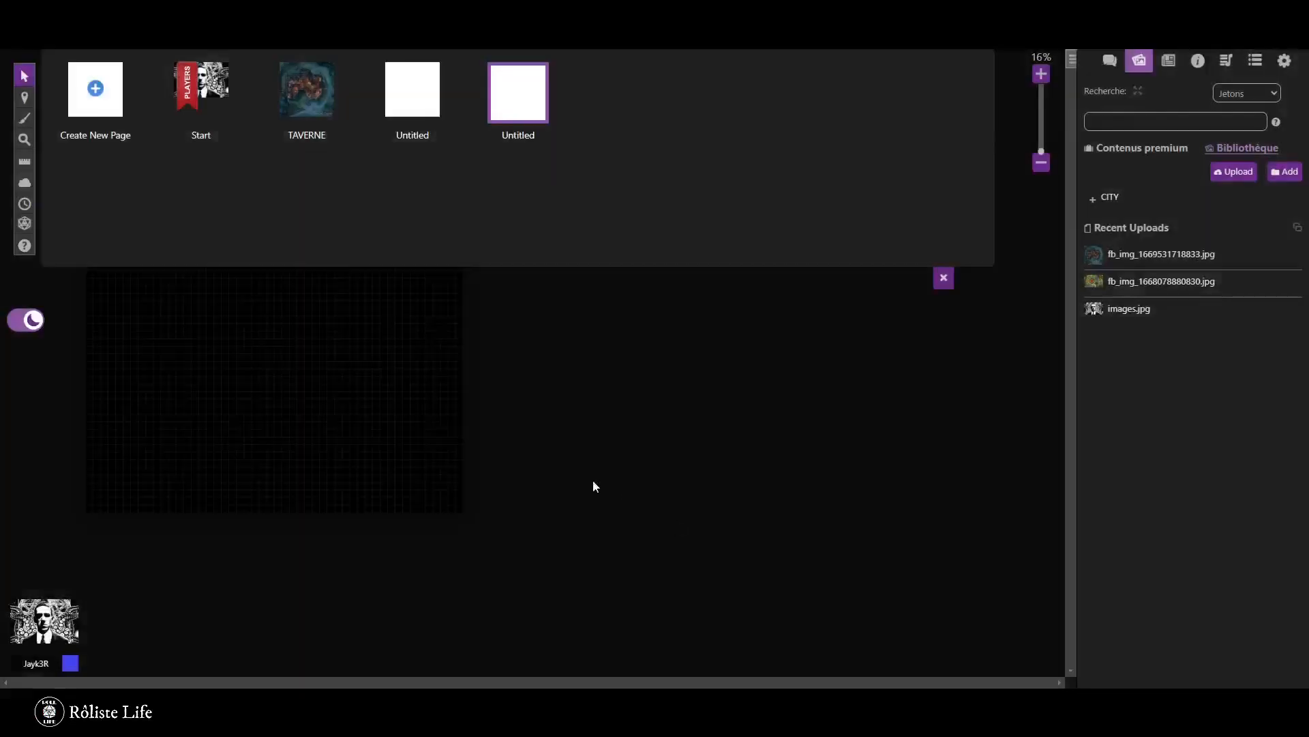
left_click(946, 280)
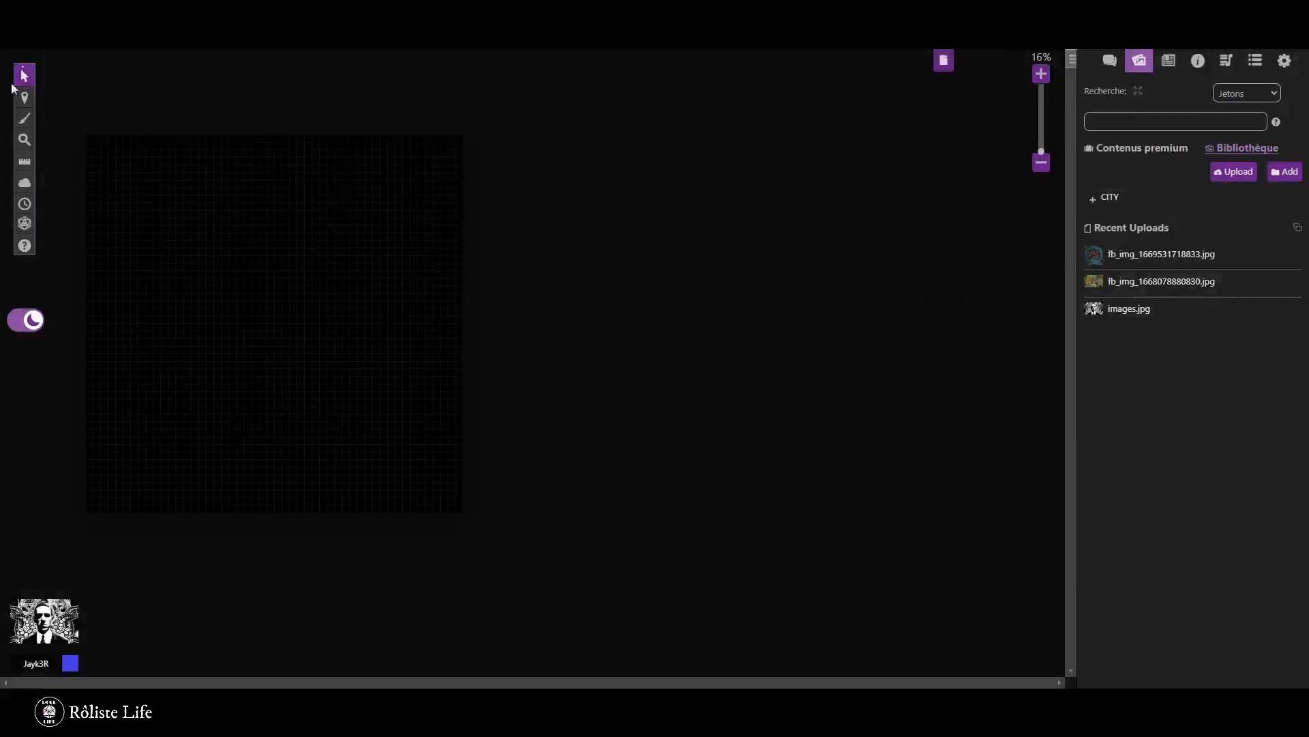
Switch to the Objets & jetons layer and open the TAVERNE page.
mouse_move(23, 108)
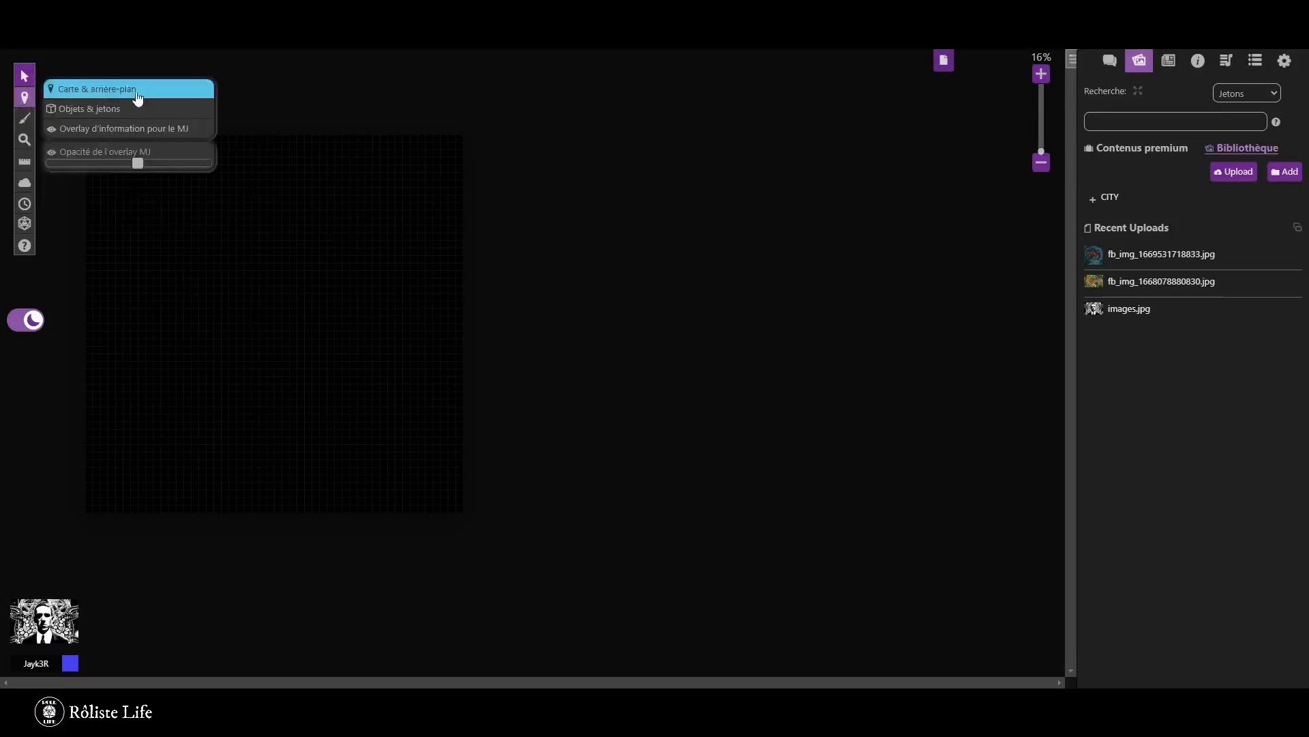
left_click(97, 112)
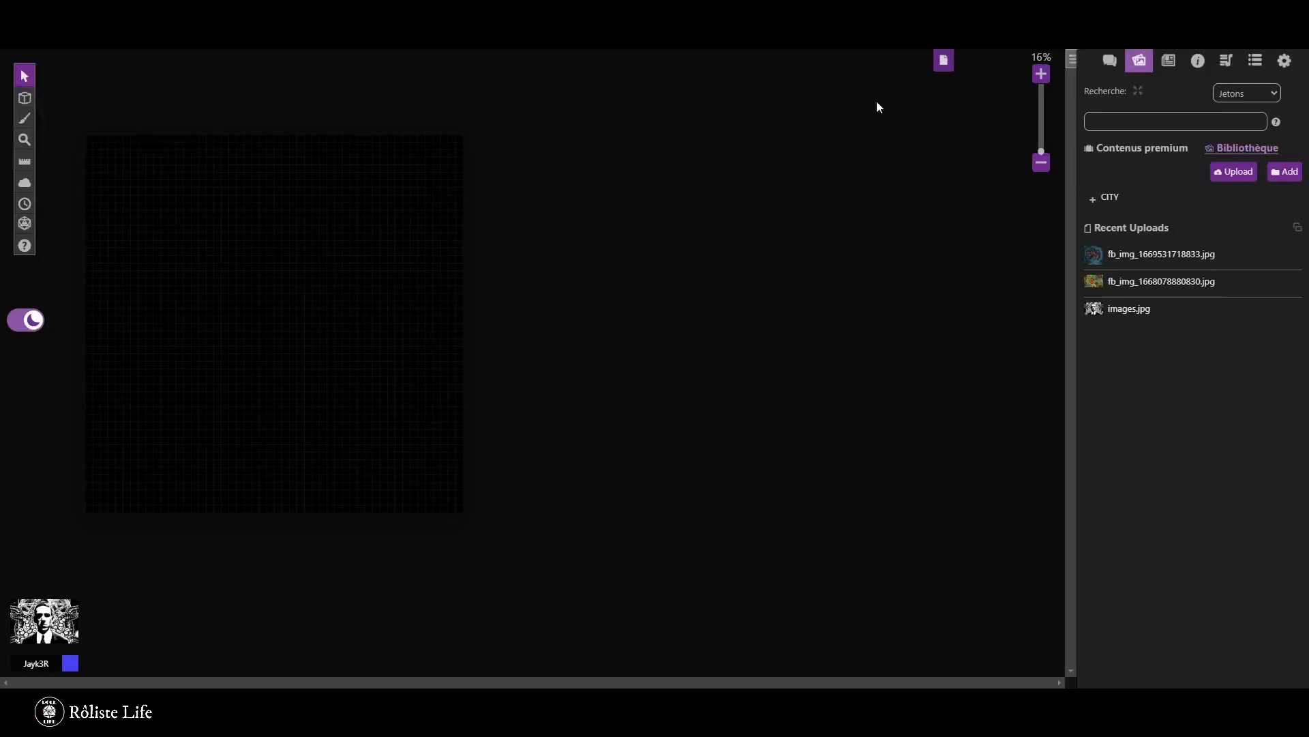
left_click(943, 60)
left_click(292, 88)
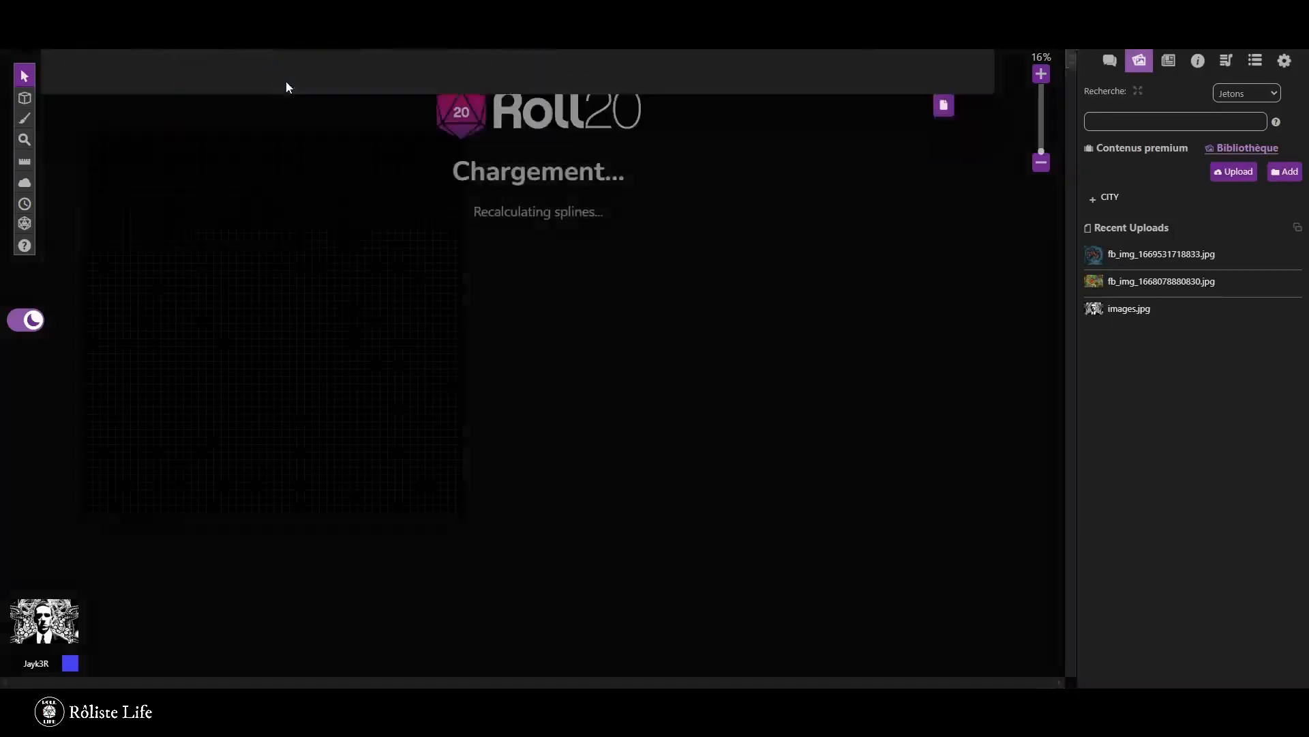
mouse_move(24, 98)
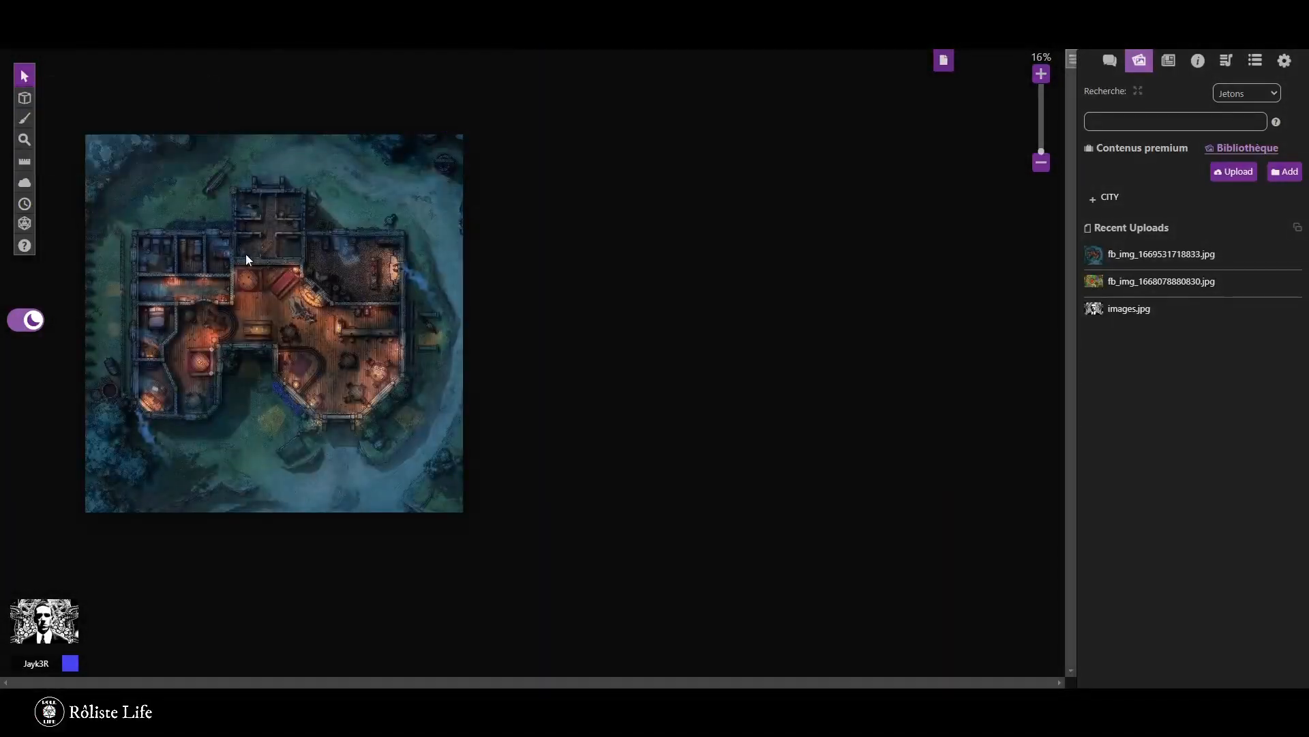
Switch to Token Stamp in another browser tab and load the portrait of the woman with face markings.
key("ctrl+t")
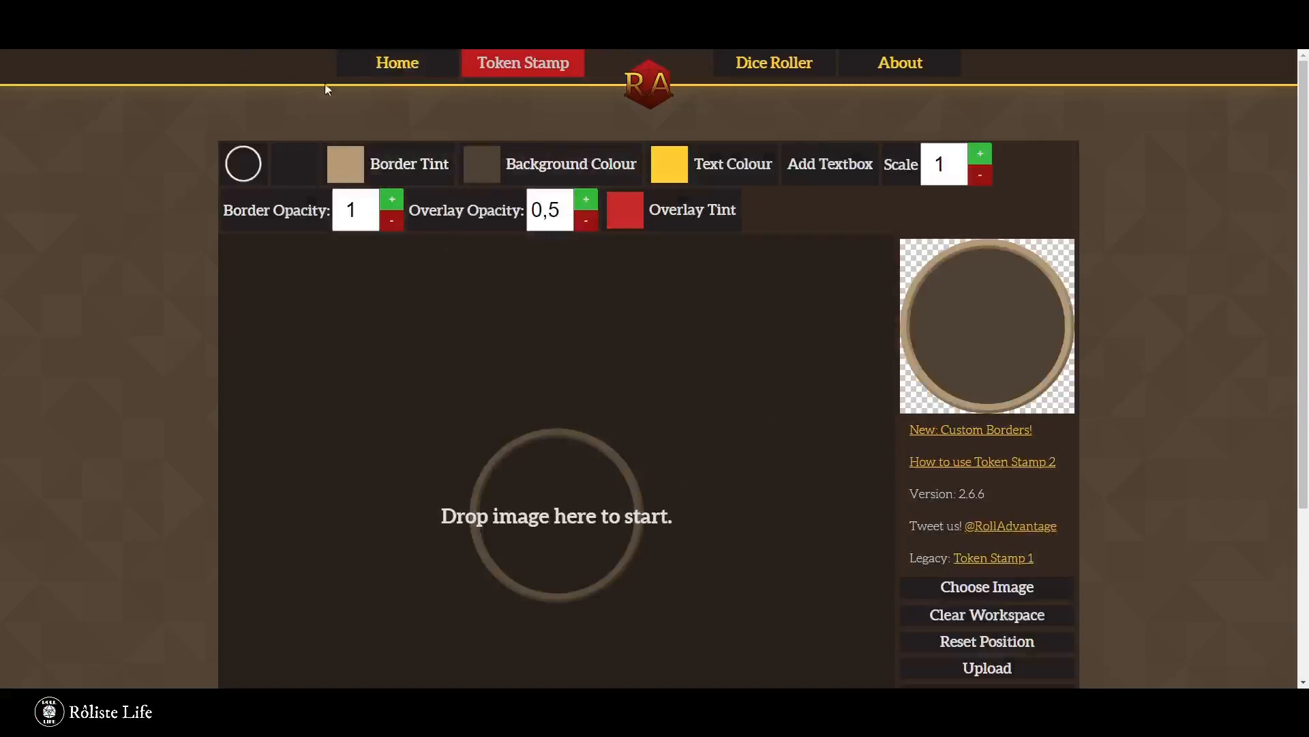
scroll(721, 301, "down", 2)
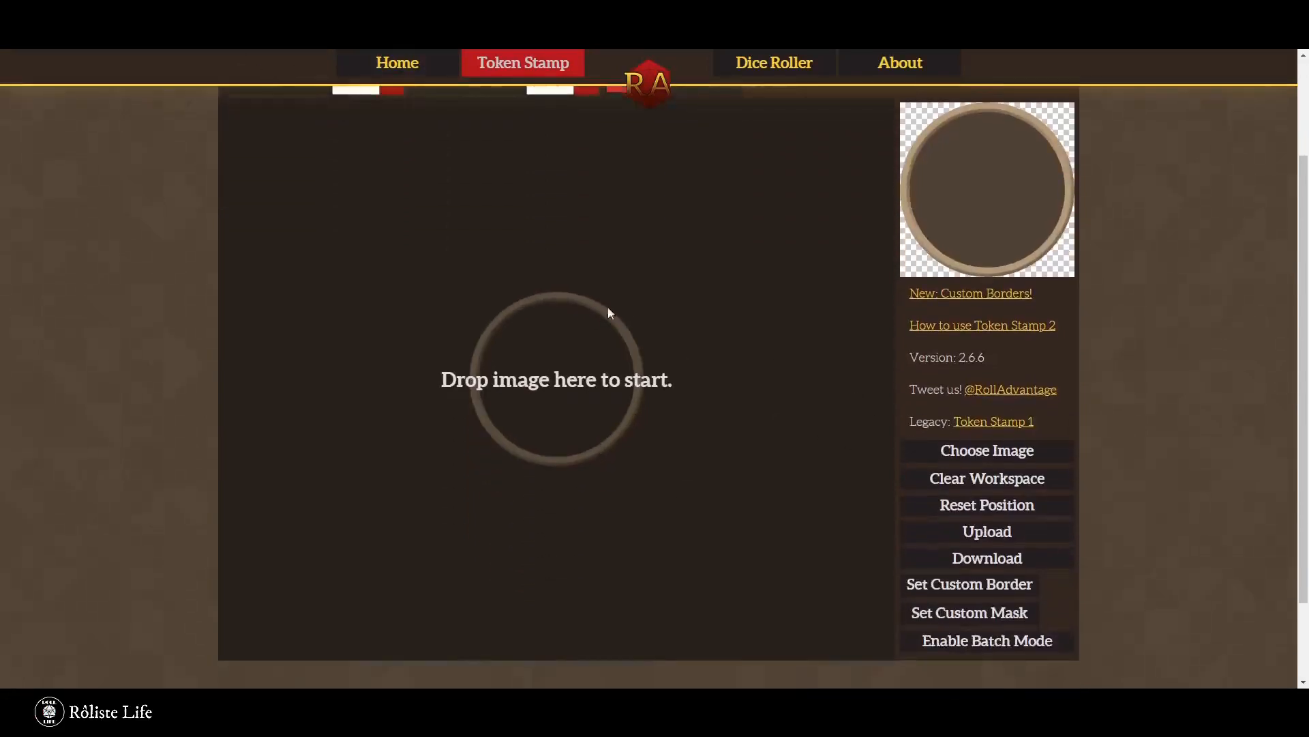
scroll(570, 427, "up", 2)
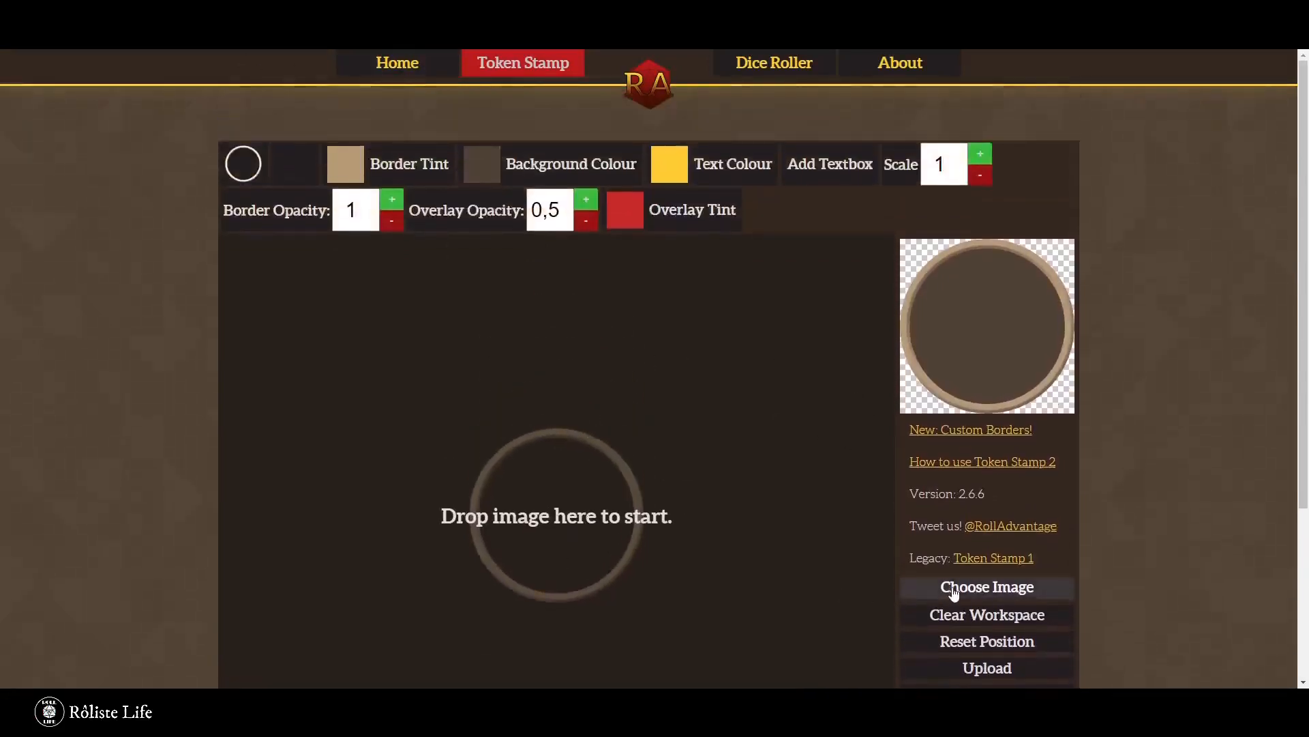
left_click(960, 591)
double_click(162, 390)
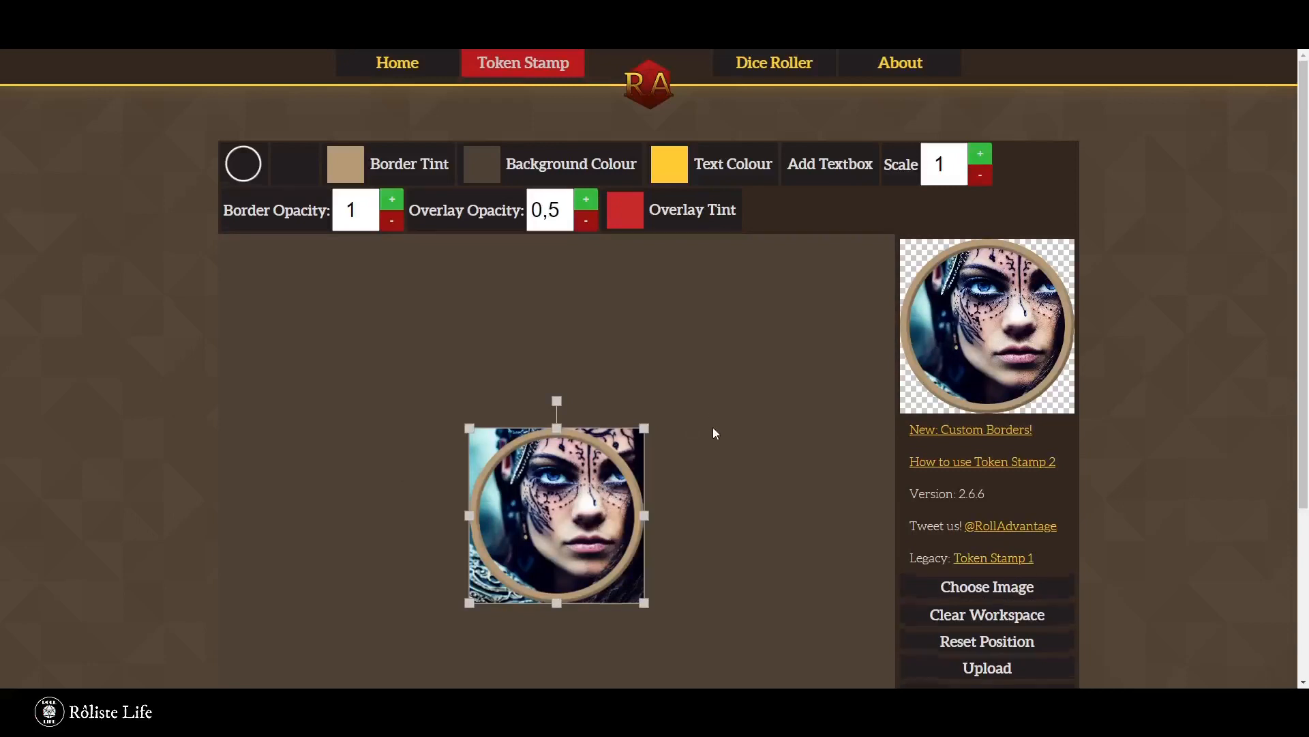
Shift the portrait slightly down and to the left within the token's circular border.
scroll(713, 430, "down", 2)
scroll(575, 408, "up", 1)
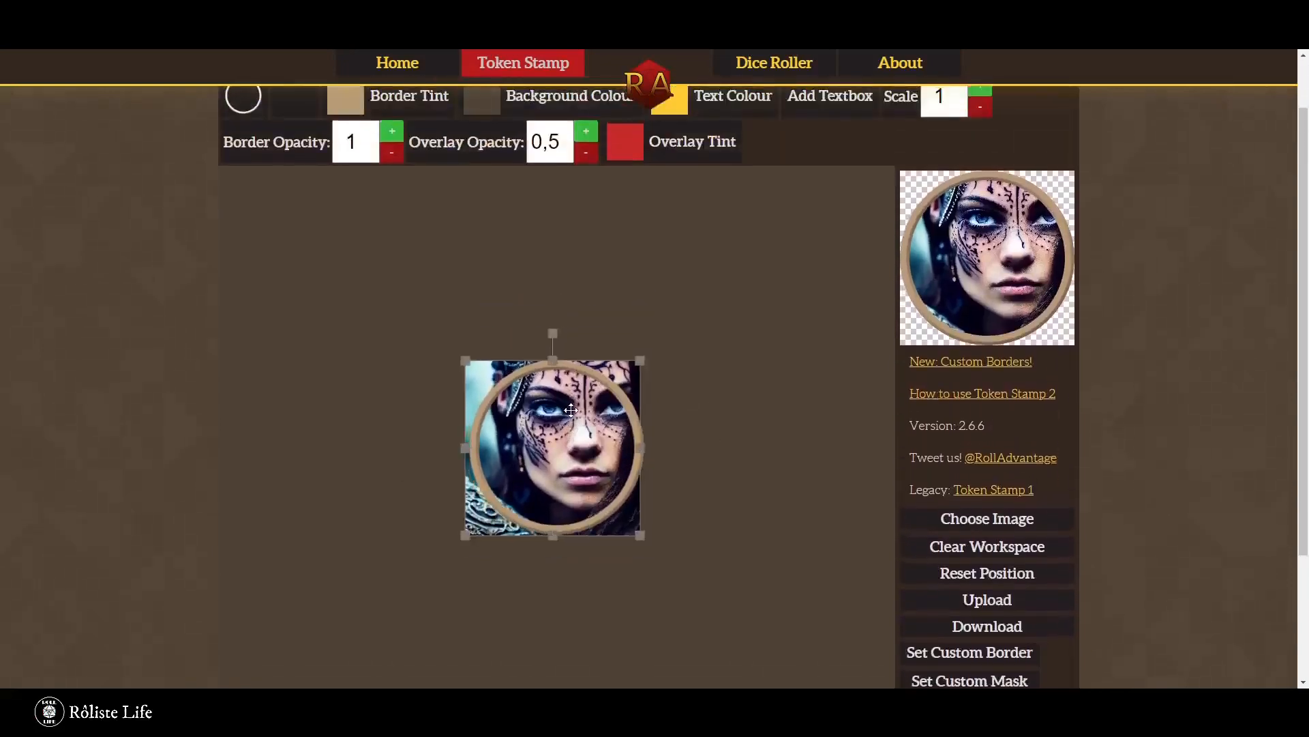
scroll(718, 307, "up", 1)
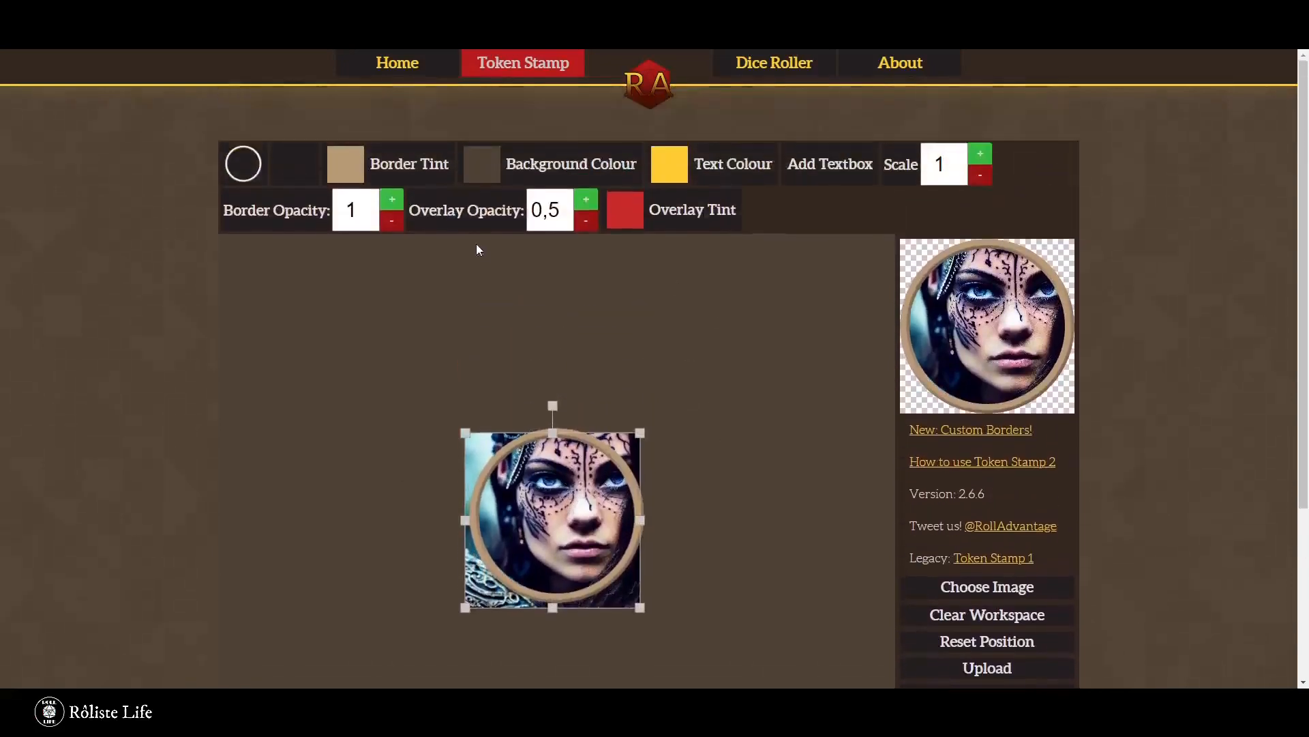
Tint the token's border dark blue and choose the thin circular border style with the black background.
left_click(349, 166)
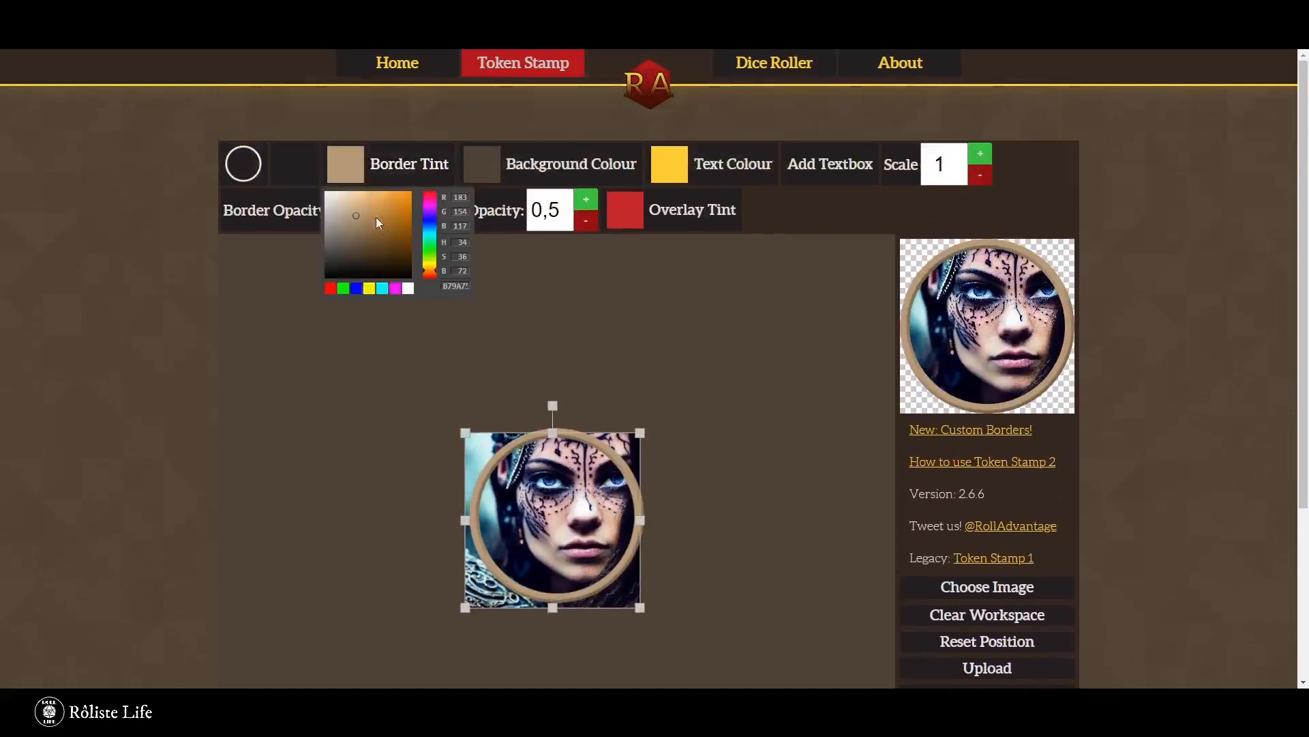
left_click(381, 231)
left_click_drag(431, 216, 431, 230)
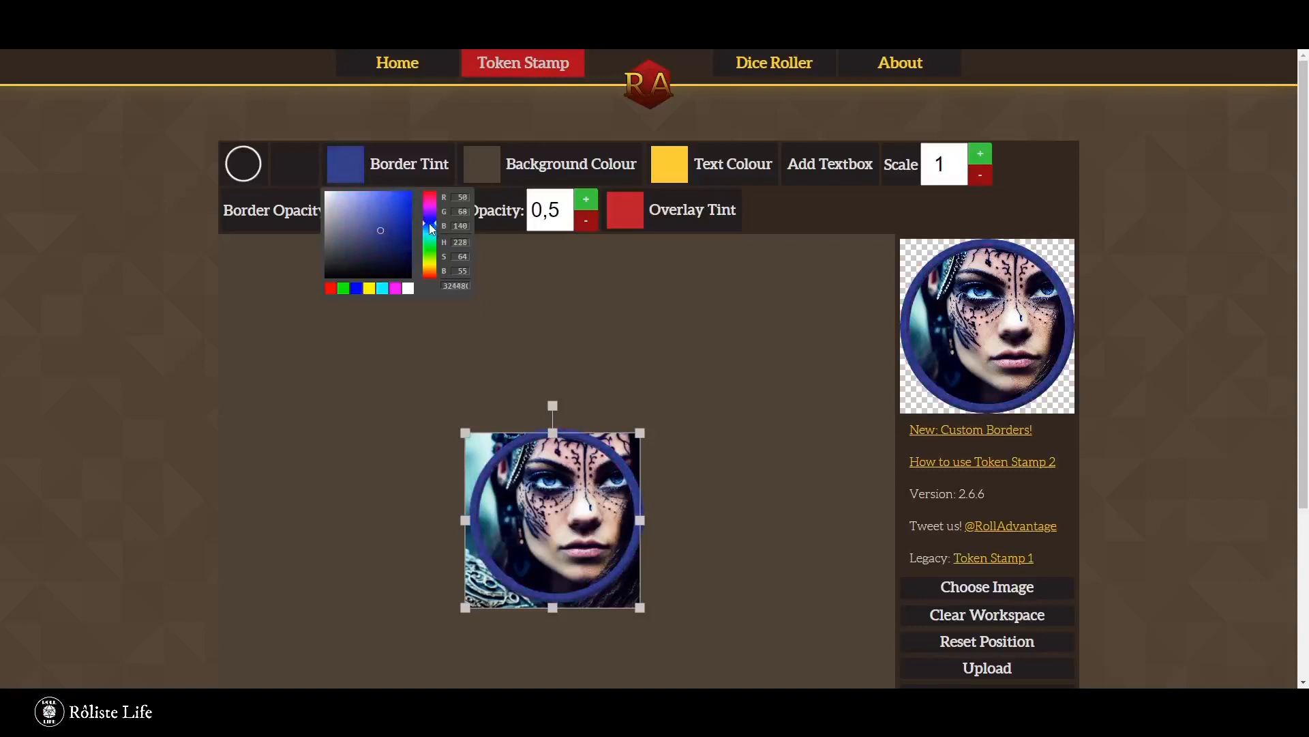
left_click(247, 167)
left_click(312, 280)
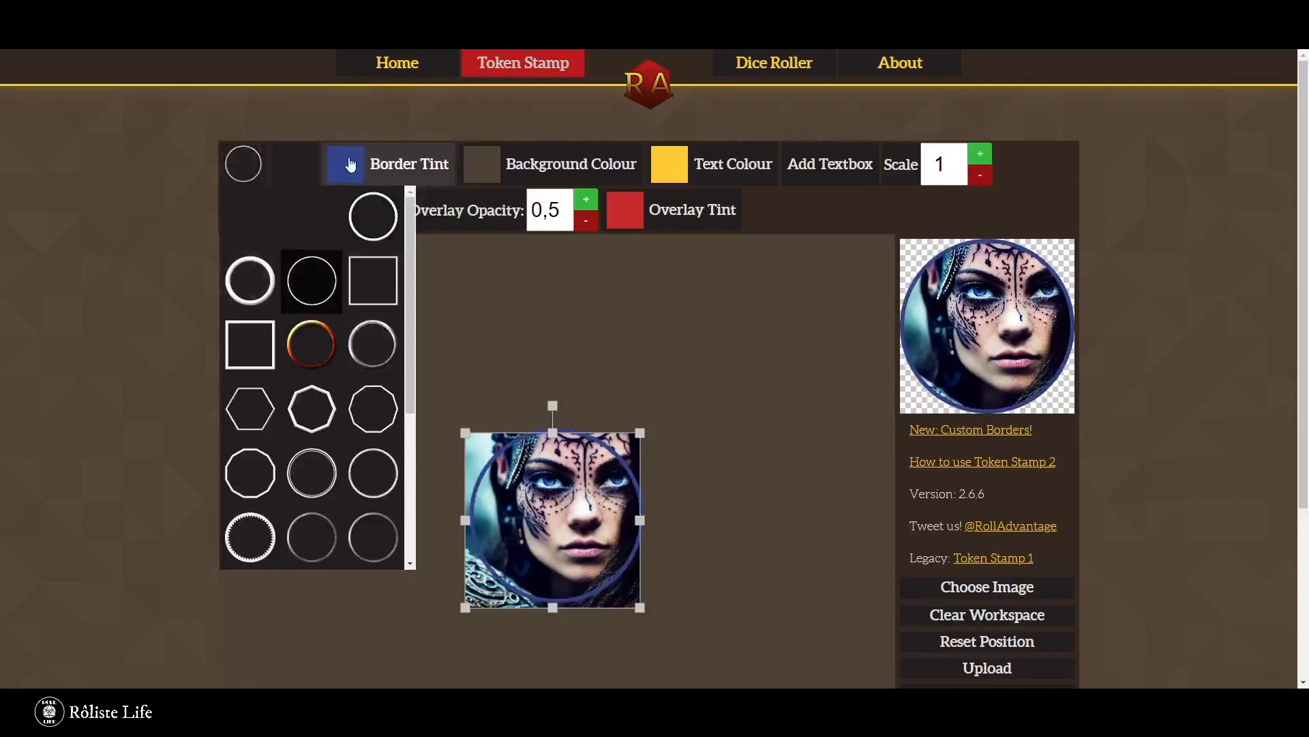
Download the finished portrait token as a PNG image.
scroll(682, 379, "down", 3)
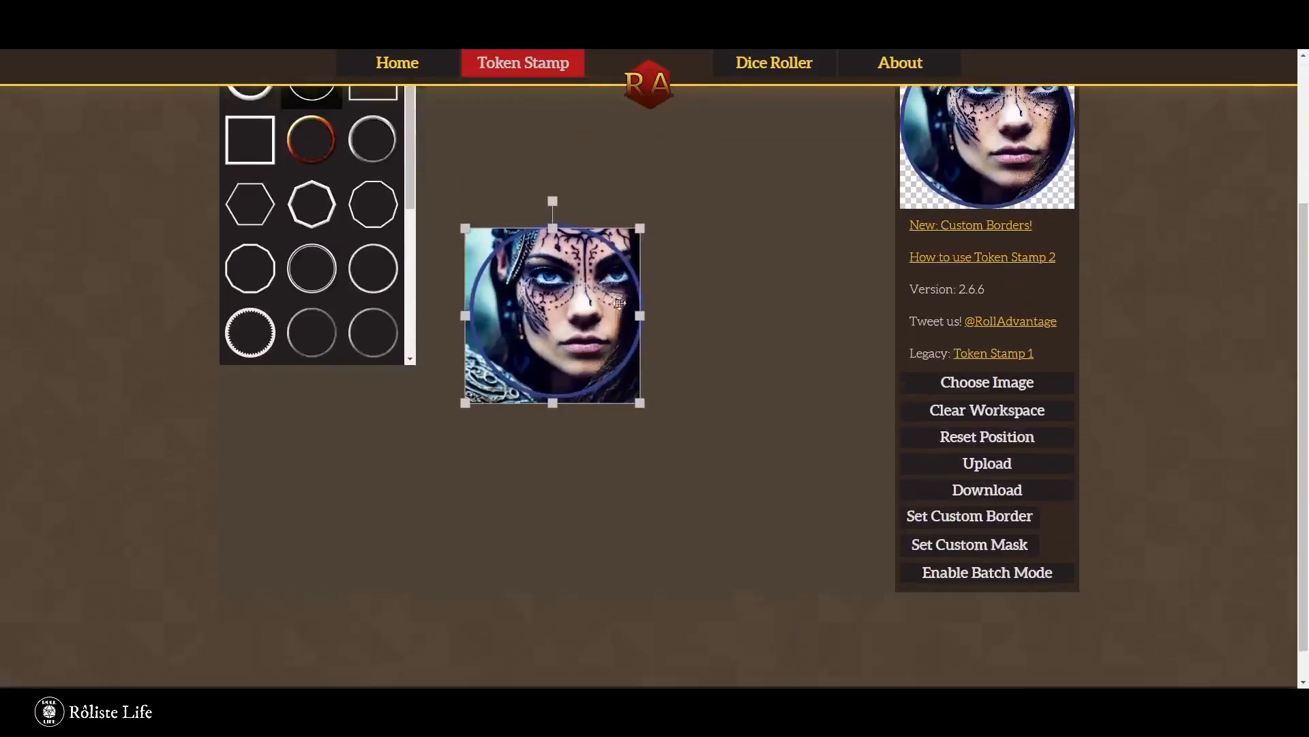
scroll(764, 311, "up", 3)
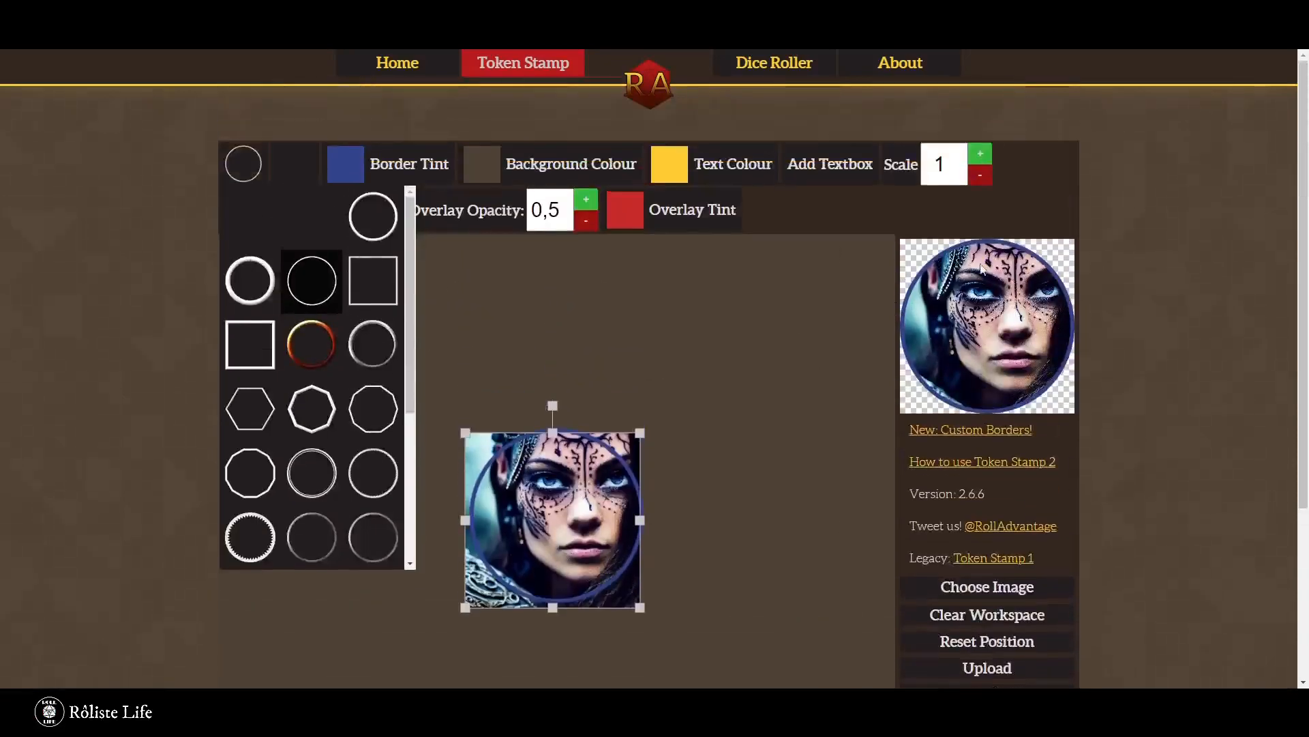
scroll(882, 343, "down", 1)
scroll(882, 341, "down", 2)
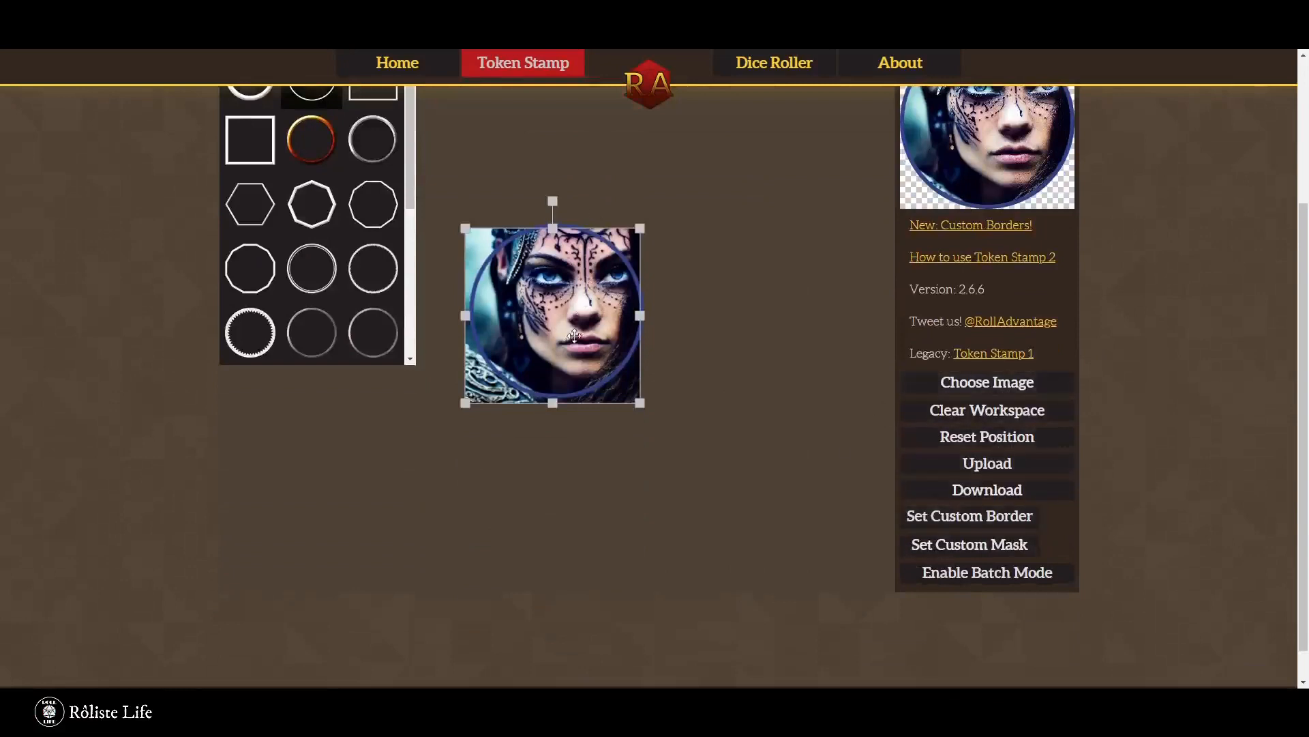
left_click(1001, 500)
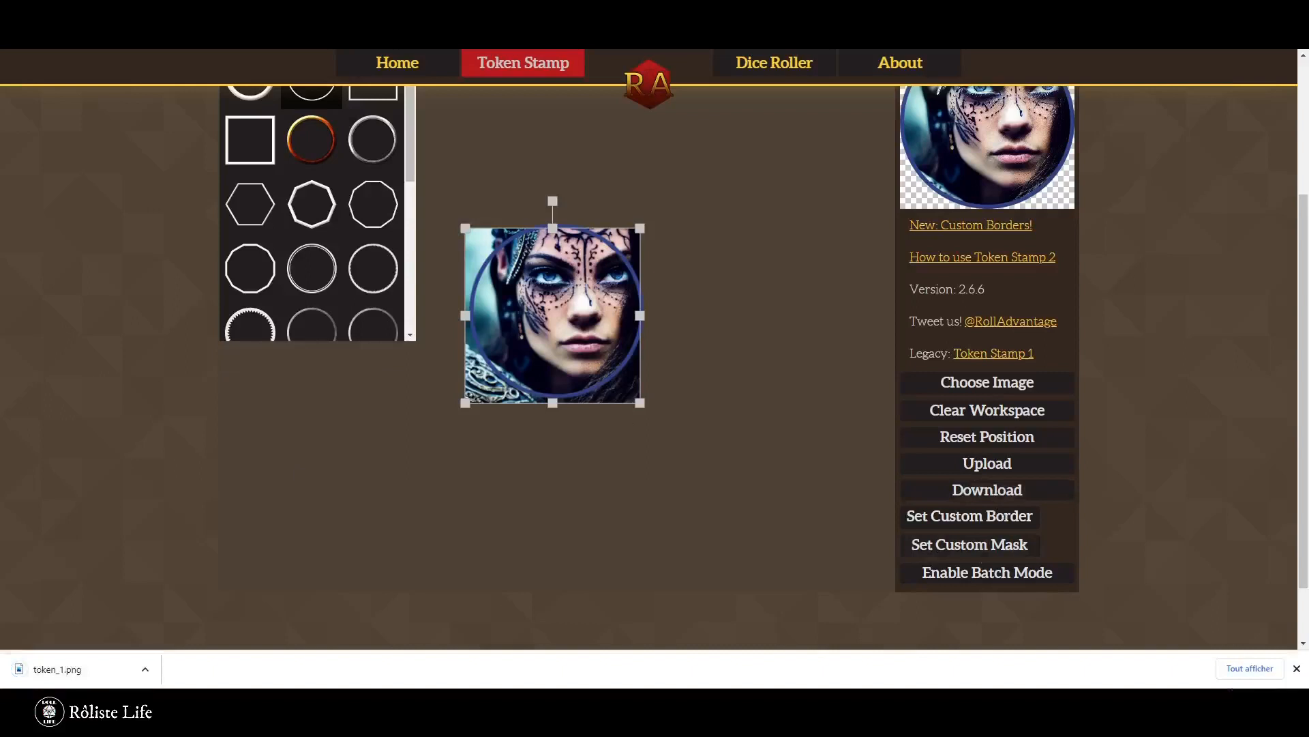
Switch back to Roll20 and upload token_1.png to the art library.
key("F5")
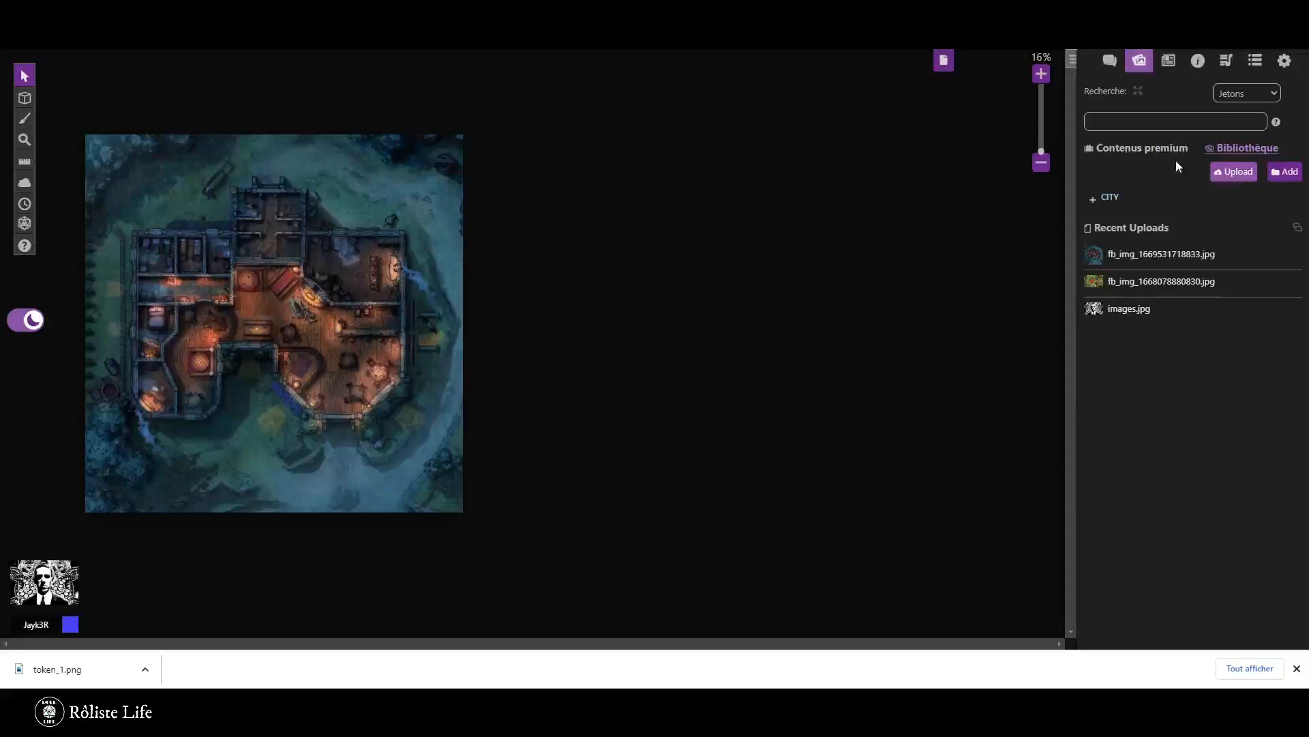
left_click(1241, 176)
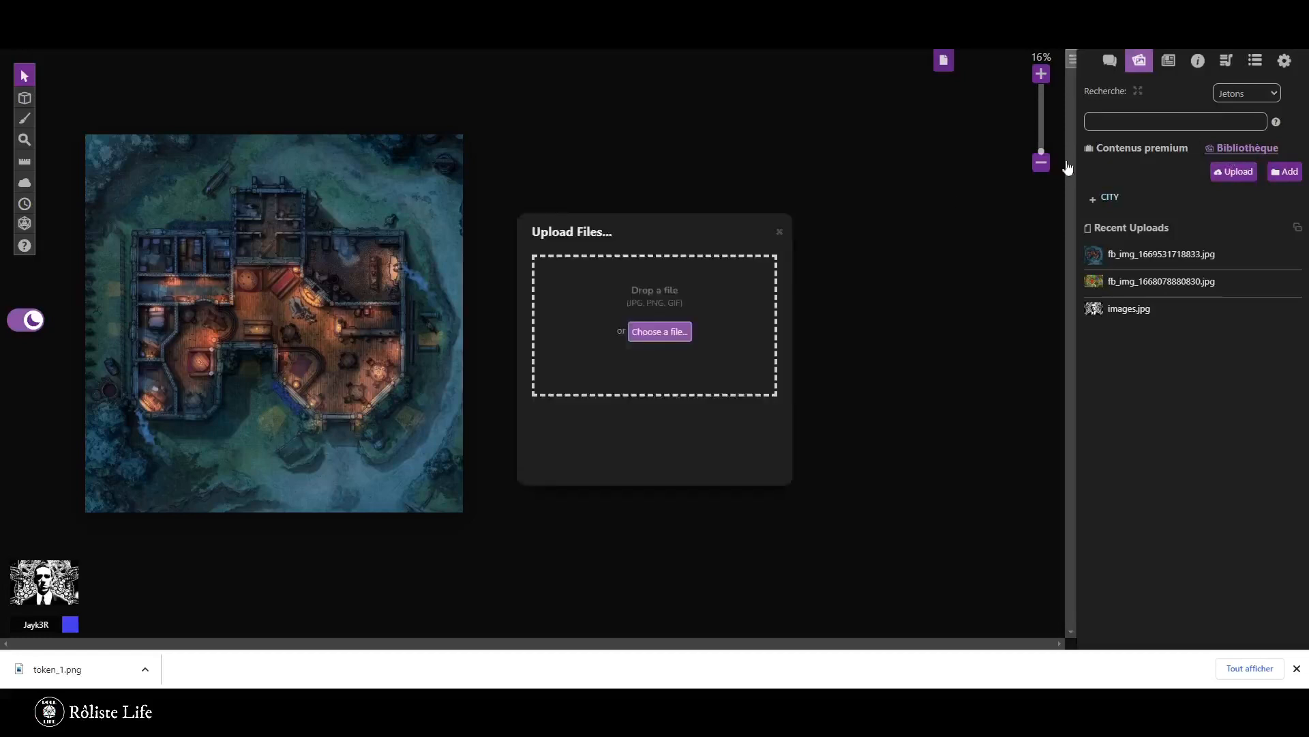
left_click(672, 333)
double_click(157, 116)
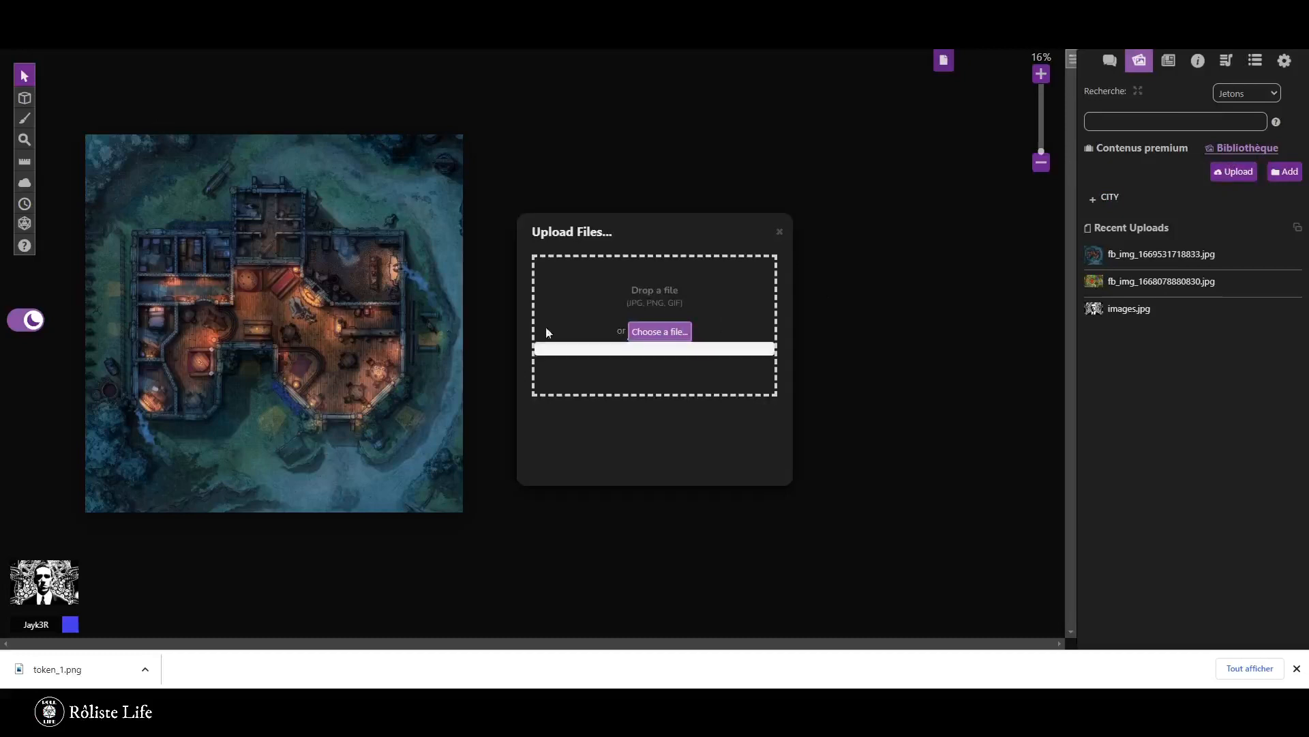
left_click(781, 233)
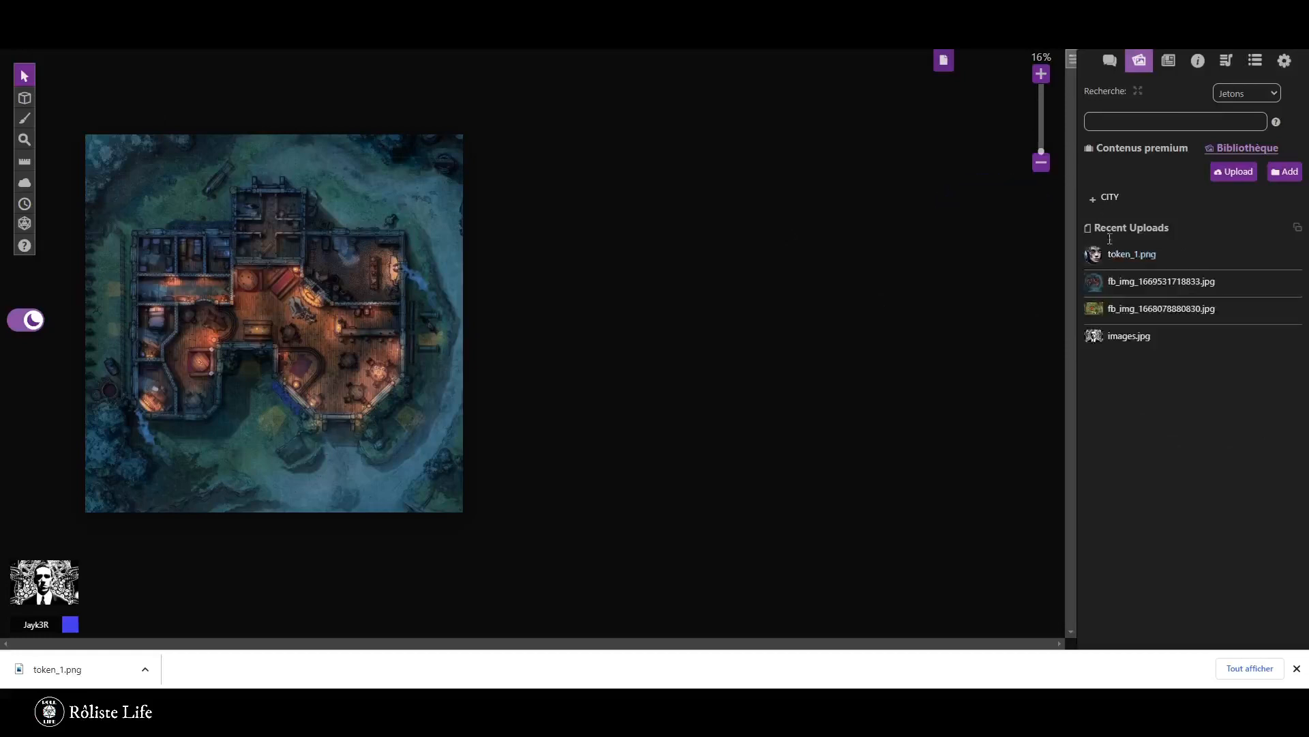
Create a library folder named "Token femme".
mouse_move(1095, 263)
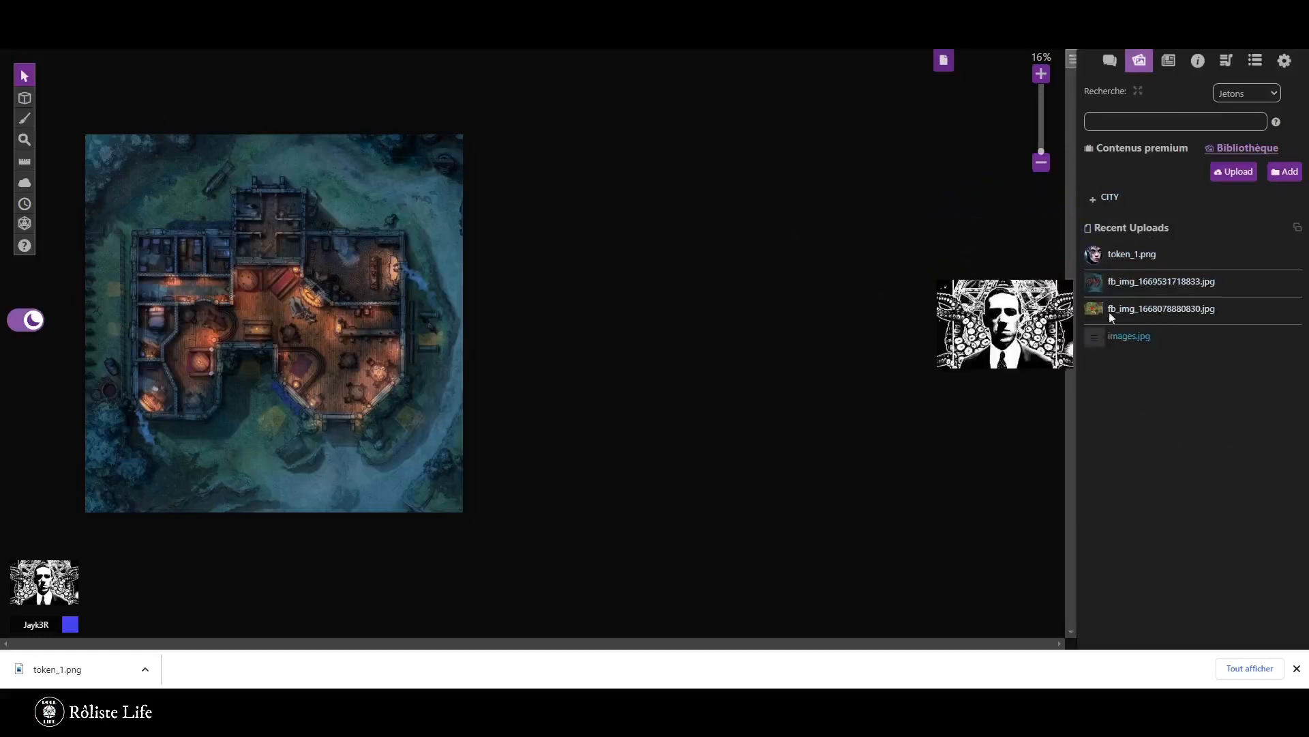
left_click(1286, 173)
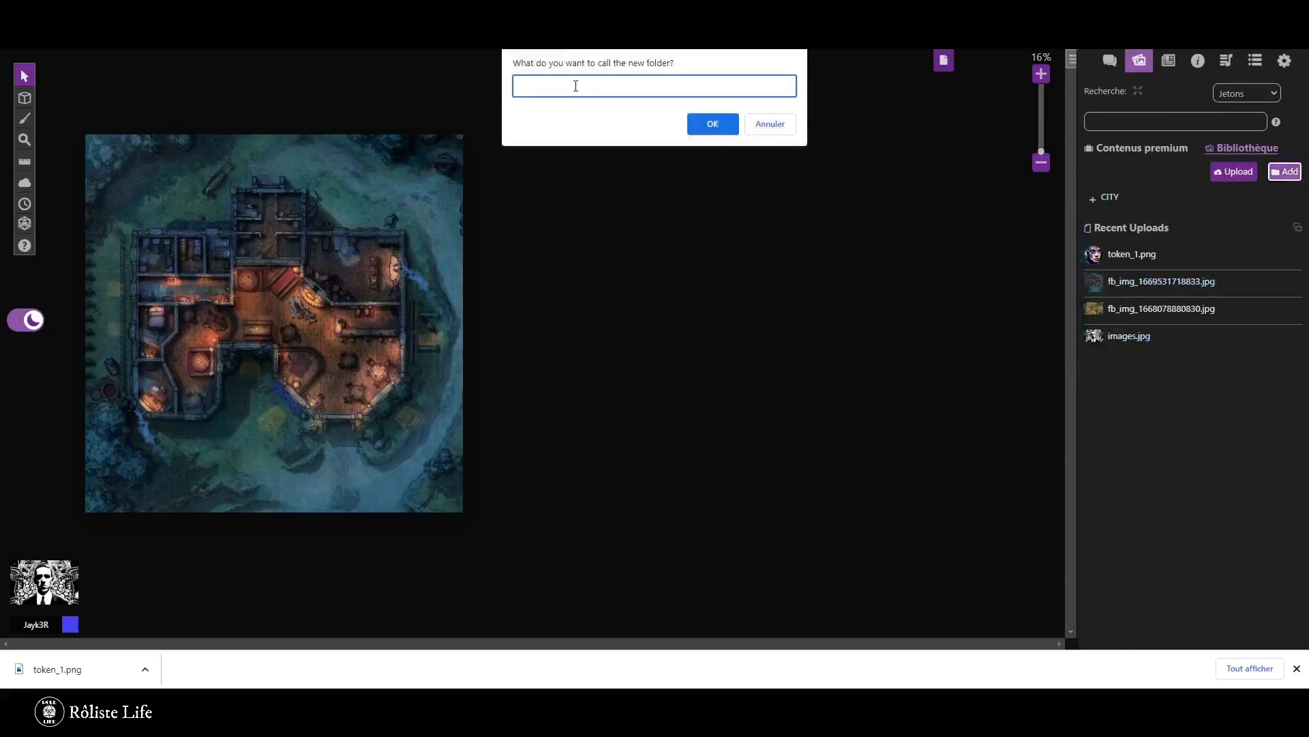
type("Token femme")
key("Return")
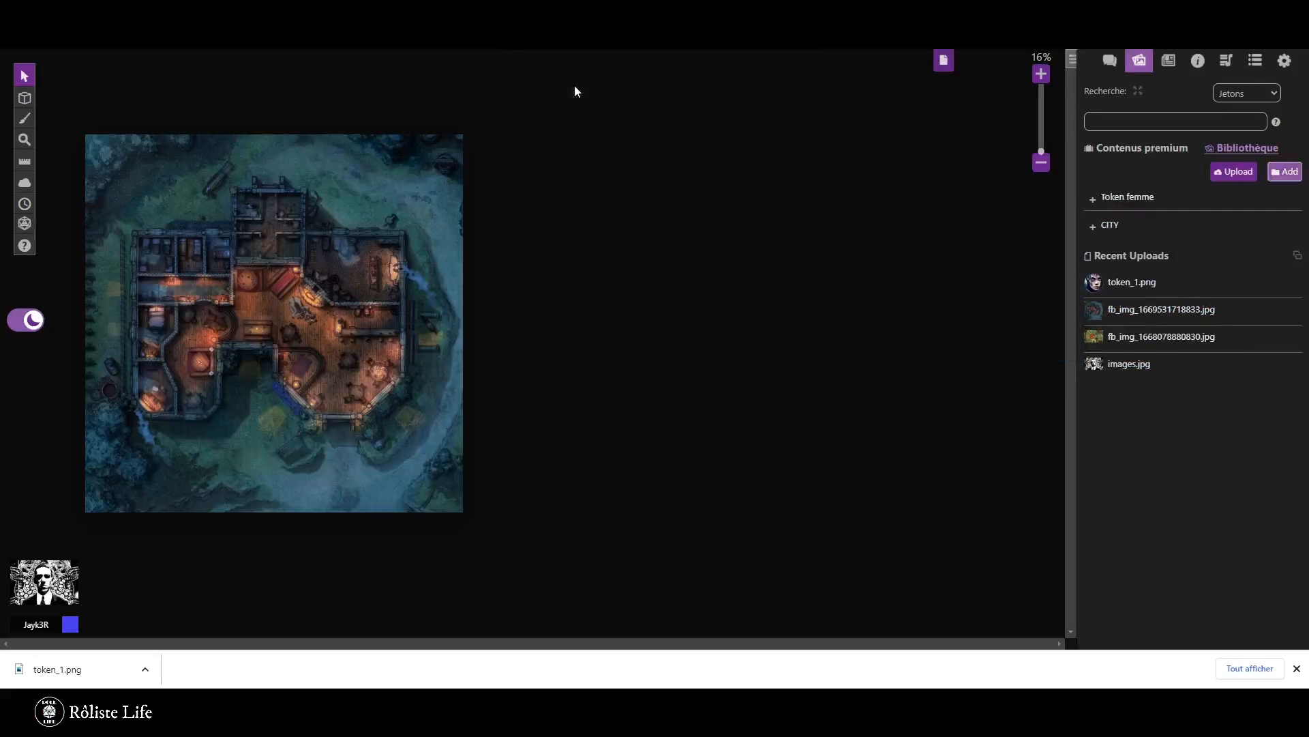
Move token_1.png from the recent uploads into the Token femme folder.
left_click(1096, 199)
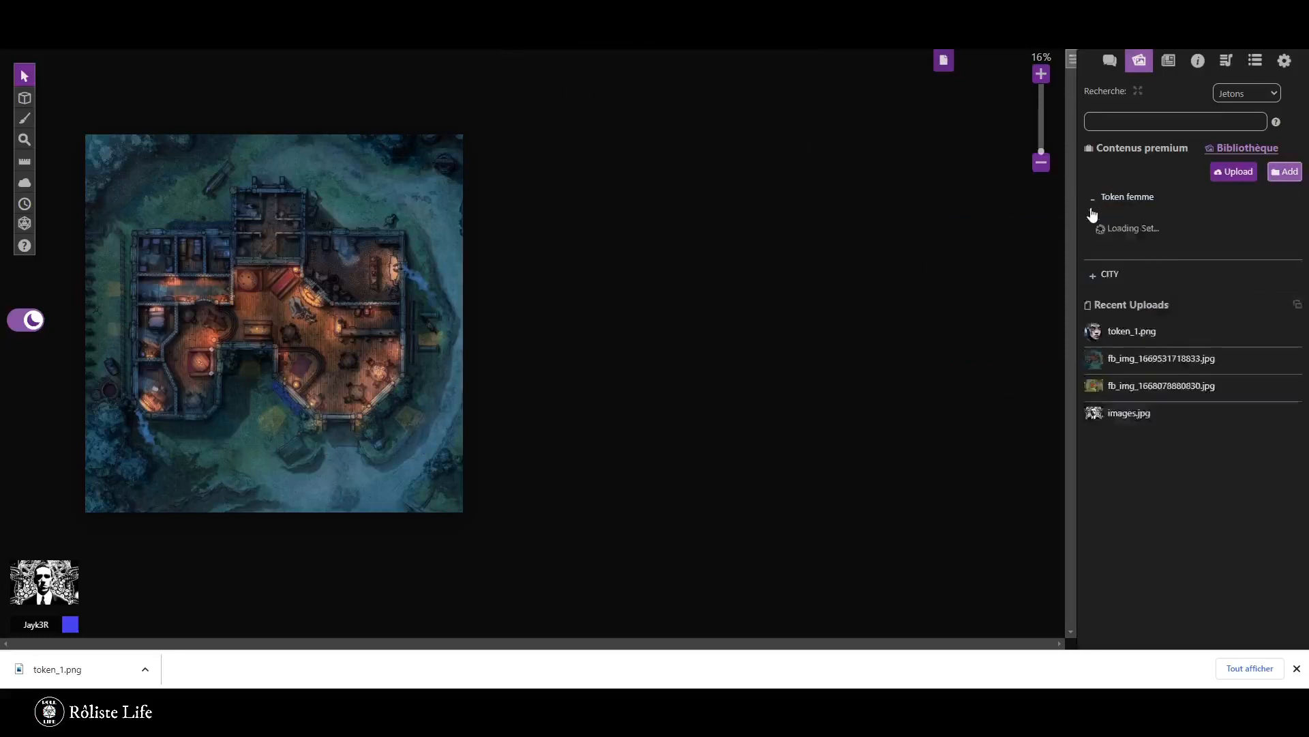
mouse_move(1099, 311)
left_click_drag(1098, 280, 1124, 225)
mouse_move(1152, 225)
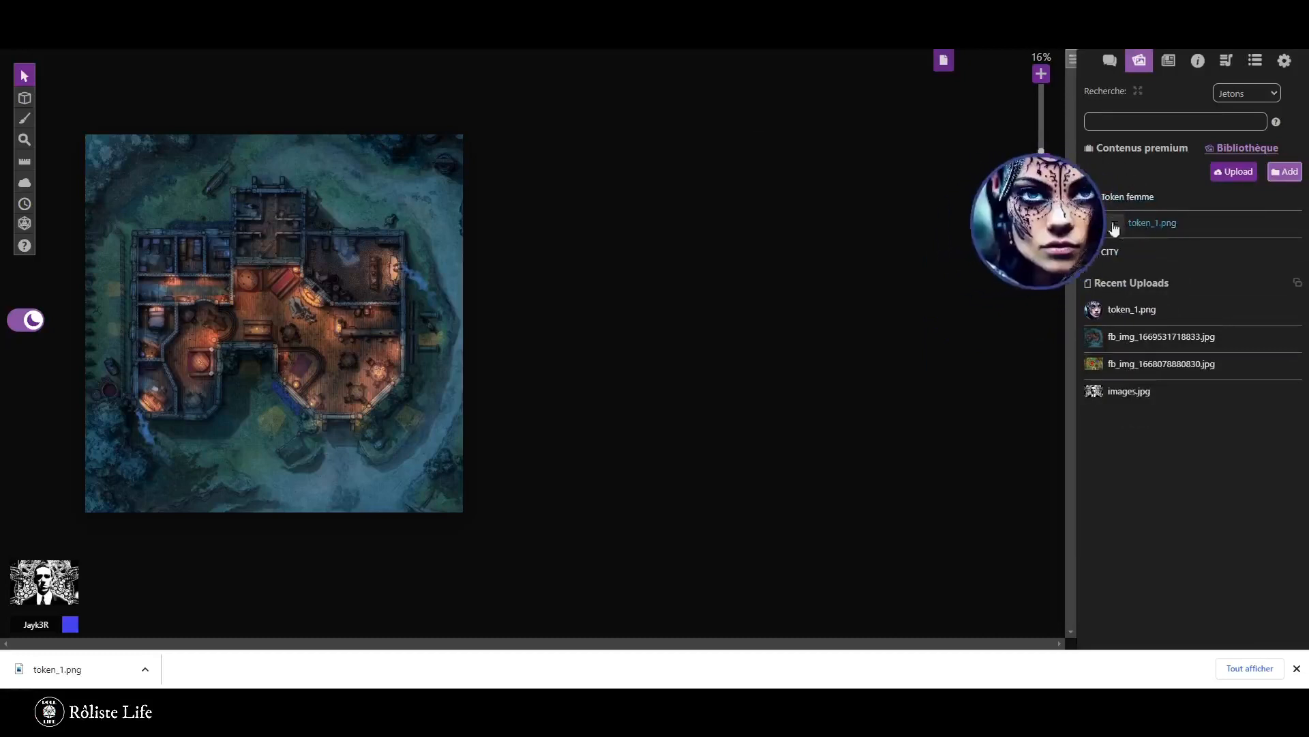
mouse_move(24, 97)
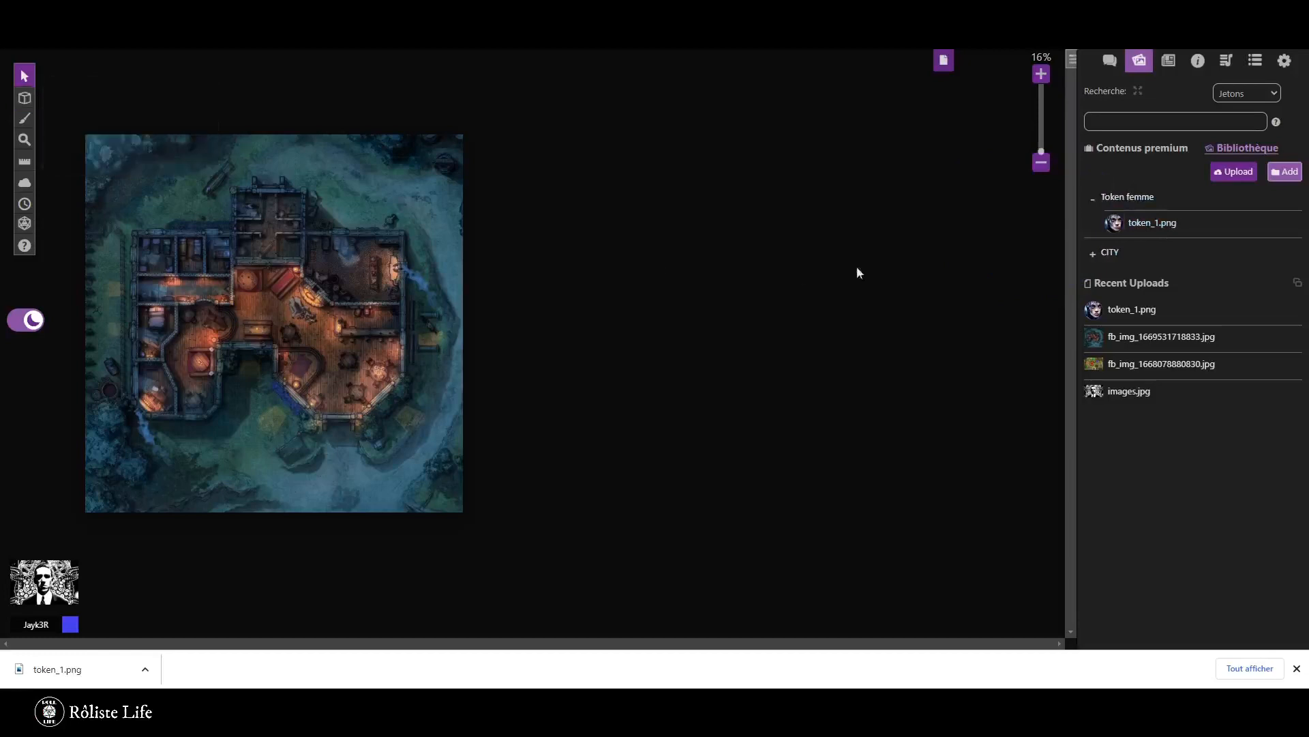
Place token_1.png from the Token femme folder on the tavern map and move it to the open floor beside the bar counter.
left_click_drag(1142, 225, 365, 400)
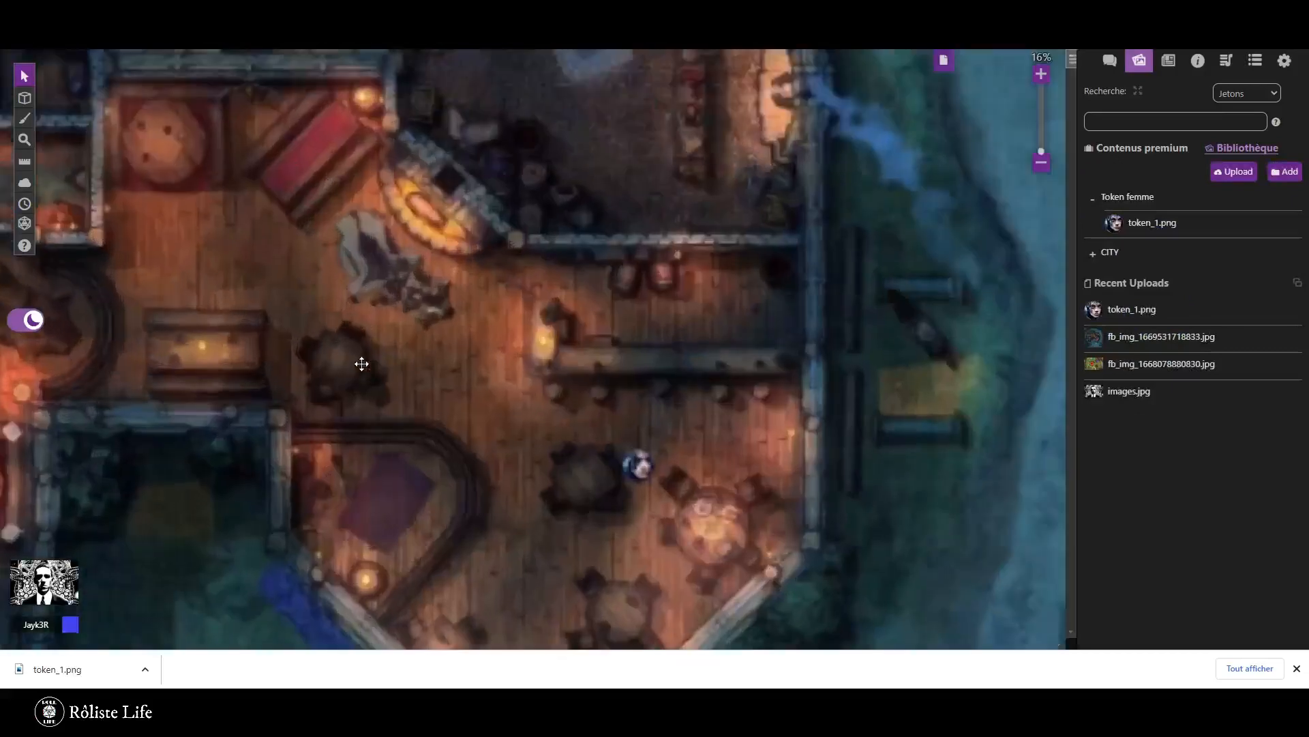
scroll(360, 363, "up", 5)
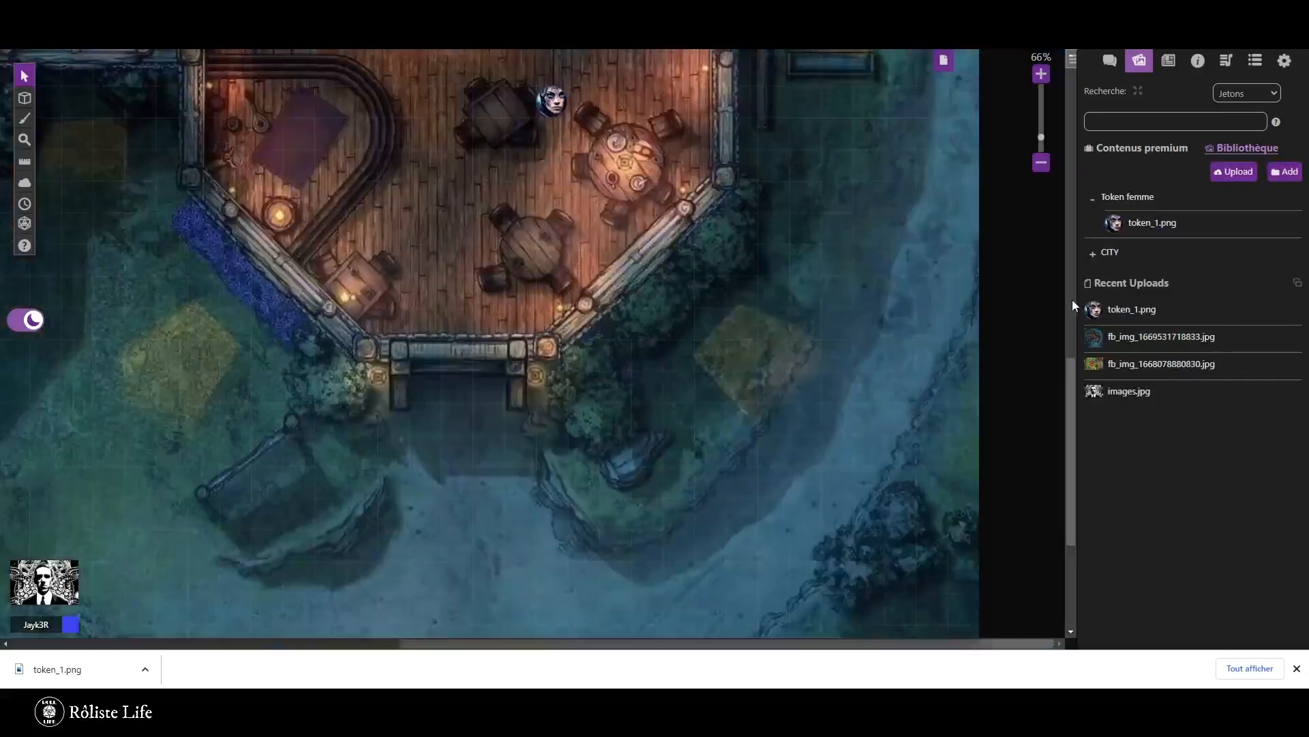
left_click_drag(1074, 397, 1070, 288)
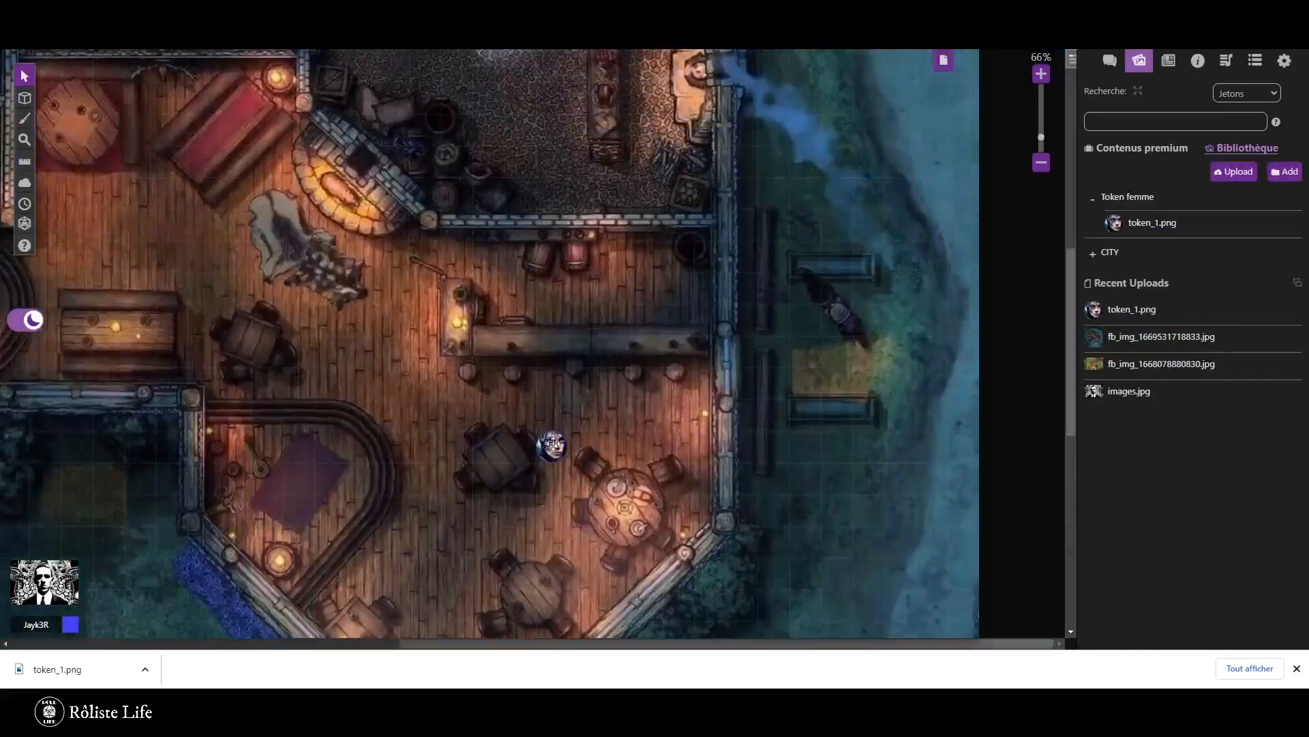
left_click_drag(552, 447, 542, 390)
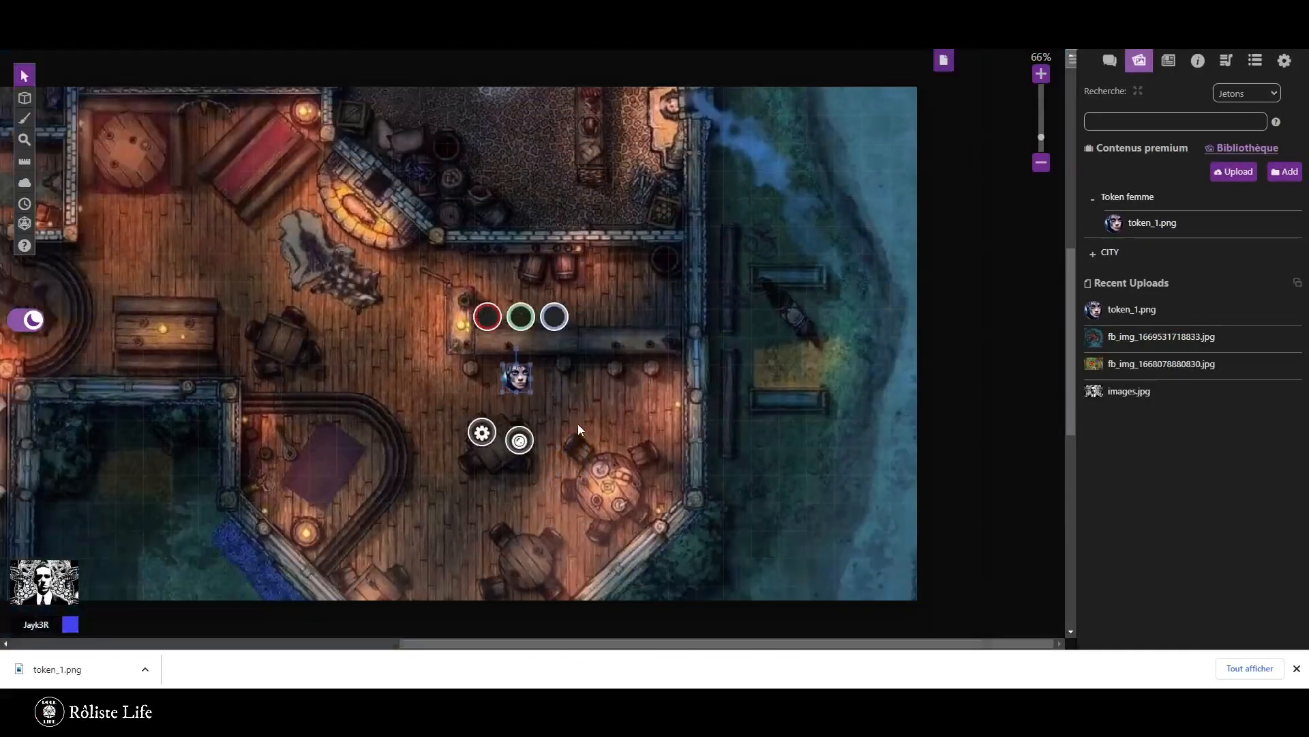
scroll(578, 423, "down", 1)
left_click_drag(579, 380, 495, 380)
Delete the token from the tavern map and make the GM information overlay the active layer.
right_click(494, 379)
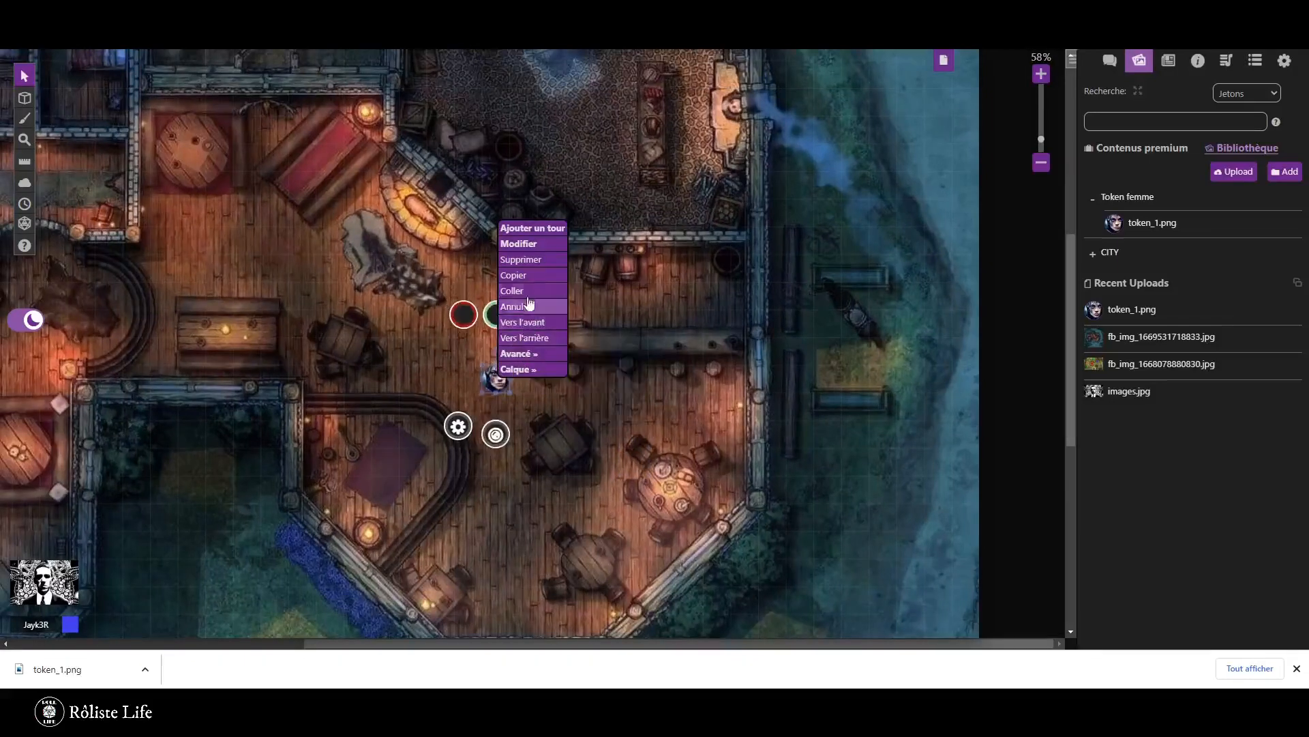
left_click(529, 259)
mouse_move(24, 103)
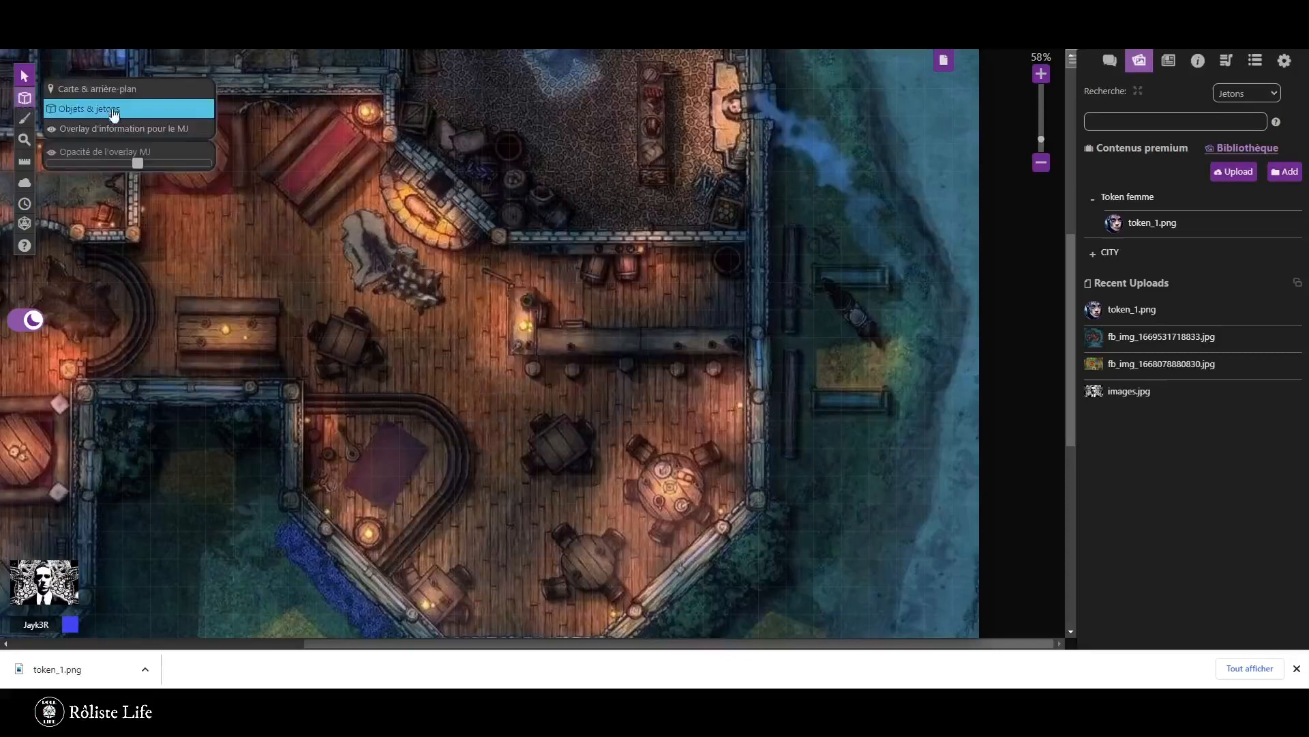
left_click(112, 133)
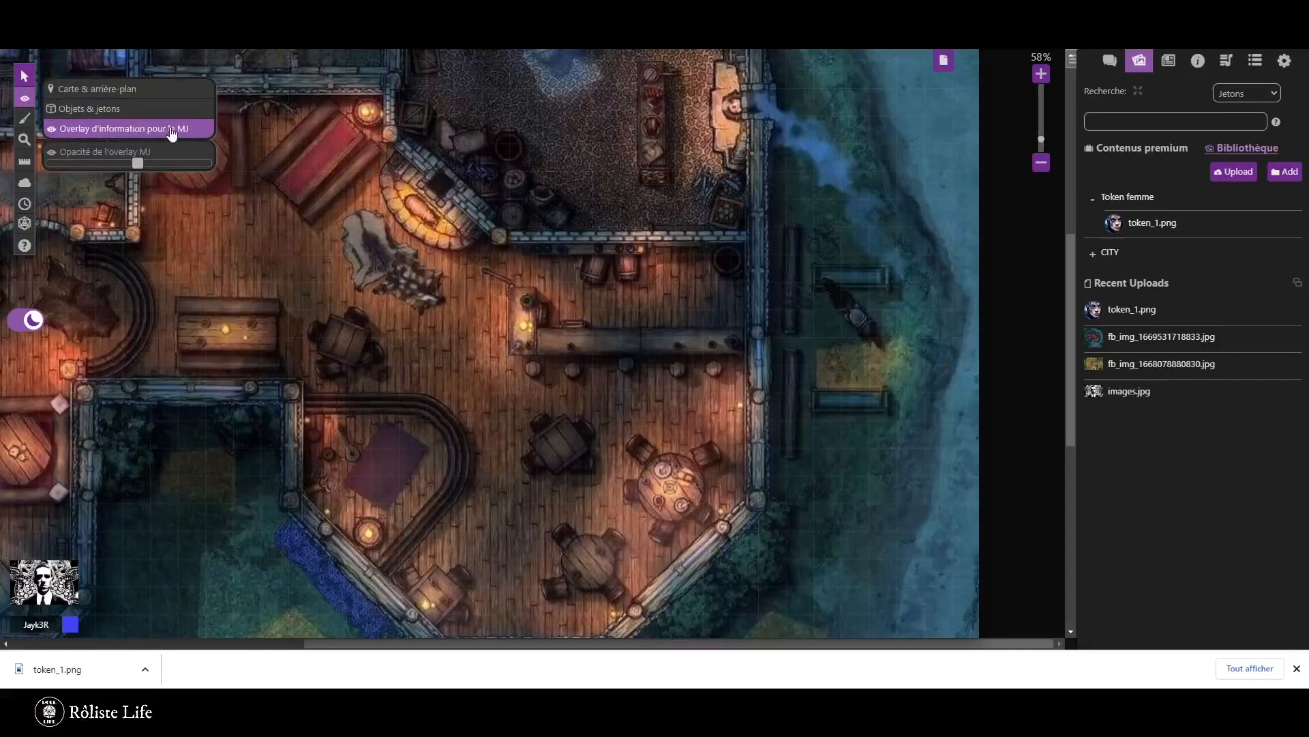
Place token_1.png on the GM overlay and position it on the open floor beside the bar counter's end.
mouse_move(1152, 229)
left_click_drag(1151, 229, 603, 408)
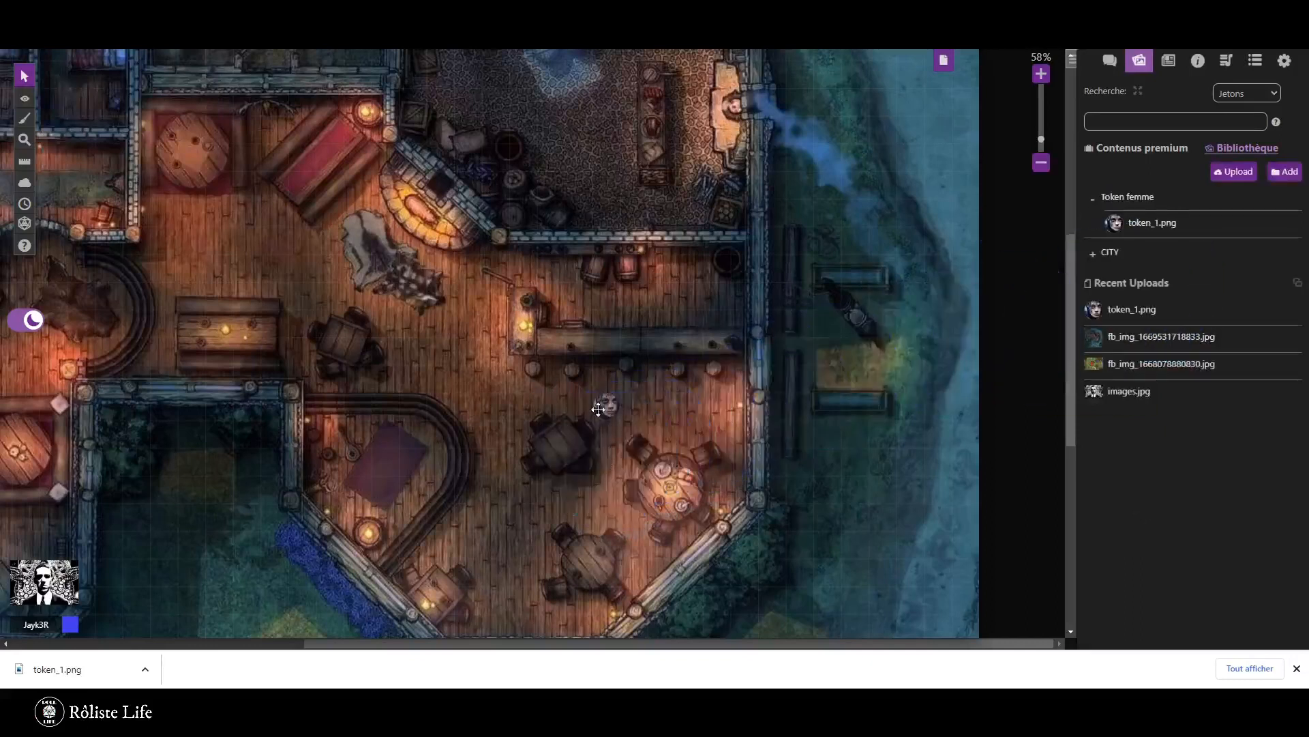
left_click_drag(612, 416, 489, 373)
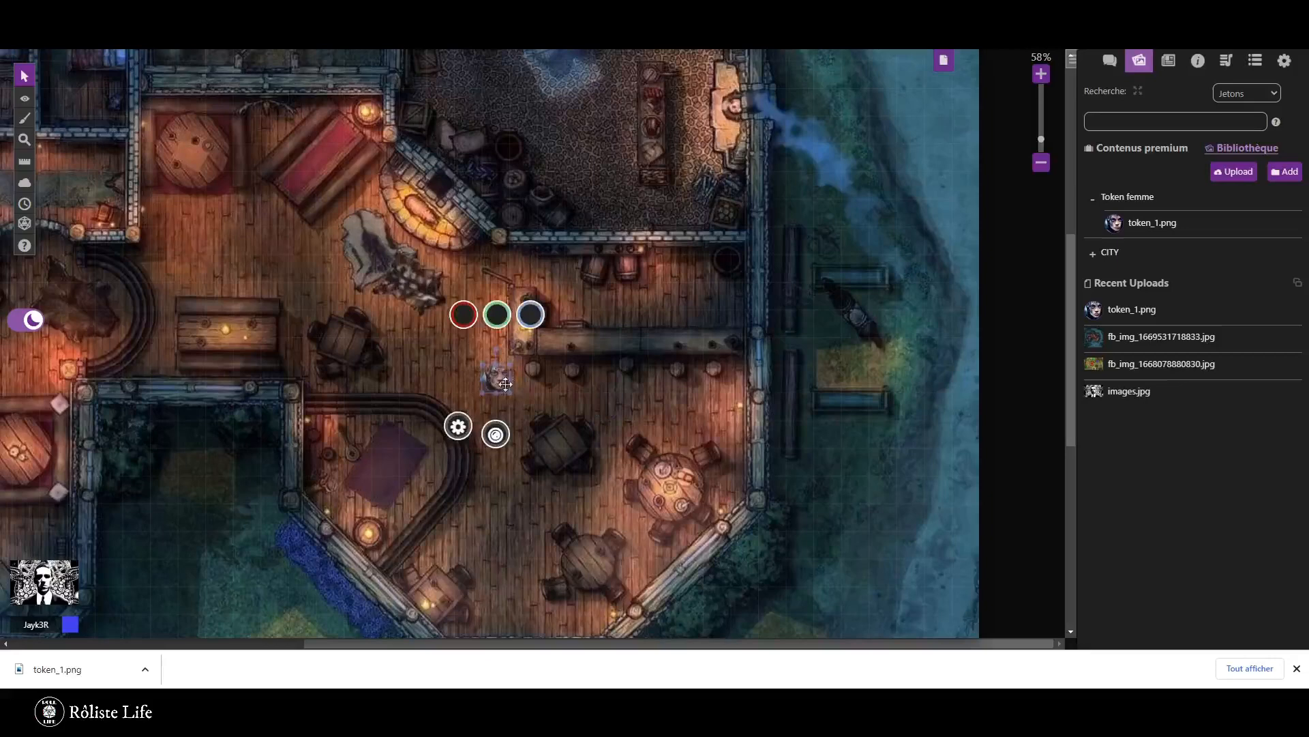
scroll(490, 374, "up", 5)
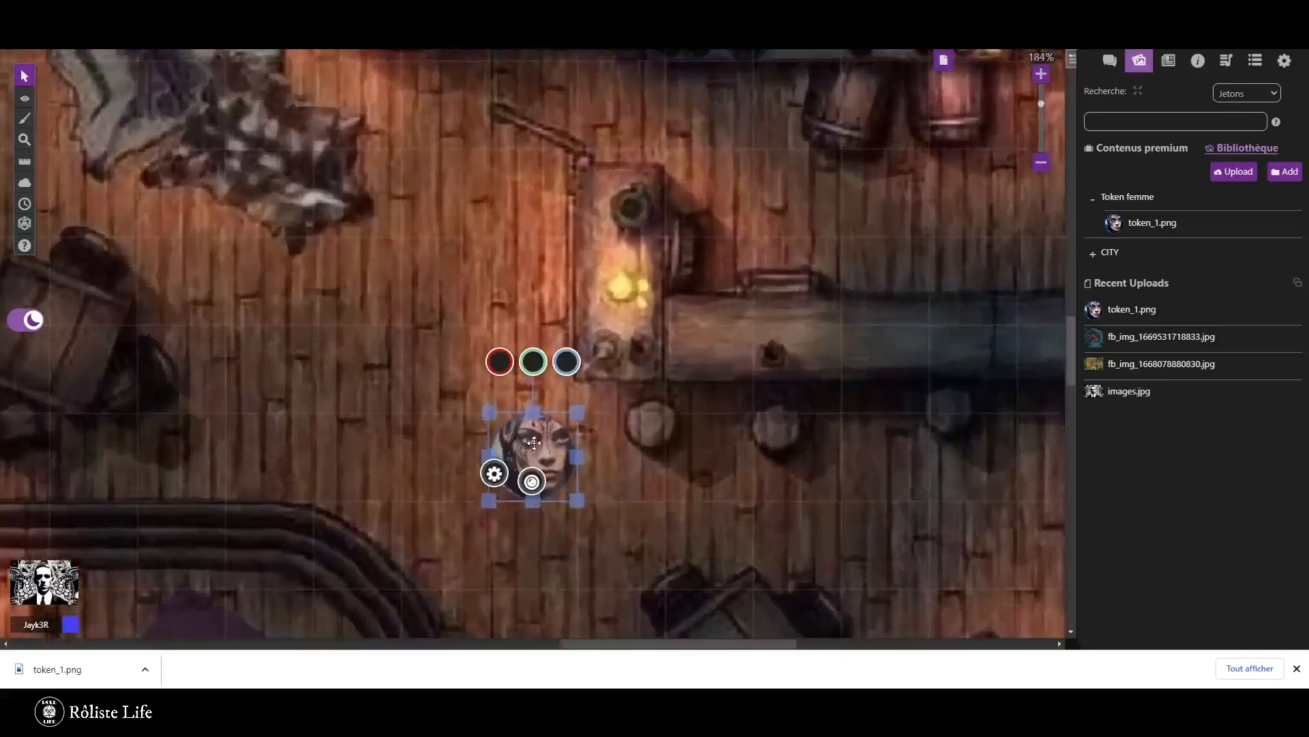
left_click(692, 454)
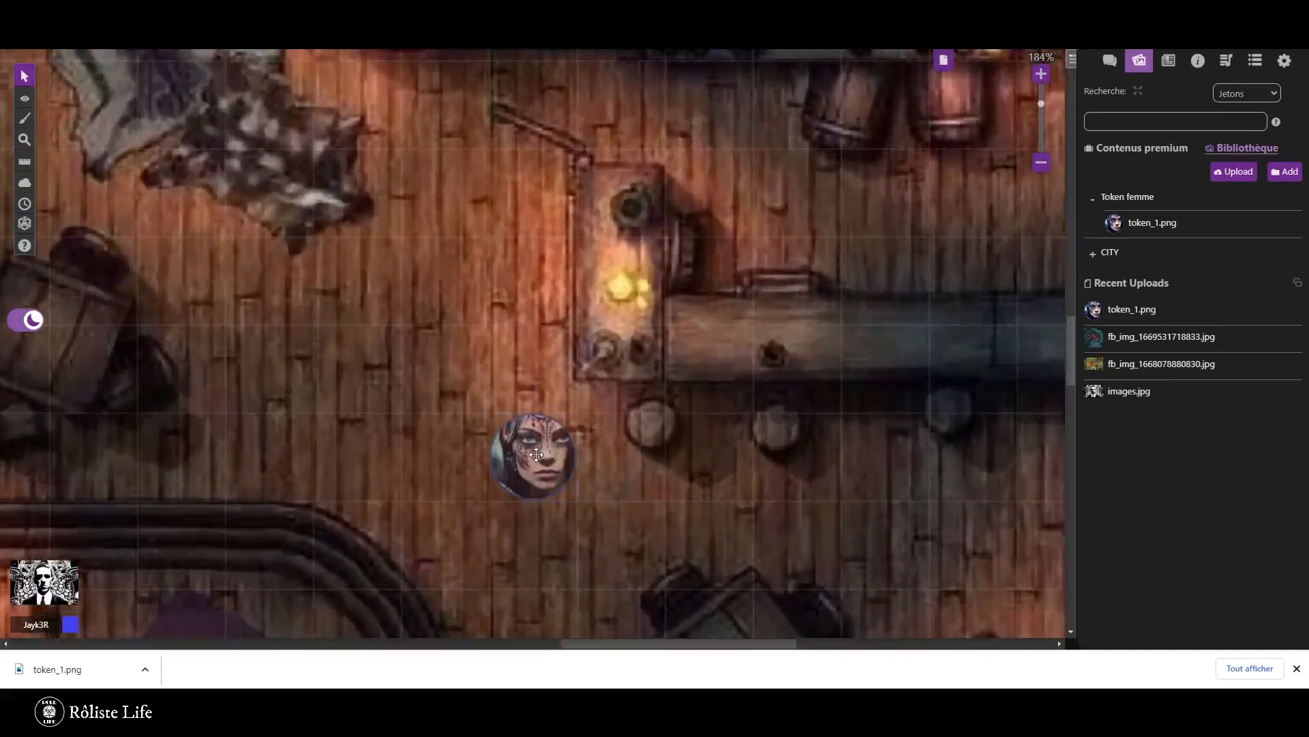
Move the woman's token from the GM layer to the token layer (Calque des jetons).
right_click(536, 454)
mouse_move(569, 445)
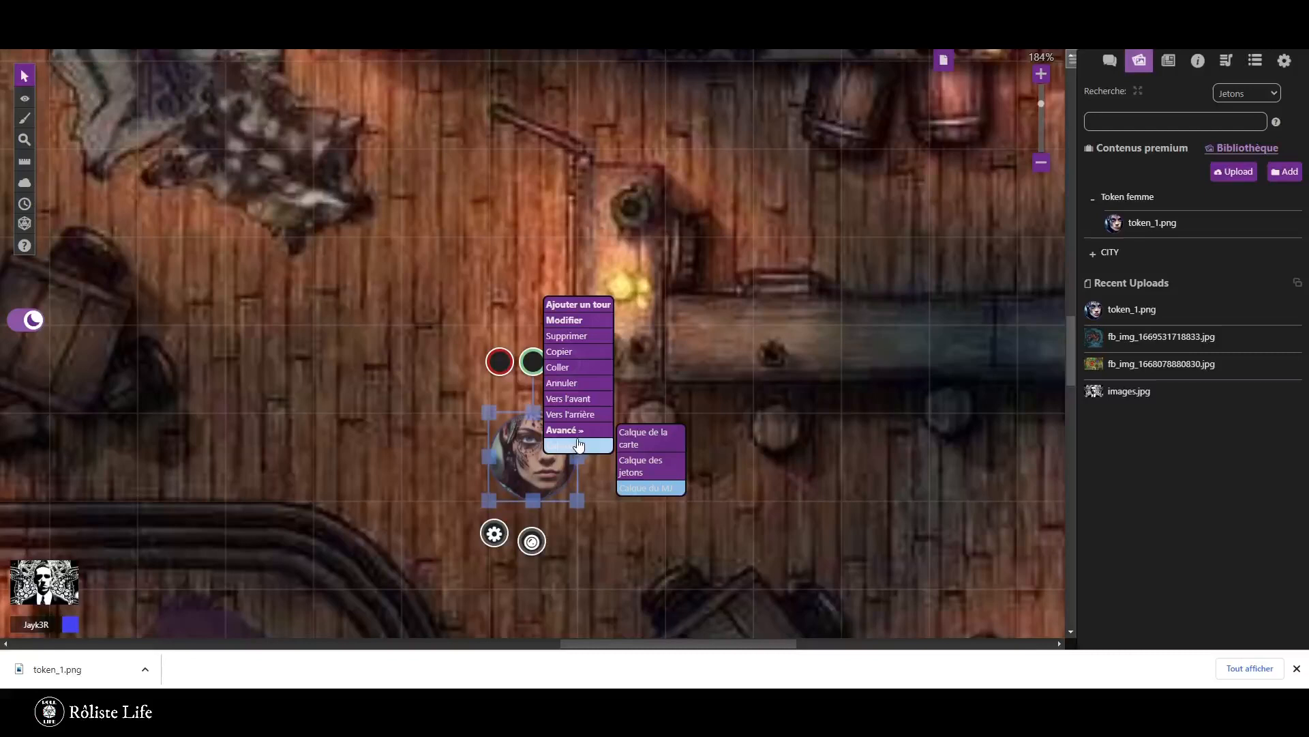
left_click(652, 473)
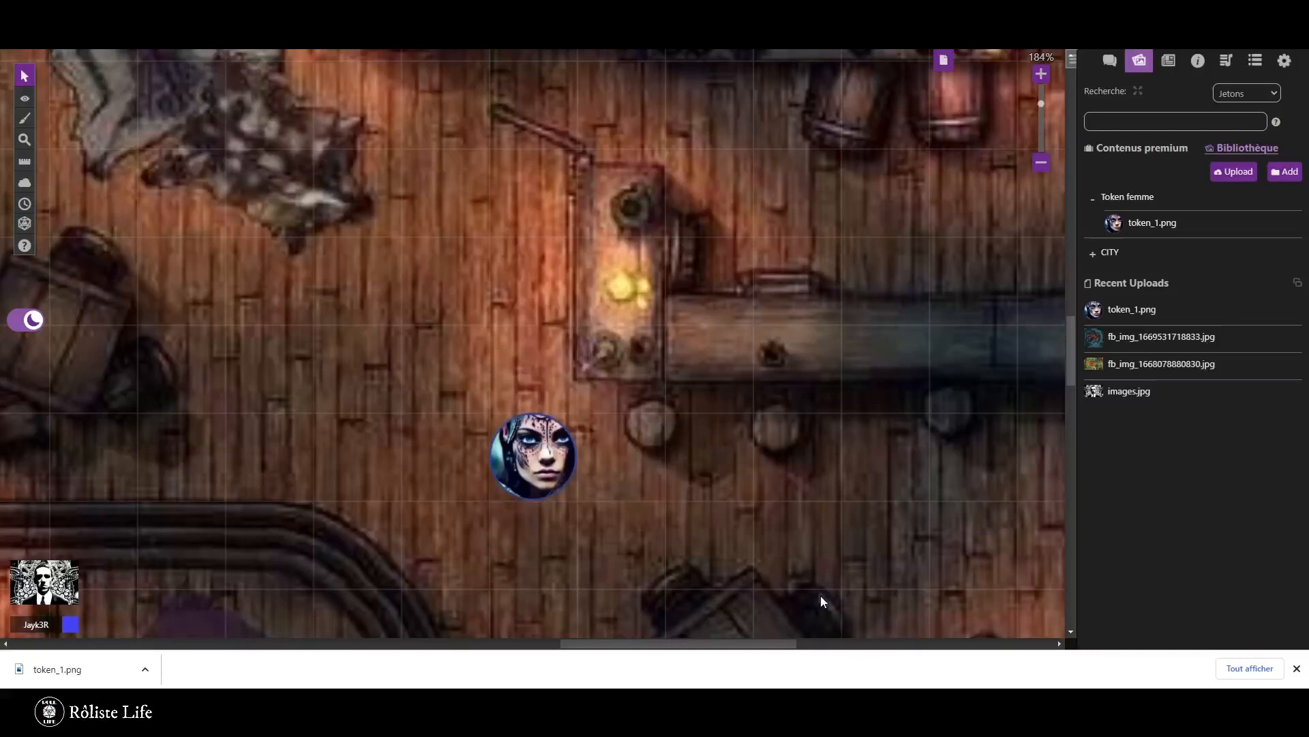
scroll(686, 524, "down", 5)
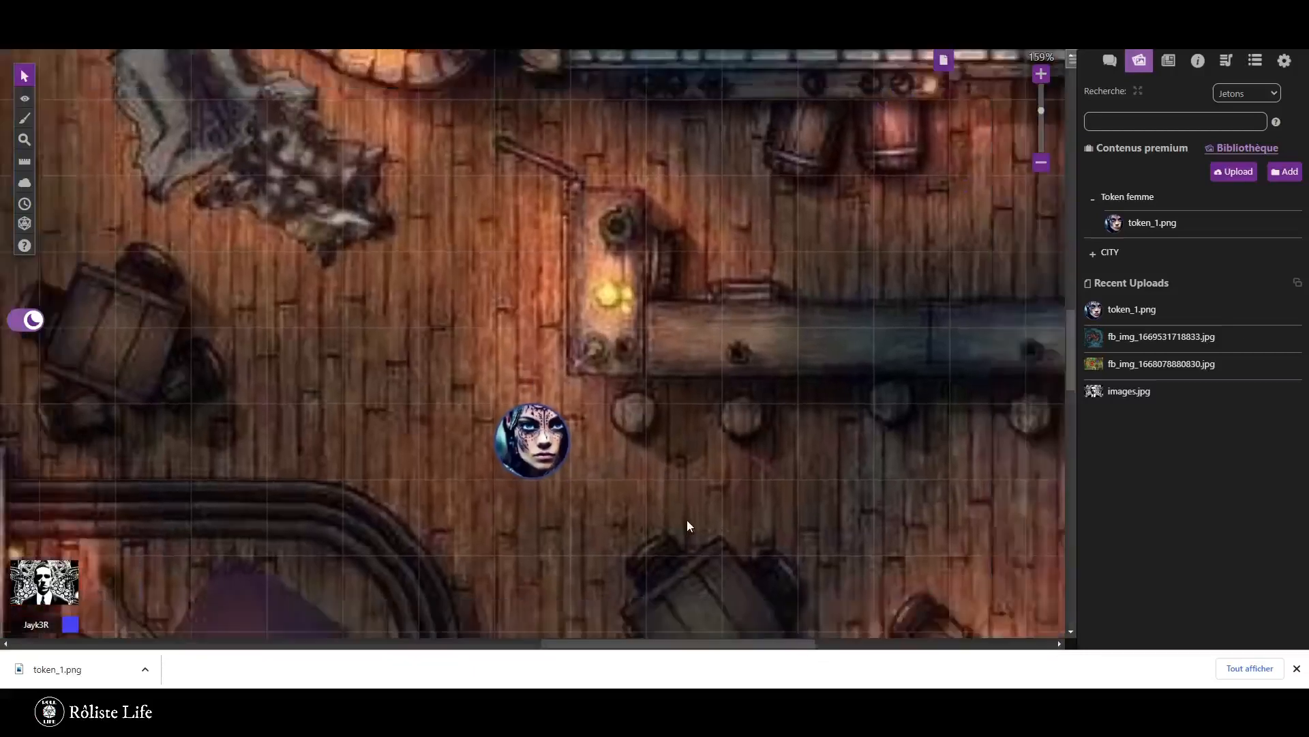
scroll(688, 523, "down", 1)
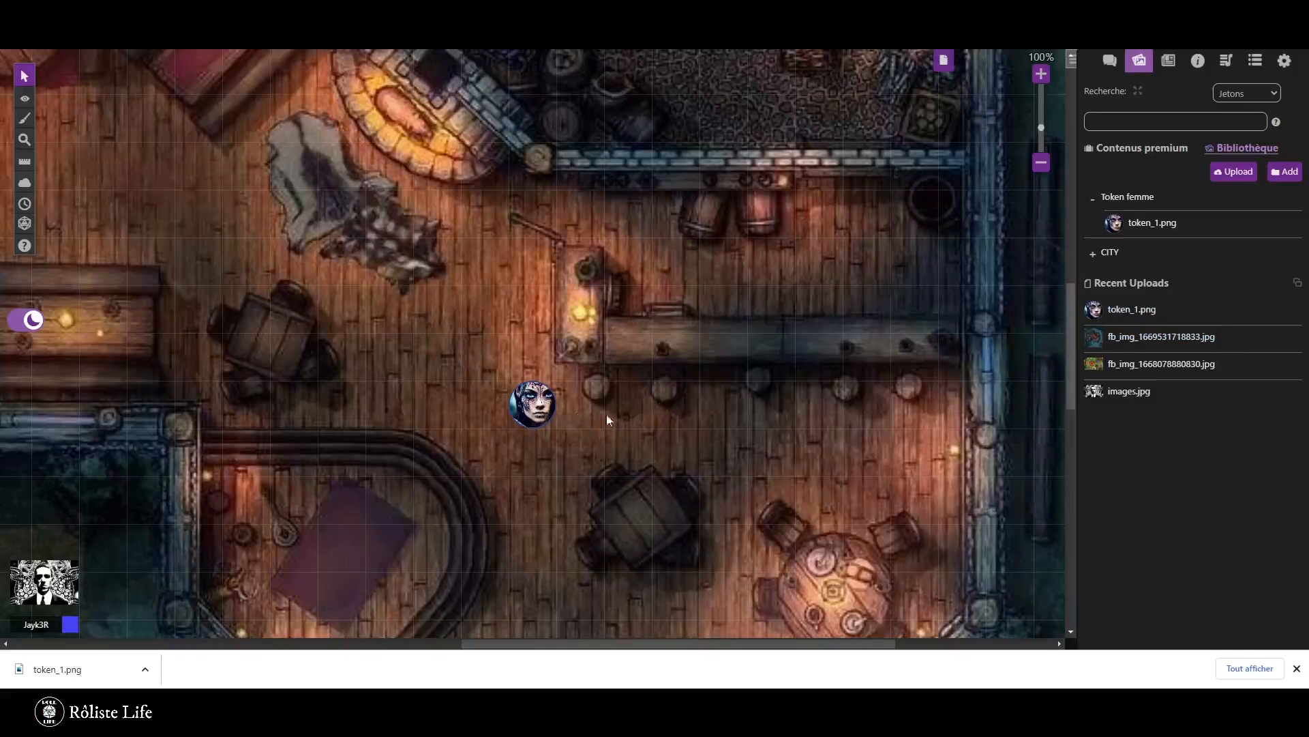
mouse_move(1150, 226)
left_click(24, 98)
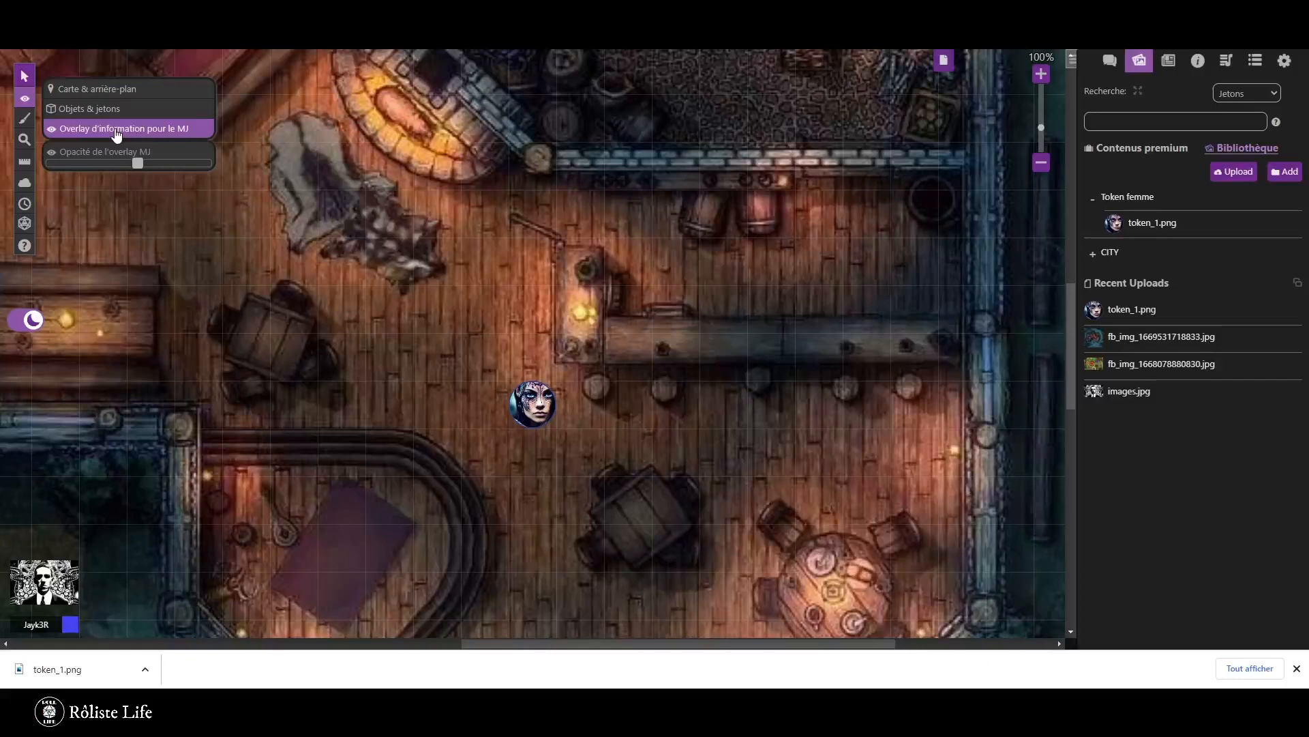
mouse_move(25, 120)
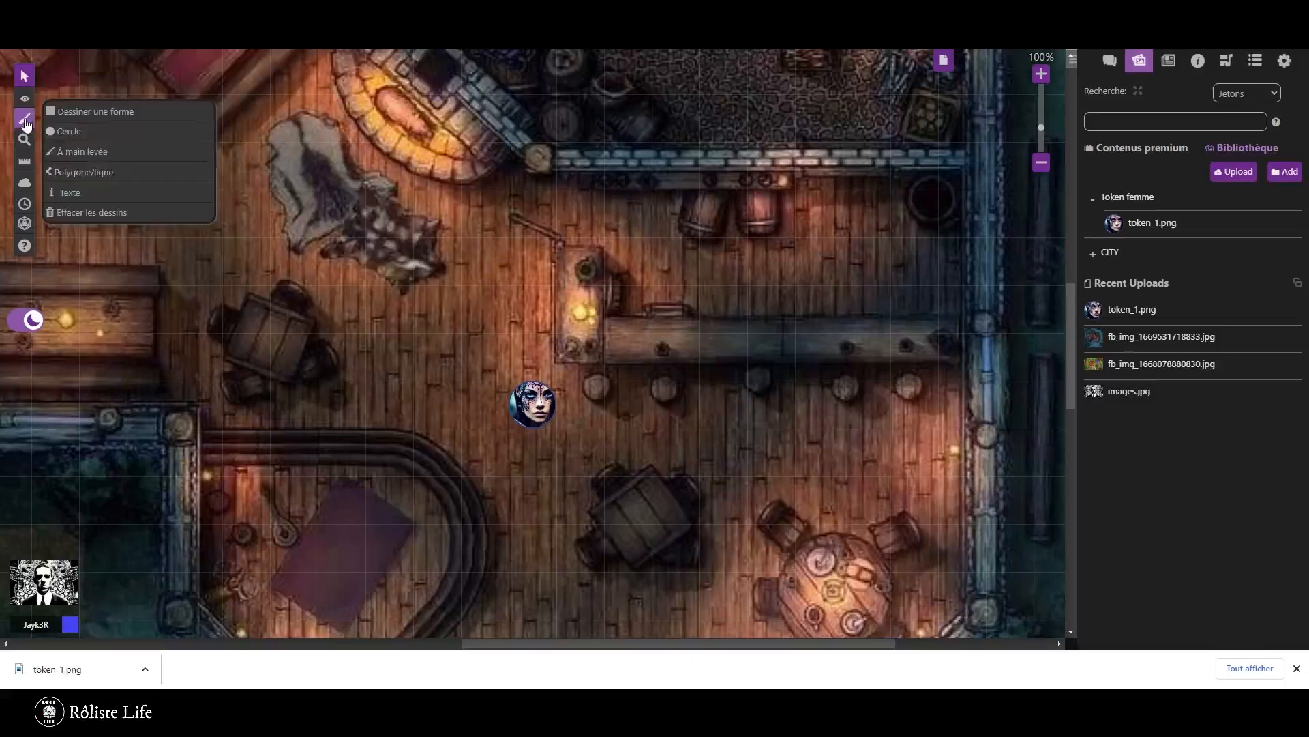
scroll(272, 255, "down", 3)
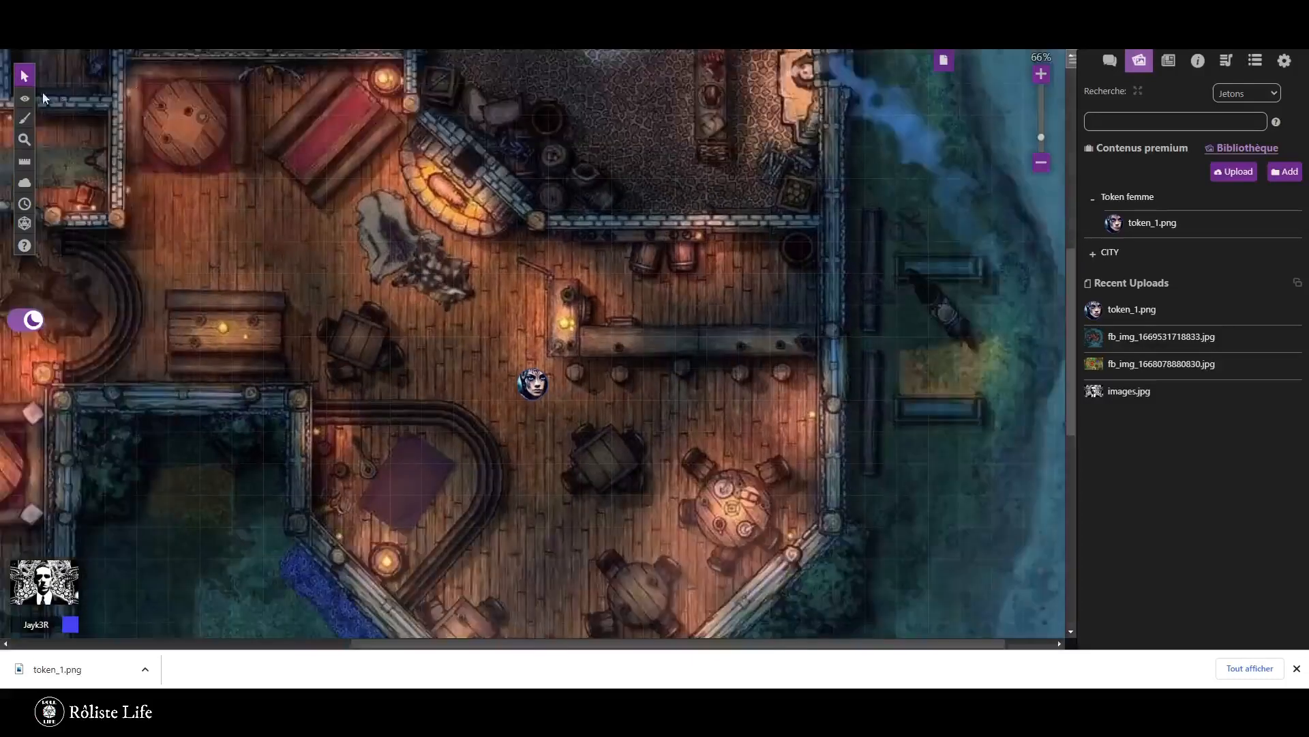
Open the first Untitled page, next to TAVERNE in the page list.
left_click(943, 62)
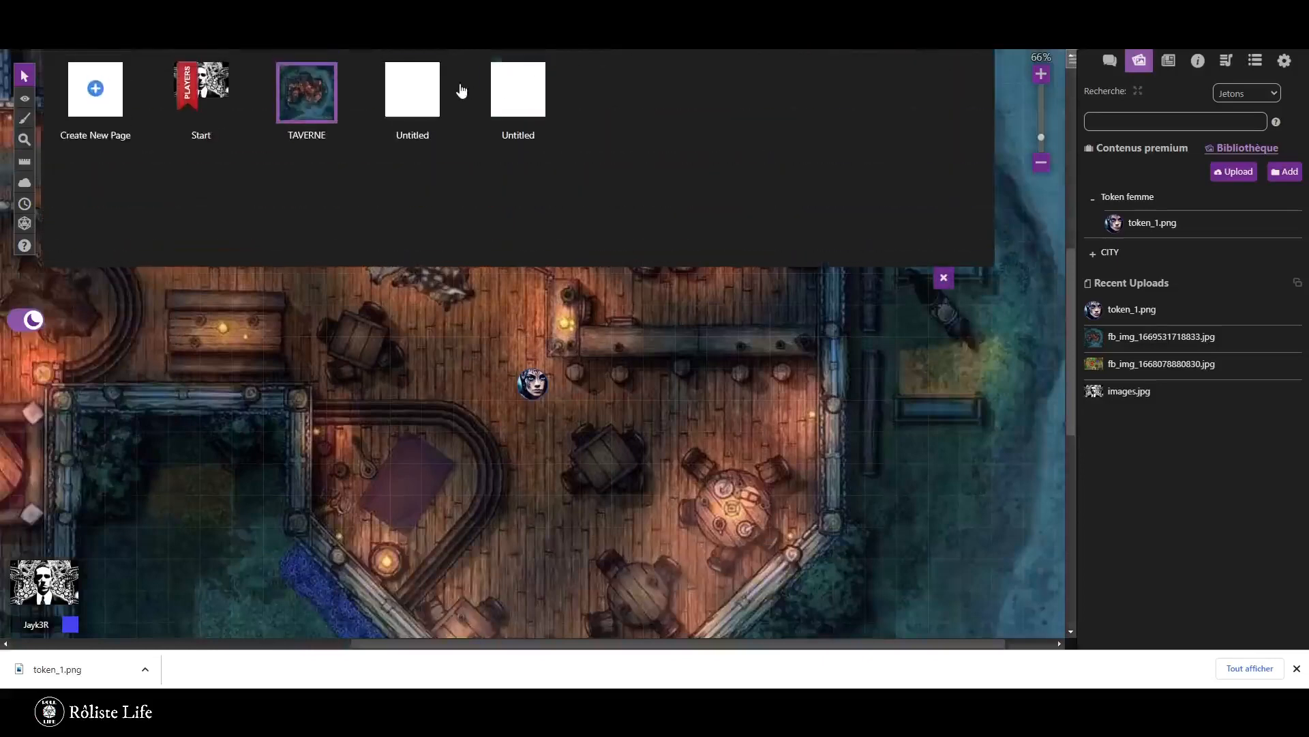
left_click(424, 89)
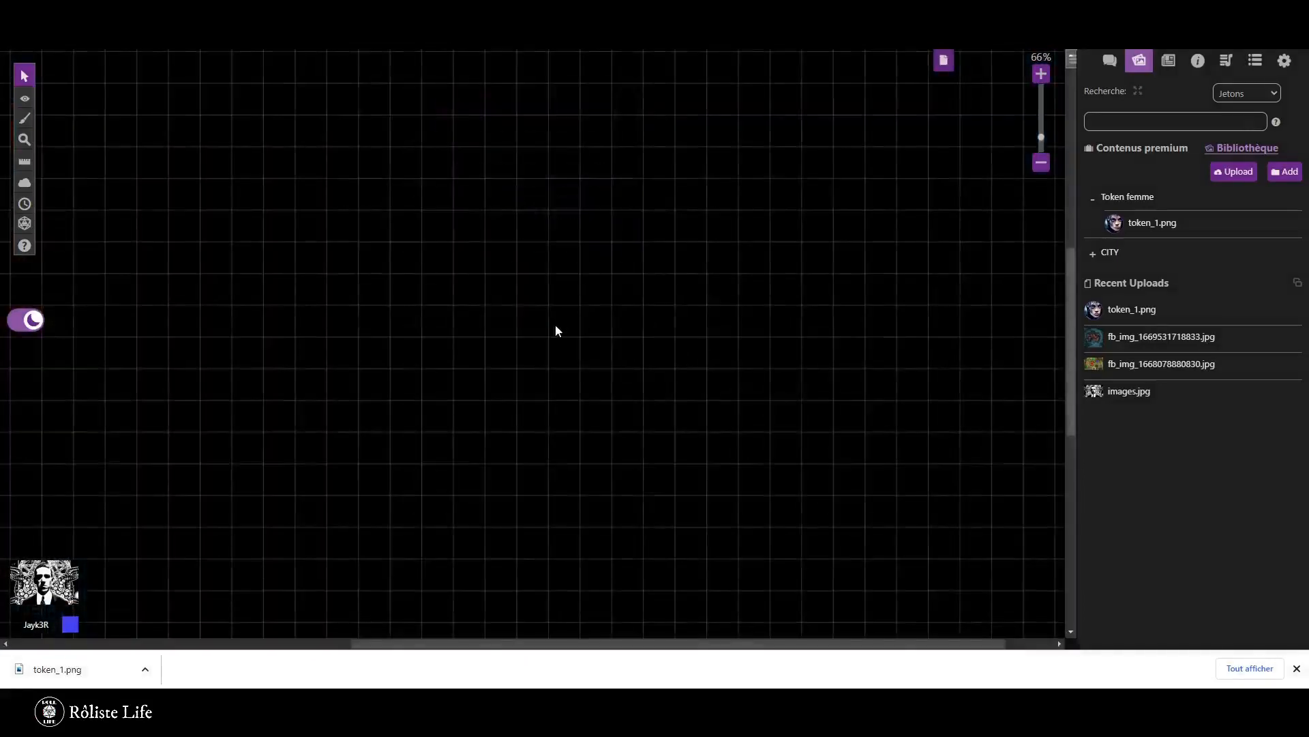
scroll(555, 326, "down", 3)
Set the open Untitled page's board color to white (#ffffff), turn off its grid and save the page settings.
left_click(943, 60)
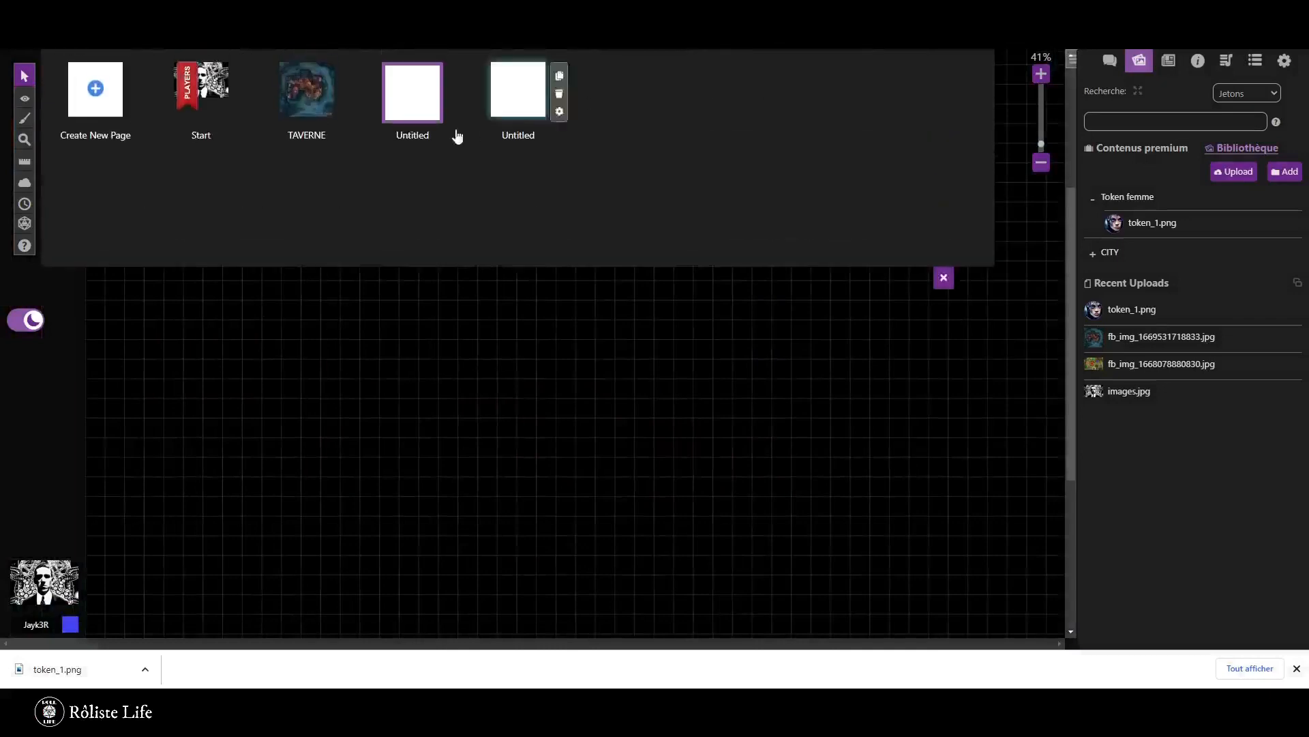
mouse_move(416, 137)
left_click(453, 113)
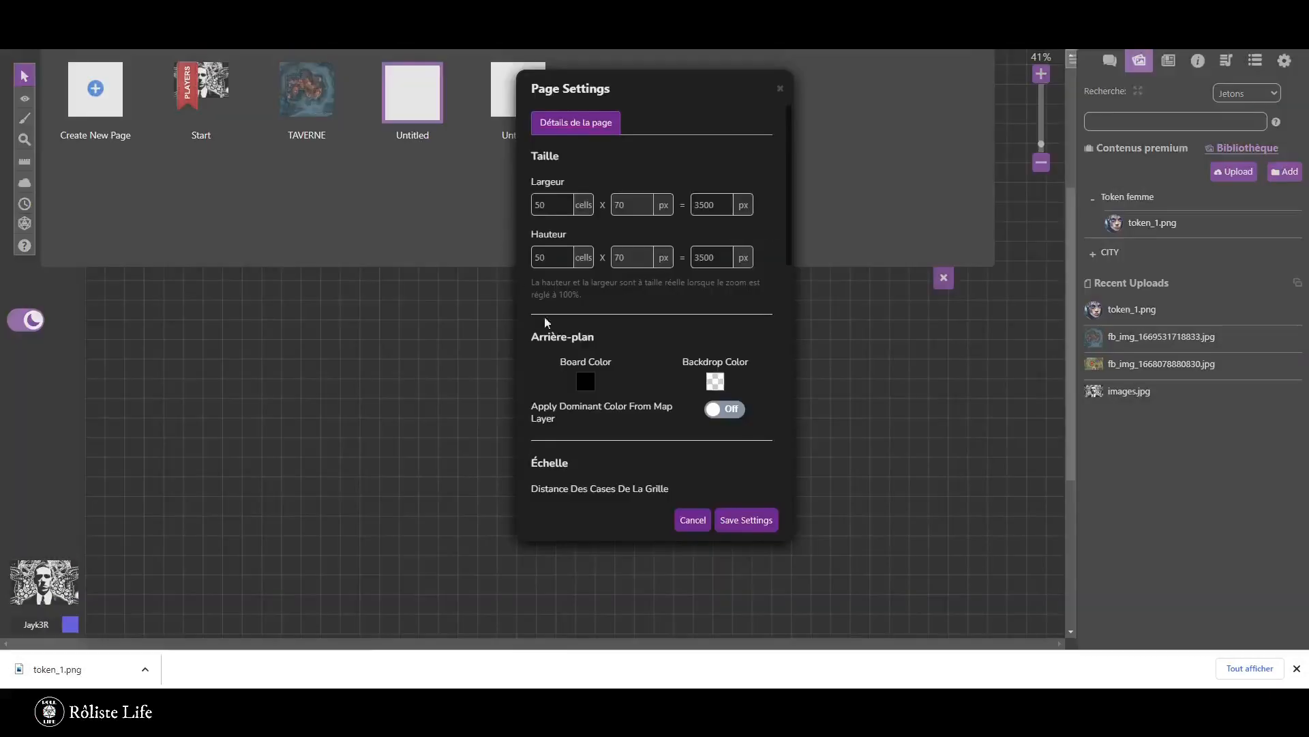
left_click(586, 381)
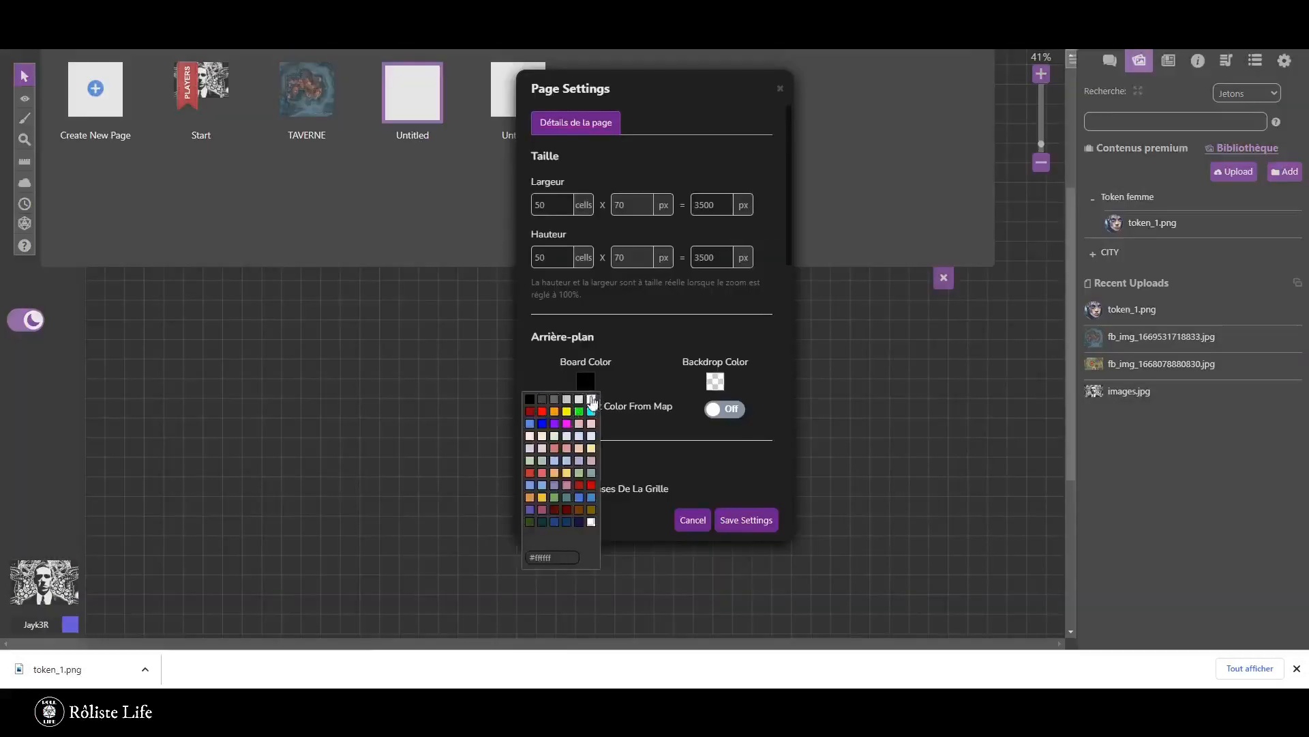
left_click(591, 400)
scroll(655, 450, "down", 3)
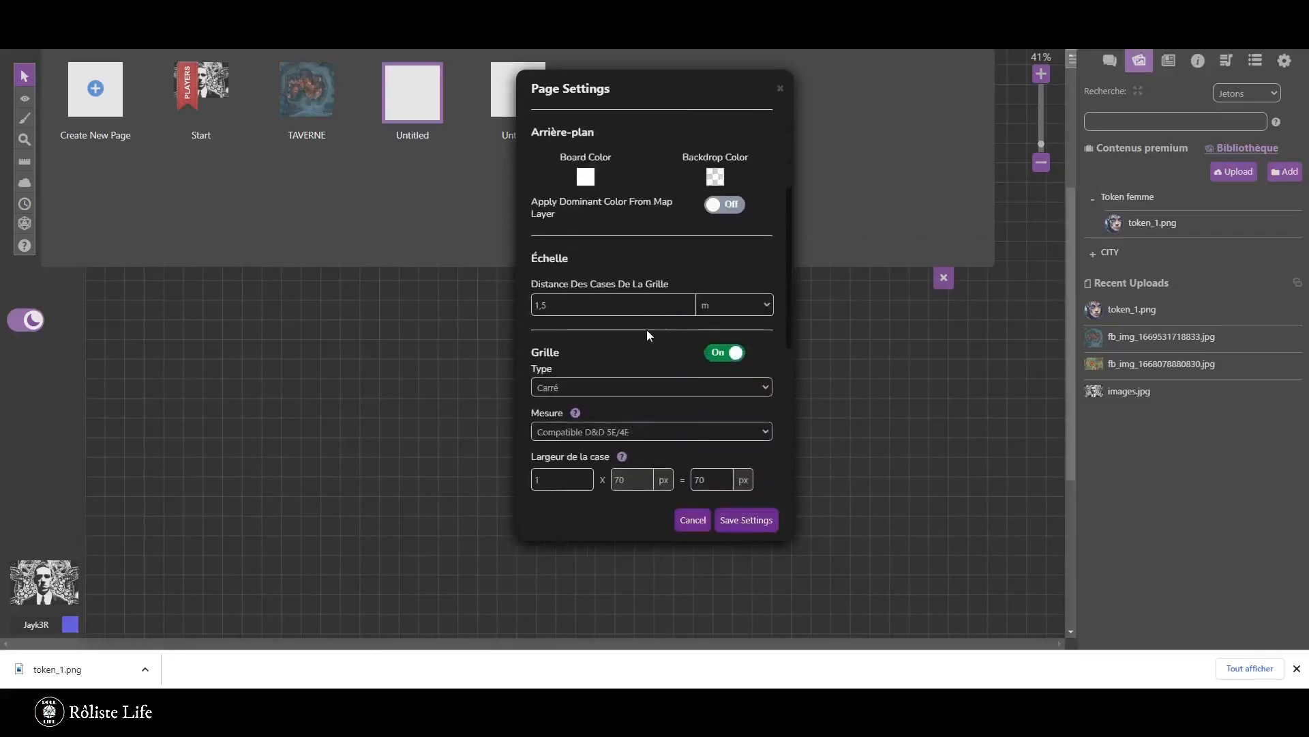
left_click(722, 359)
left_click(751, 520)
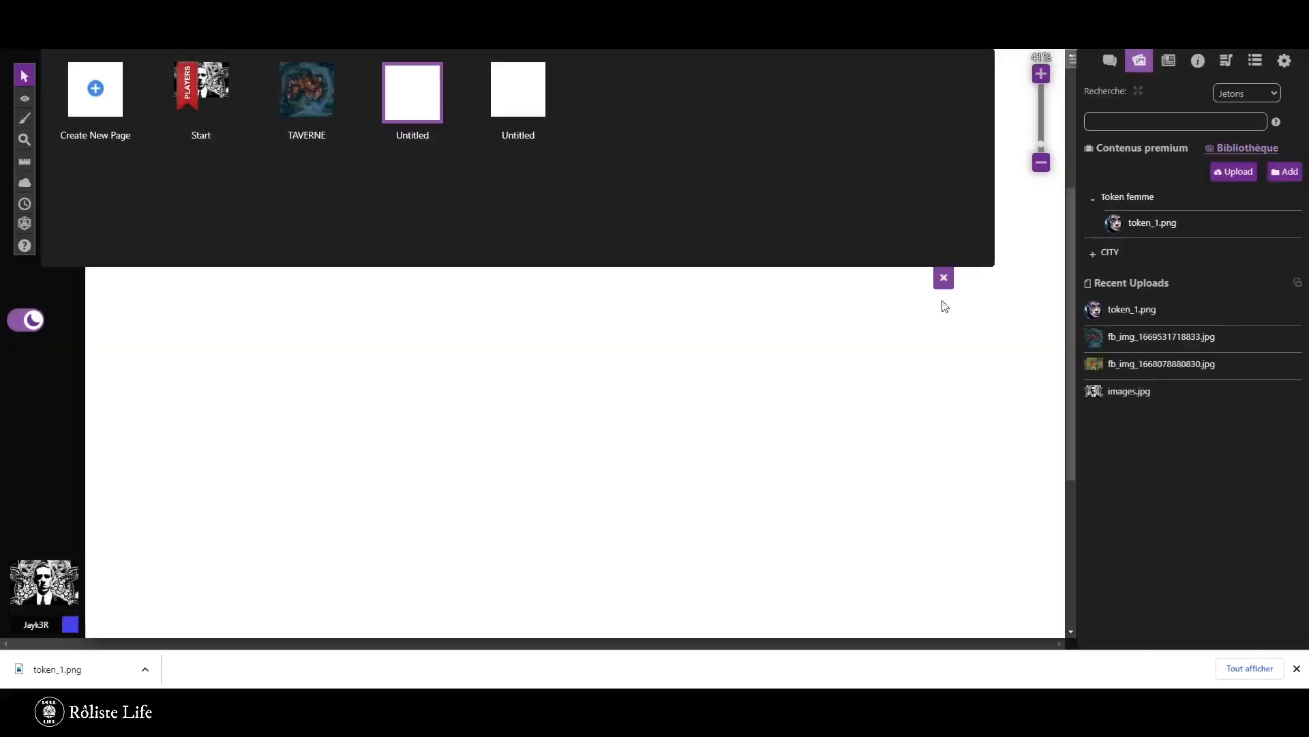
left_click(943, 278)
Draw five overlapping rectangles of different sizes on the blank white page with a black outline and transparent fill.
scroll(426, 249, "down", 5)
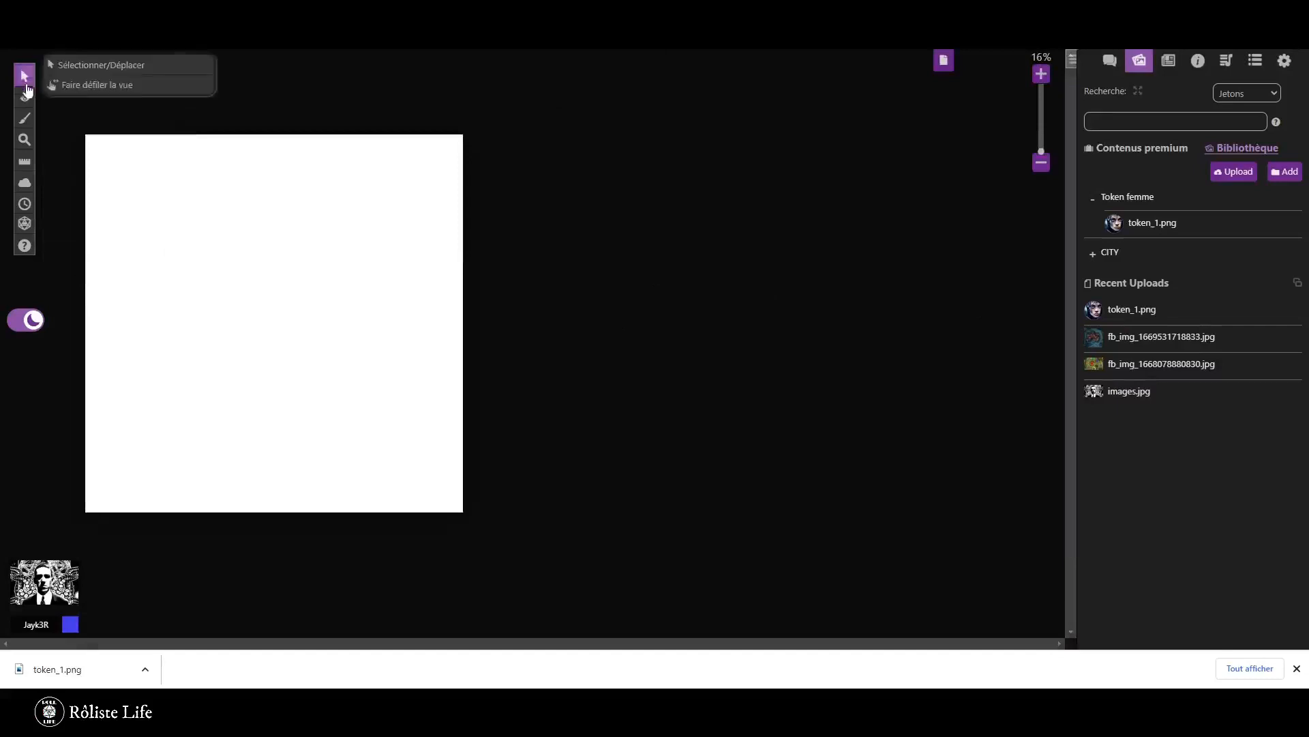
mouse_move(25, 127)
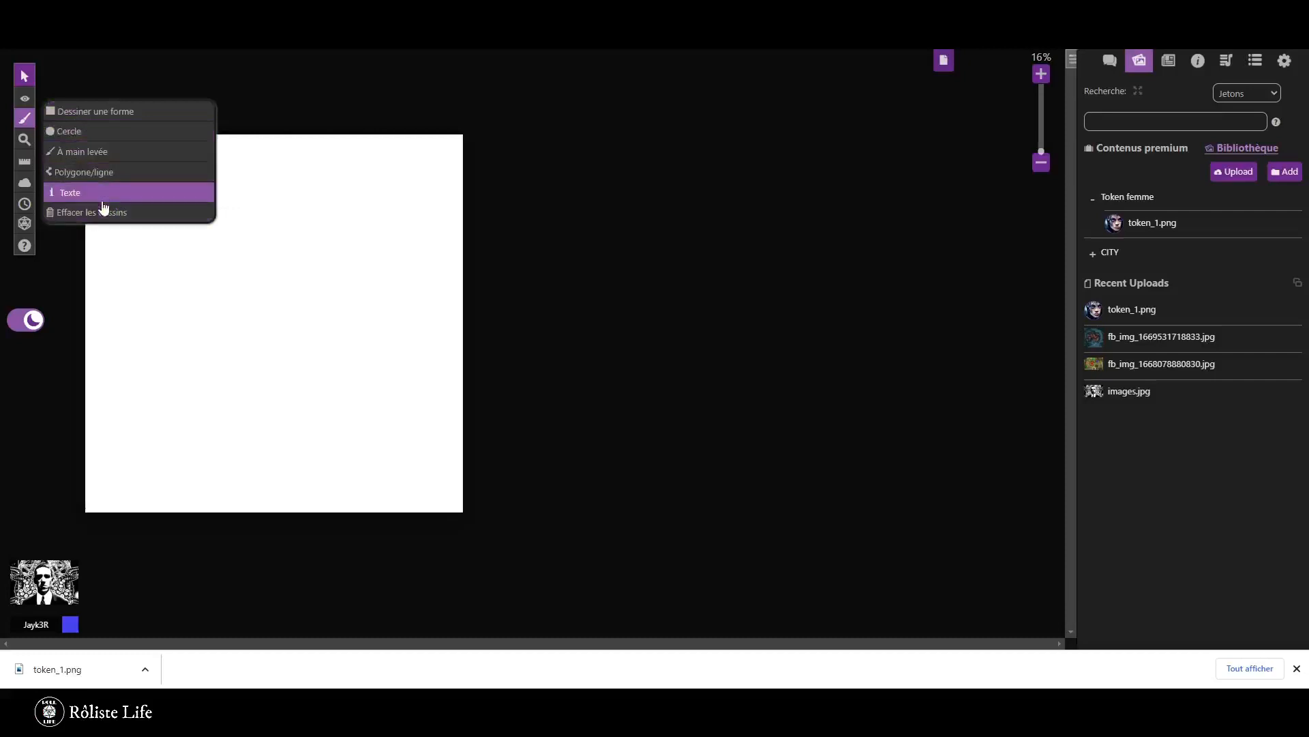
left_click(114, 113)
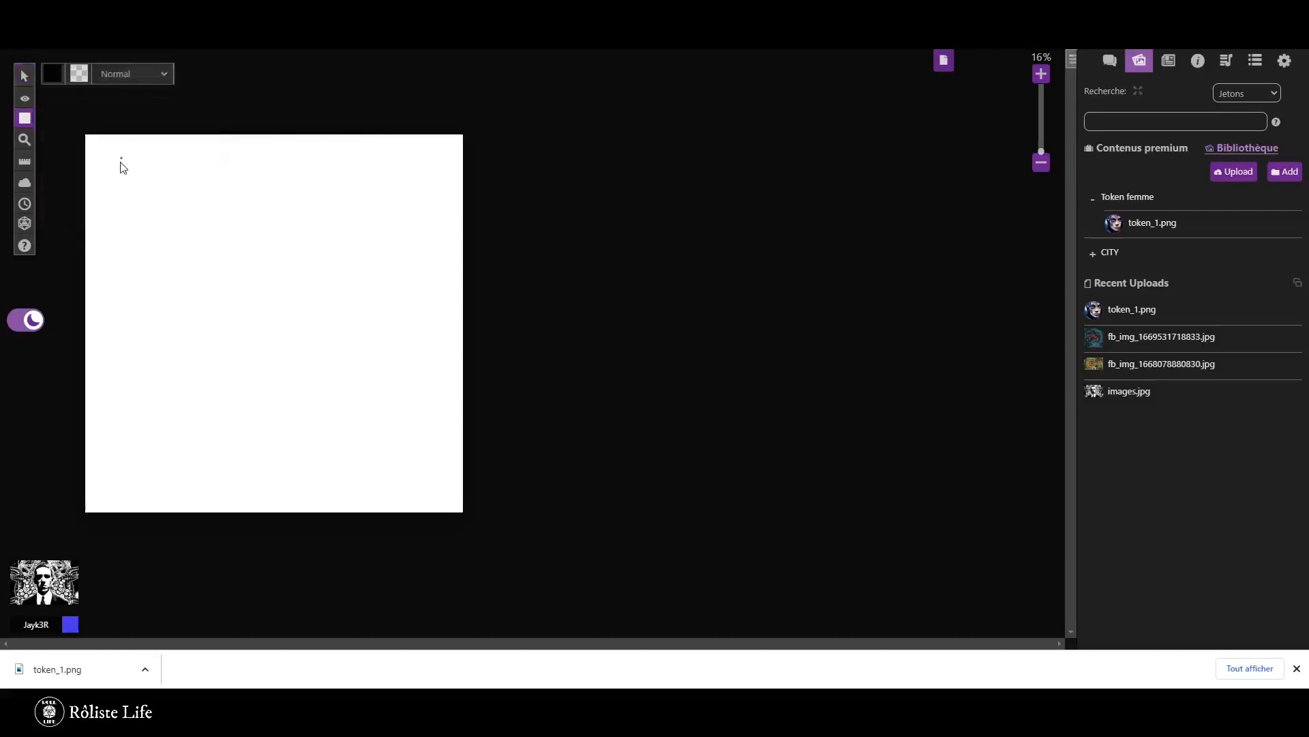
left_click_drag(120, 162, 371, 391)
left_click_drag(248, 312, 381, 478)
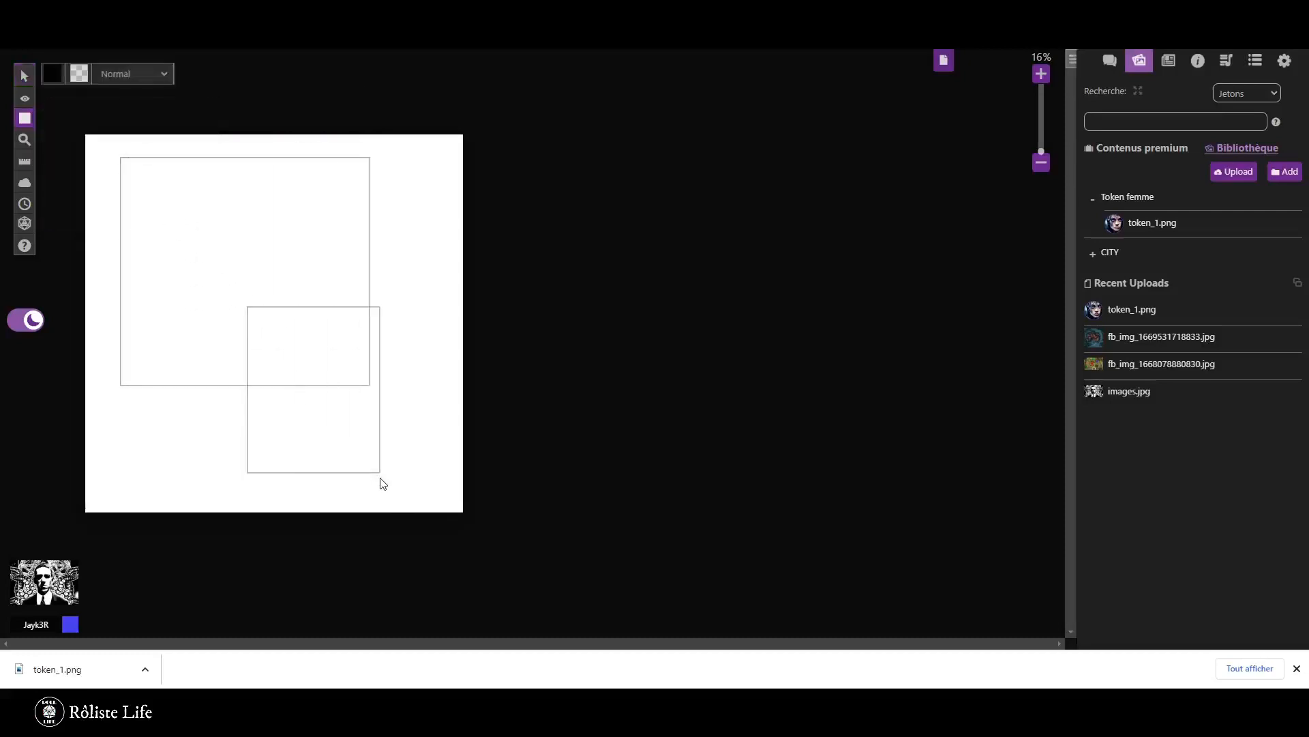
left_click_drag(312, 213, 429, 358)
mouse_move(181, 229)
left_mouse_down()
mouse_move(196, 286)
mouse_move(267, 403)
left_mouse_up()
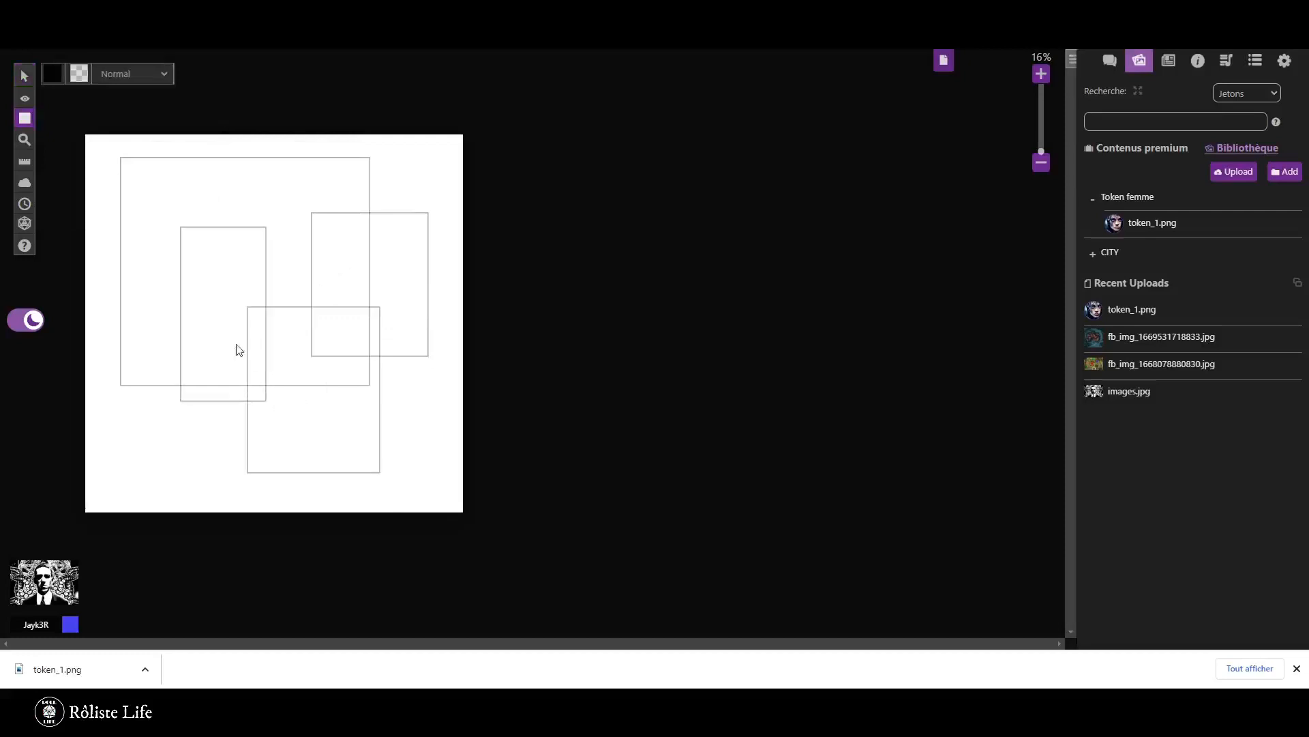
left_click_drag(123, 298, 216, 447)
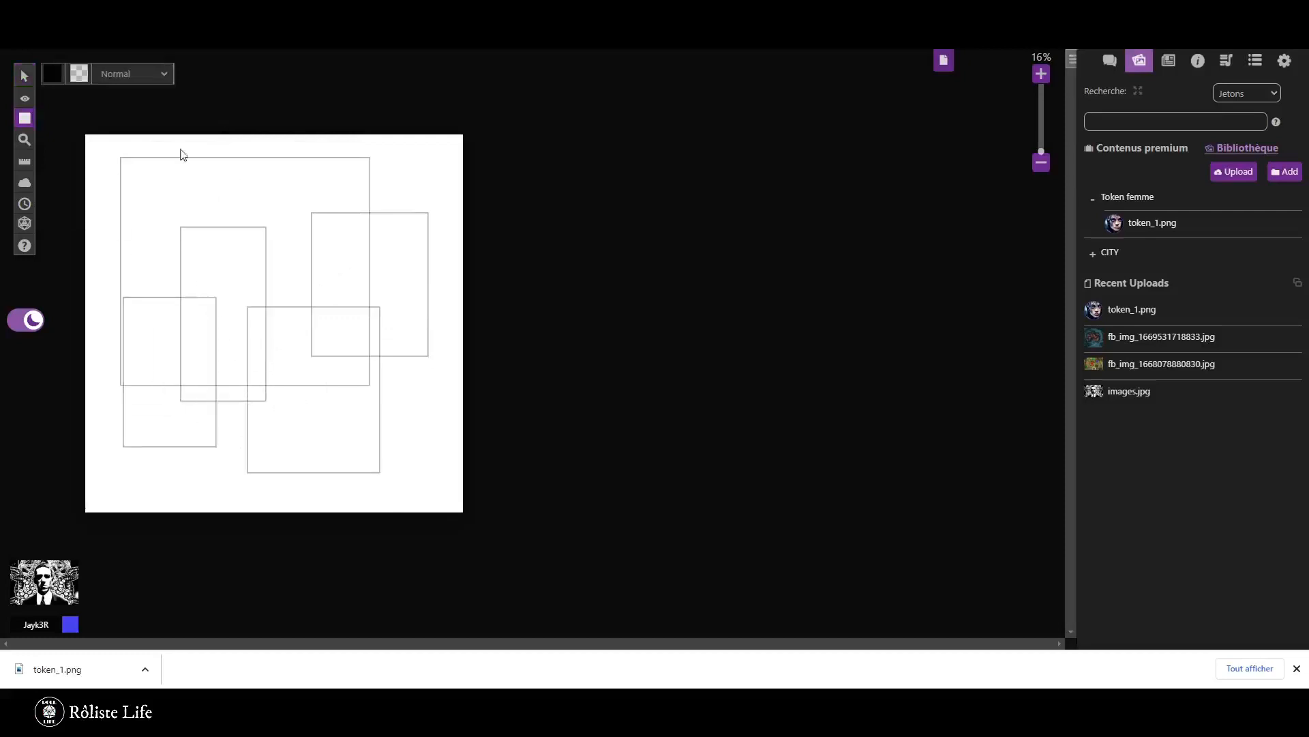
Select all five rectangles on the GM layer and move them to the token layer (Calque des jetons).
left_click(26, 77)
mouse_move(26, 100)
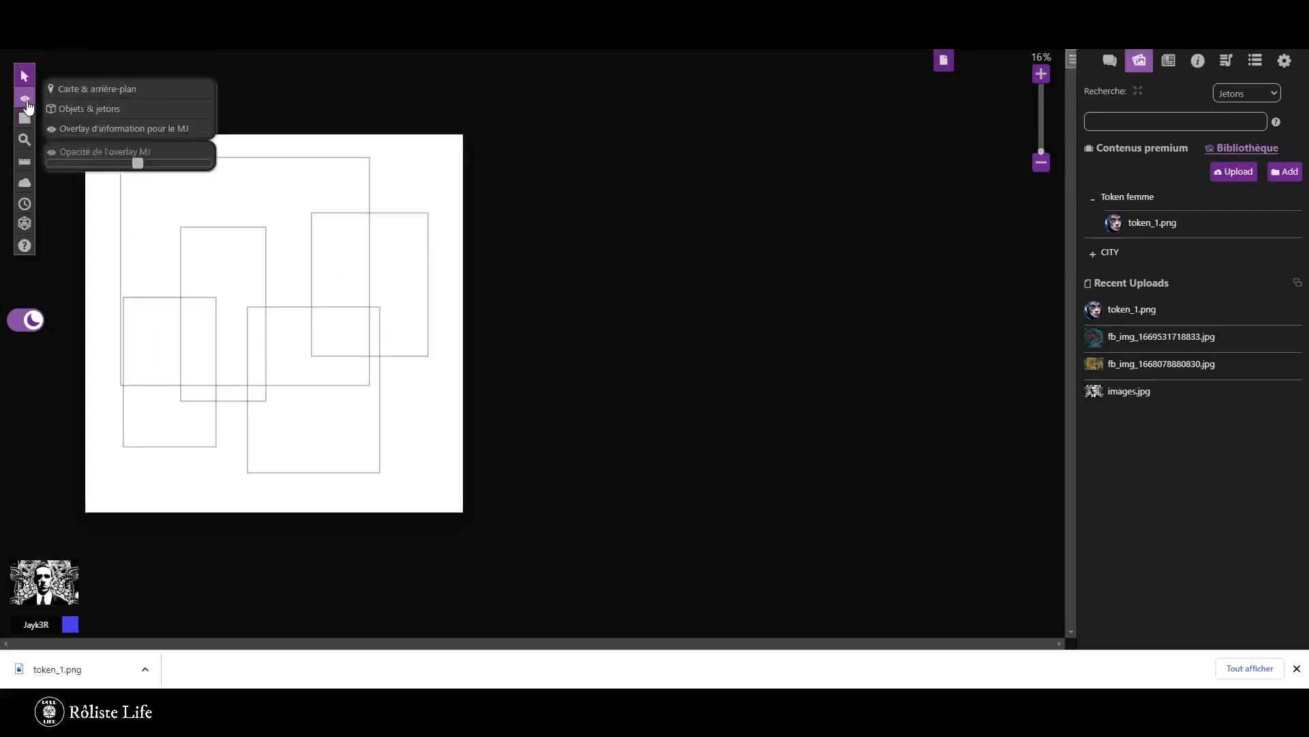
left_click(84, 111)
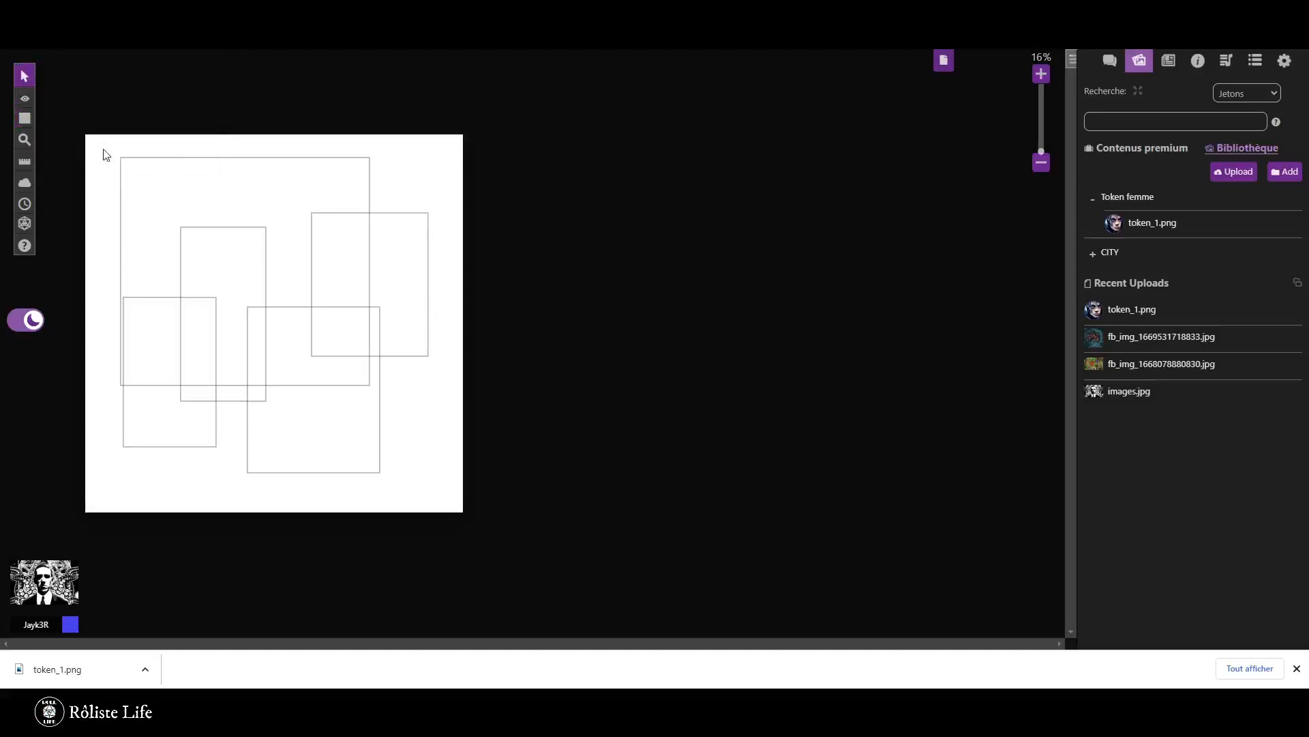
left_click_drag(104, 153, 431, 485)
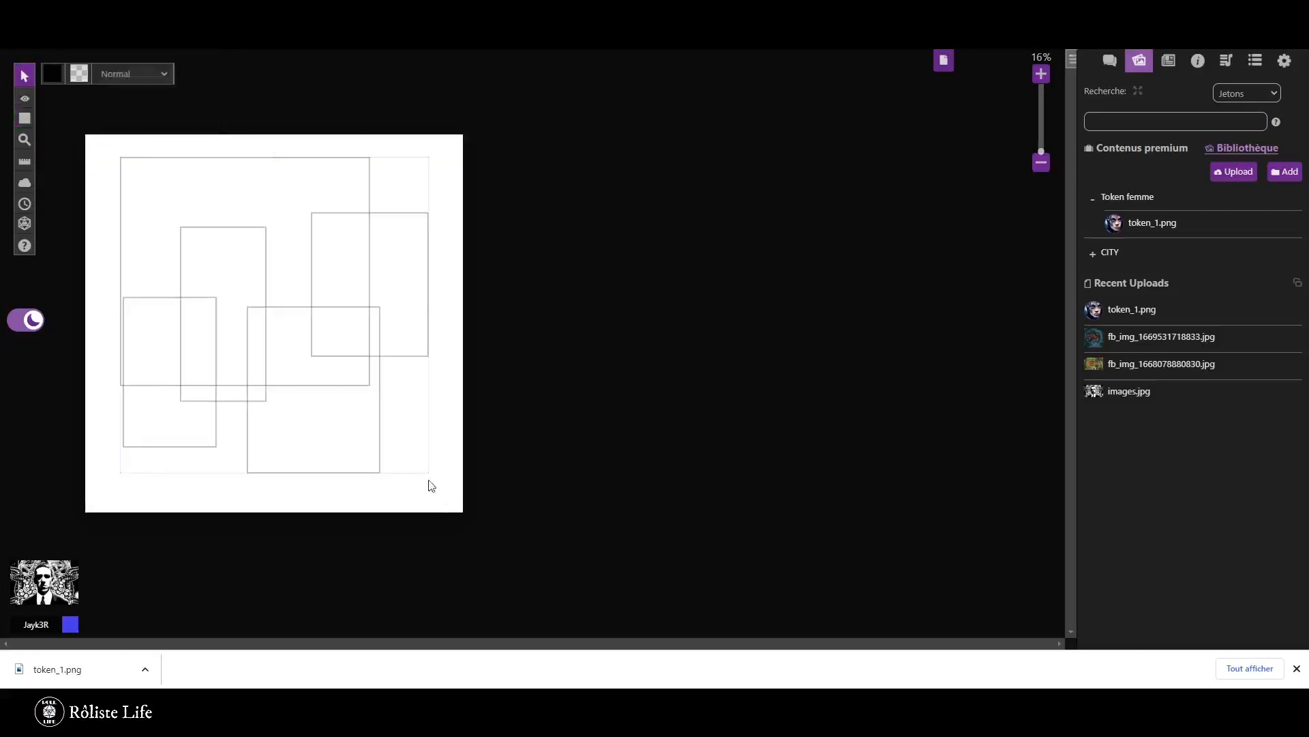
right_click(367, 377)
mouse_move(399, 374)
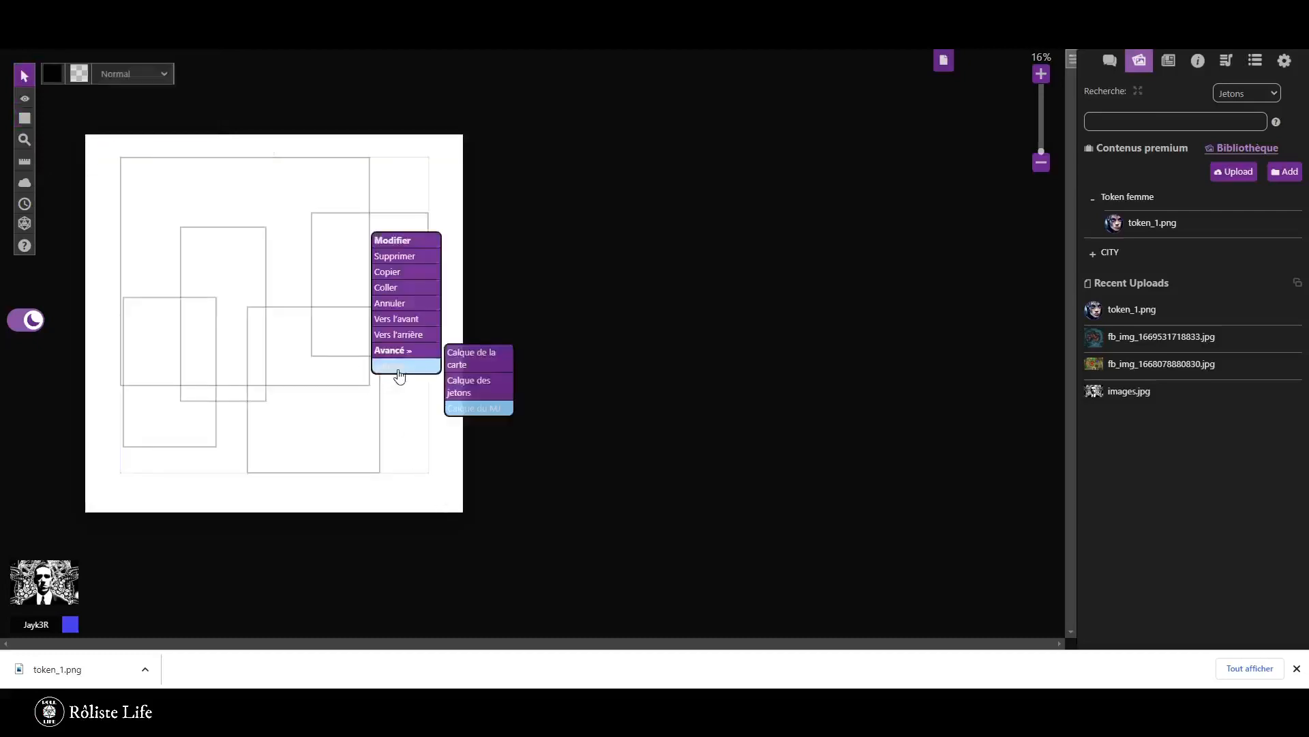
left_click(460, 397)
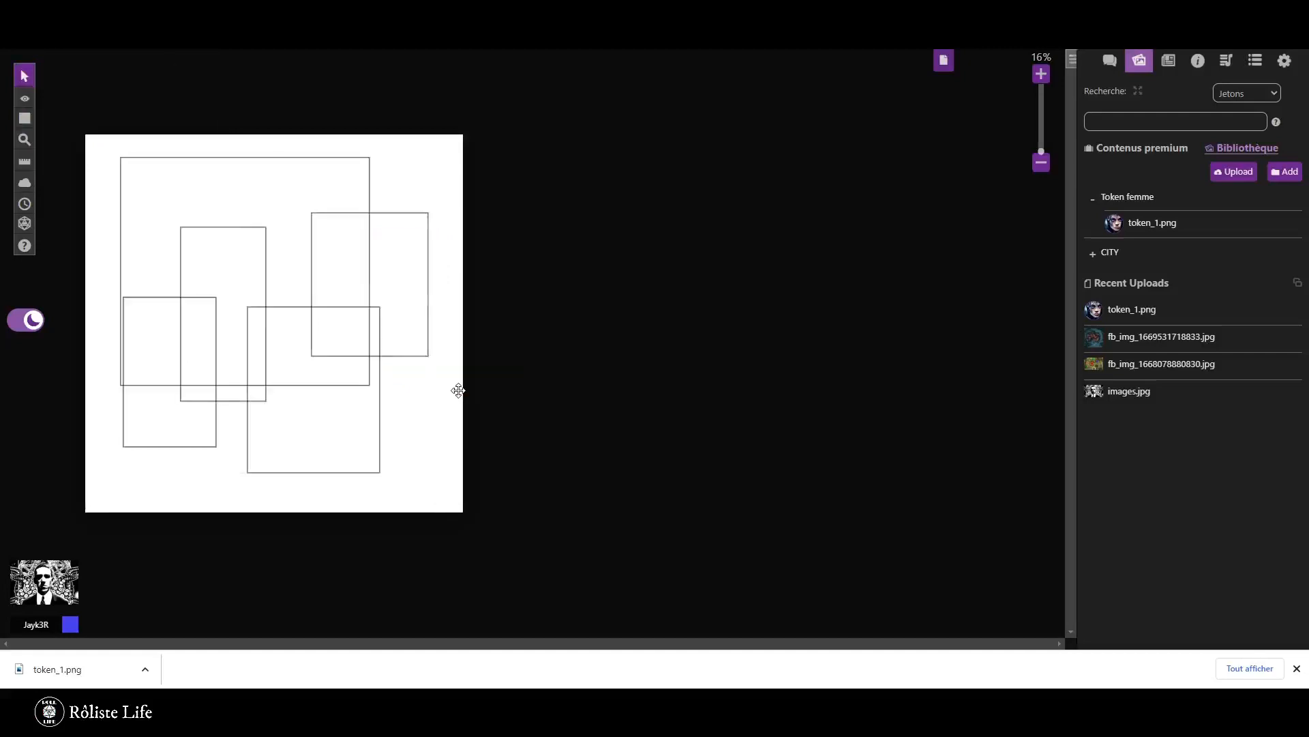
Switch to the Objets & jetons layer and delete all five rectangles from the white page.
mouse_move(24, 118)
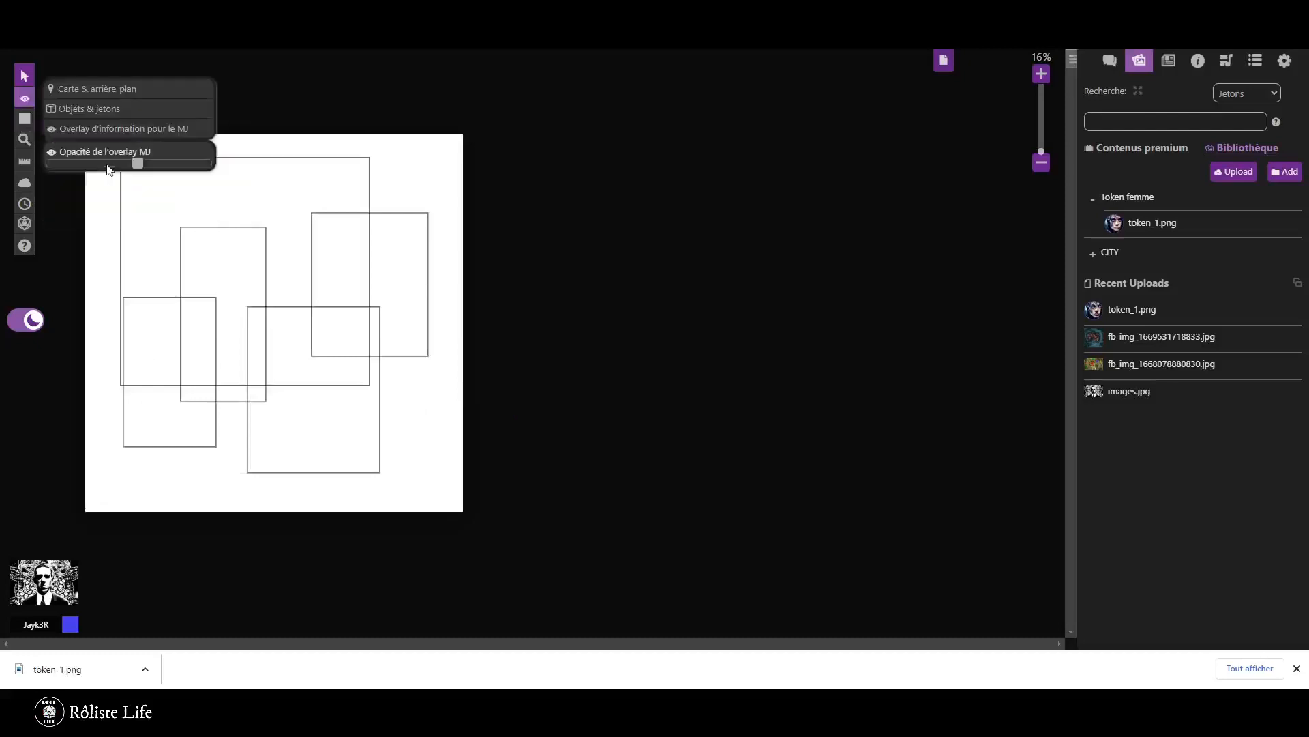
left_click_drag(101, 151, 424, 483)
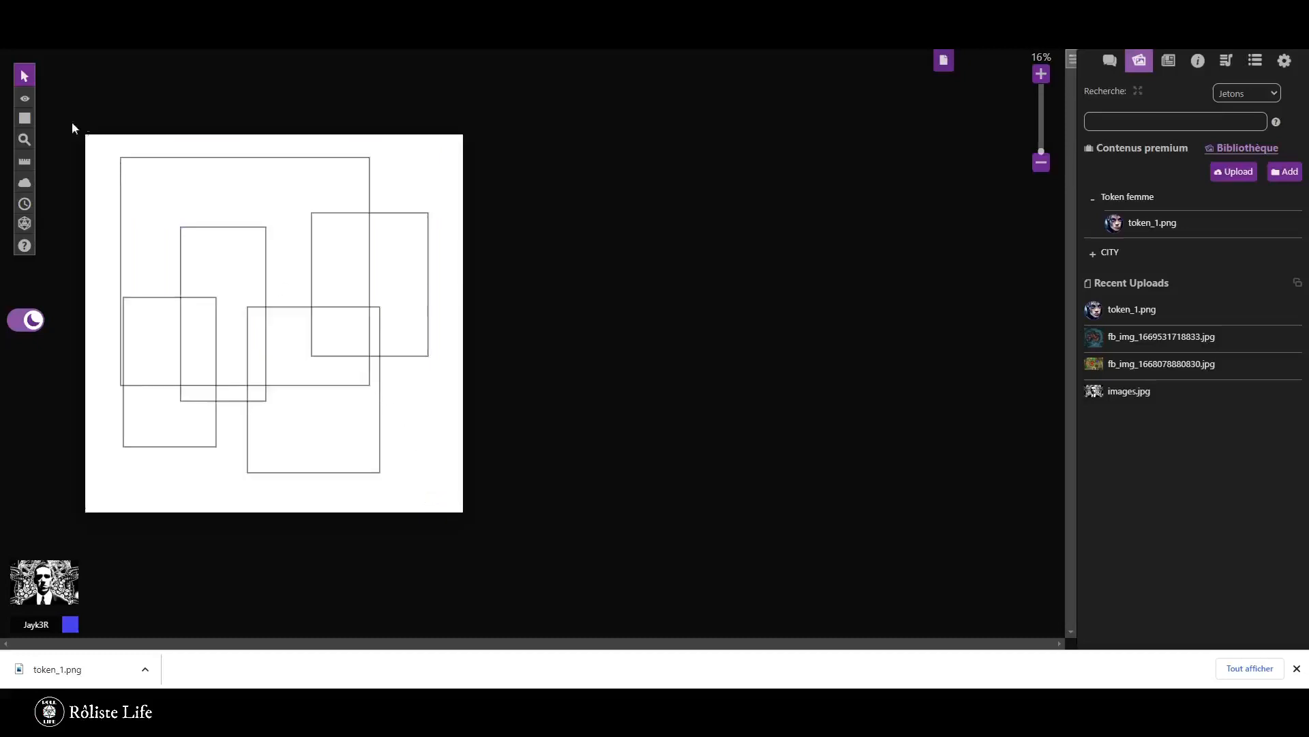
mouse_move(24, 98)
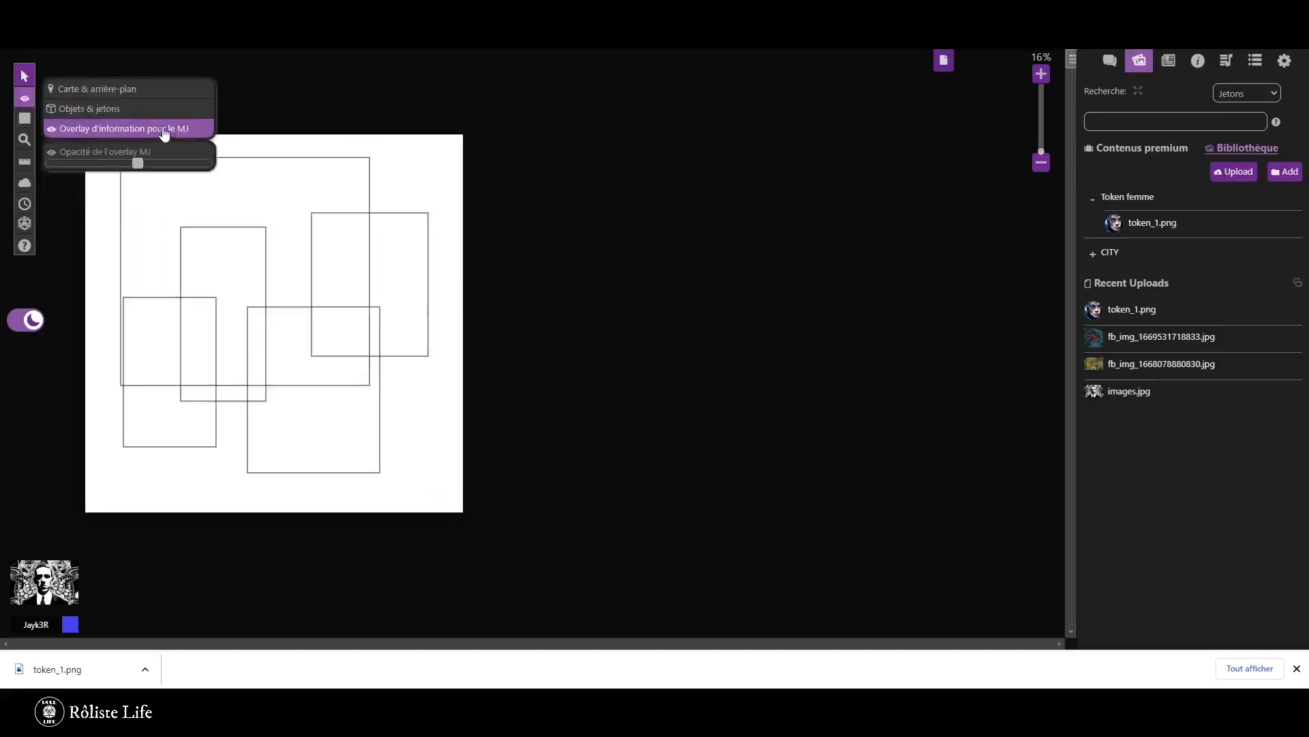
left_click(95, 109)
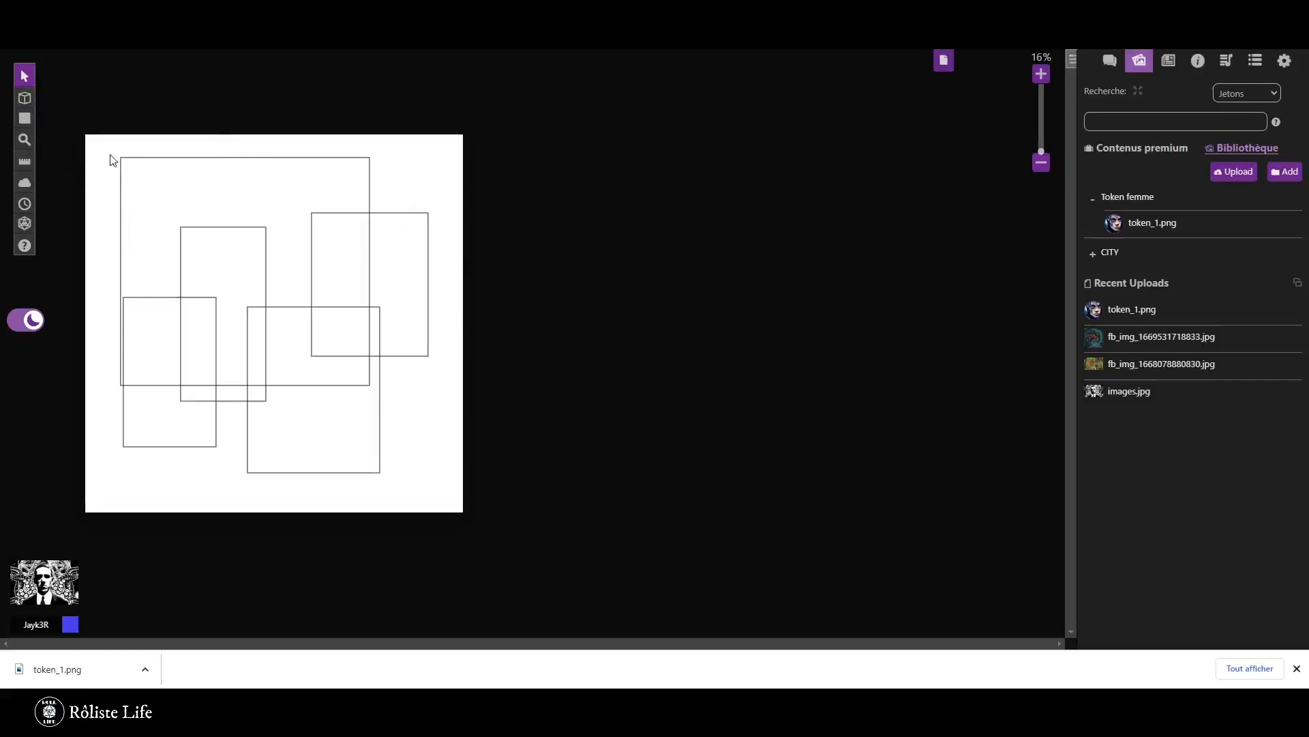
left_click_drag(110, 143, 439, 467)
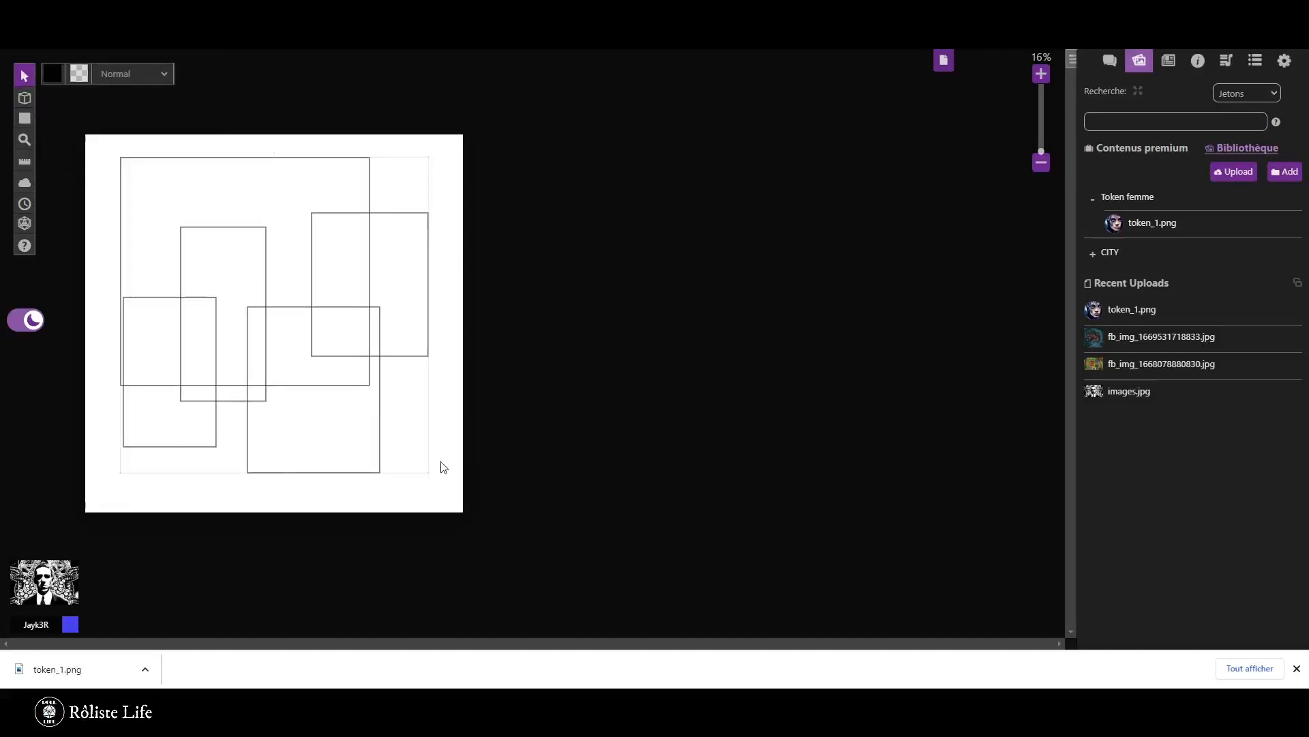
right_click(403, 355)
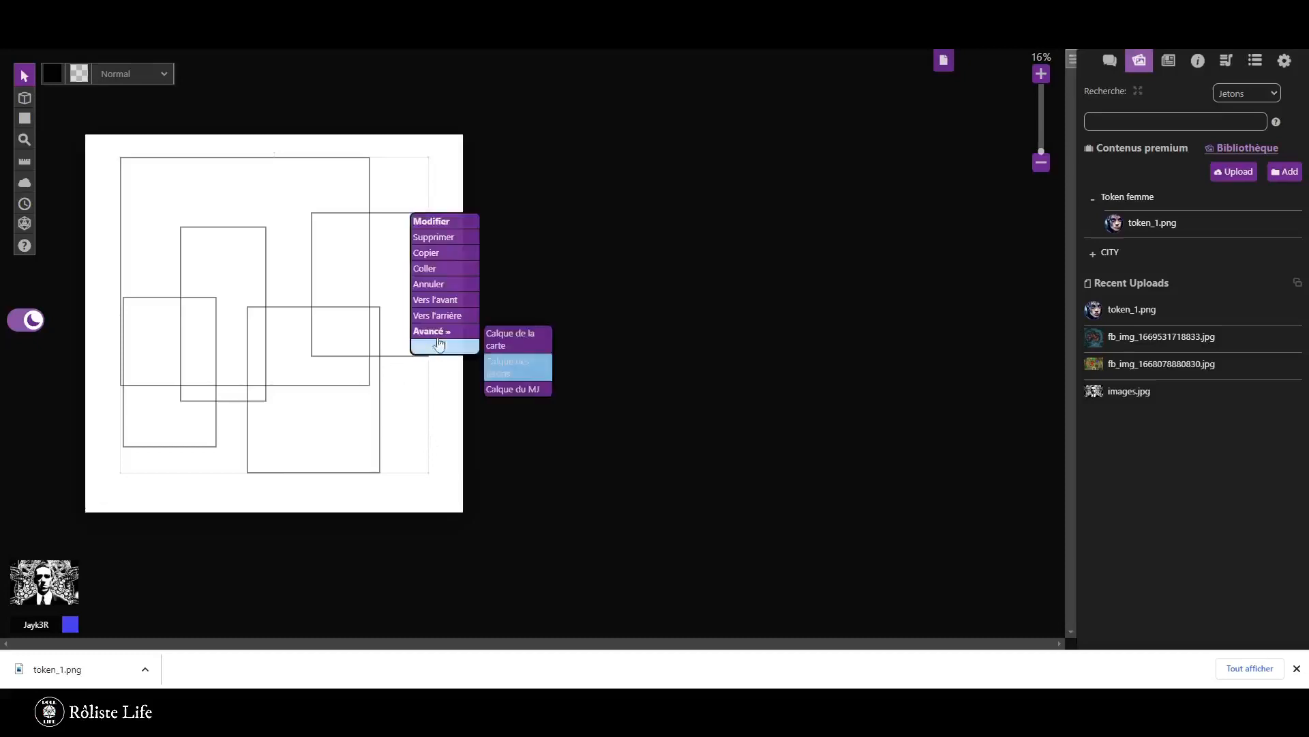
left_click(440, 236)
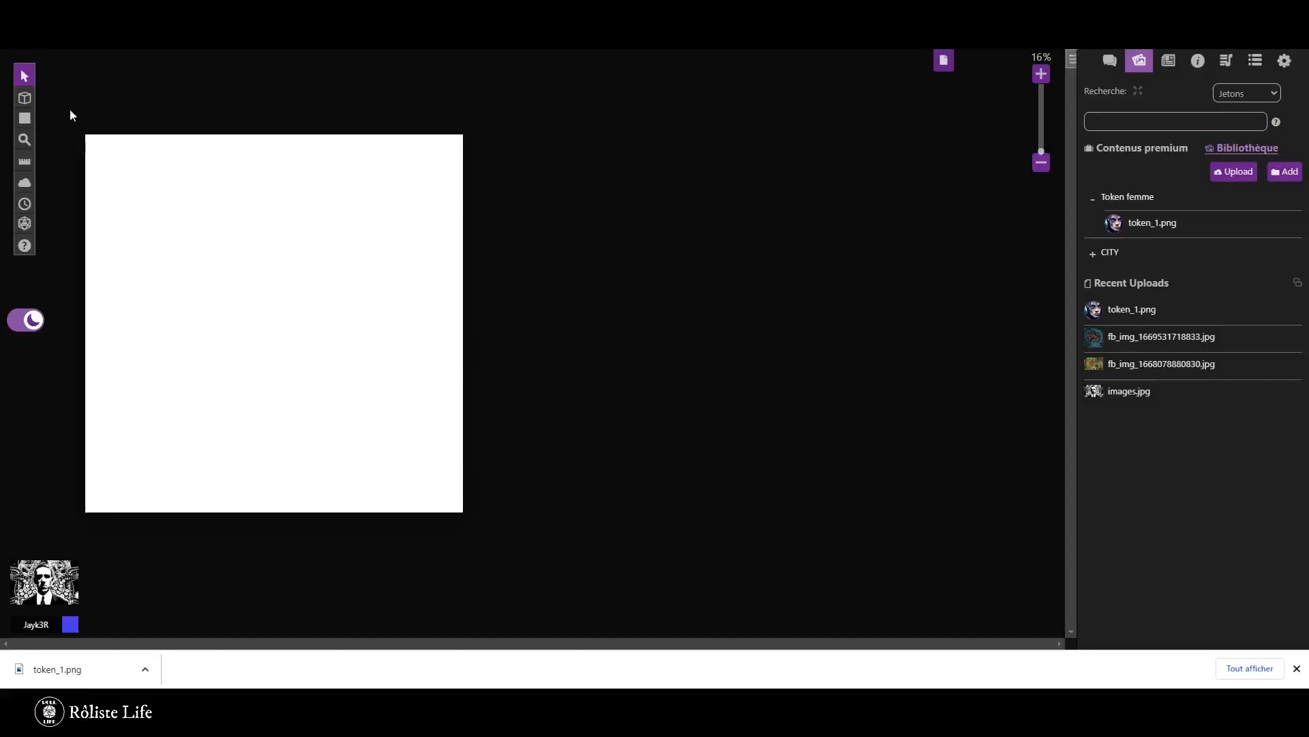
Draw five overlapping unfilled blue ellipses, the first at Normal line thickness and the other four at Très grand.
mouse_move(39, 118)
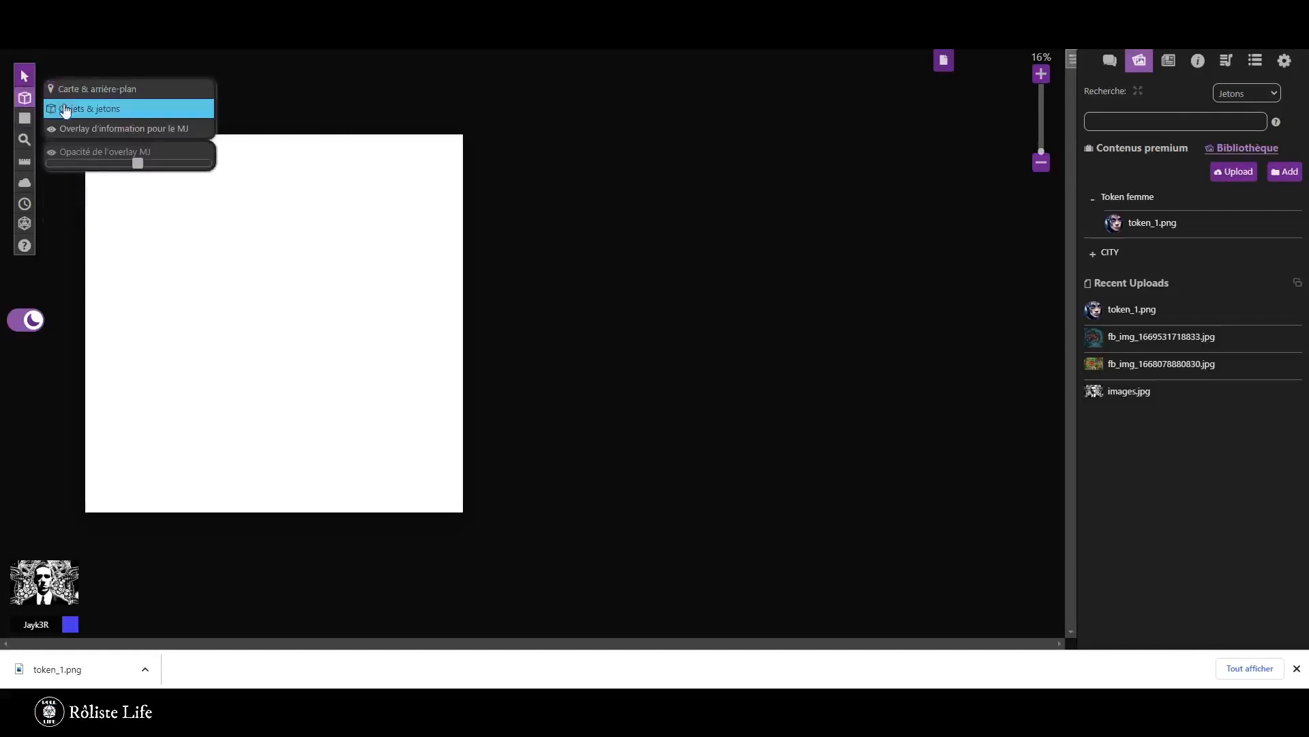
left_click(98, 134)
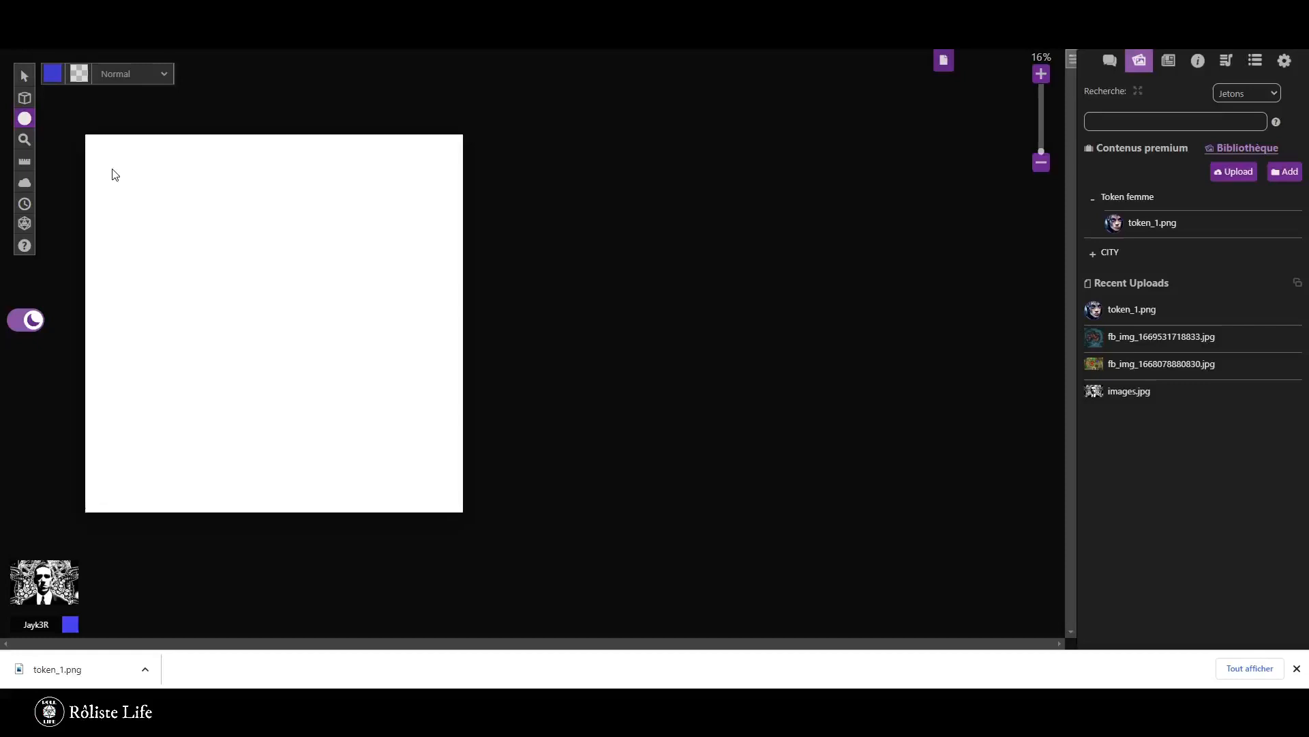
left_click_drag(113, 171, 266, 315)
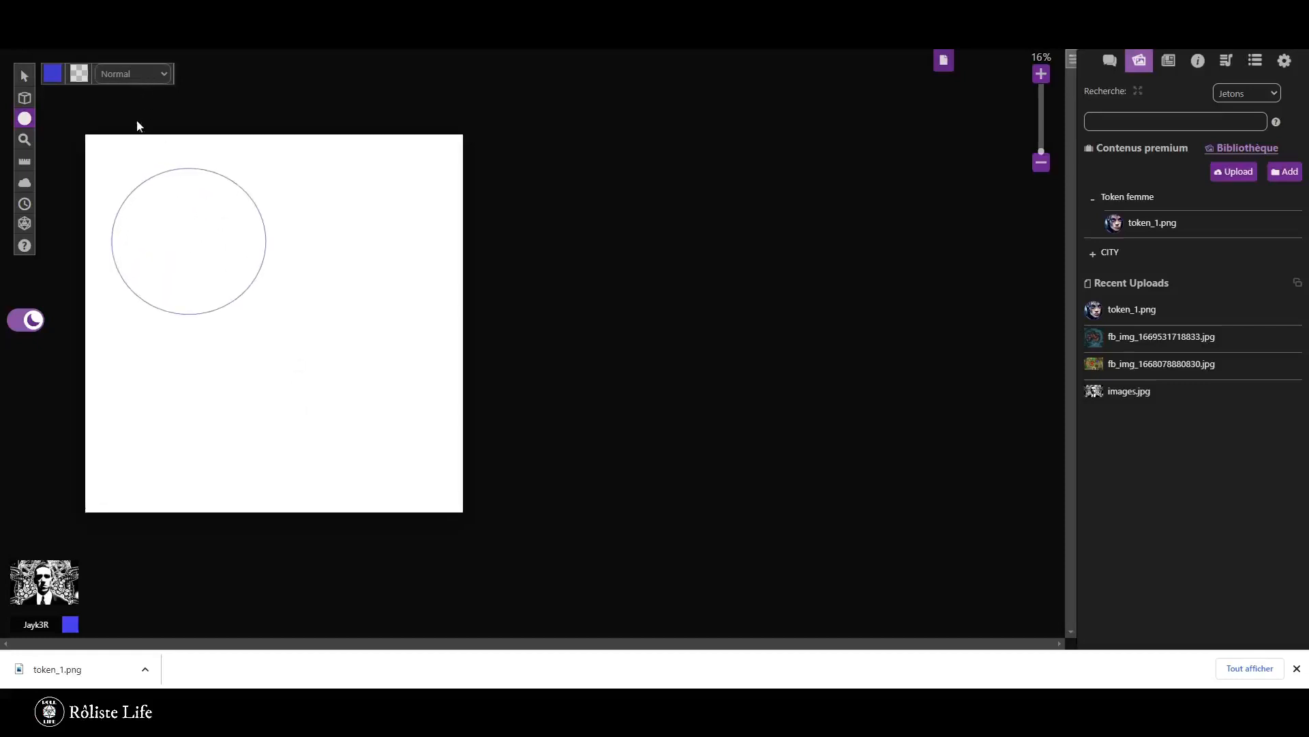
left_click_drag(174, 242, 300, 432)
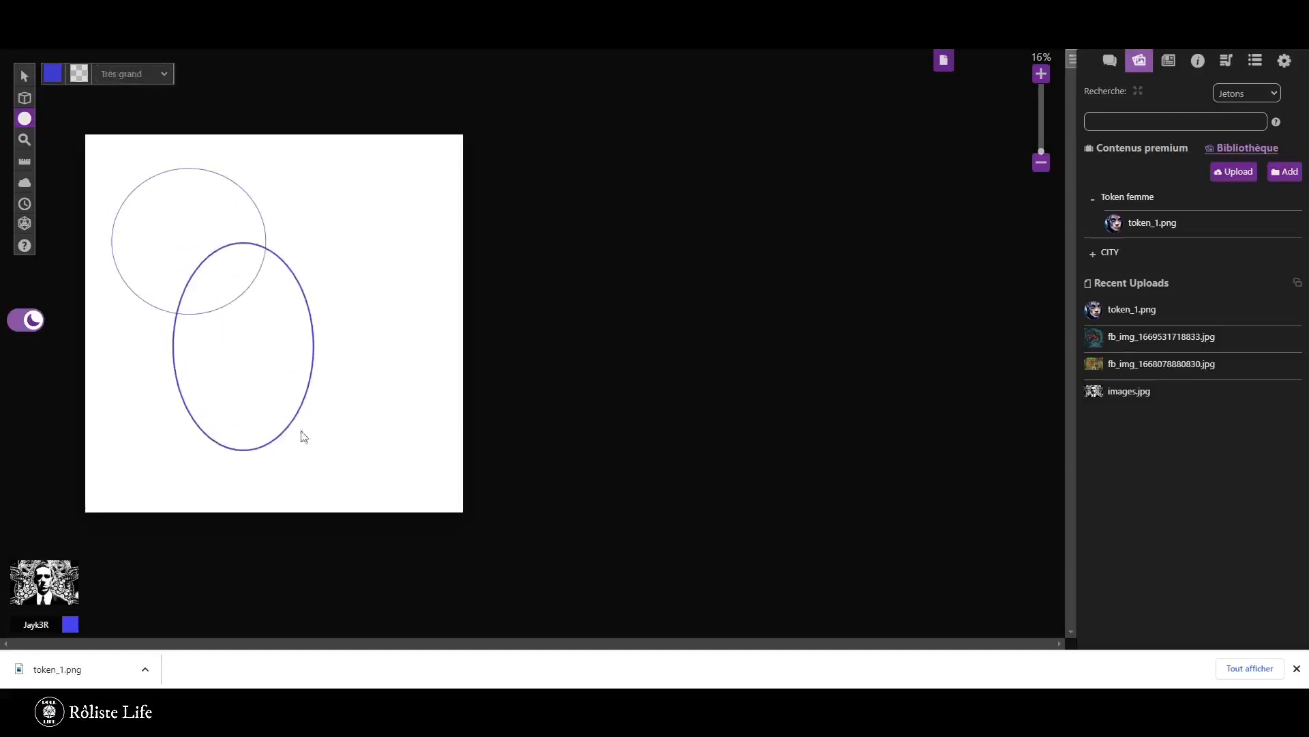
left_click_drag(298, 200, 370, 455)
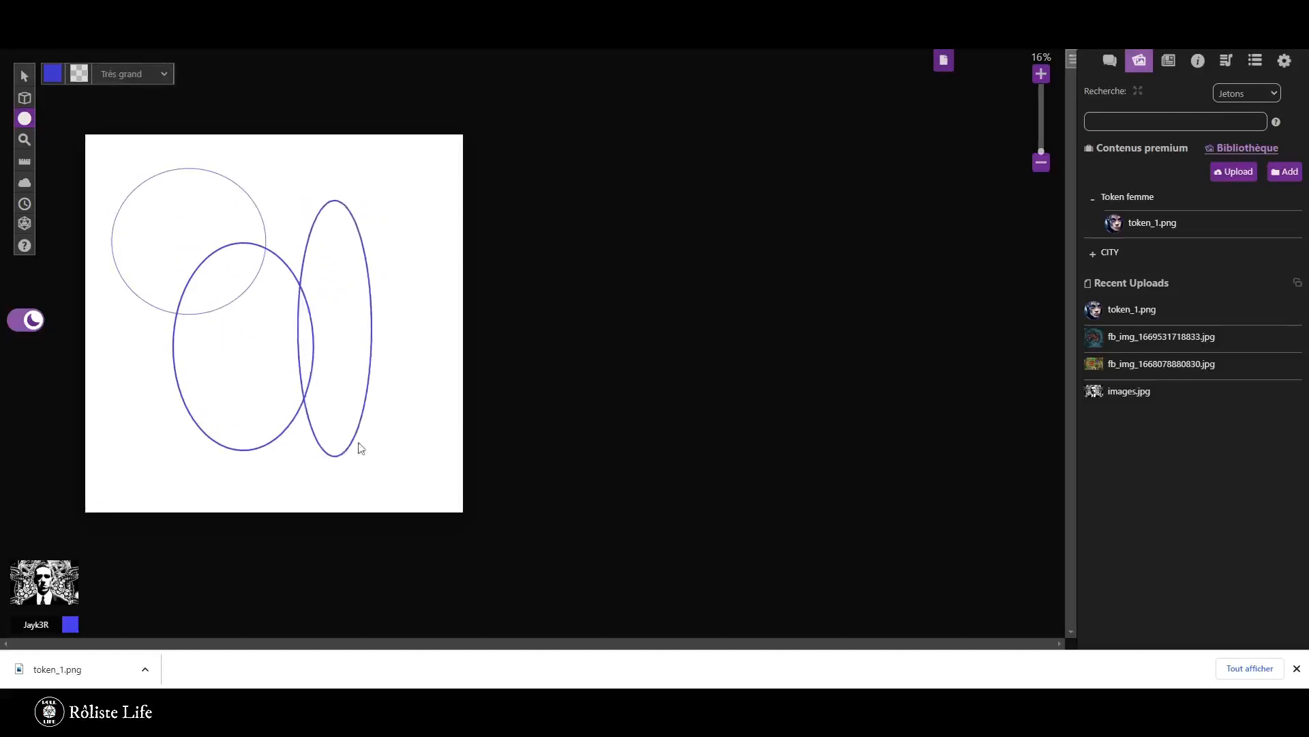
left_click_drag(126, 268, 391, 424)
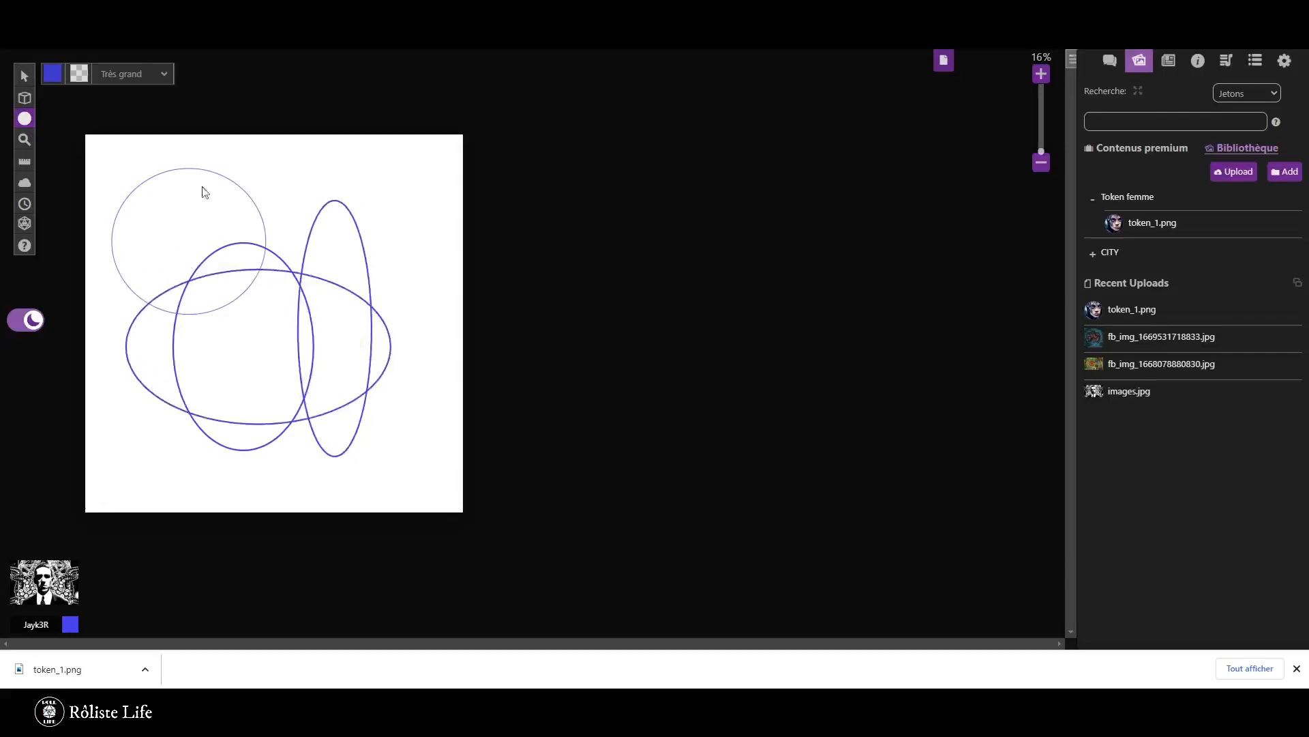
left_click_drag(197, 179, 341, 313)
Set the fill color to yellow and draw four filled ellipses of different sizes with blue outlines over the page.
left_click(79, 74)
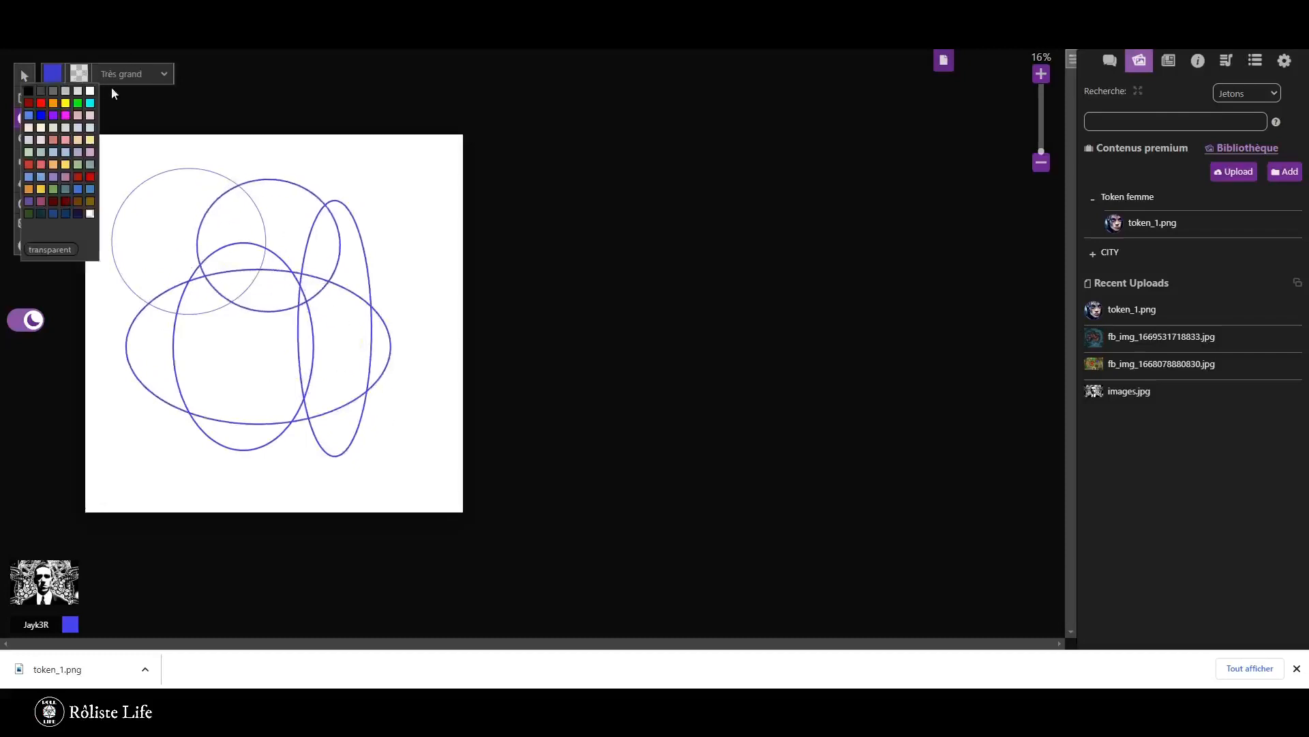
left_click(75, 109)
left_click_drag(164, 189, 391, 382)
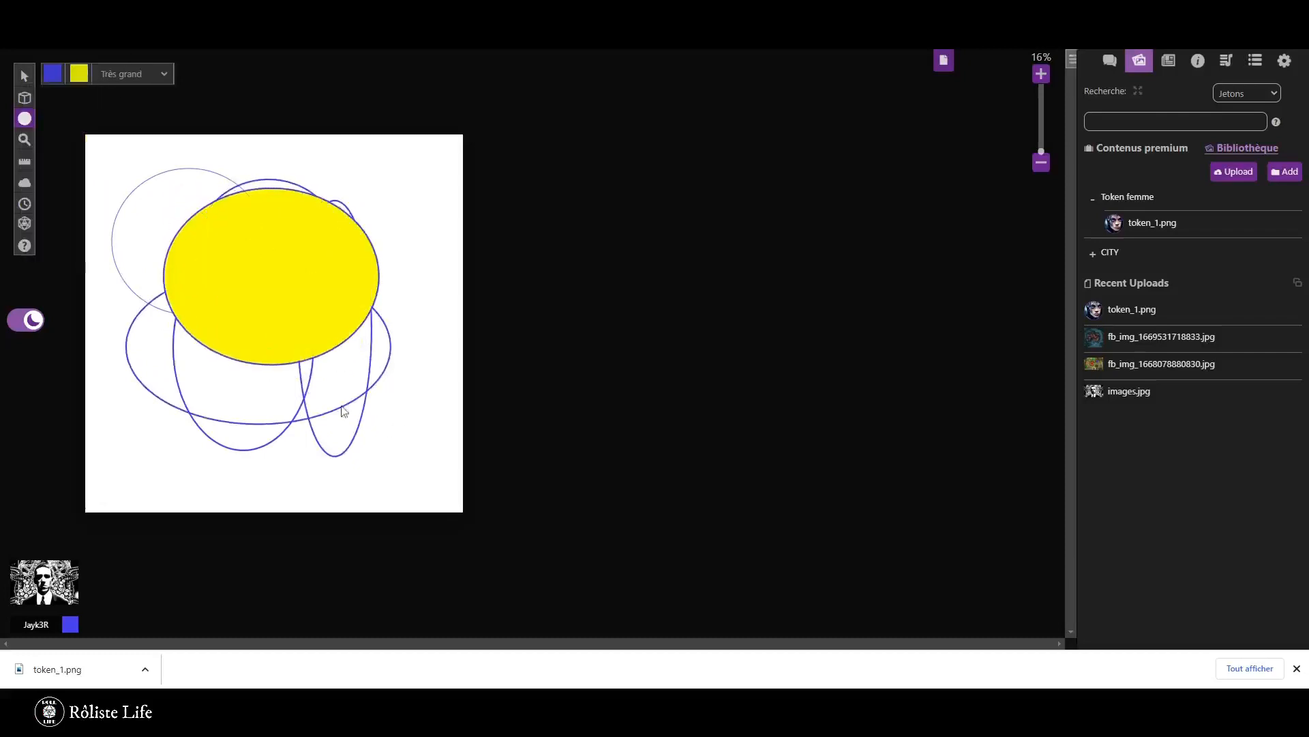
left_click_drag(137, 329, 270, 455)
left_click_drag(321, 363, 435, 470)
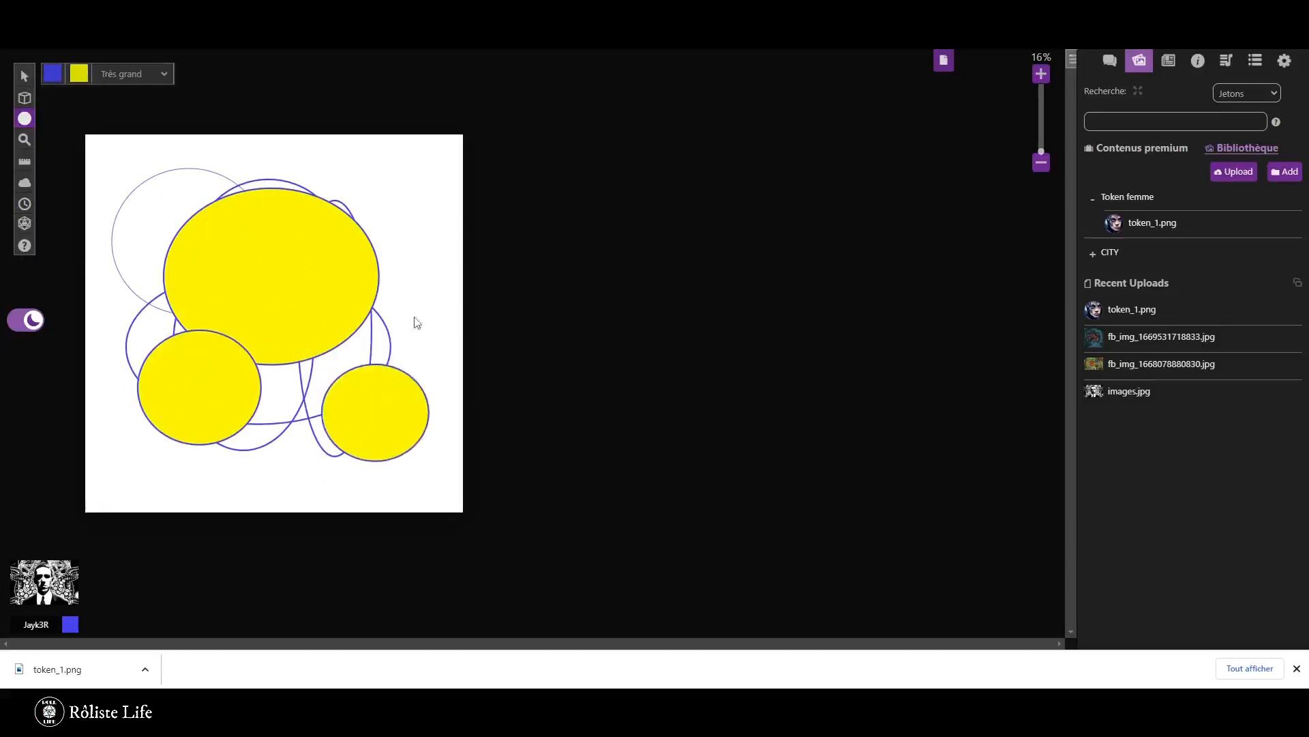
left_click_drag(403, 267, 455, 371)
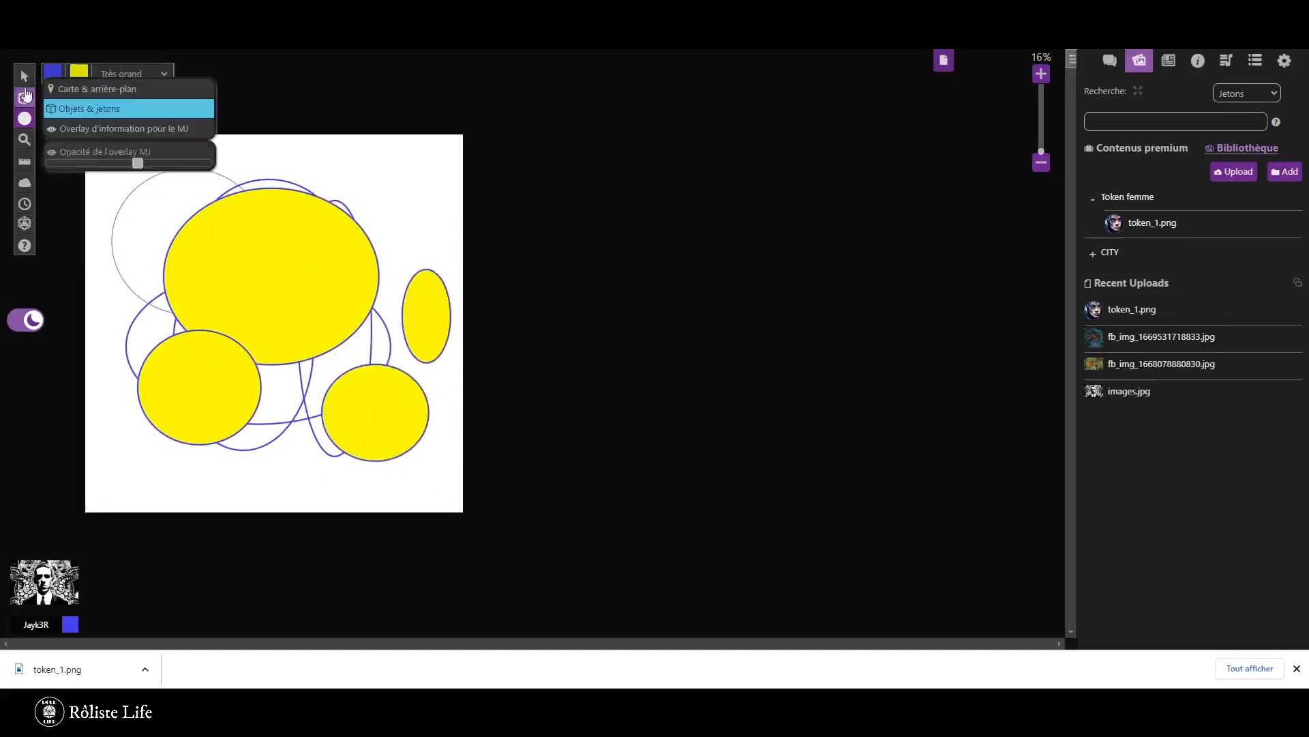
Select all the ellipses on the page and delete them.
left_click(24, 77)
mouse_move(26, 101)
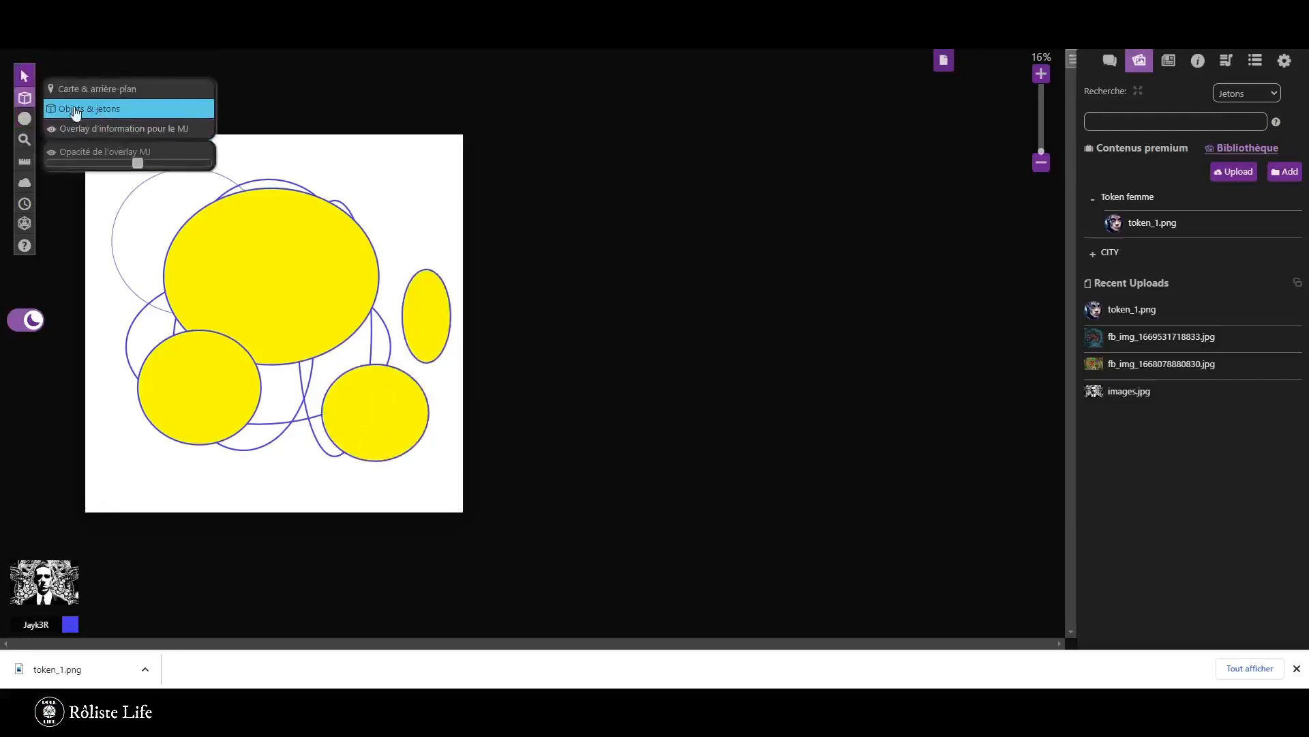
left_click_drag(103, 152, 463, 501)
mouse_move(25, 77)
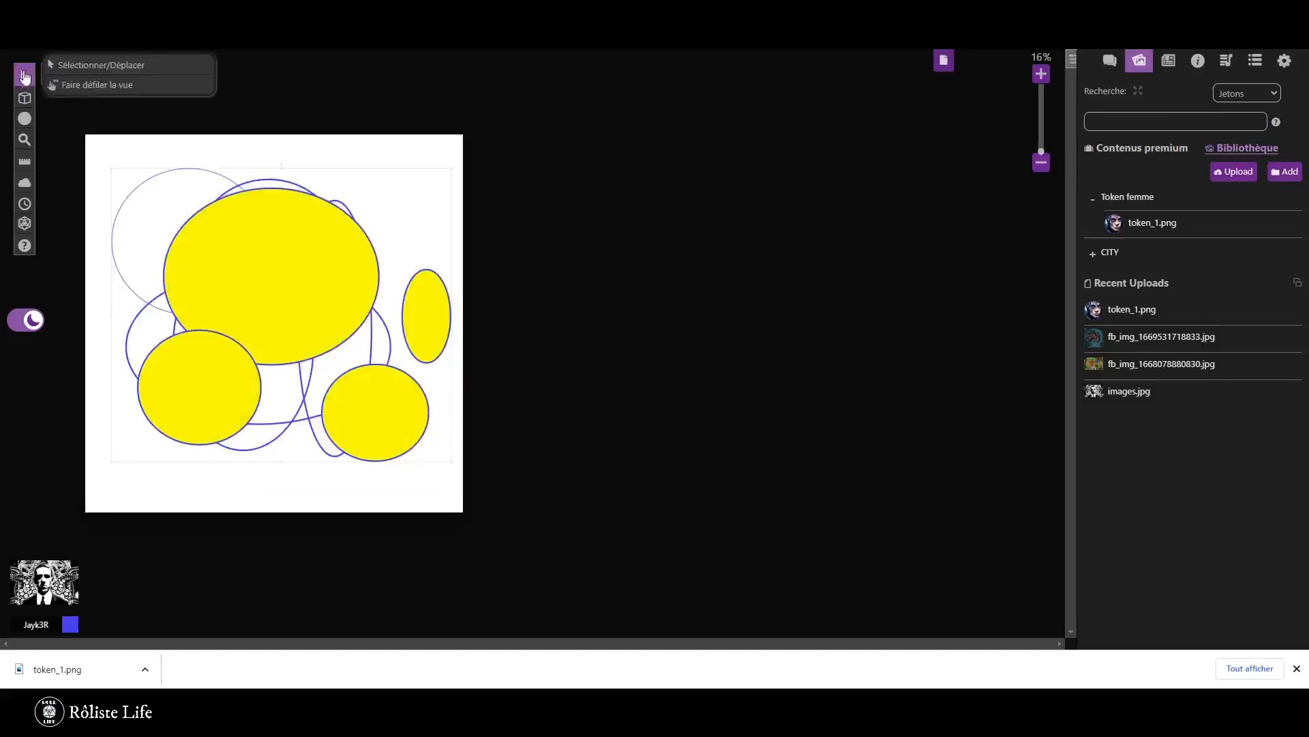
right_click(296, 315)
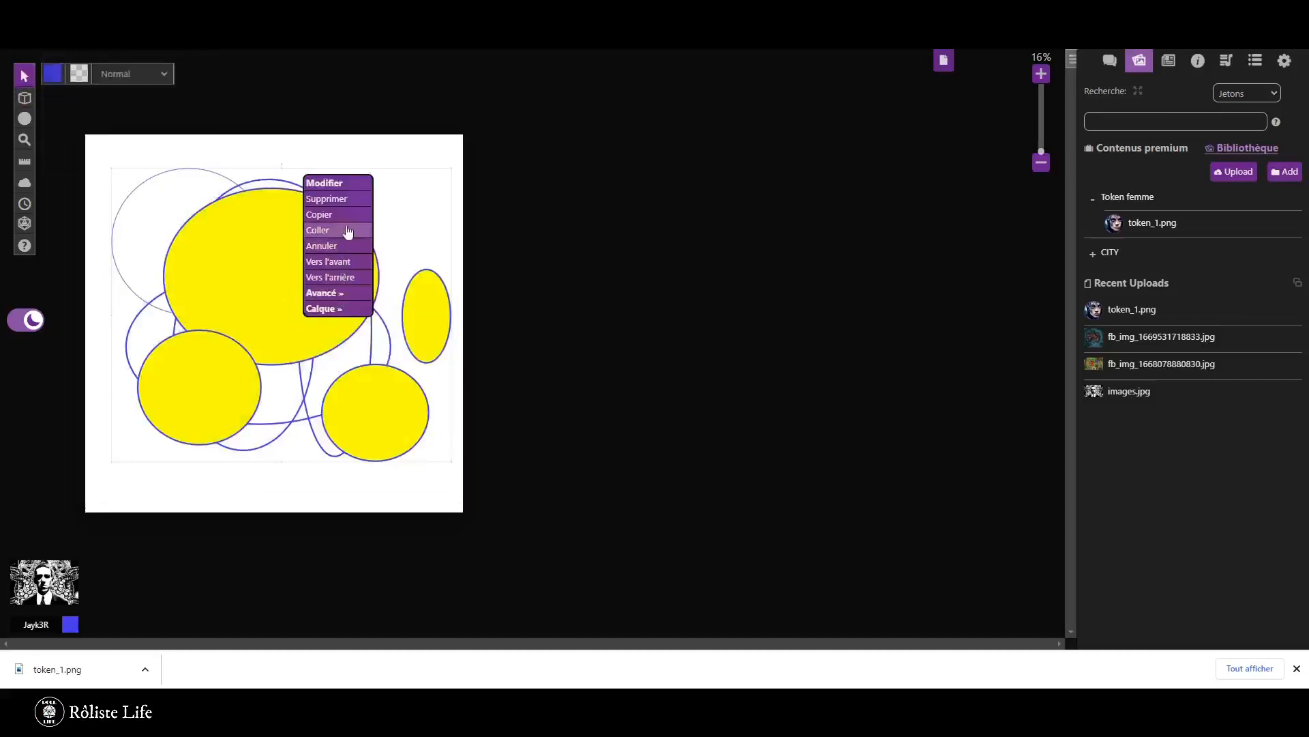
left_click(343, 200)
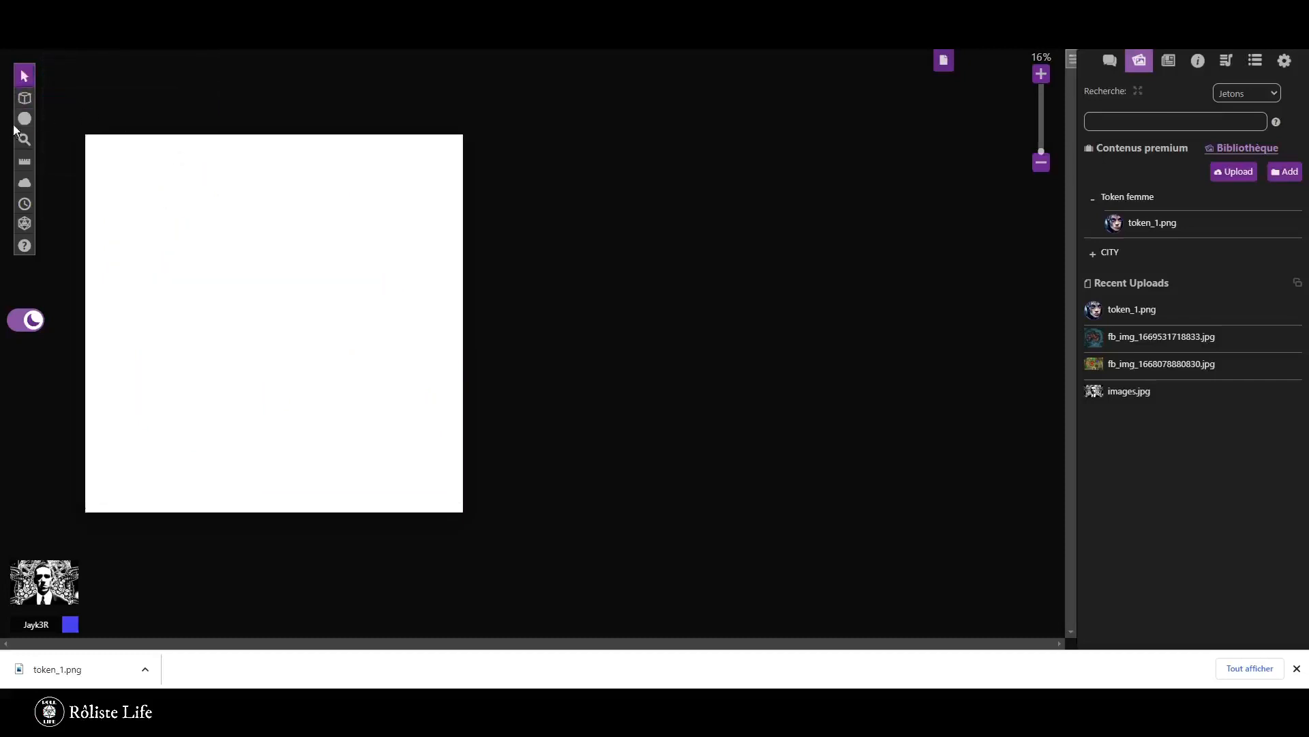
Draw a short diagonal yellow stroke near the page's upper-left corner with the freehand tool (À main levée).
mouse_move(25, 118)
left_click(76, 154)
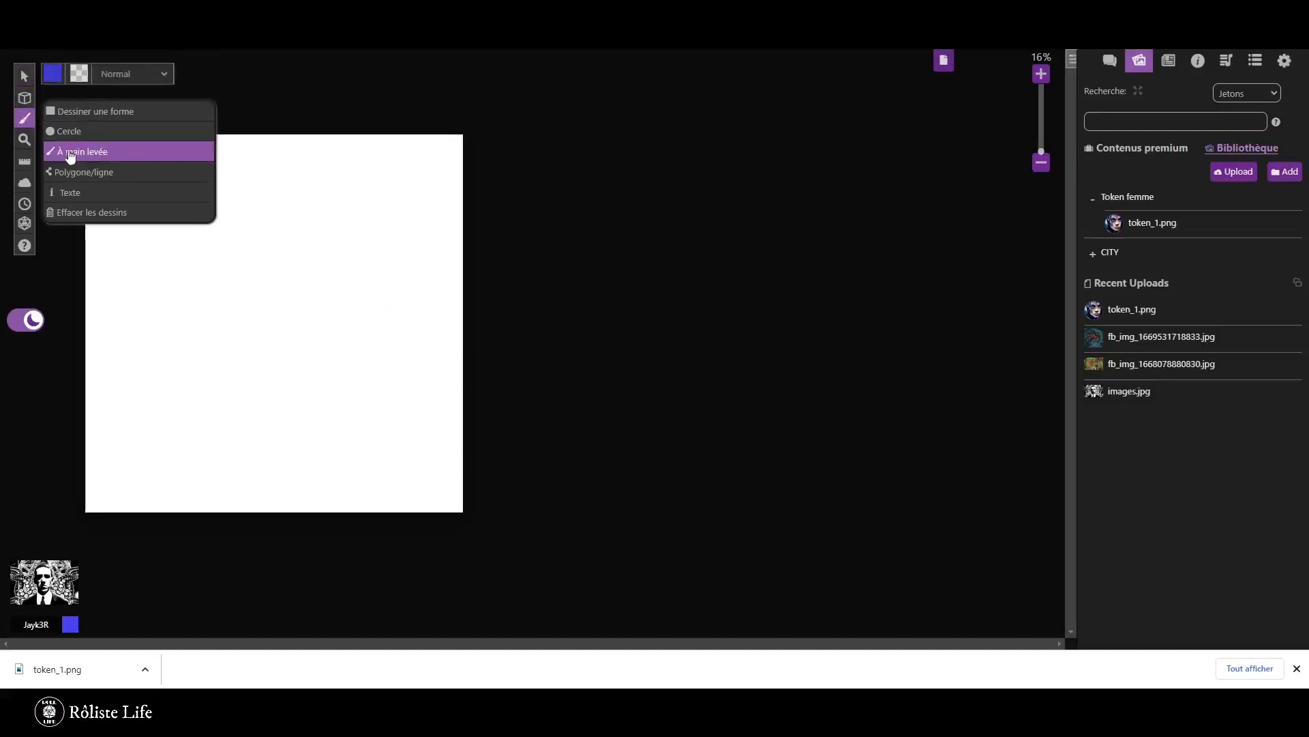
left_click(61, 79)
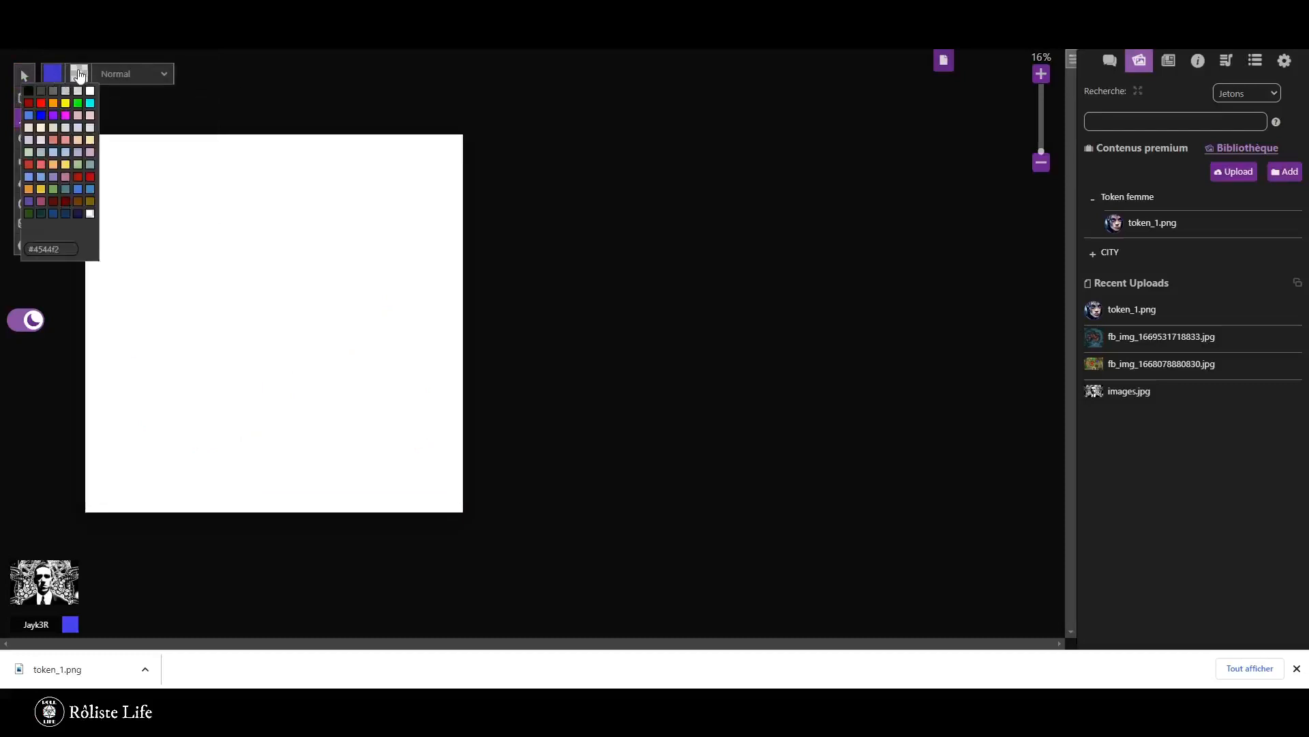
left_click(80, 77)
left_click(57, 79)
left_click(65, 105)
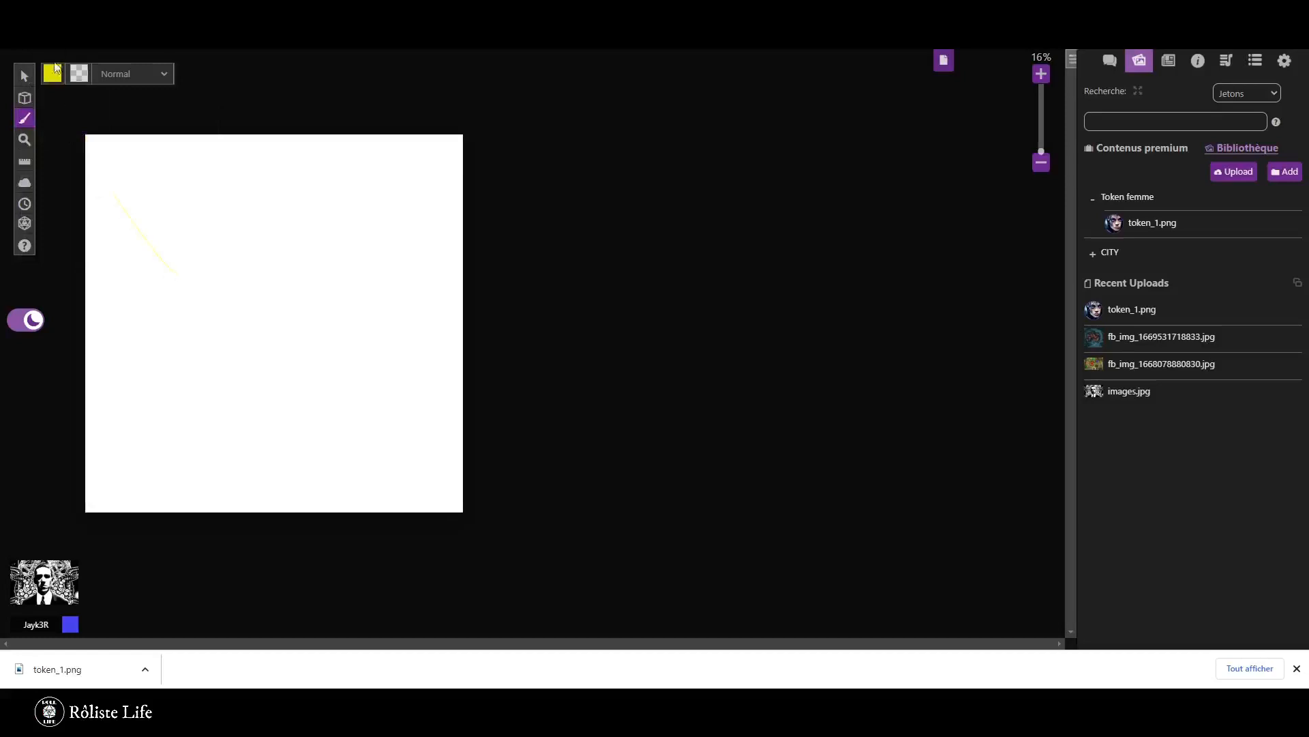
Draw two long winding black freehand lines across the page and a small loop beside them, using Grand line thickness.
left_click(53, 73)
left_click(30, 95)
mouse_move(27, 97)
mouse_move(106, 178)
left_mouse_down()
mouse_move(228, 219)
mouse_move(191, 321)
mouse_move(282, 362)
mouse_move(387, 474)
left_mouse_up()
mouse_move(436, 437)
left_mouse_down()
mouse_move(380, 345)
mouse_move(267, 311)
mouse_move(299, 199)
mouse_move(154, 164)
mouse_move(133, 141)
left_mouse_up()
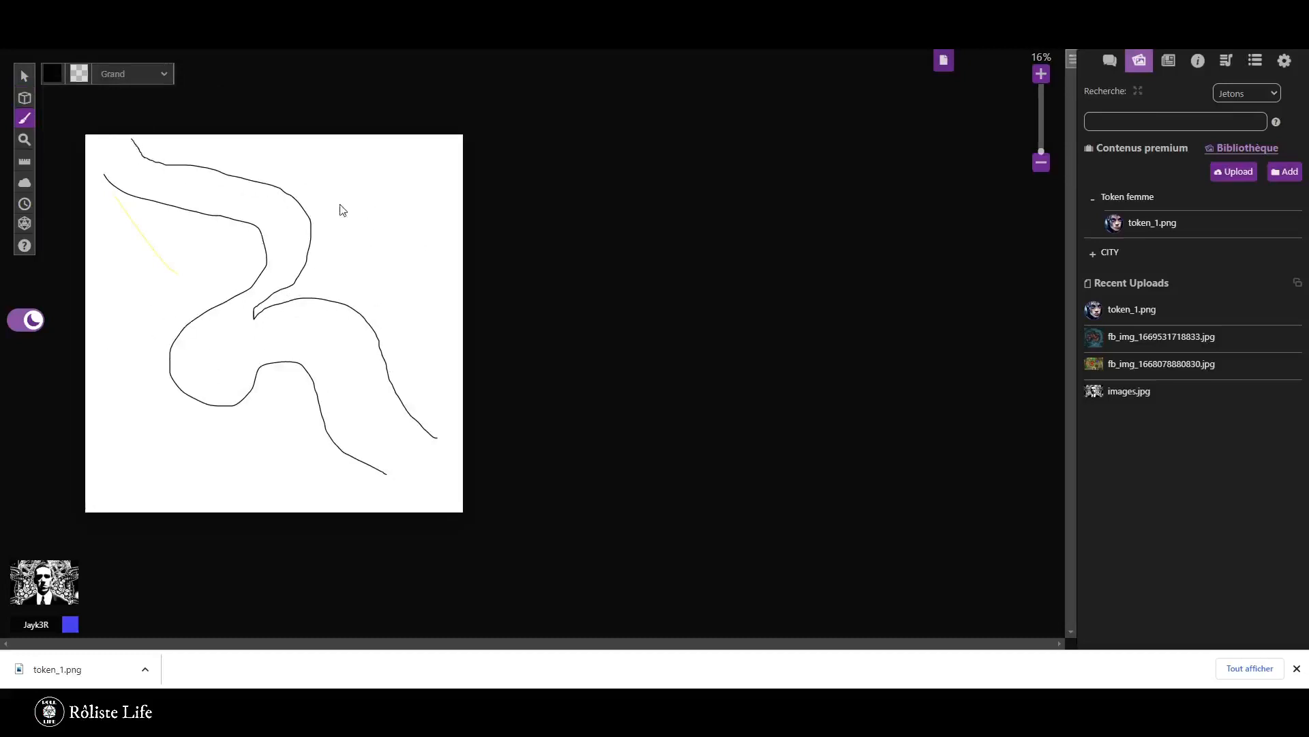
mouse_move(165, 267)
left_mouse_down()
mouse_move(197, 254)
mouse_move(175, 261)
left_mouse_up()
Select all the freehand drawings on the page and delete them.
left_click(26, 77)
mouse_move(26, 101)
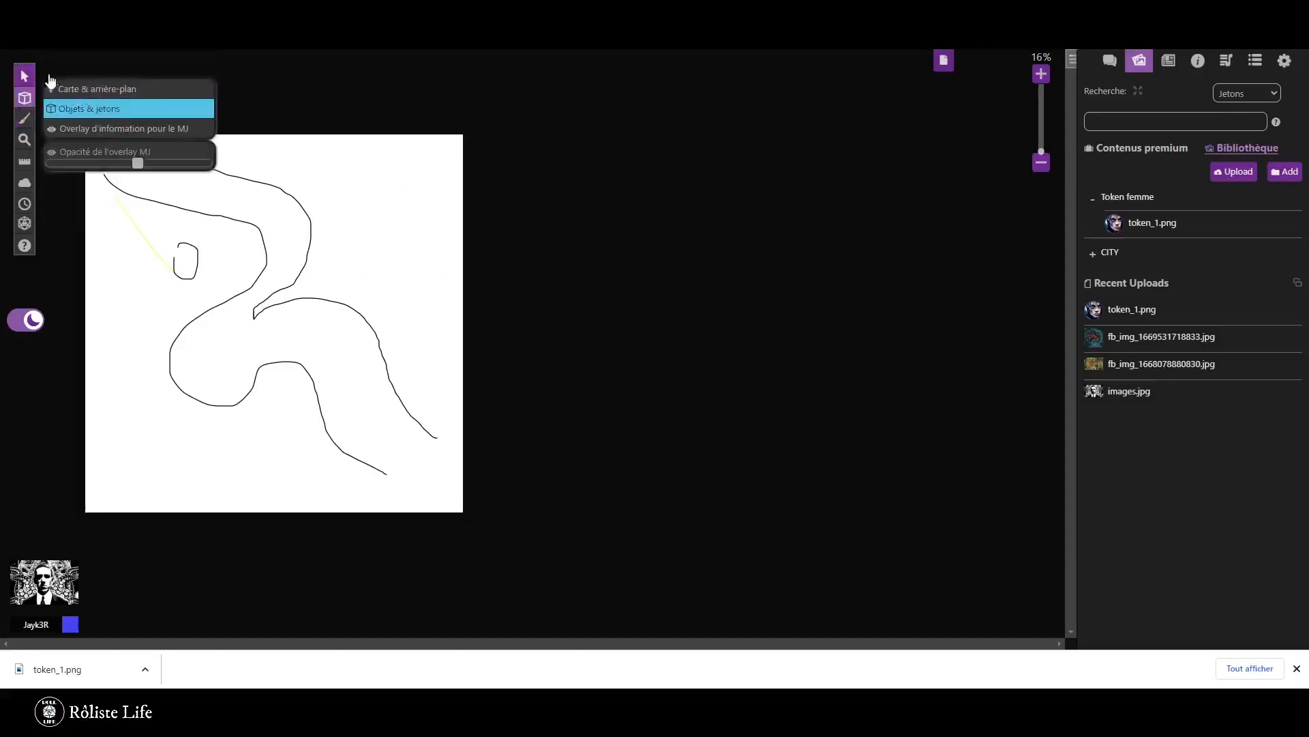
mouse_move(22, 72)
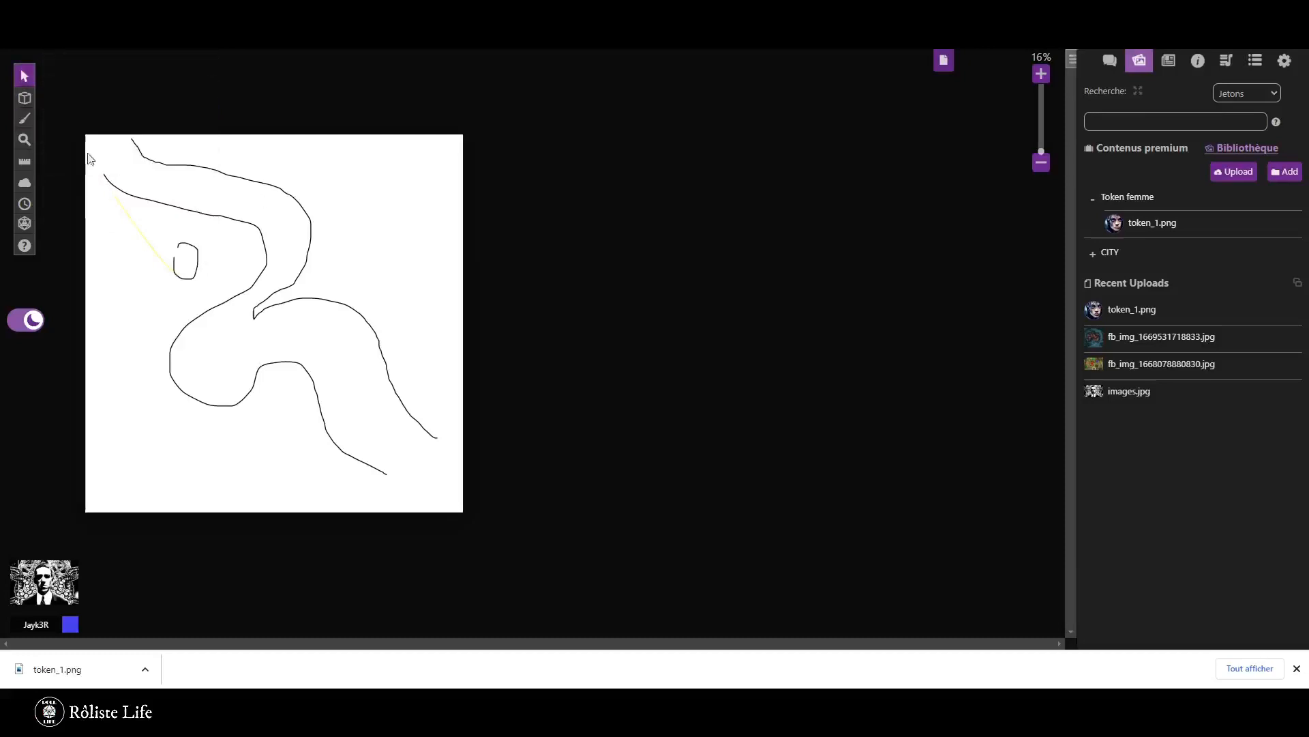
mouse_move(96, 137)
left_mouse_down()
mouse_move(444, 455)
mouse_move(466, 496)
left_mouse_up()
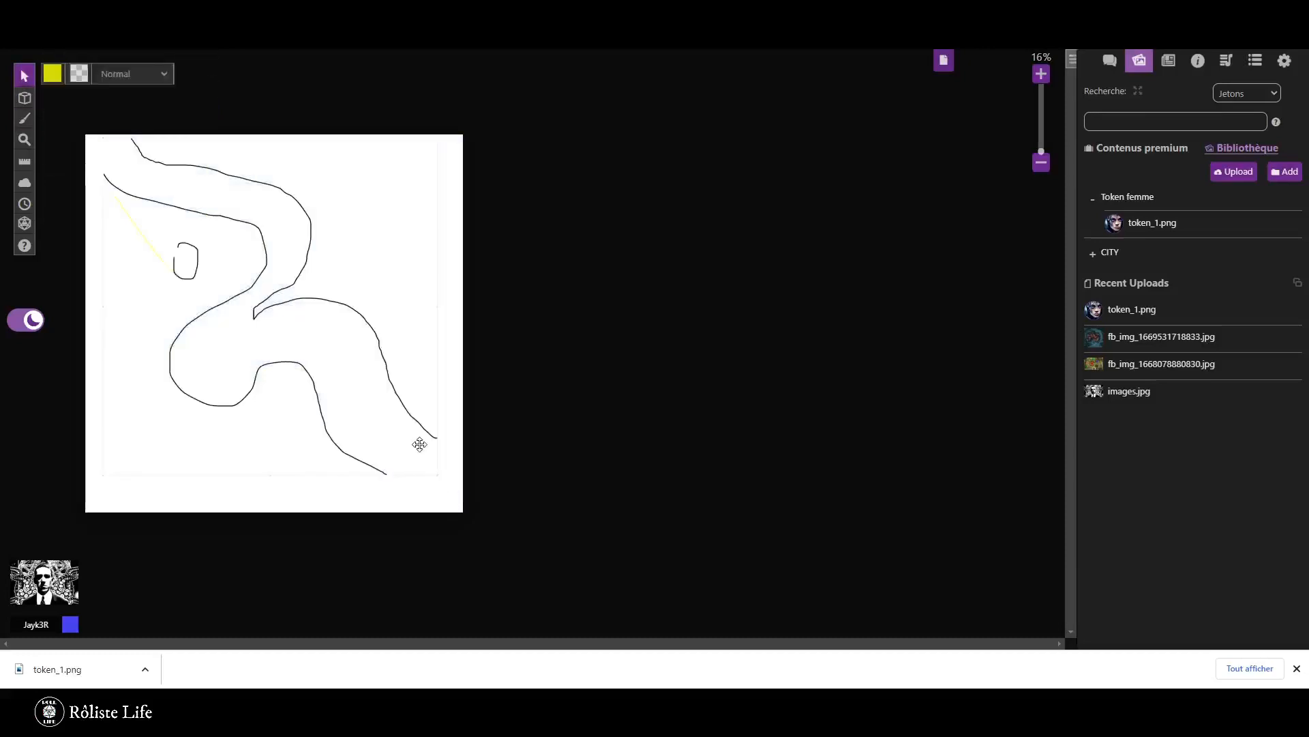
right_click(427, 301)
left_click(444, 343)
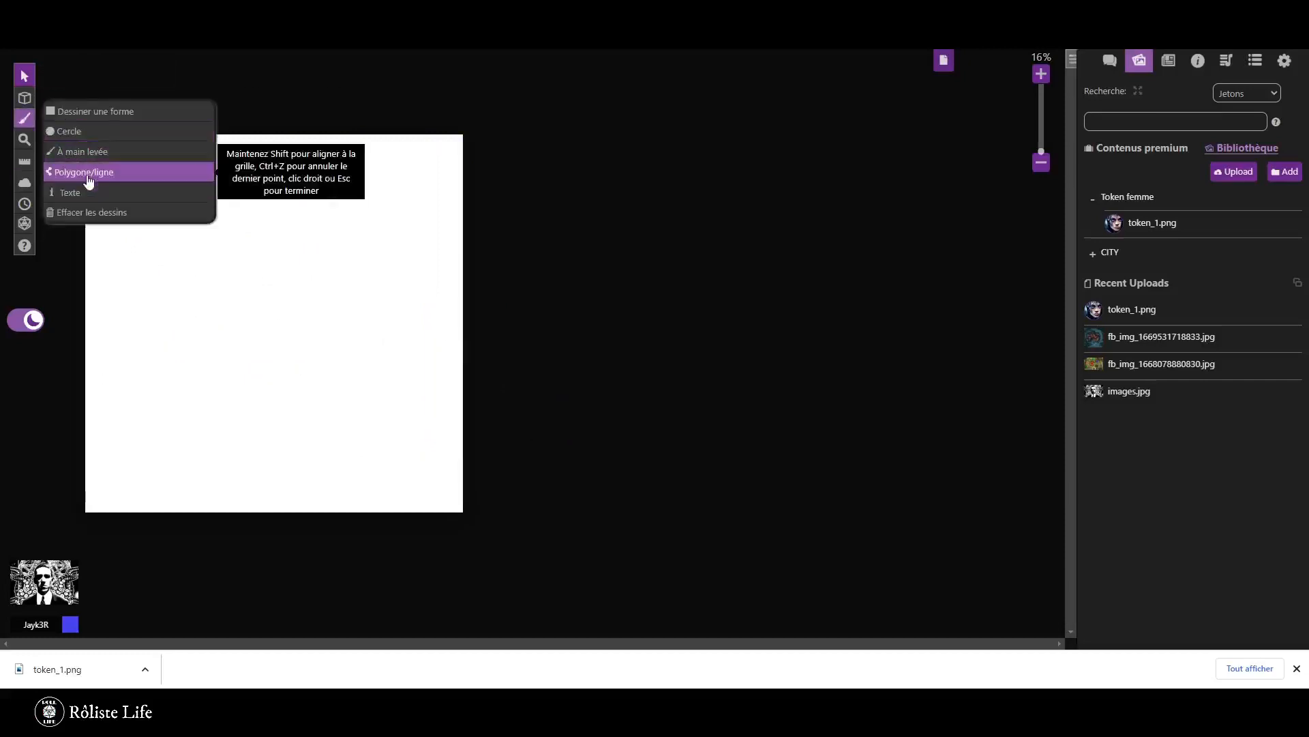
Draw two thin open blue multi-segment lines on the blank page with the Polygone/ligne tool, across its middle and its upper part.
left_click(87, 172)
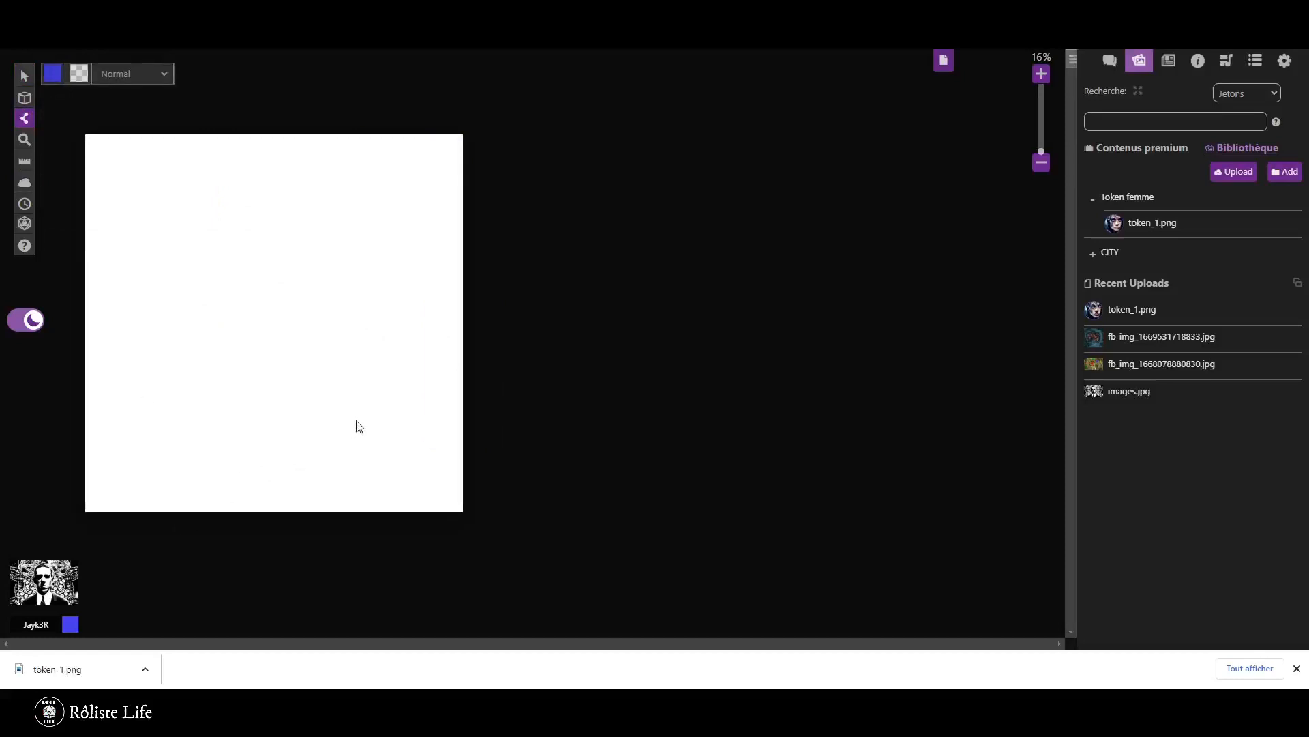
double_click(385, 412)
double_click(335, 261)
double_click(197, 325)
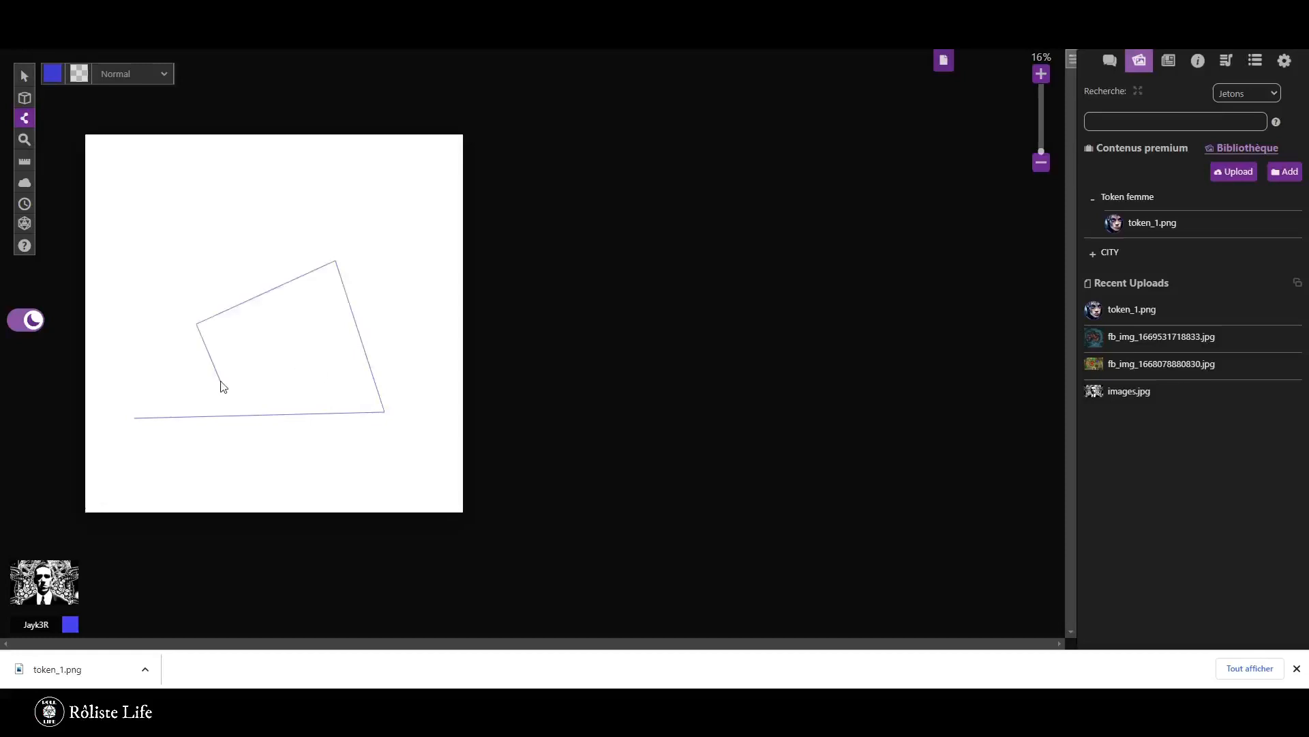
left_click(219, 381)
left_click(131, 222)
left_click(259, 189)
left_click(332, 233)
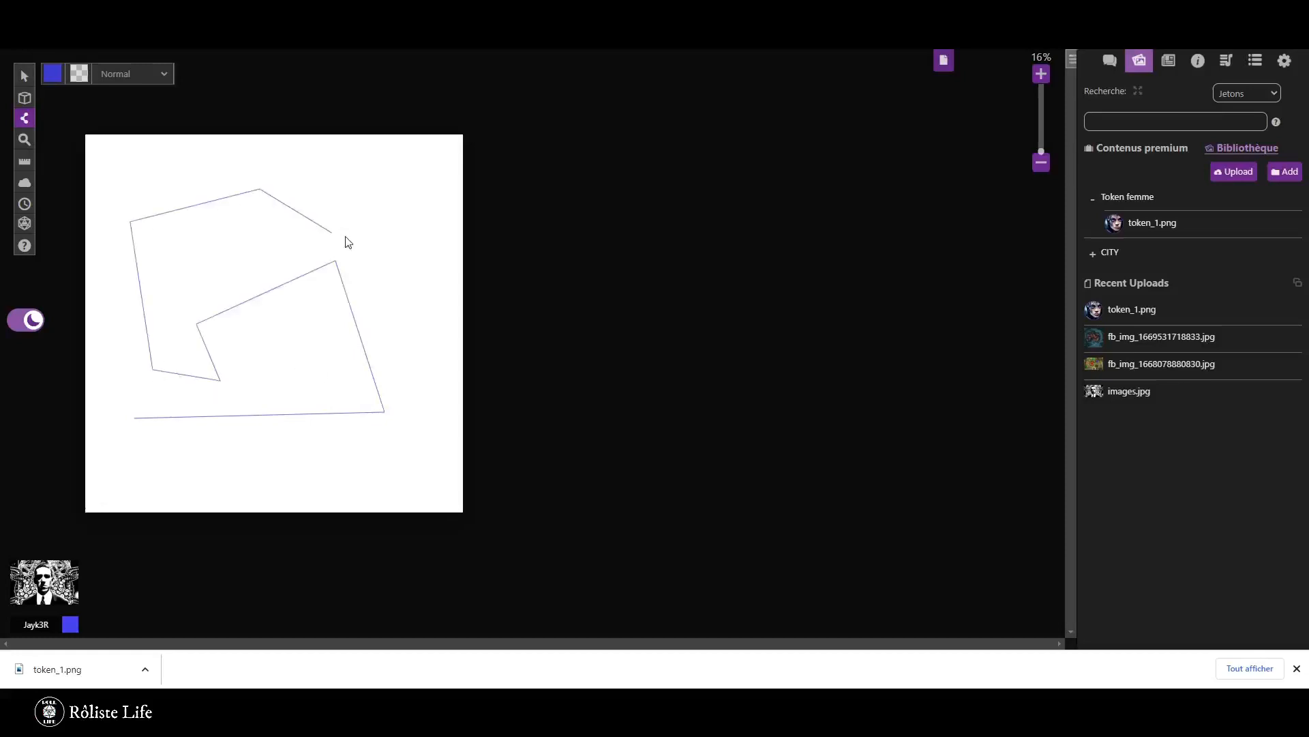
Draw a third open blue line with eight points, looping from the page's upper right around its middle and back.
left_click(355, 176)
left_click(263, 251)
left_click(211, 241)
left_click(174, 294)
left_click(290, 394)
left_click(406, 344)
left_click(393, 253)
left_click(354, 216)
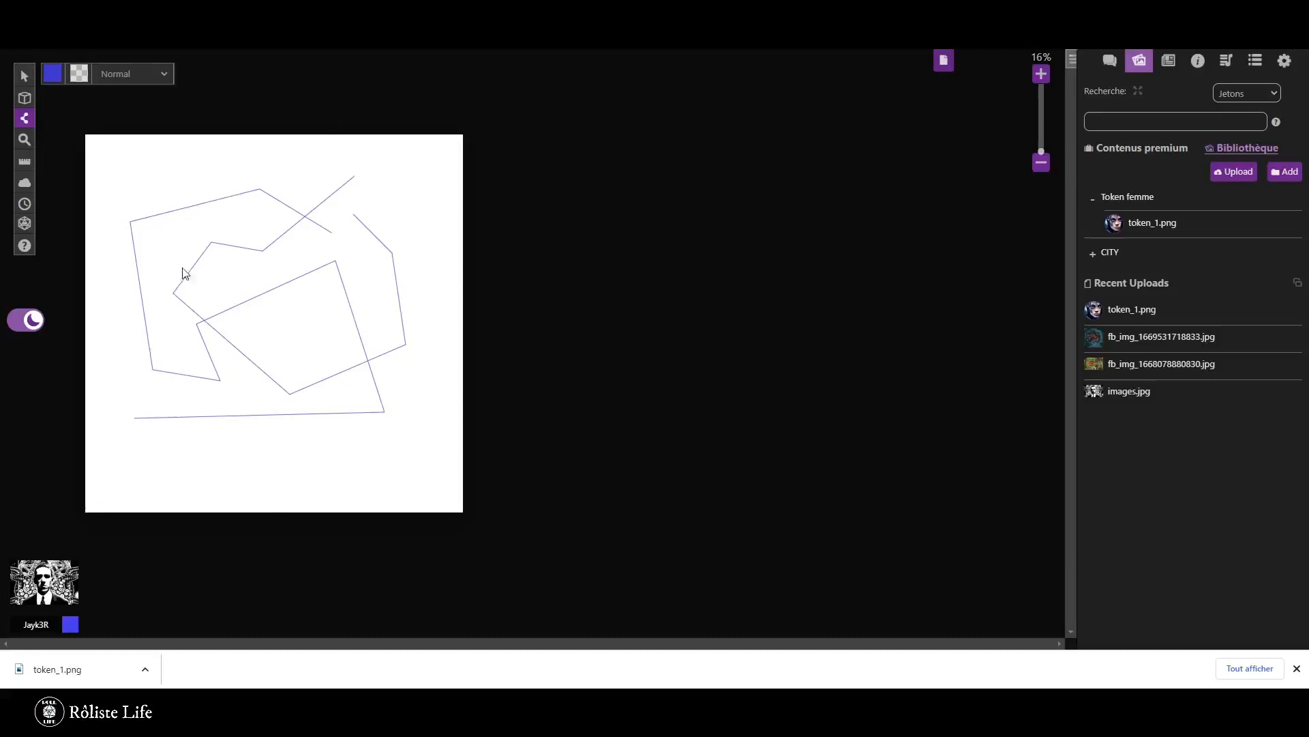
Select all the polygon lines on the page and delete them (Supprimer).
left_click(25, 79)
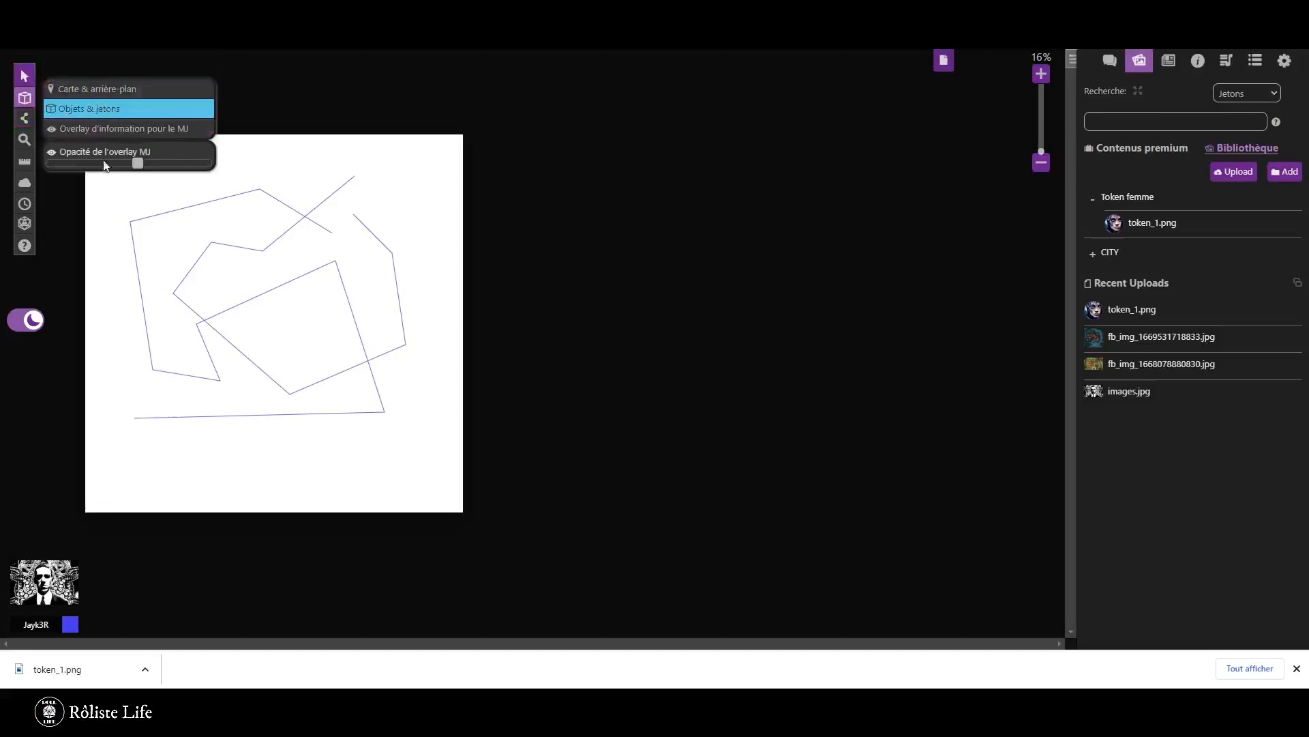
mouse_move(114, 162)
left_mouse_down()
mouse_move(388, 553)
mouse_move(435, 485)
left_mouse_up()
right_click(363, 370)
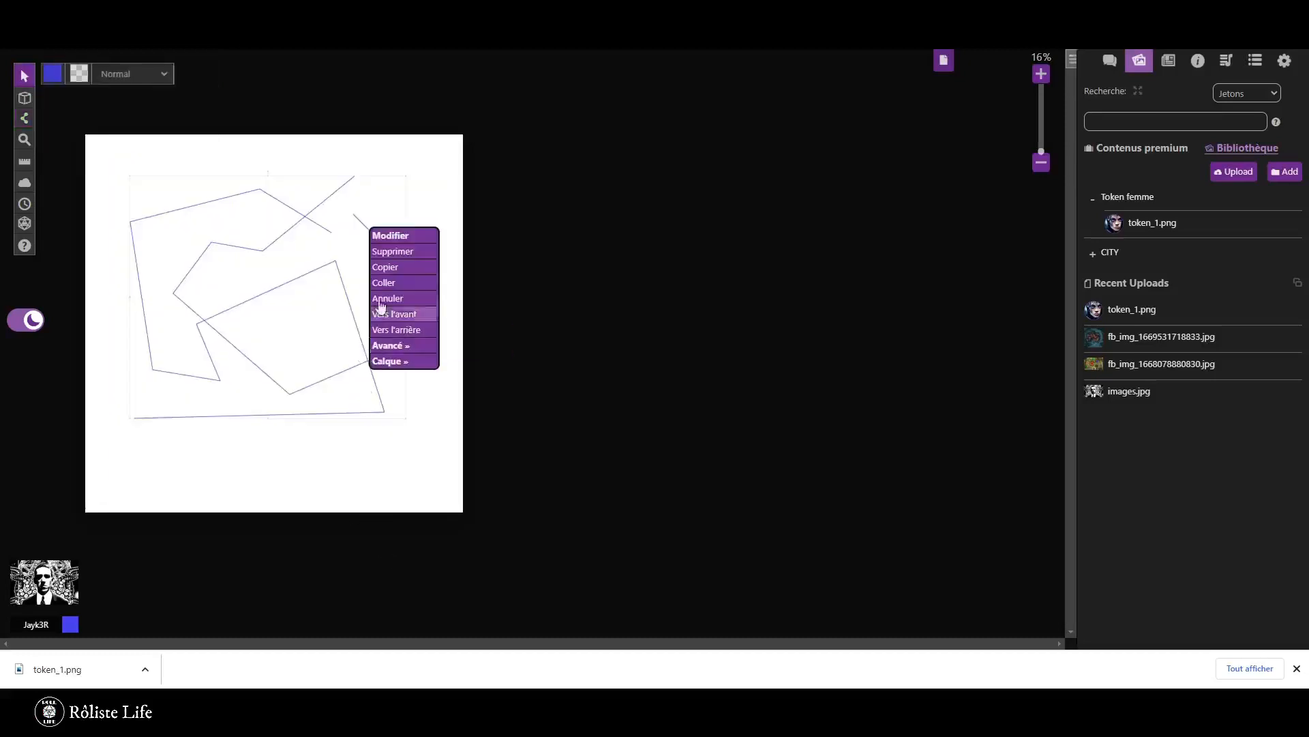
left_click(400, 252)
Add the text "salut" in Arial, size 100, near the page's upper-left corner with the Texte tool.
mouse_move(32, 117)
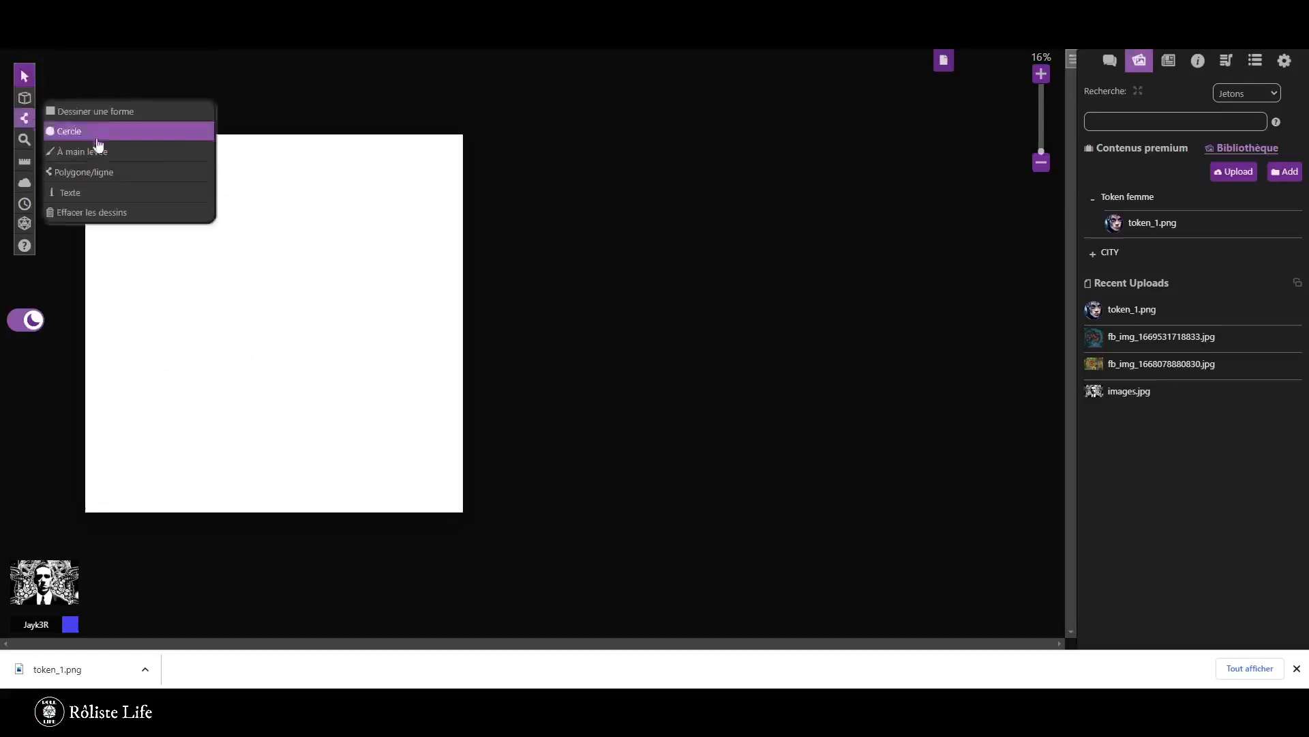
left_click(104, 193)
left_click(170, 275)
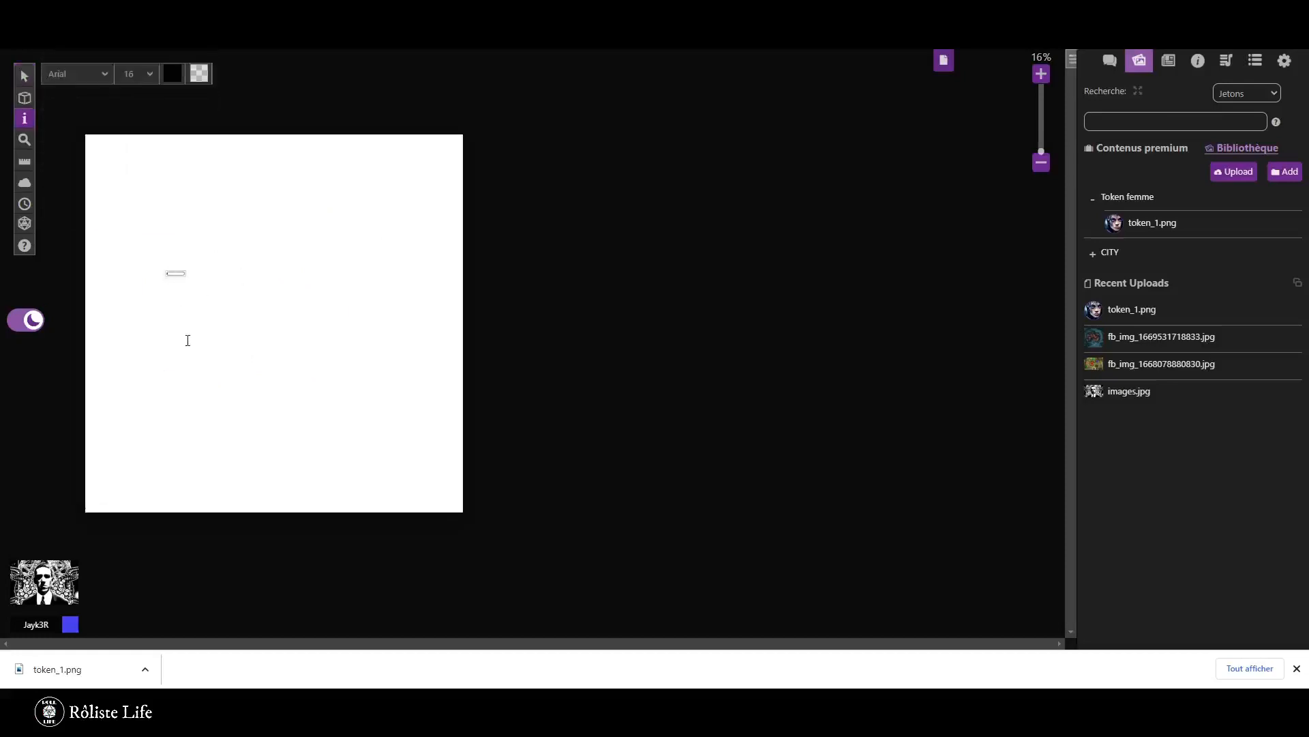
left_click(149, 73)
left_click(126, 203)
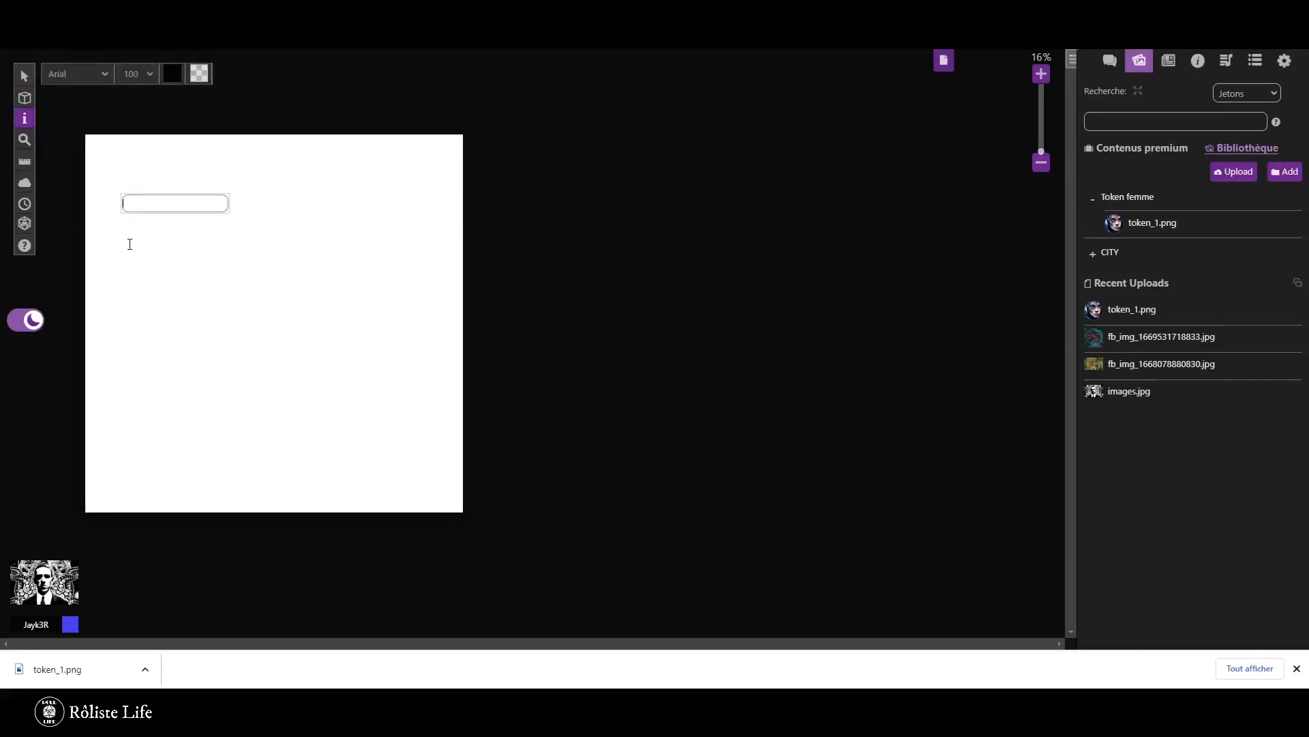
type("blabla")
key("Return")
type("salut")
left_click(164, 299)
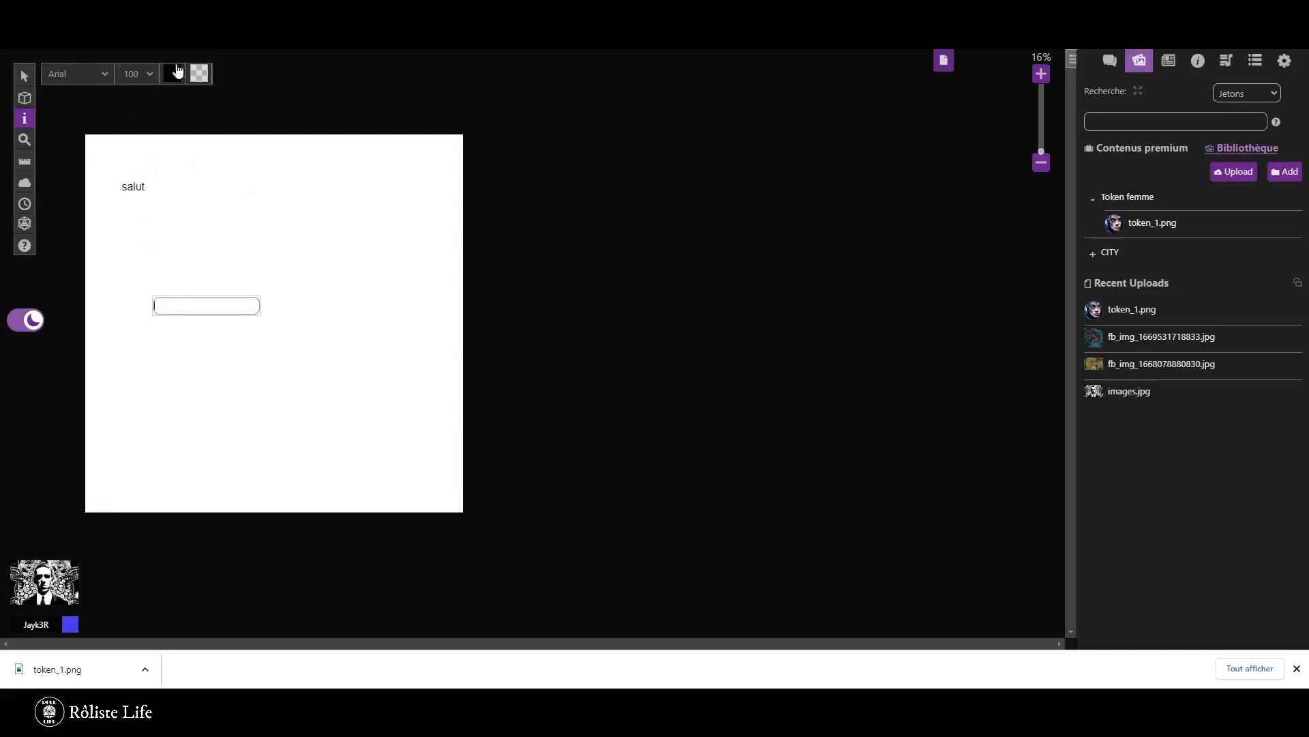
left_click(110, 68)
left_click(215, 158)
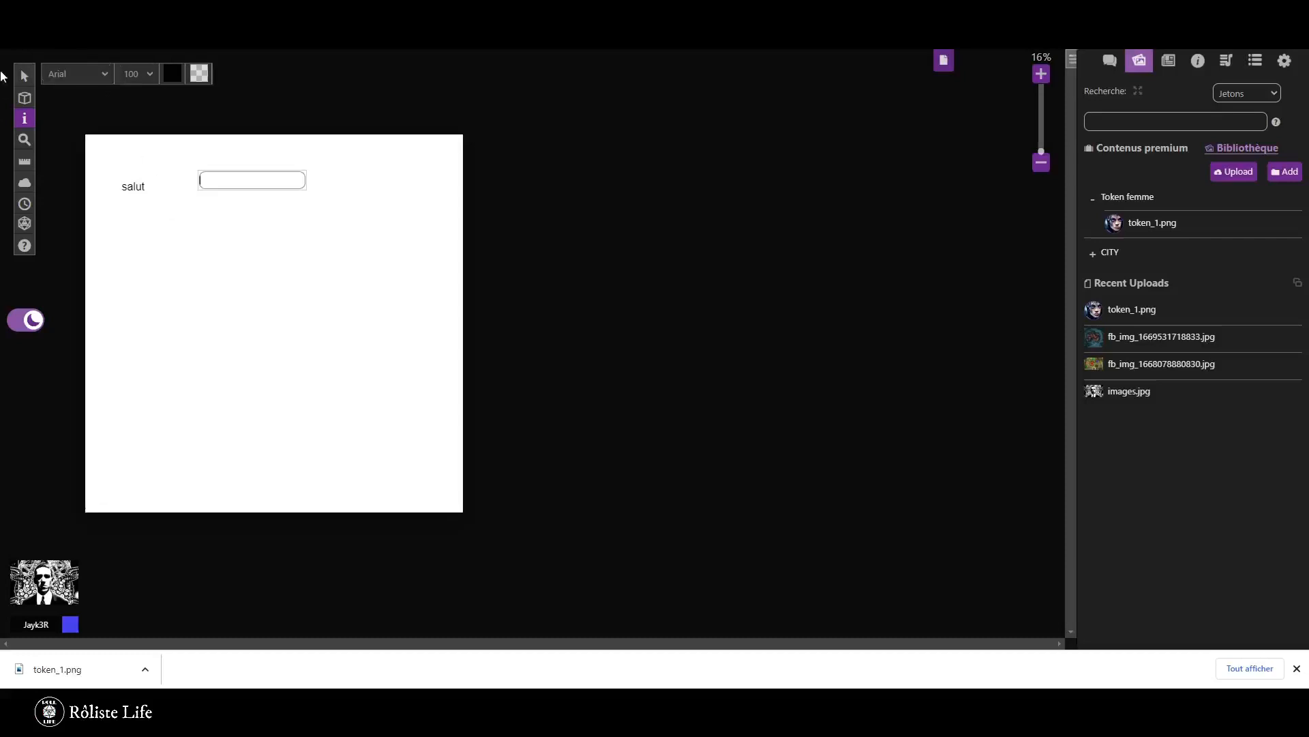
Select the text "salut" and set its size to 300 and its font to Patrick Hand.
left_click(24, 76)
left_click_drag(134, 170, 168, 229)
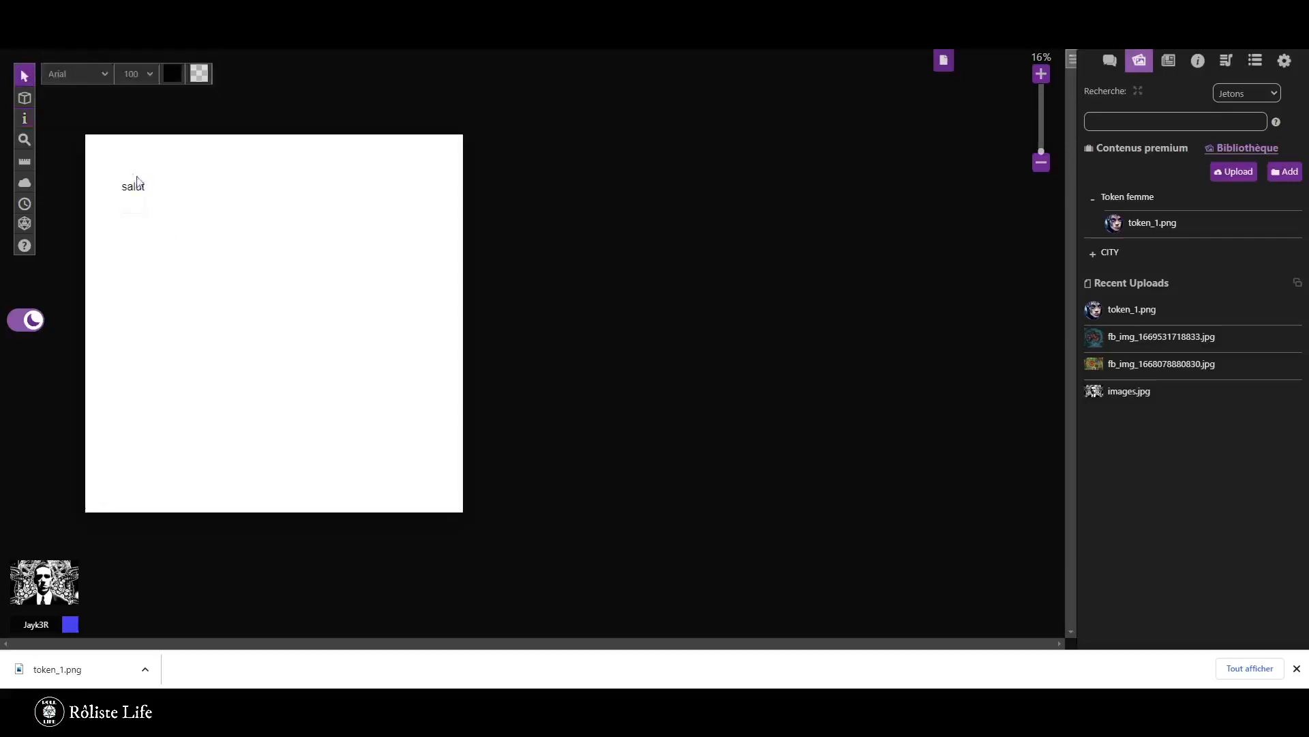
left_click(149, 73)
left_click(132, 274)
left_click(86, 71)
left_click(88, 105)
left_click(76, 71)
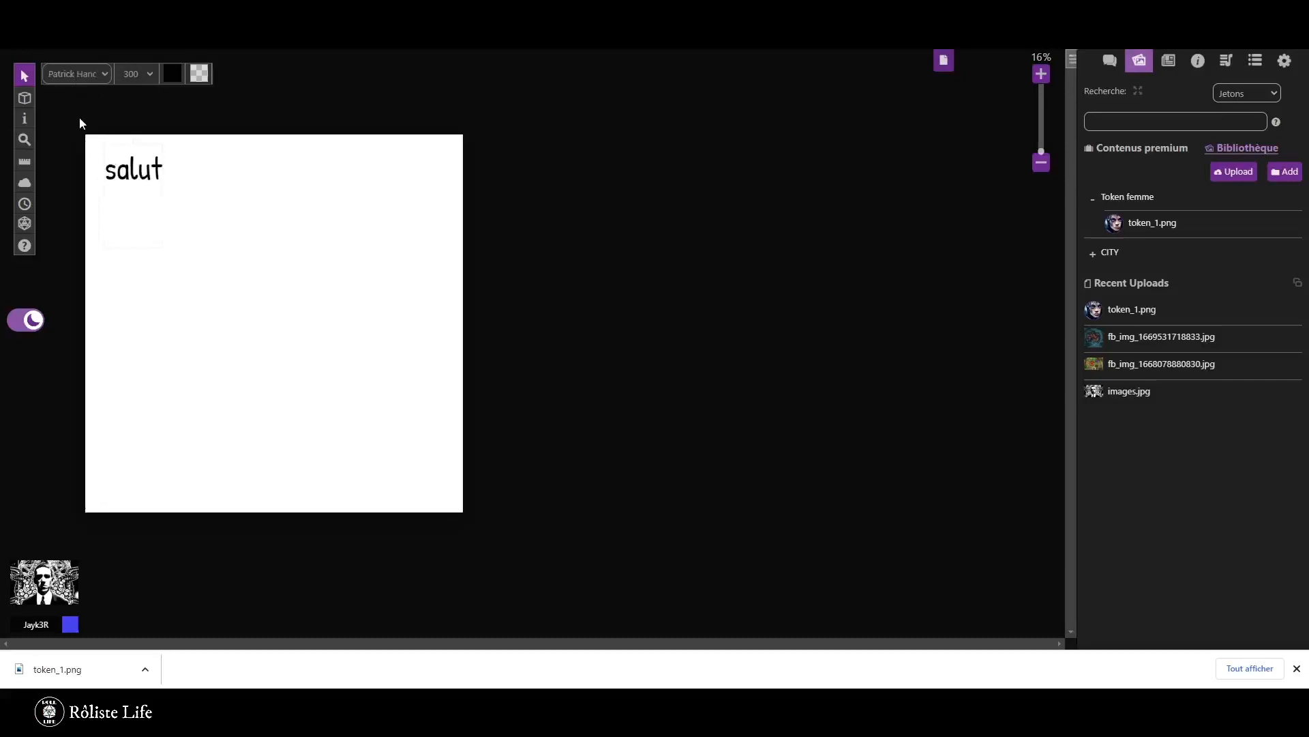
left_click(79, 117)
Try the IM Fell DW and Della Respira fonts on the text "salut" and settle on Crimson Text.
left_click(93, 75)
left_click(89, 213)
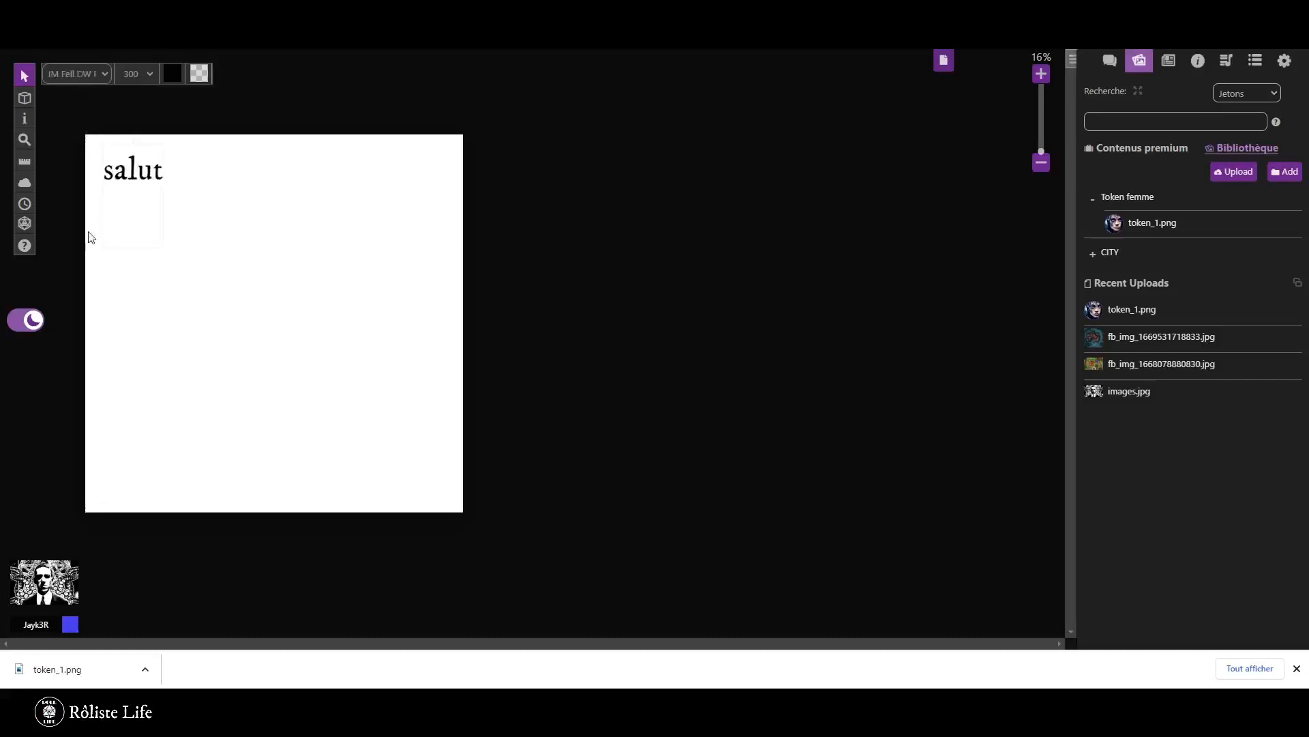
left_click(82, 73)
left_click(85, 244)
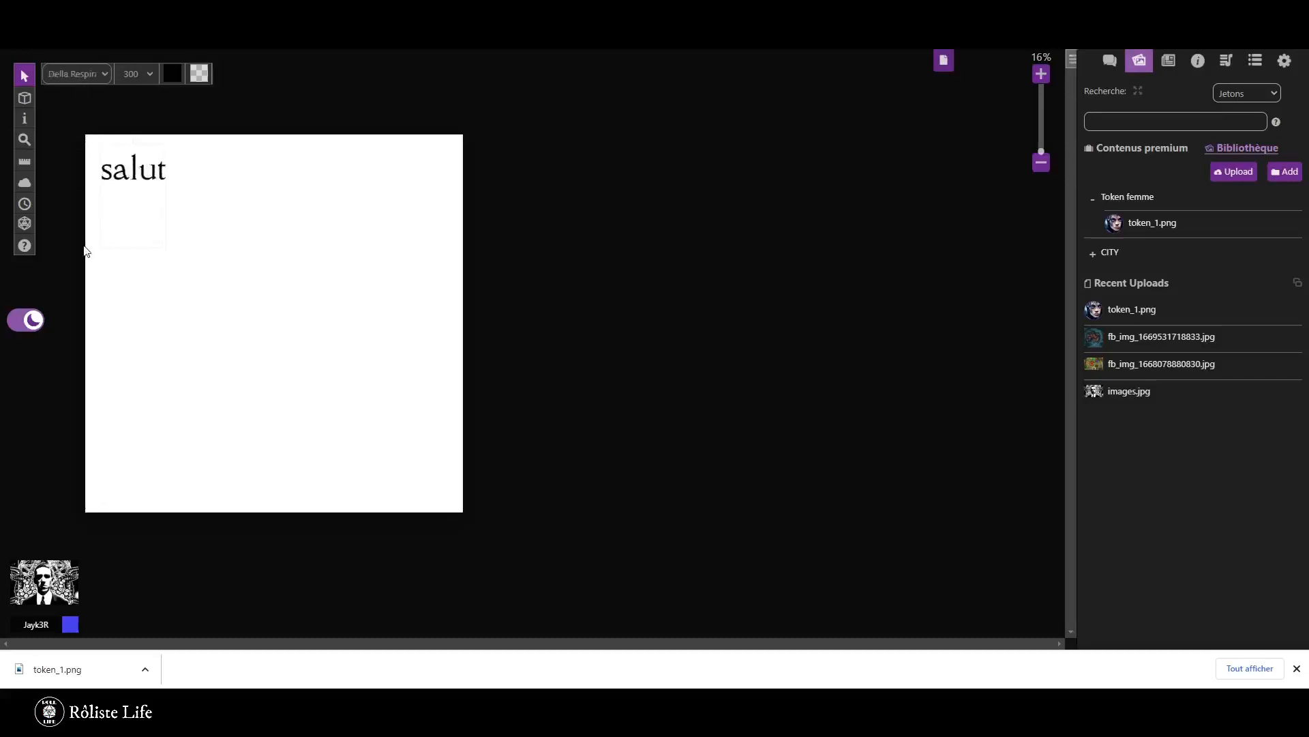
left_click(93, 75)
left_click(96, 262)
left_click(79, 74)
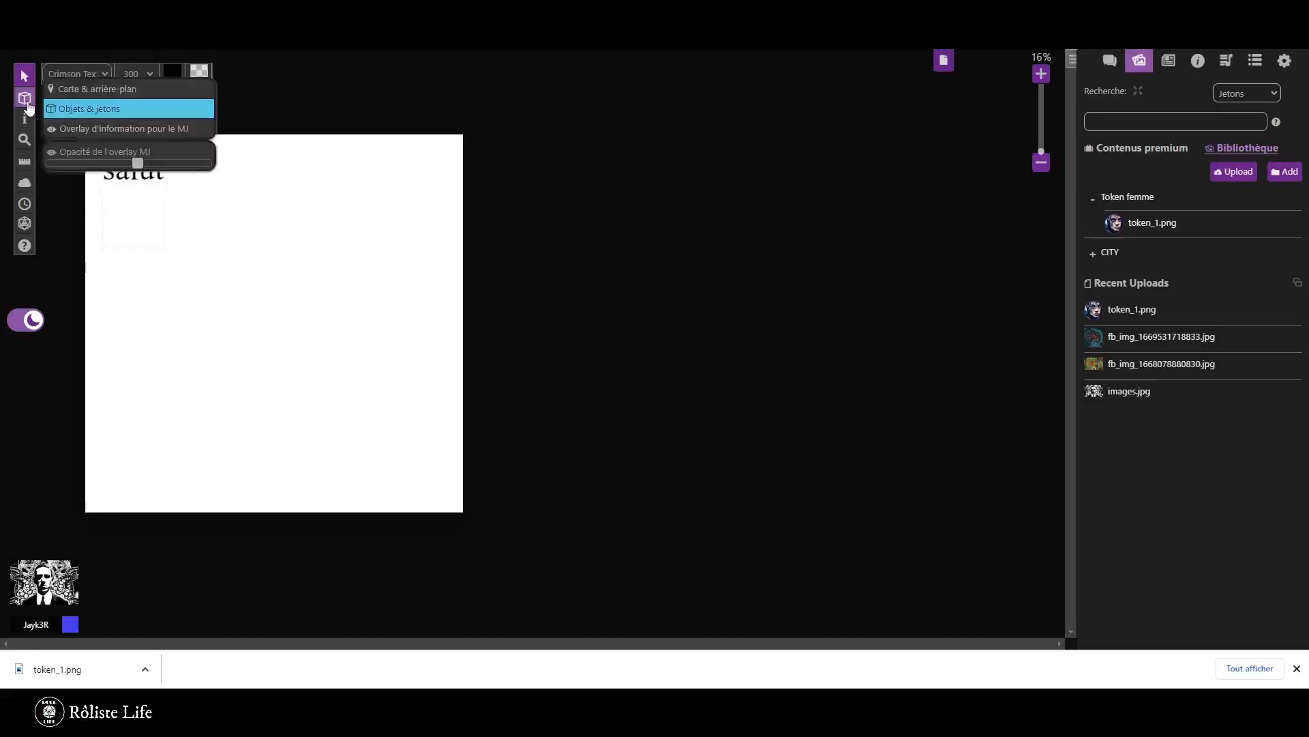
Clear all drawings and text from the current layer with Effacer les dessins.
left_click(32, 117)
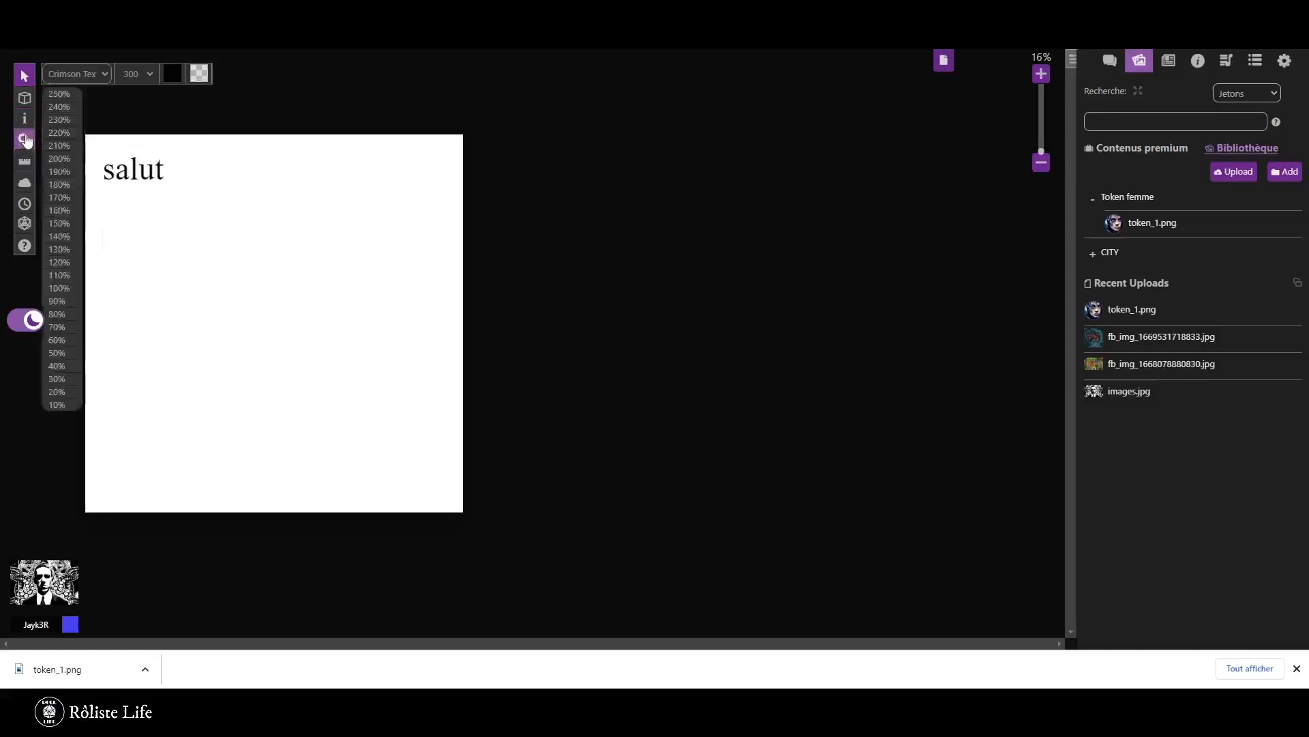
left_click(155, 272)
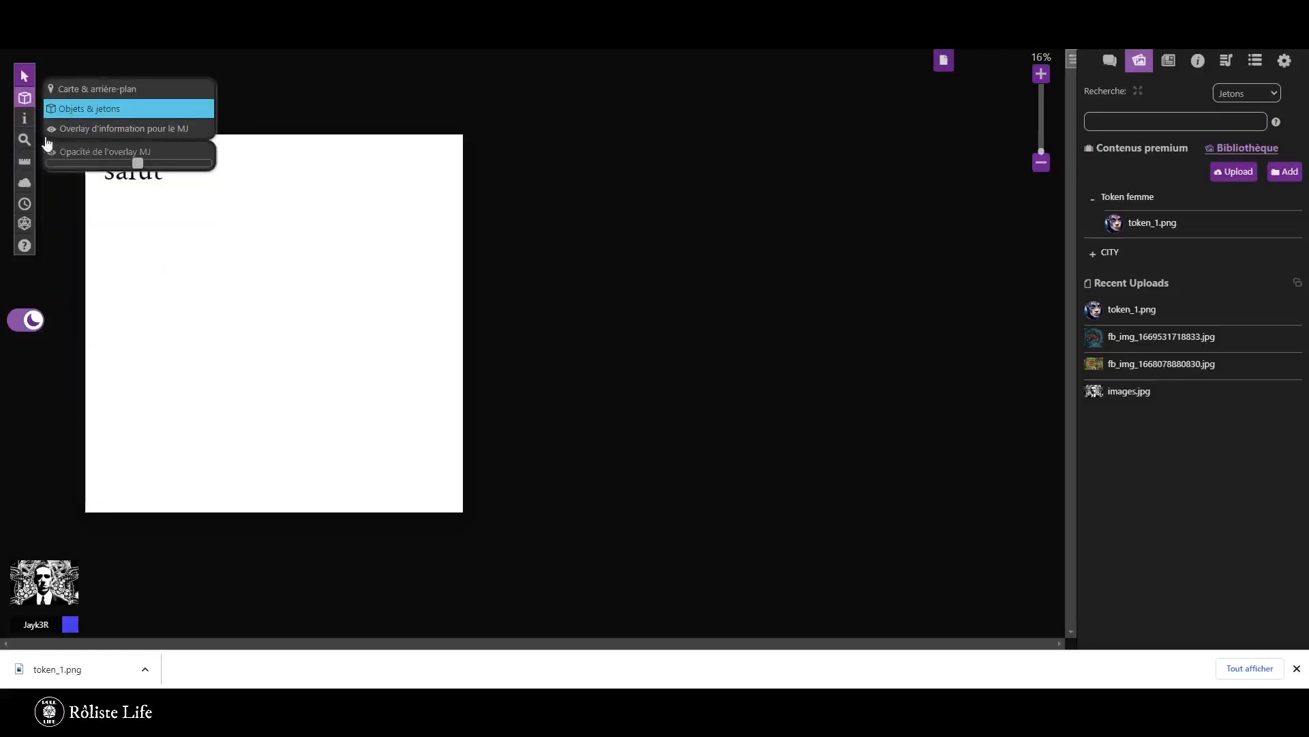
mouse_move(25, 139)
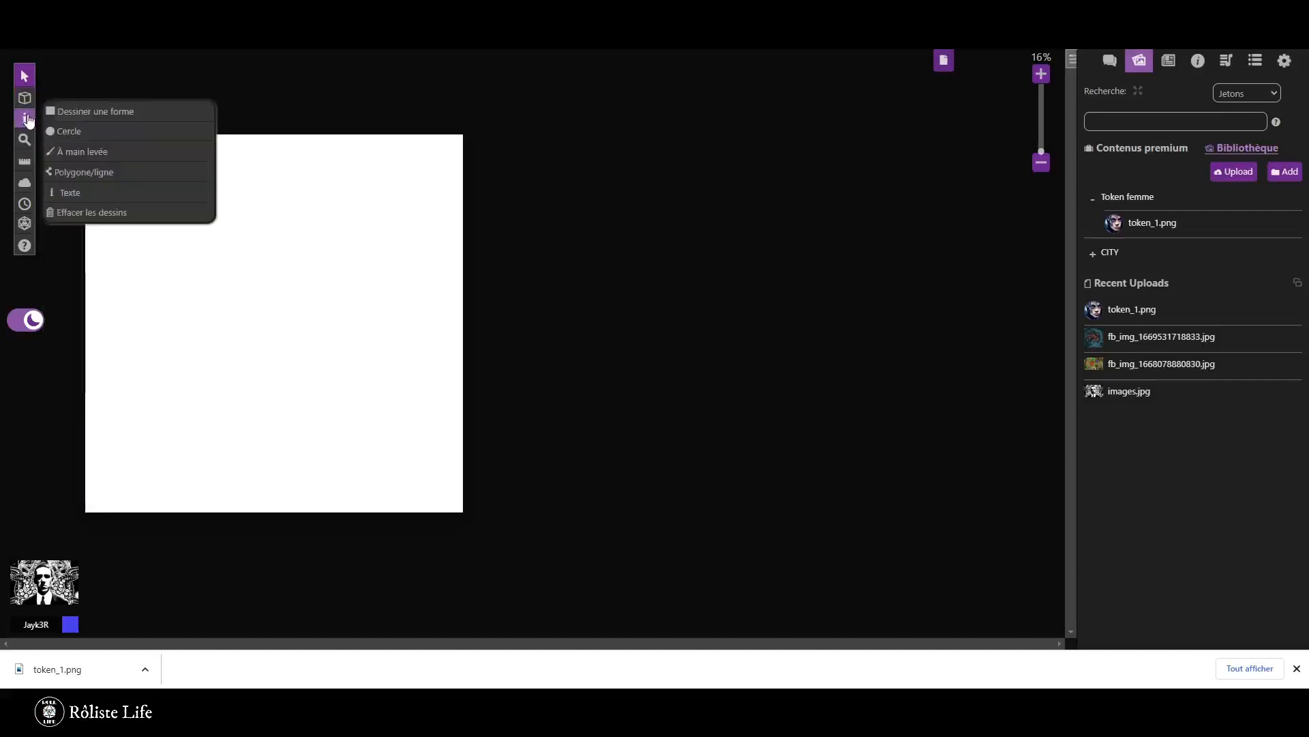
left_click(92, 213)
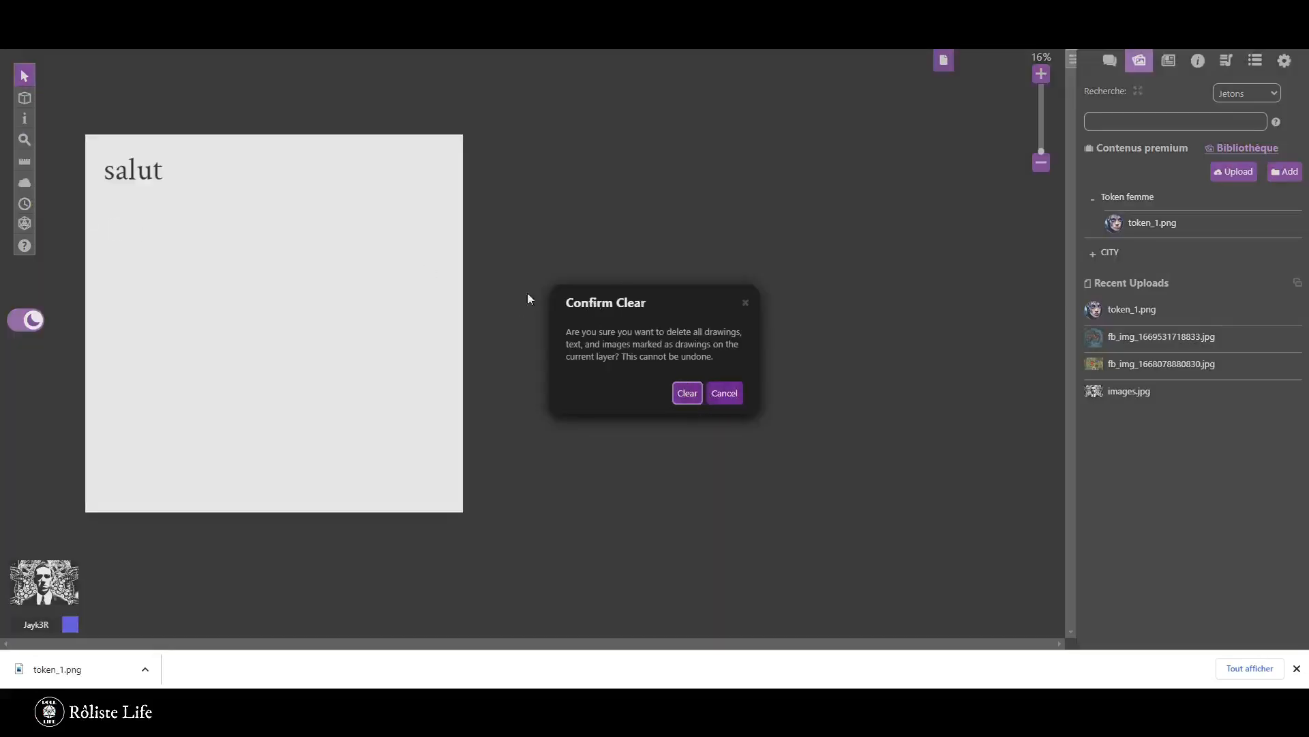
left_click(688, 393)
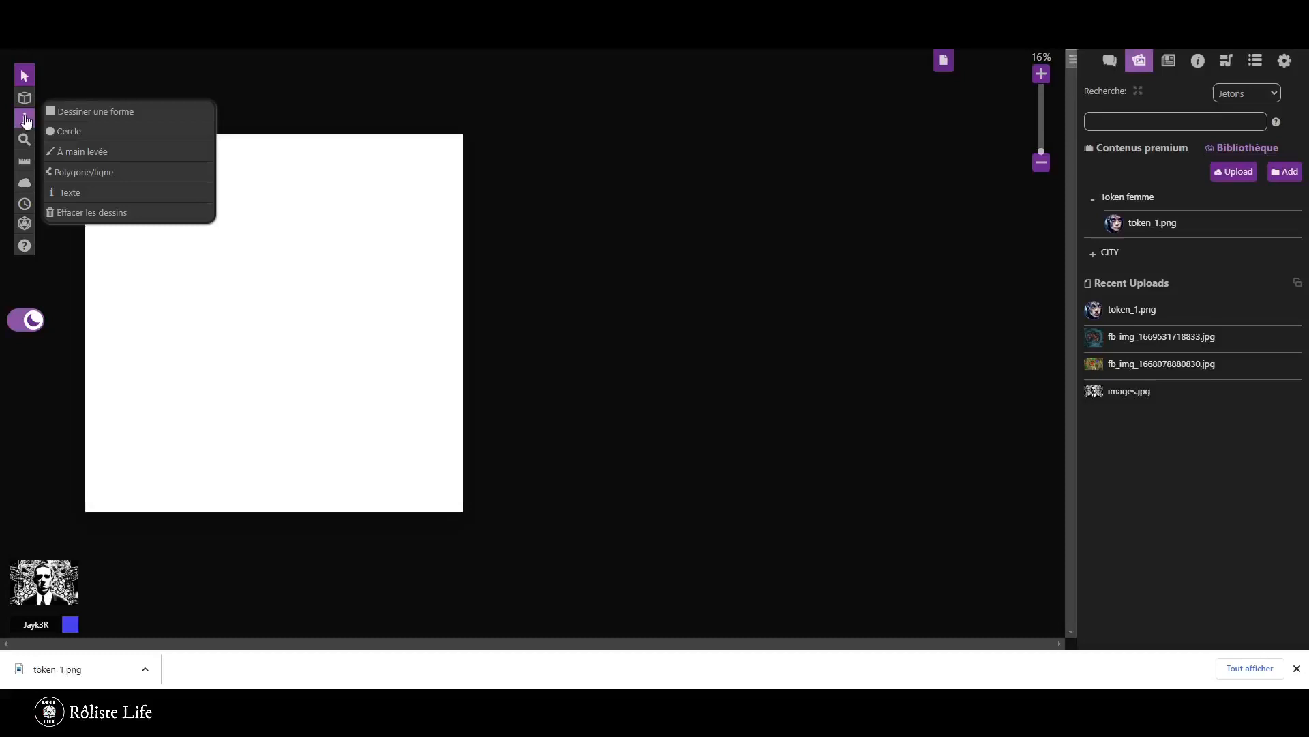
Set the page zoom to 220%, reset it to 100%, and zoom out freely to 33%.
mouse_move(17, 77)
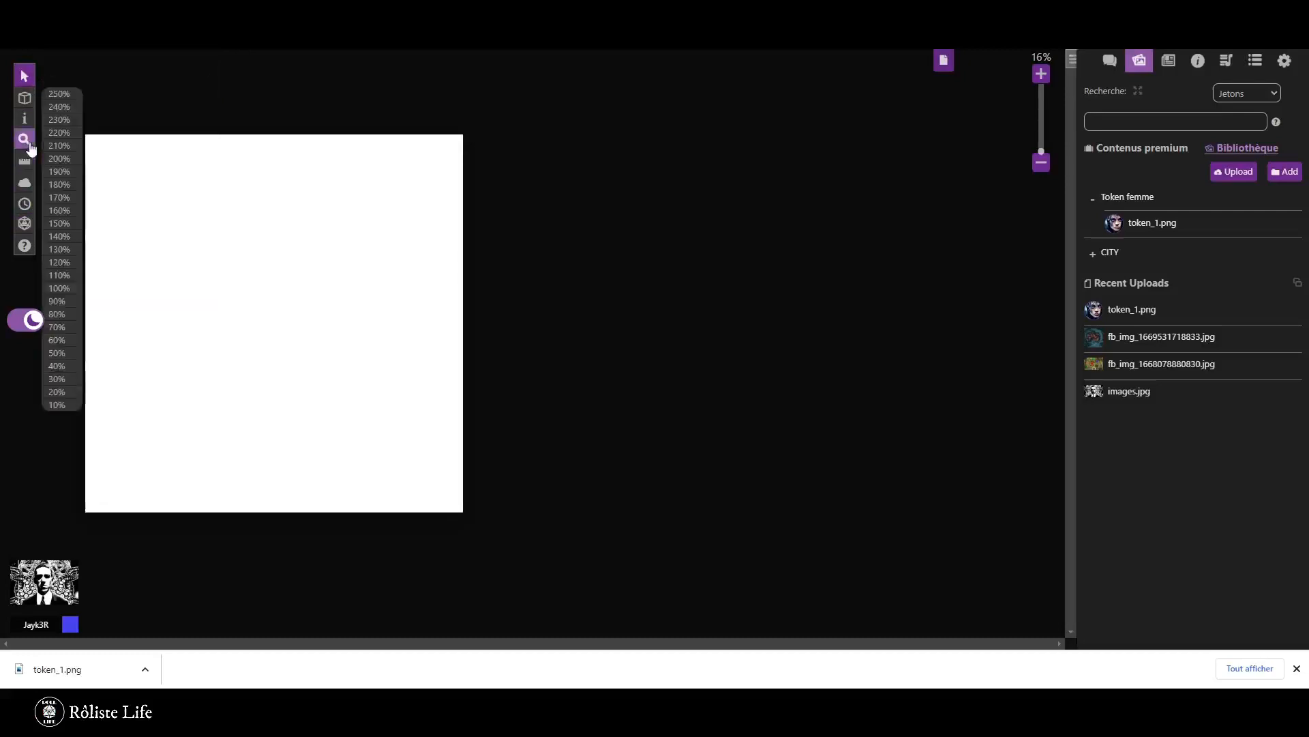
left_click(63, 136)
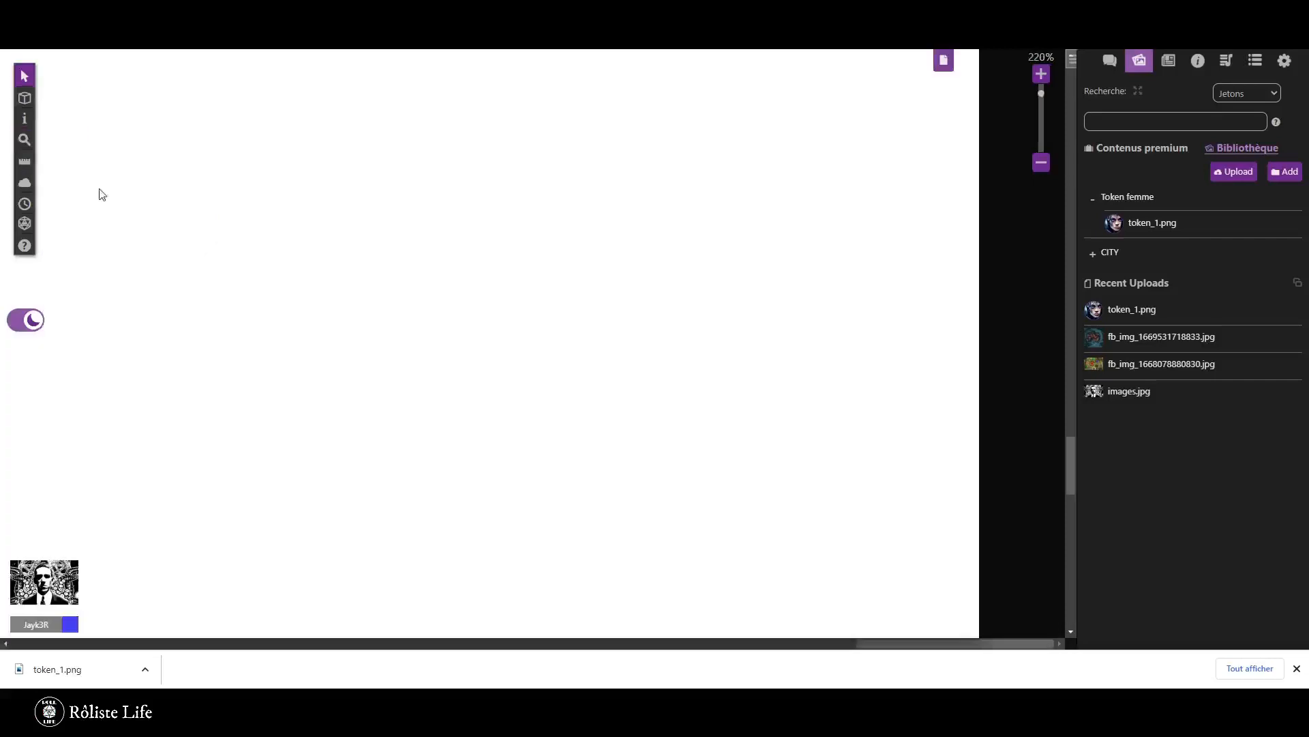
mouse_move(24, 141)
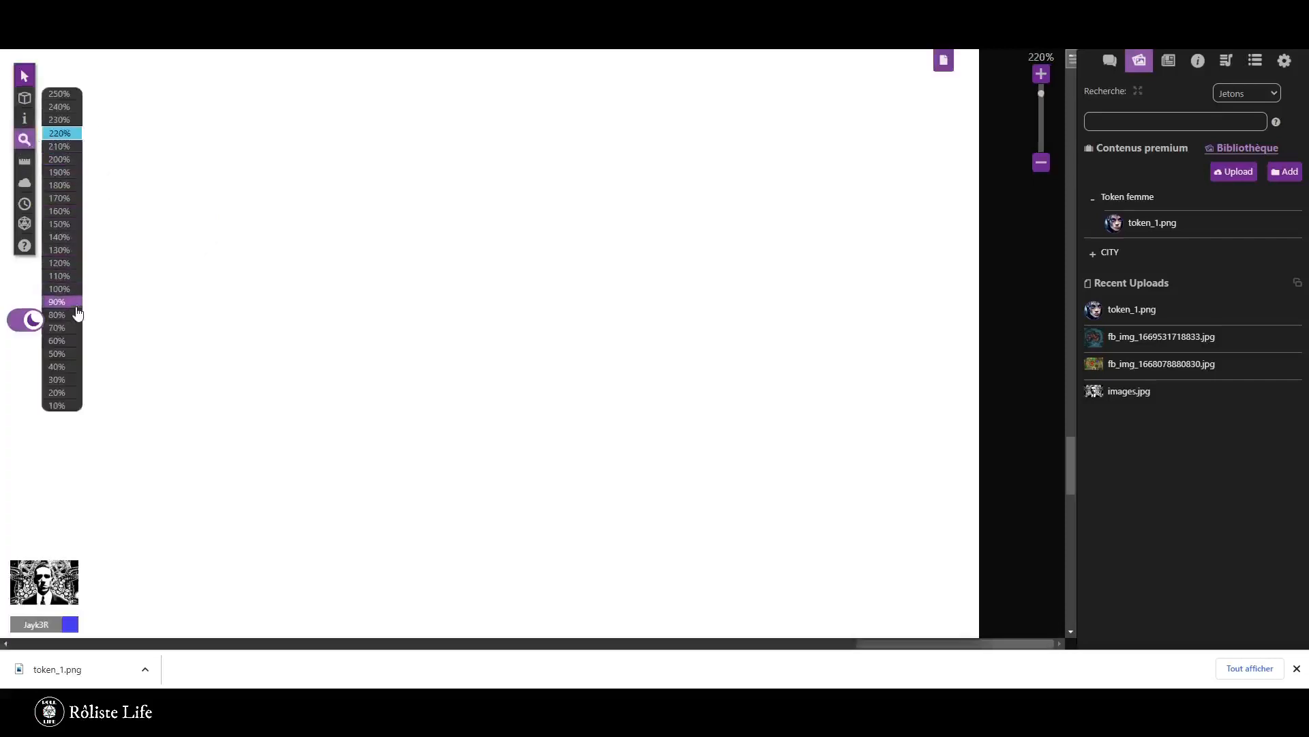
left_click(65, 289)
scroll(307, 205, "down", 3)
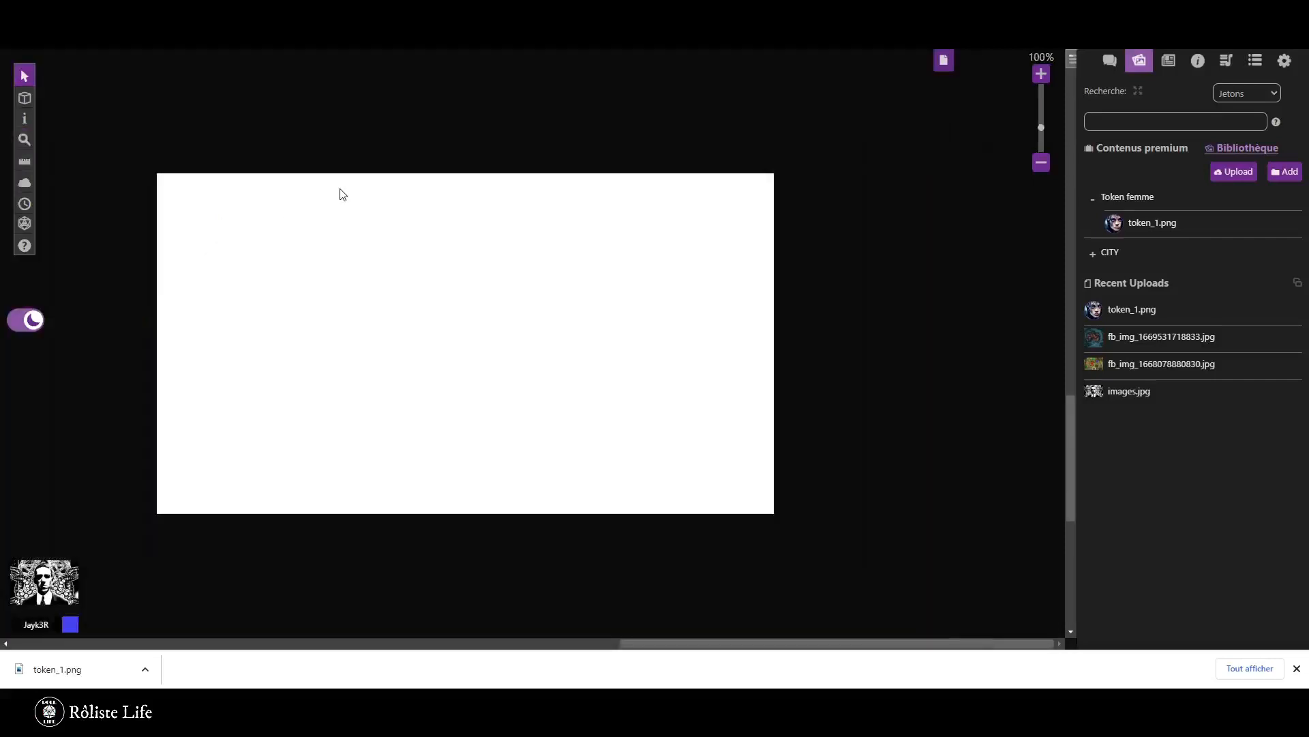
scroll(344, 208, "up", 2)
scroll(358, 246, "down", 4)
scroll(276, 152, "up", 1)
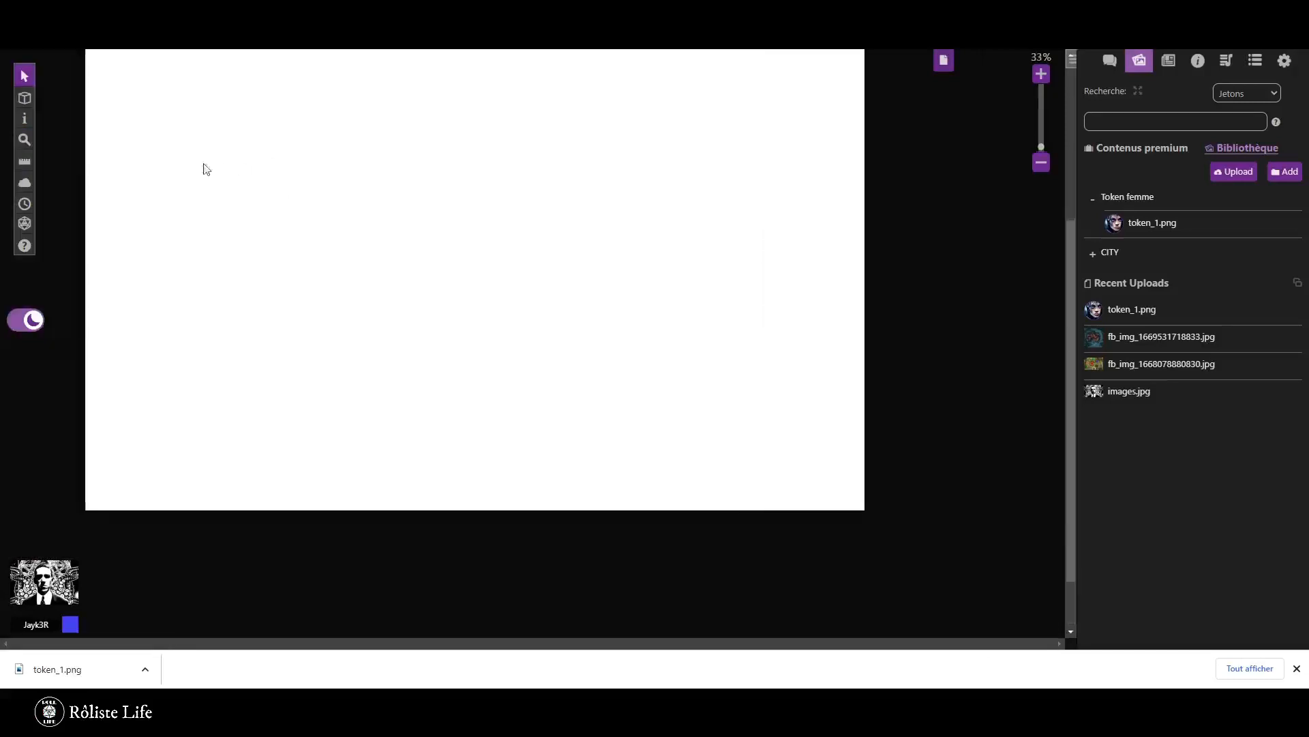
Measure two horizontal distances across the blank page with the ruler, using Aligner au centre.
mouse_move(29, 148)
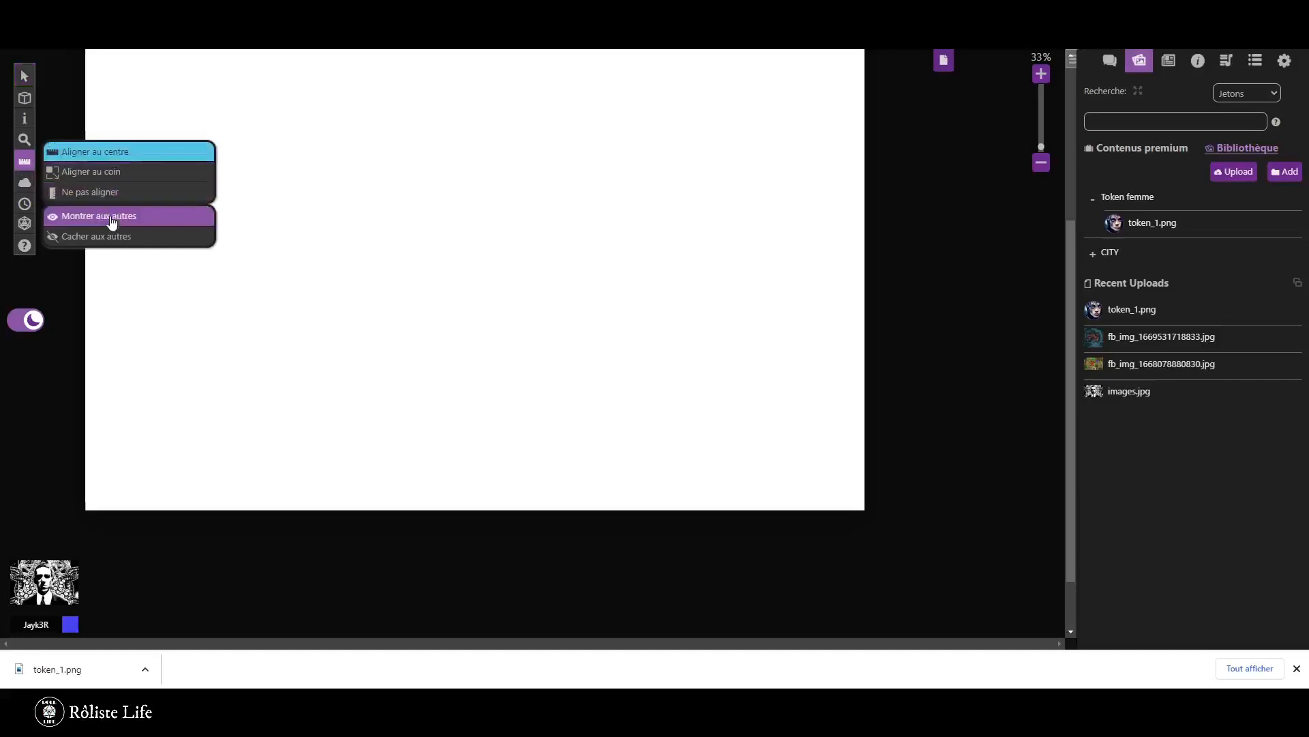
left_click_drag(237, 344, 546, 348)
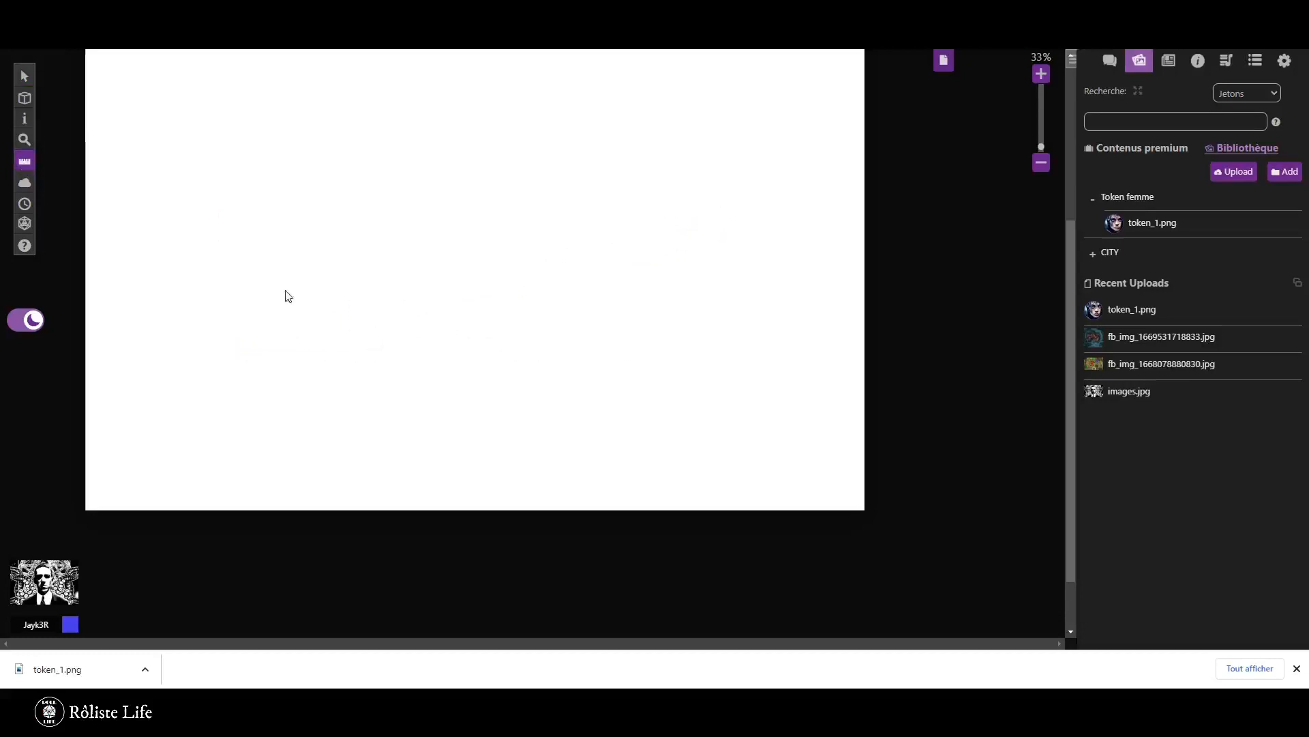
left_click_drag(272, 285, 754, 294)
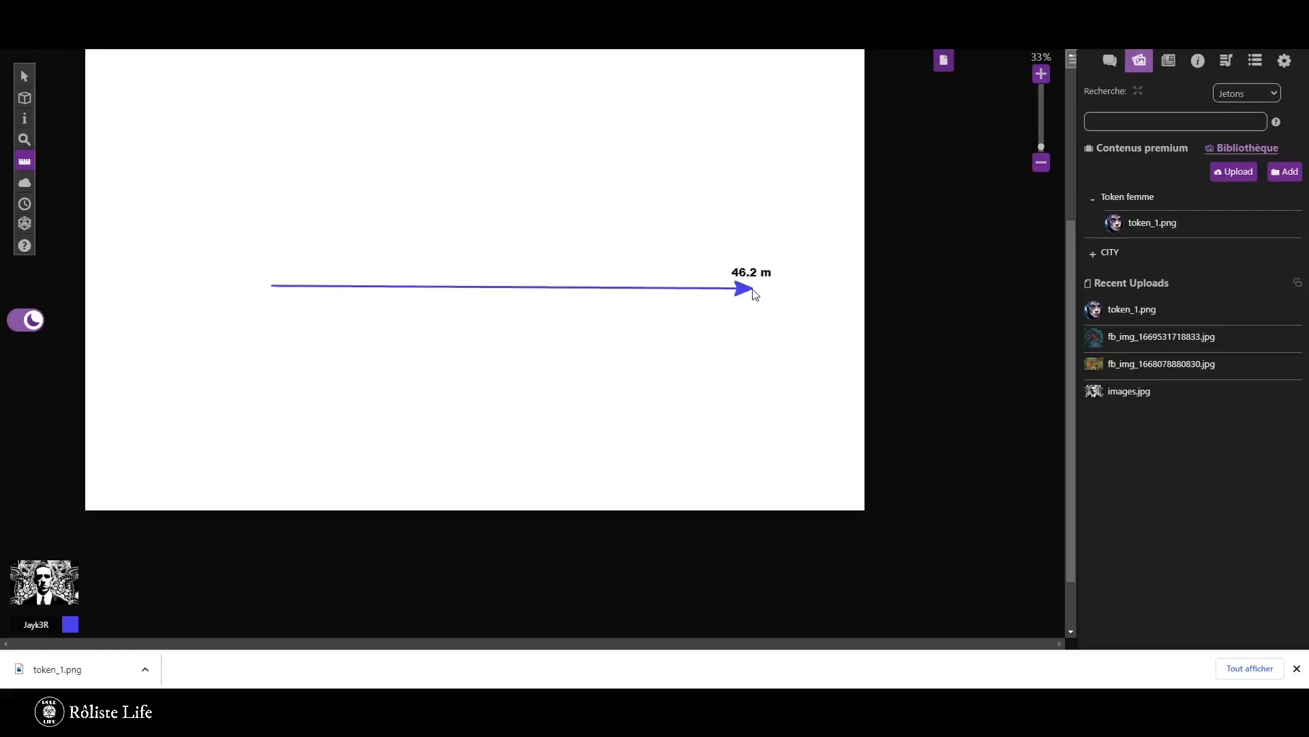
Measure a multi-segment path with the ruler by adding successive waypoints from the end of the horizontal measurement.
mouse_move(758, 293)
left_mouse_down()
mouse_move(444, 309)
mouse_move(407, 284)
mouse_move(712, 298)
mouse_move(709, 173)
mouse_move(468, 114)
mouse_move(332, 235)
mouse_move(160, 136)
mouse_move(183, 396)
mouse_move(661, 418)
mouse_move(752, 337)
left_mouse_up()
key("q")
key("q")
key("q")
key("q")
key("q")
key("q")
key("q")
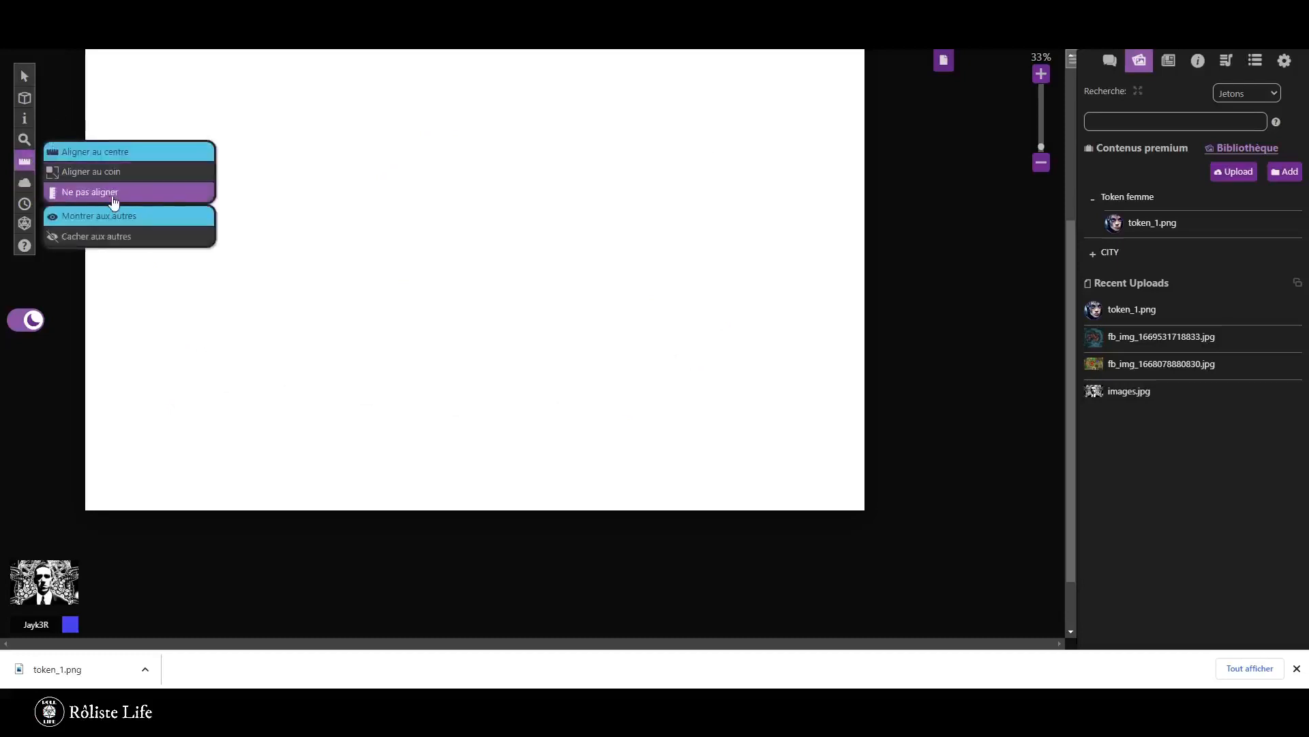
Switch the ruler to Cacher aux autres and back to Montrer aux autres, and cycle its alignment options back to Aligner au centre.
left_click(116, 237)
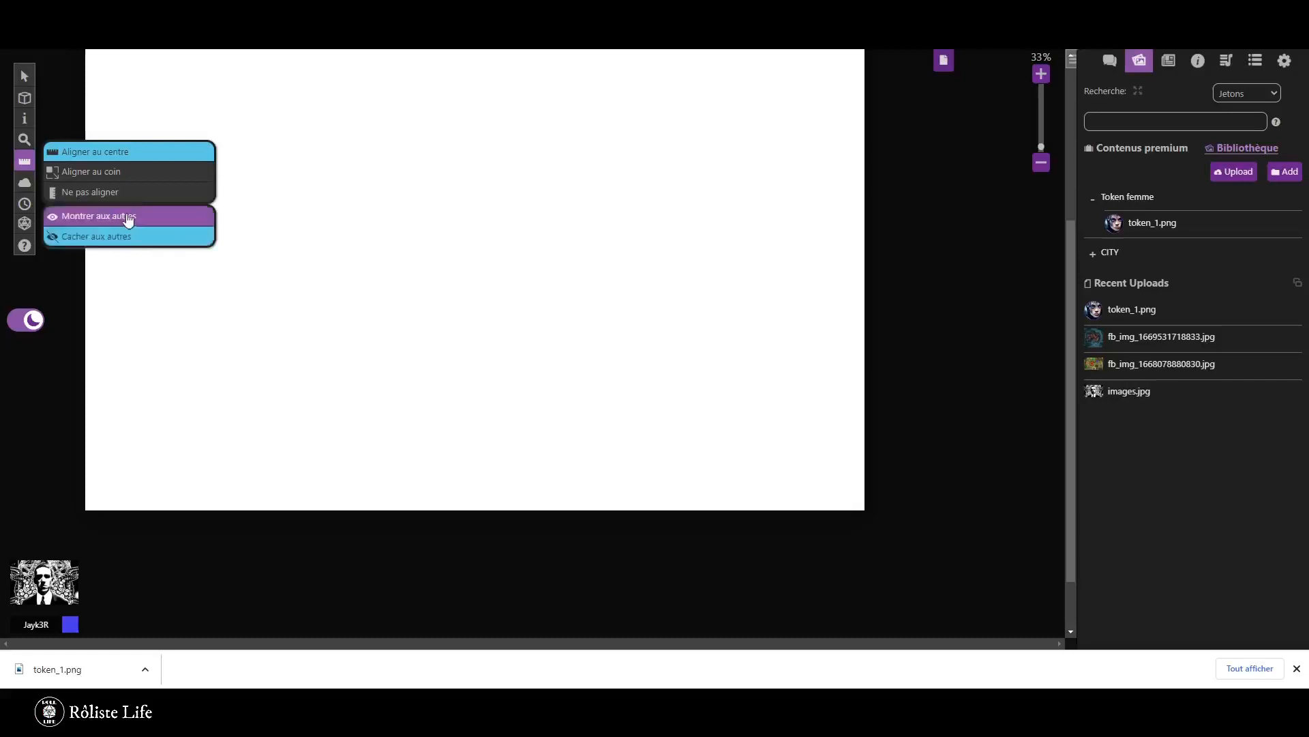
left_click(127, 217)
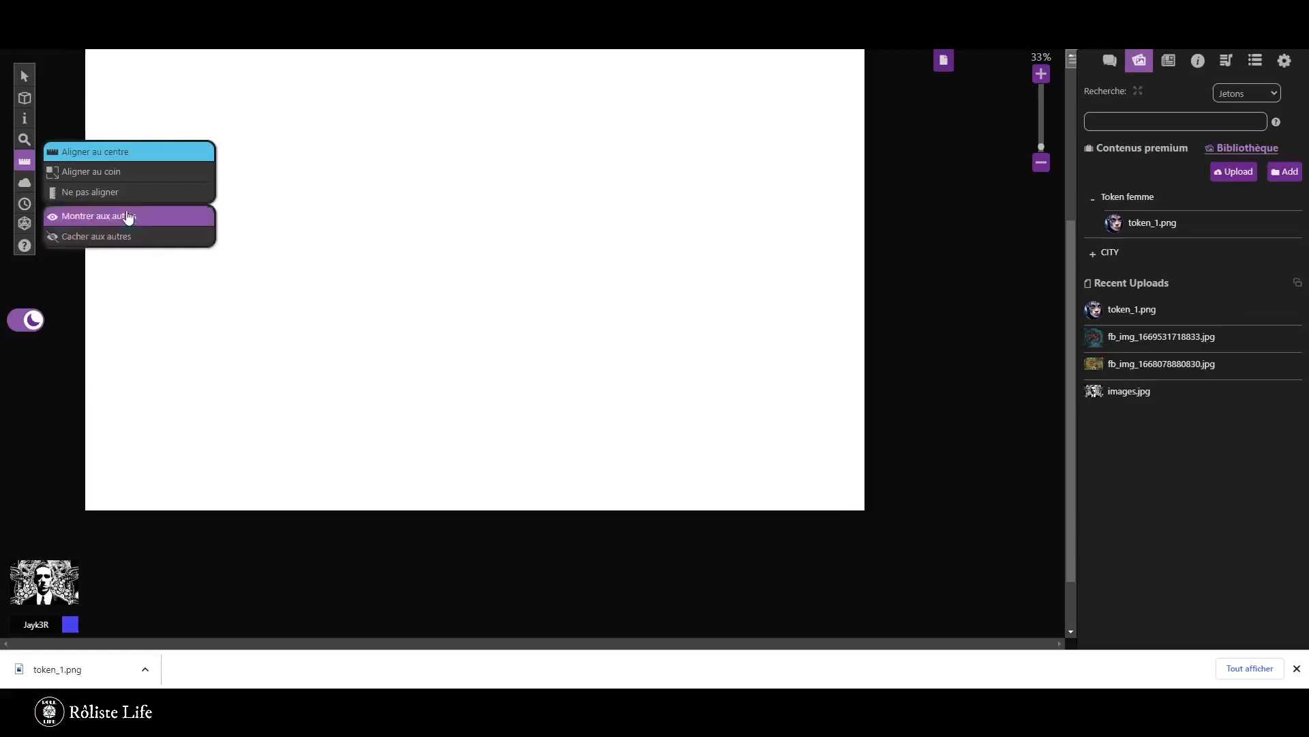
left_click(128, 176)
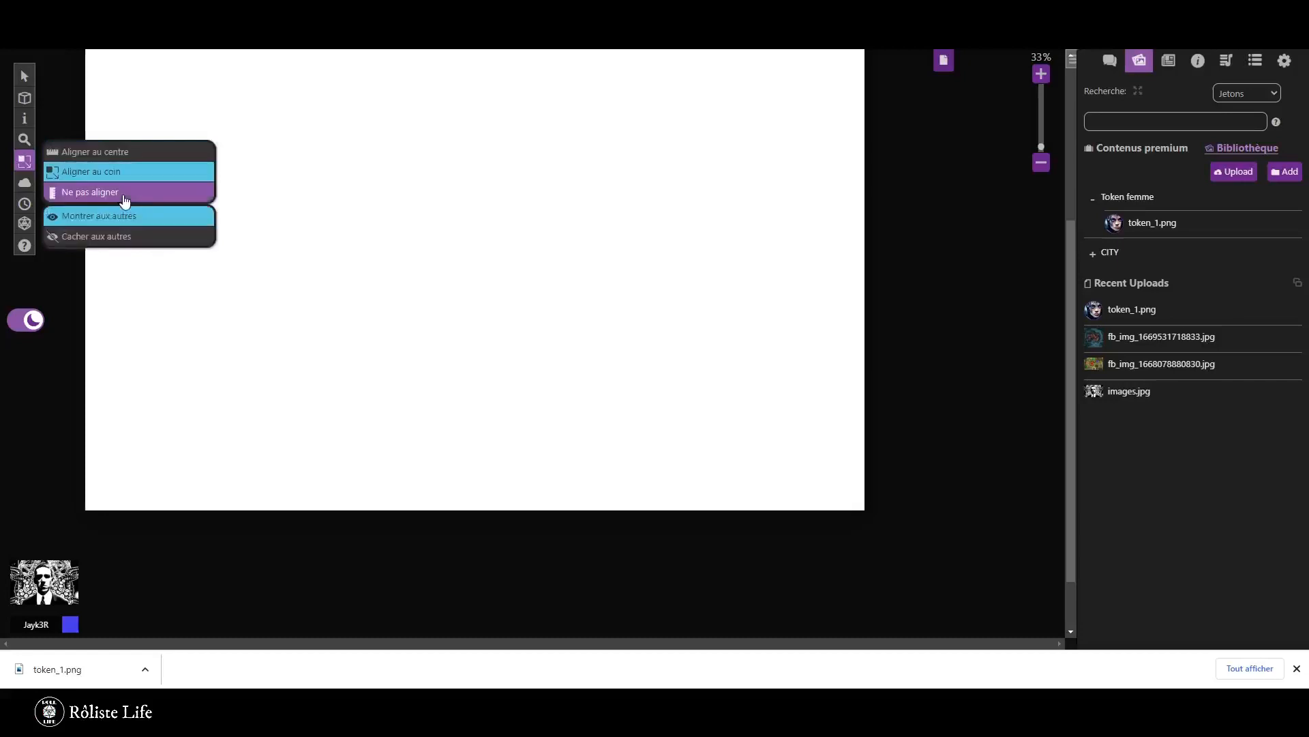
left_click(128, 193)
left_click(128, 171)
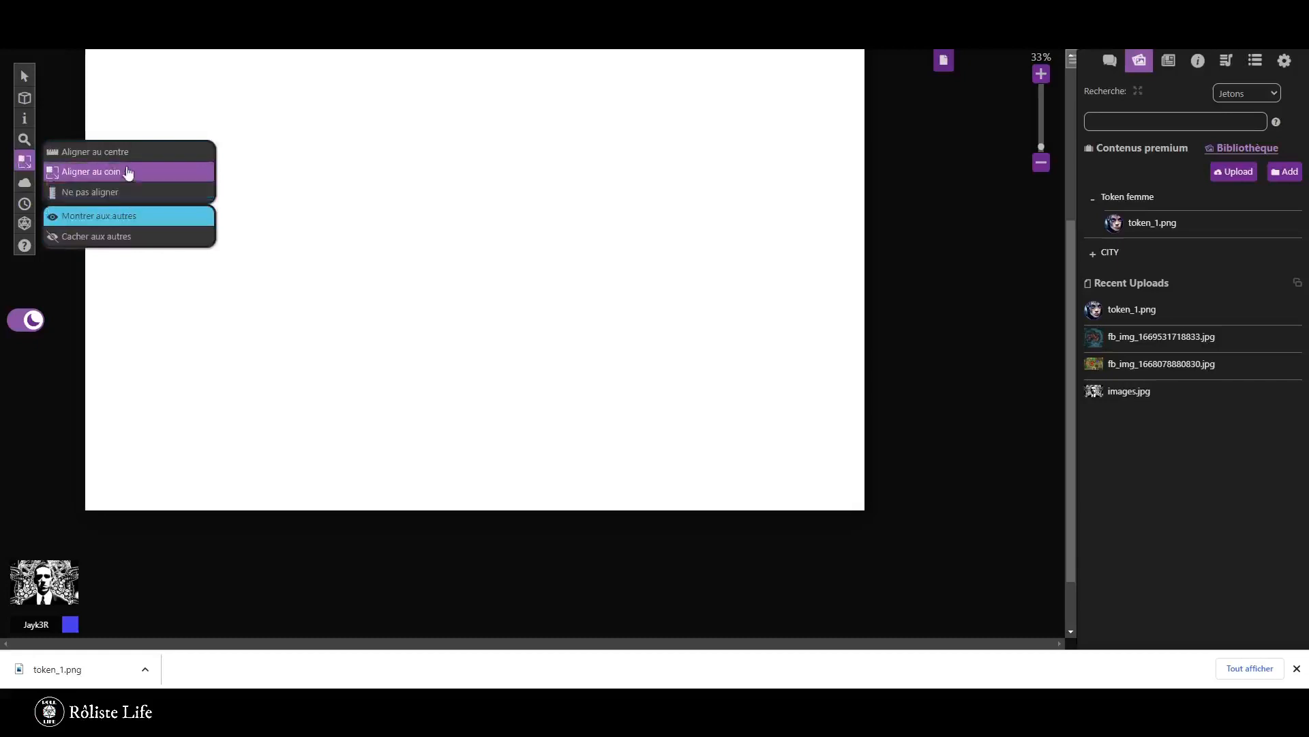
left_click(128, 150)
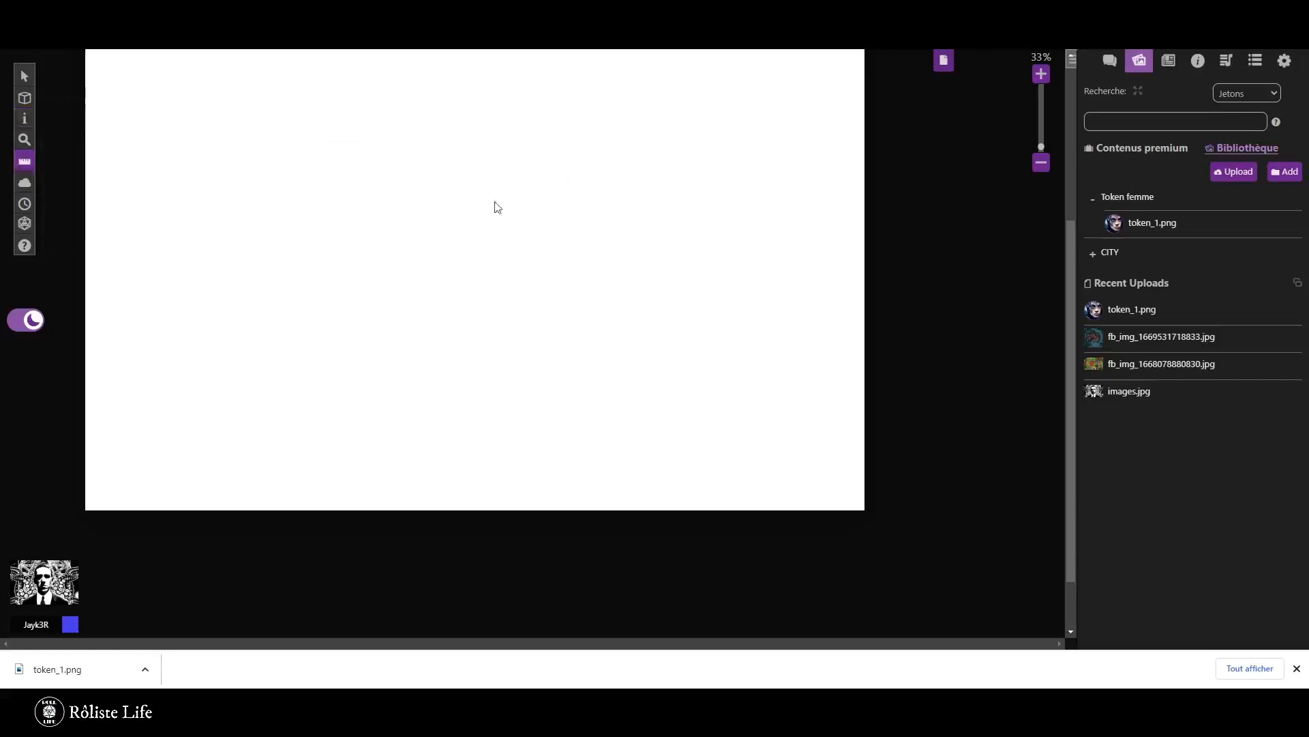
Draw a hidden area on the blank page with Cacher des zones and activate the page's fog of war.
mouse_move(32, 189)
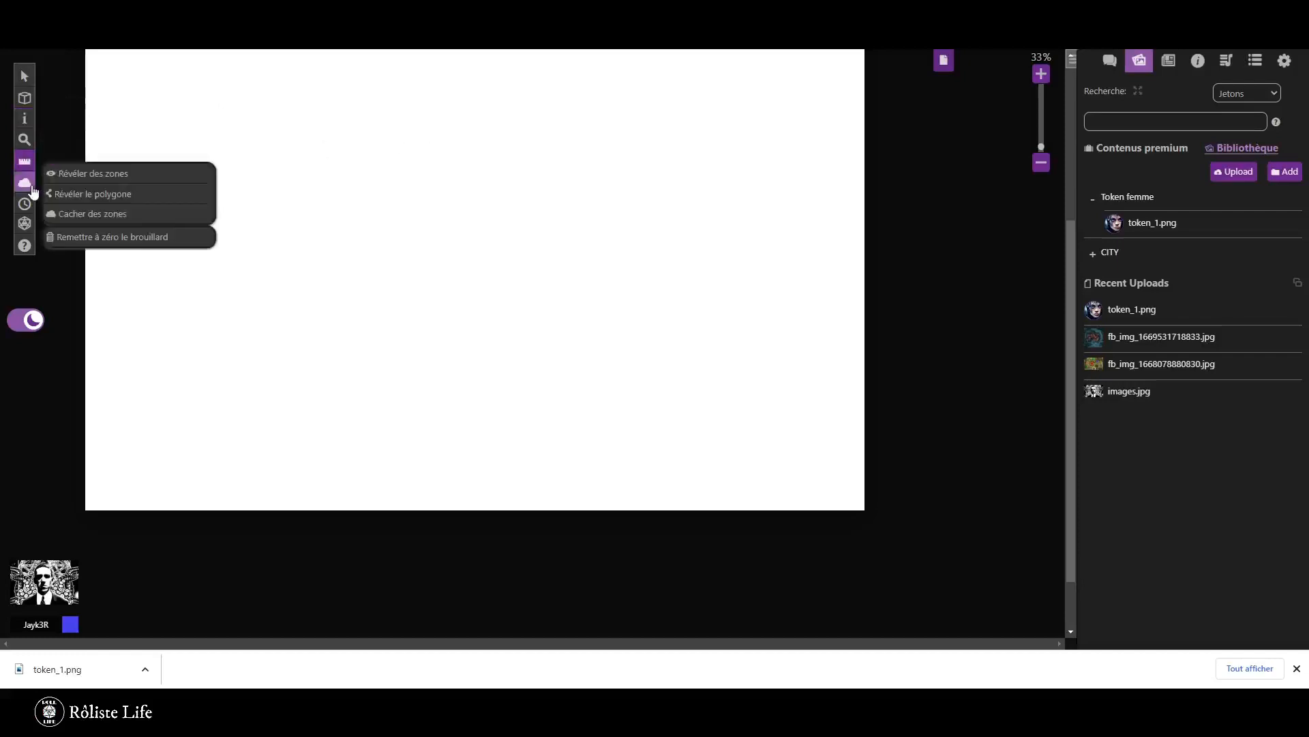
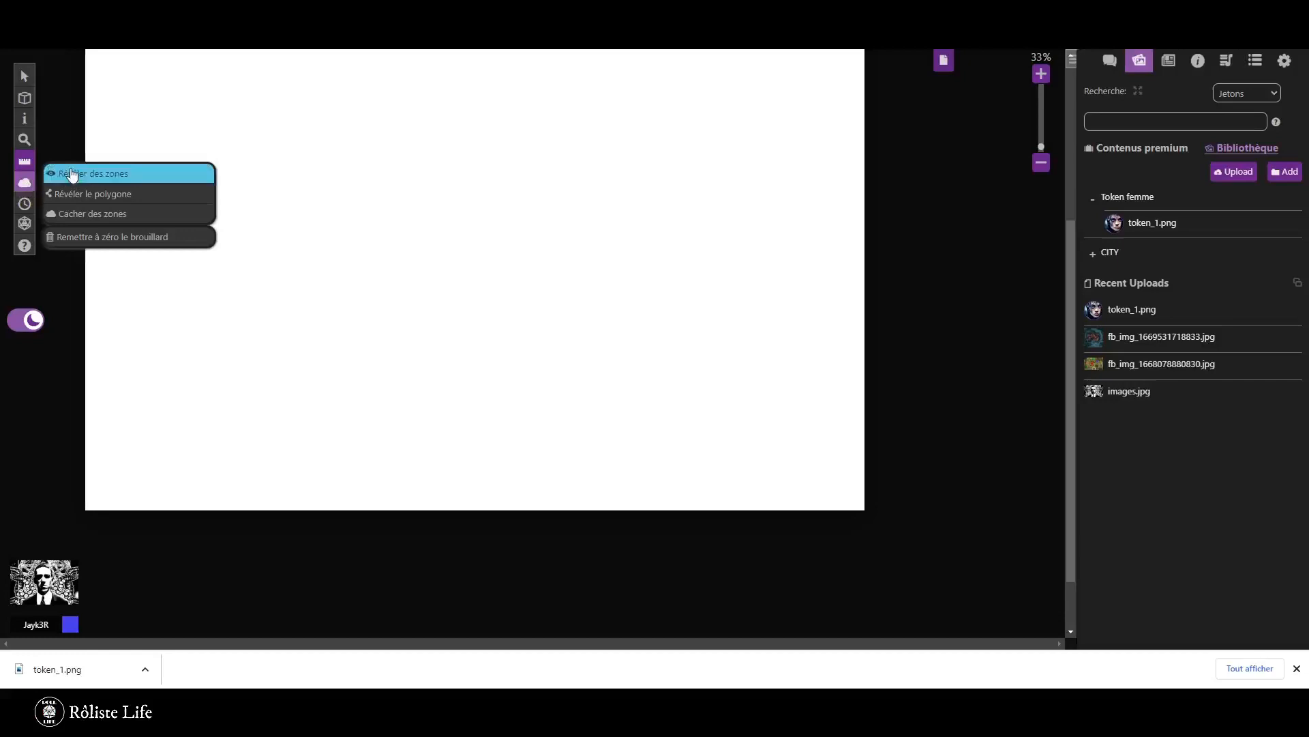
left_click(95, 217)
scroll(321, 289, "down", 3)
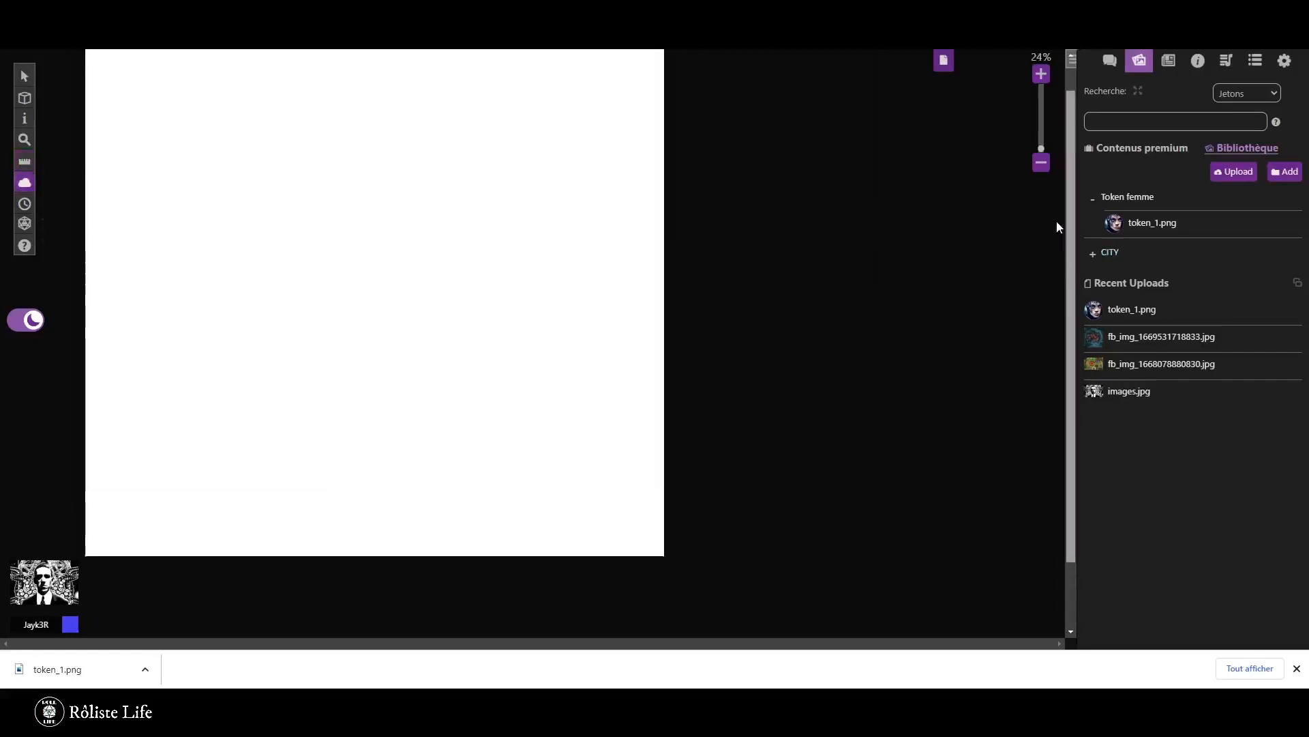
scroll(246, 240, "down", 2)
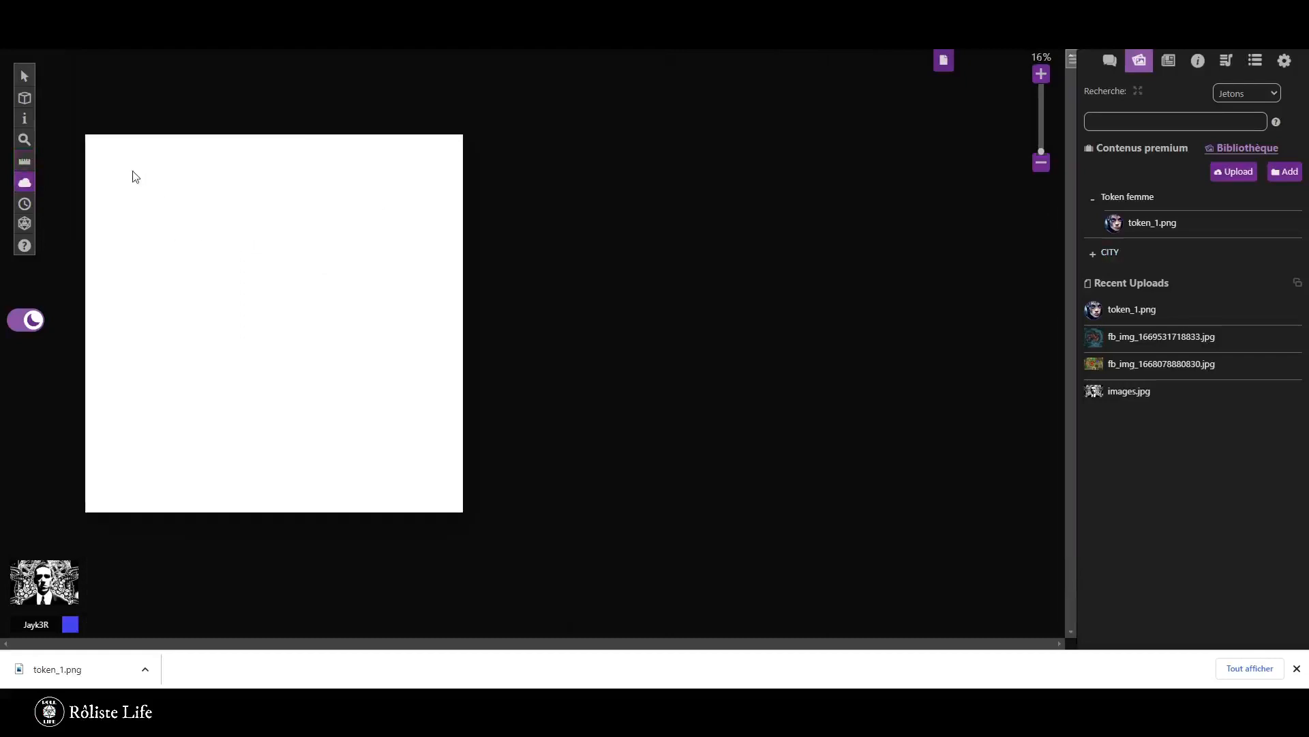
left_click_drag(131, 173, 330, 339)
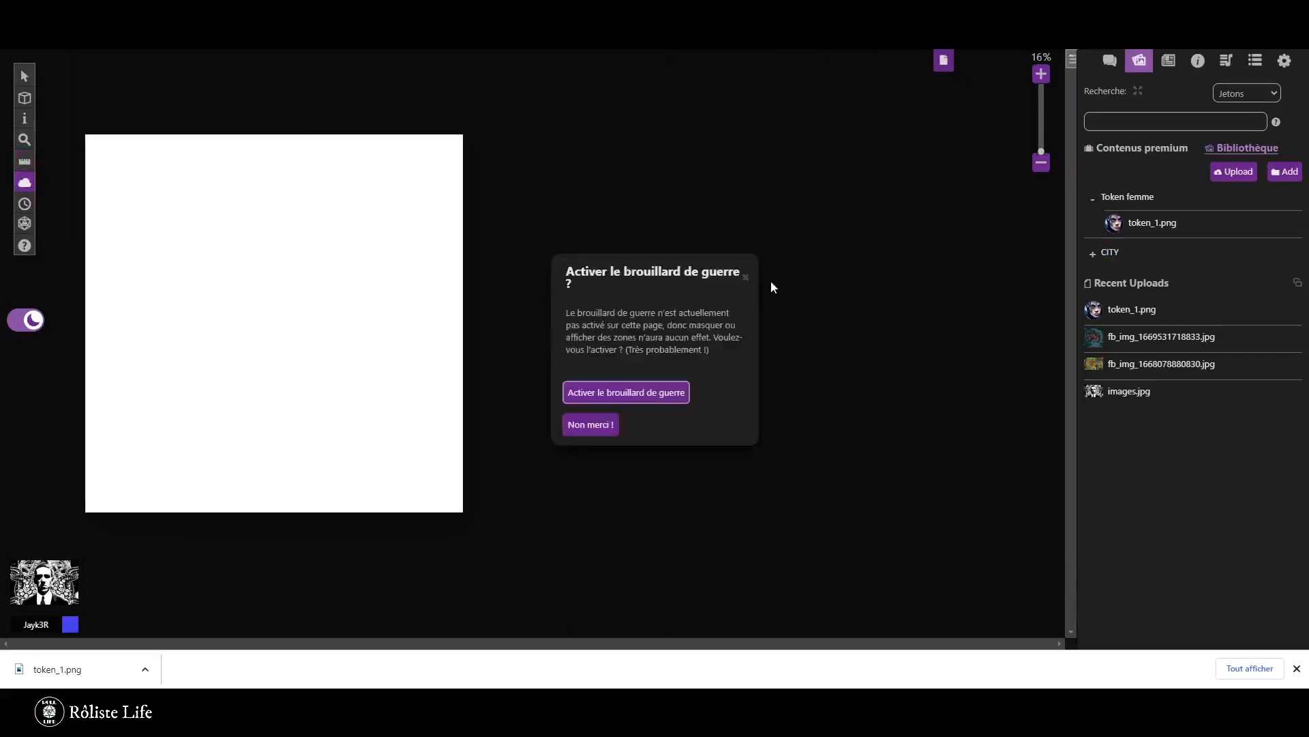
left_click(651, 396)
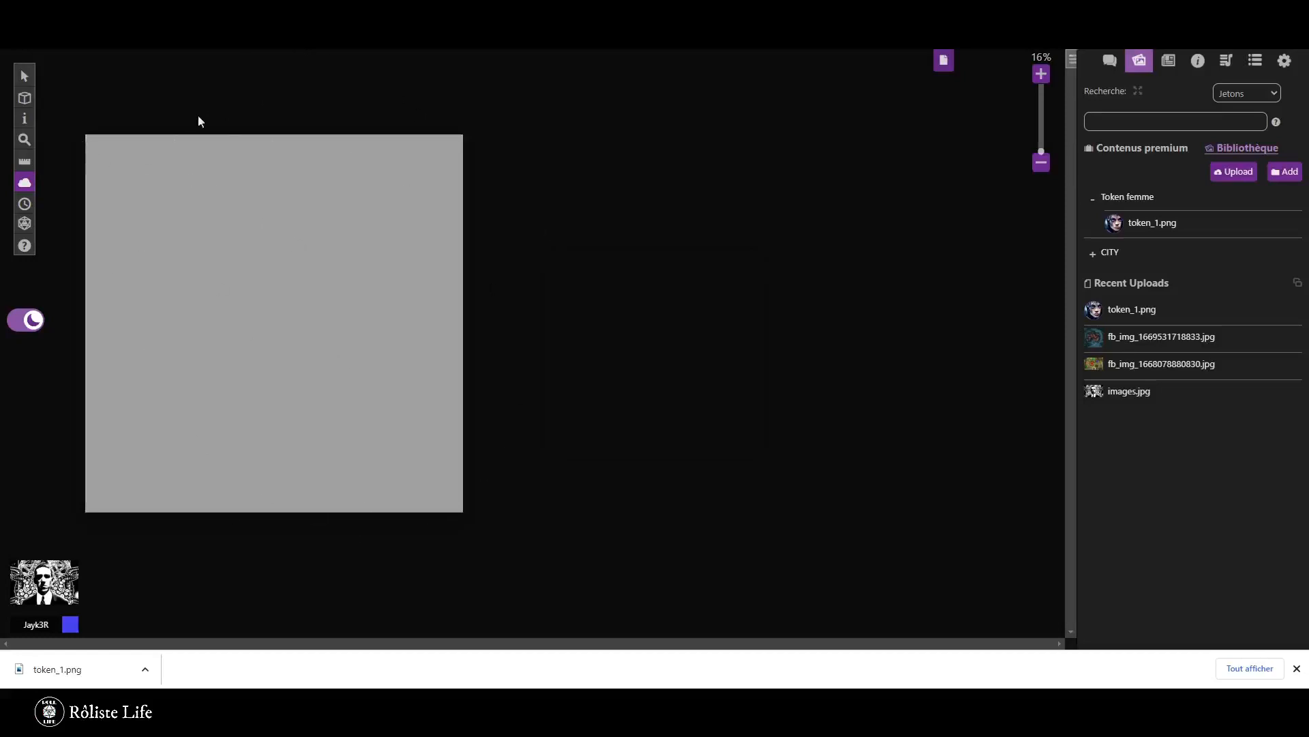
Reveal a winding path of overlapping rectangles through the fog across the page with Révéler des zones.
mouse_move(24, 184)
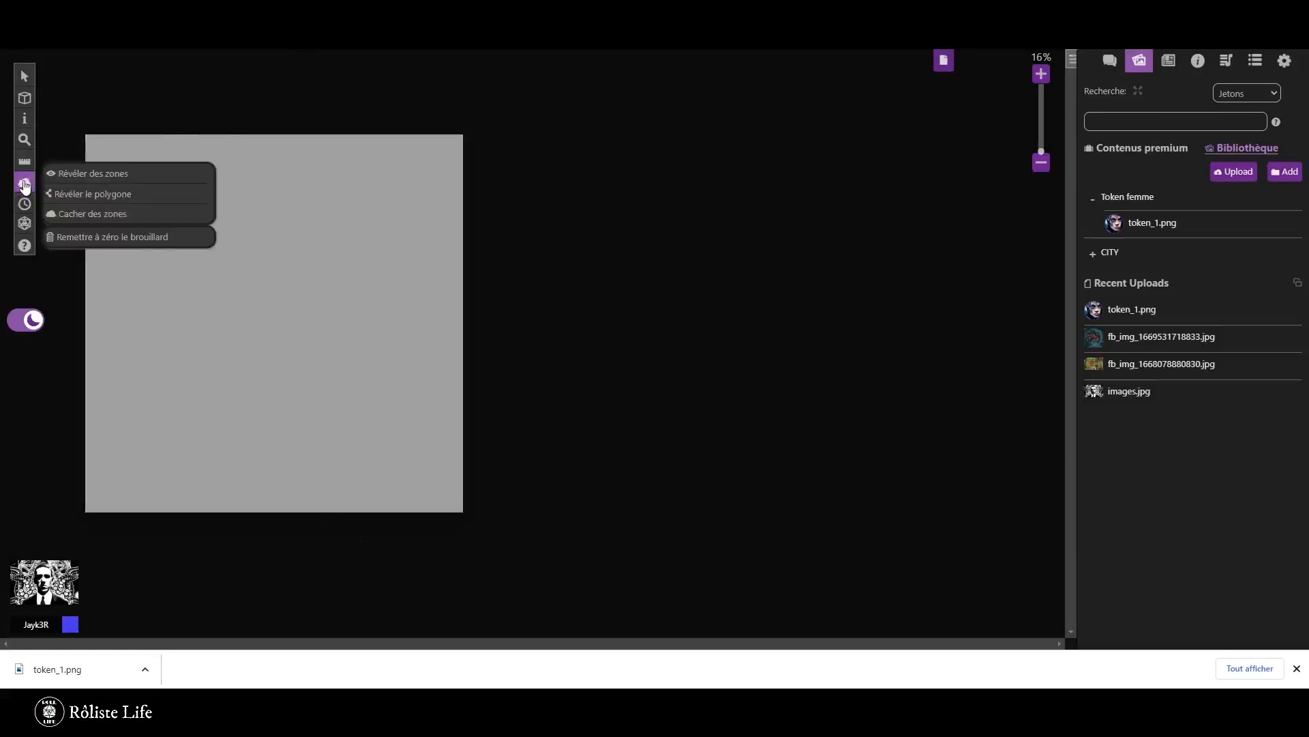
left_click(98, 176)
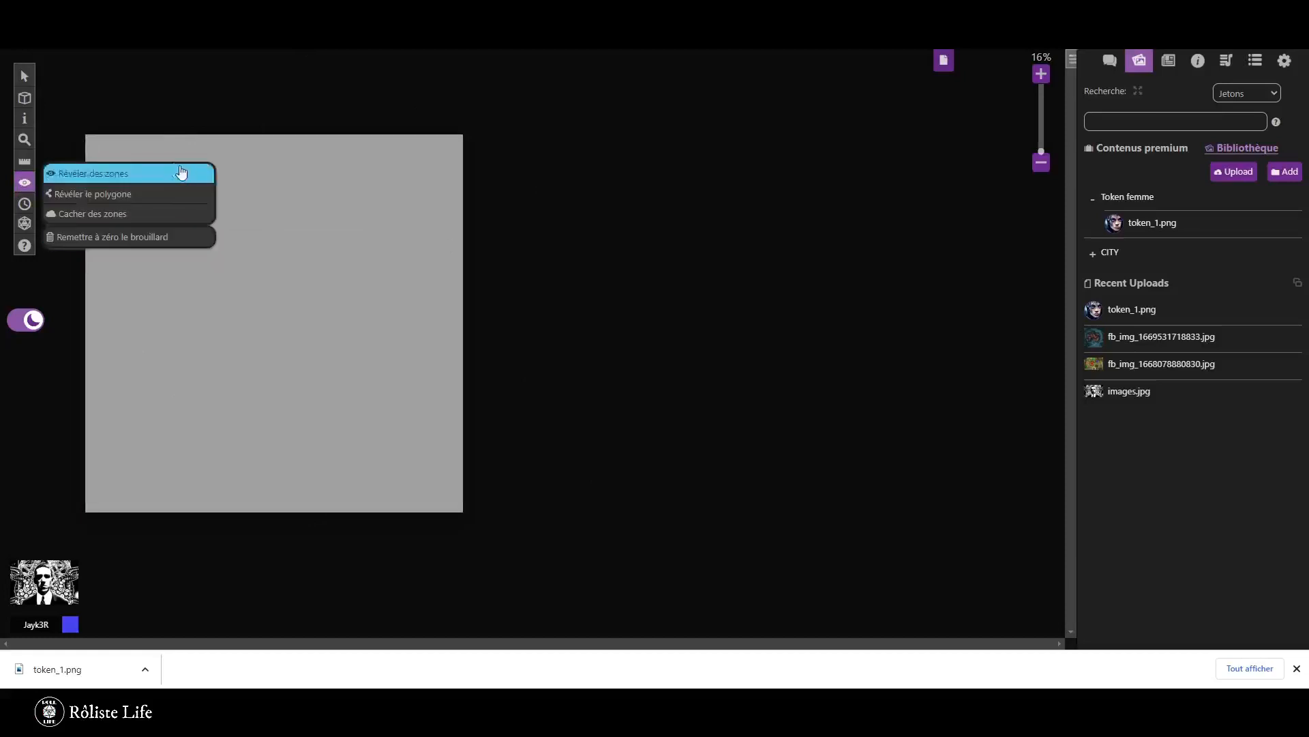
left_click_drag(113, 169, 218, 214)
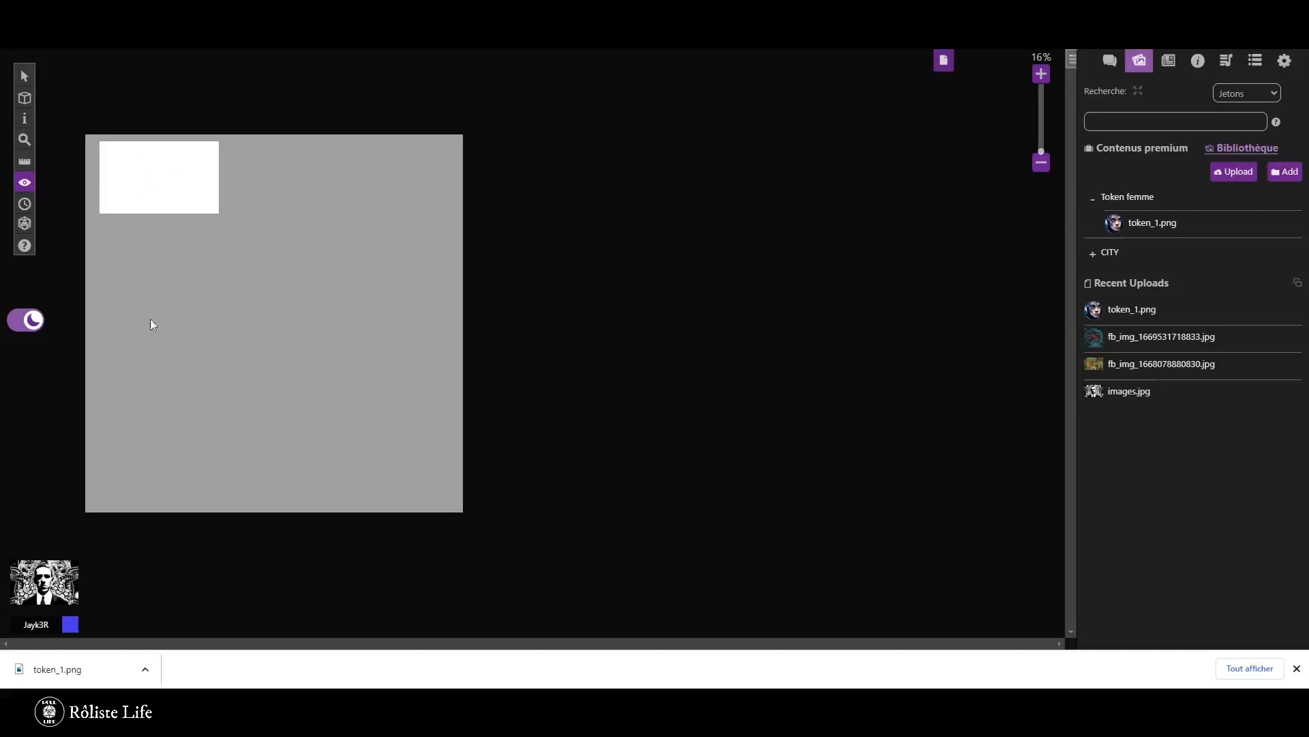
left_click_drag(143, 276, 306, 500)
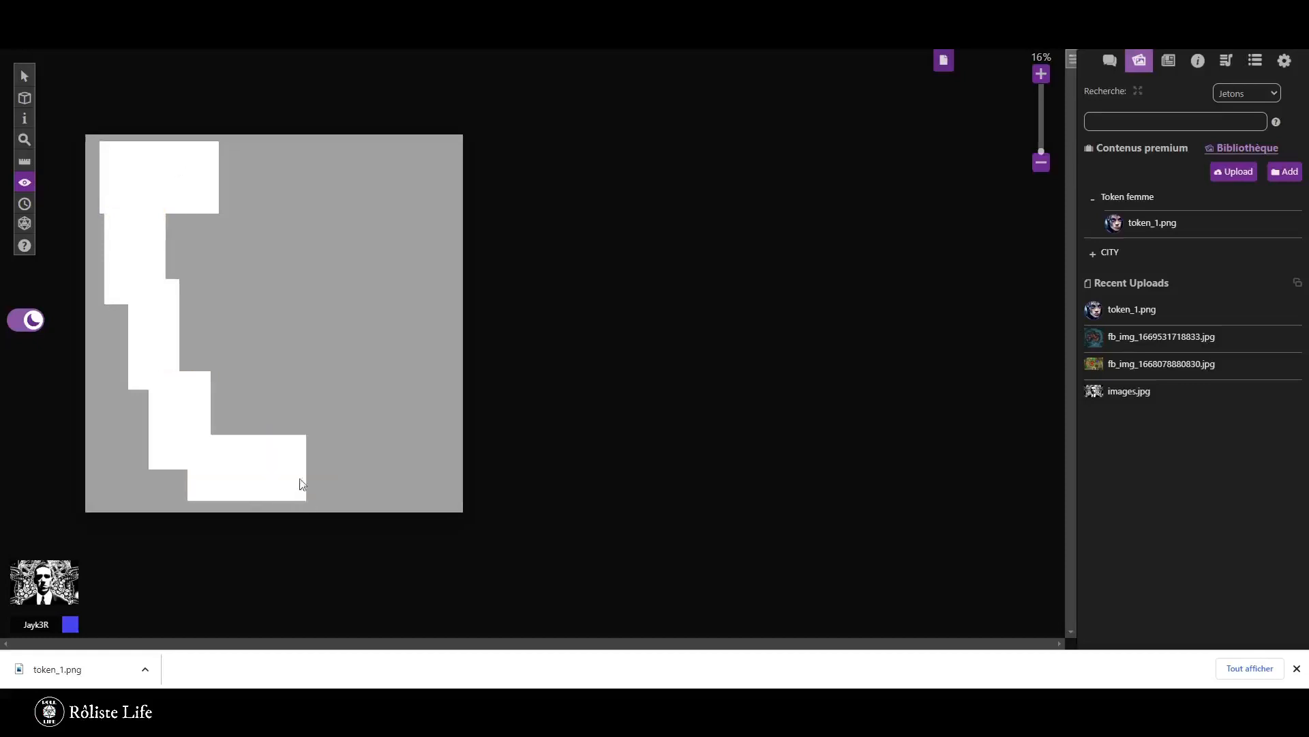
left_click_drag(307, 451, 432, 314)
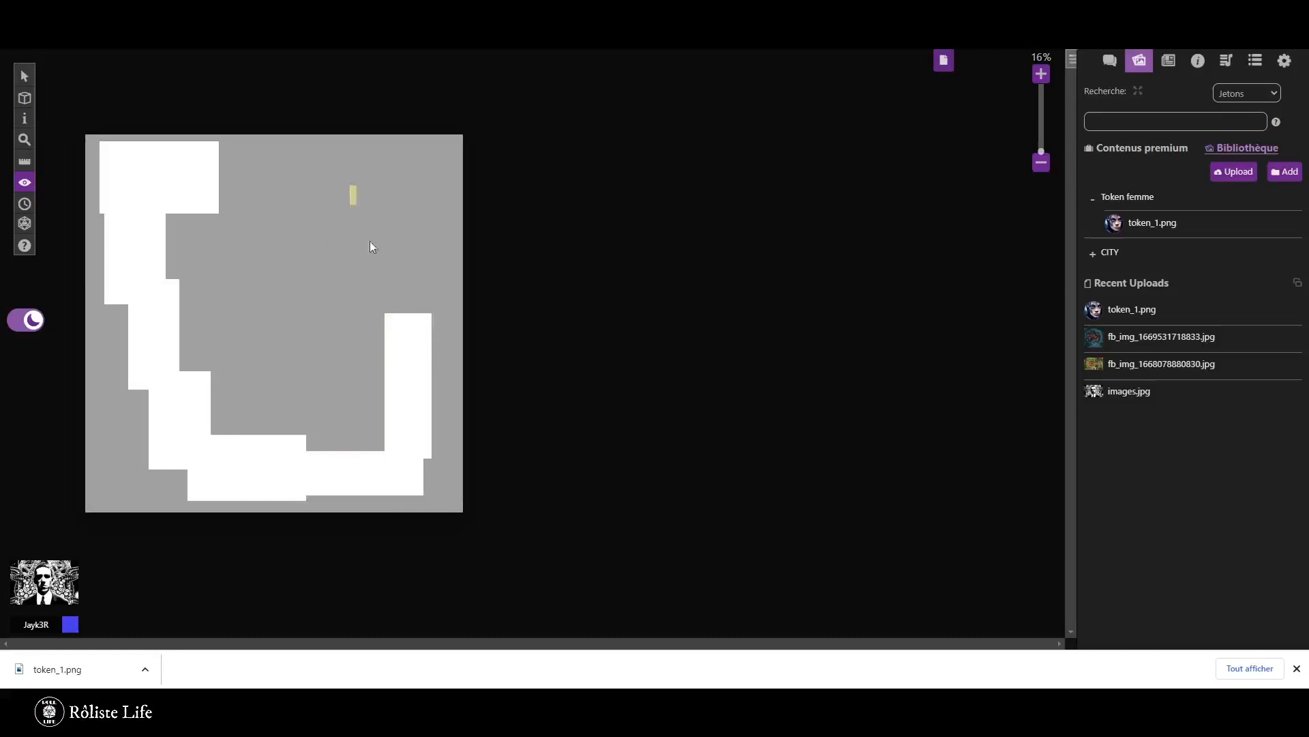
left_click_drag(370, 247, 440, 351)
left_click_drag(387, 151, 323, 339)
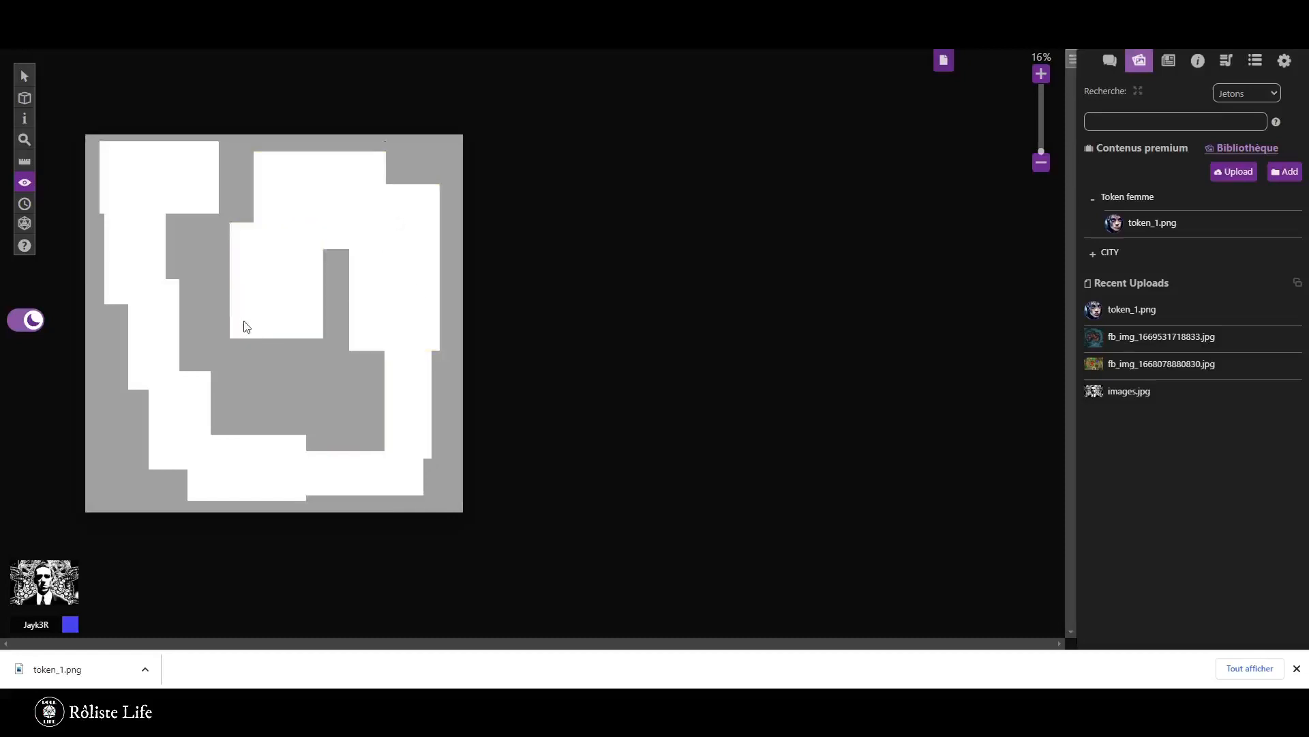
left_click_drag(241, 338, 306, 419)
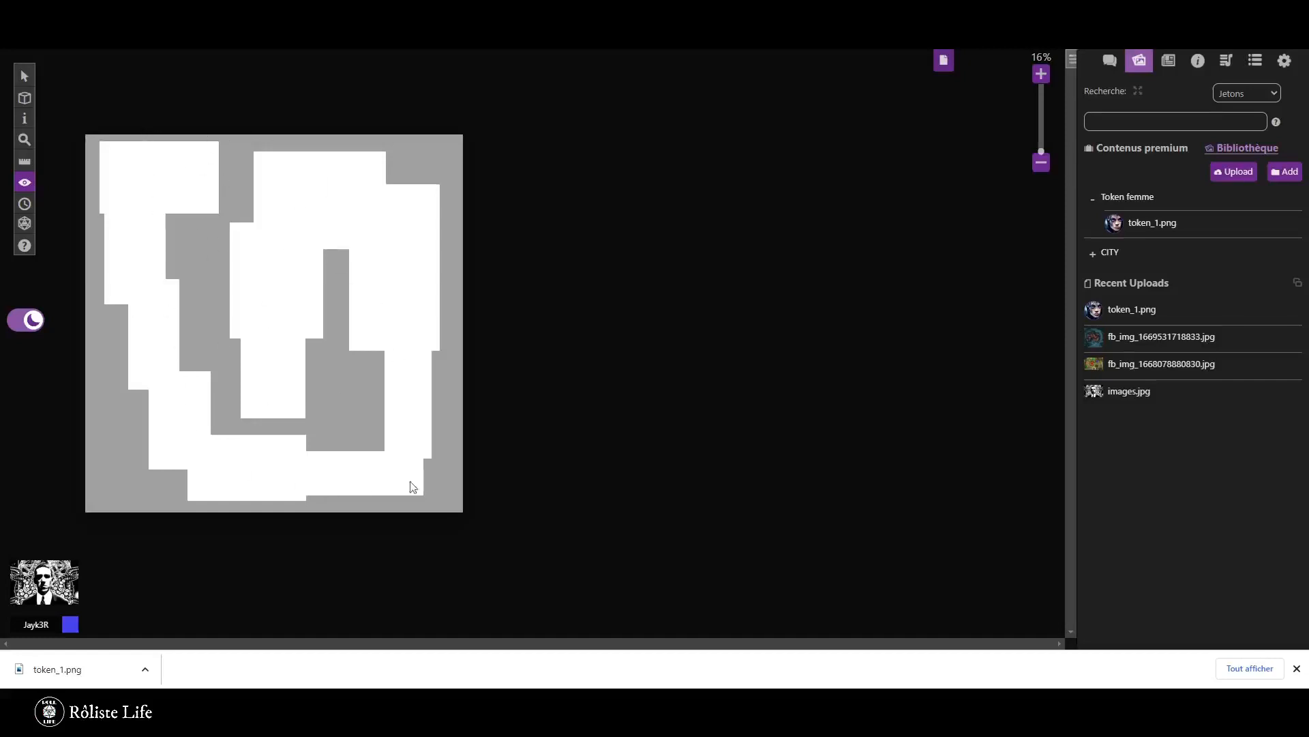
mouse_move(27, 183)
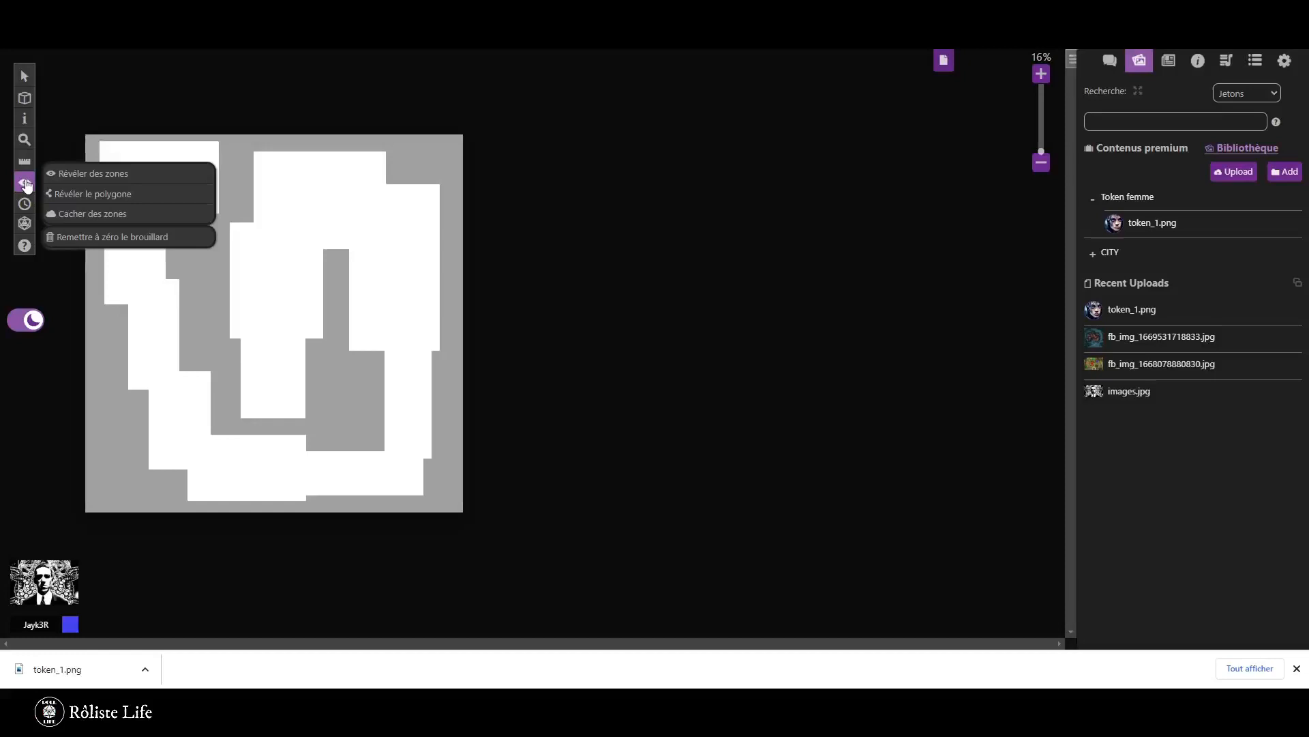
left_click(87, 174)
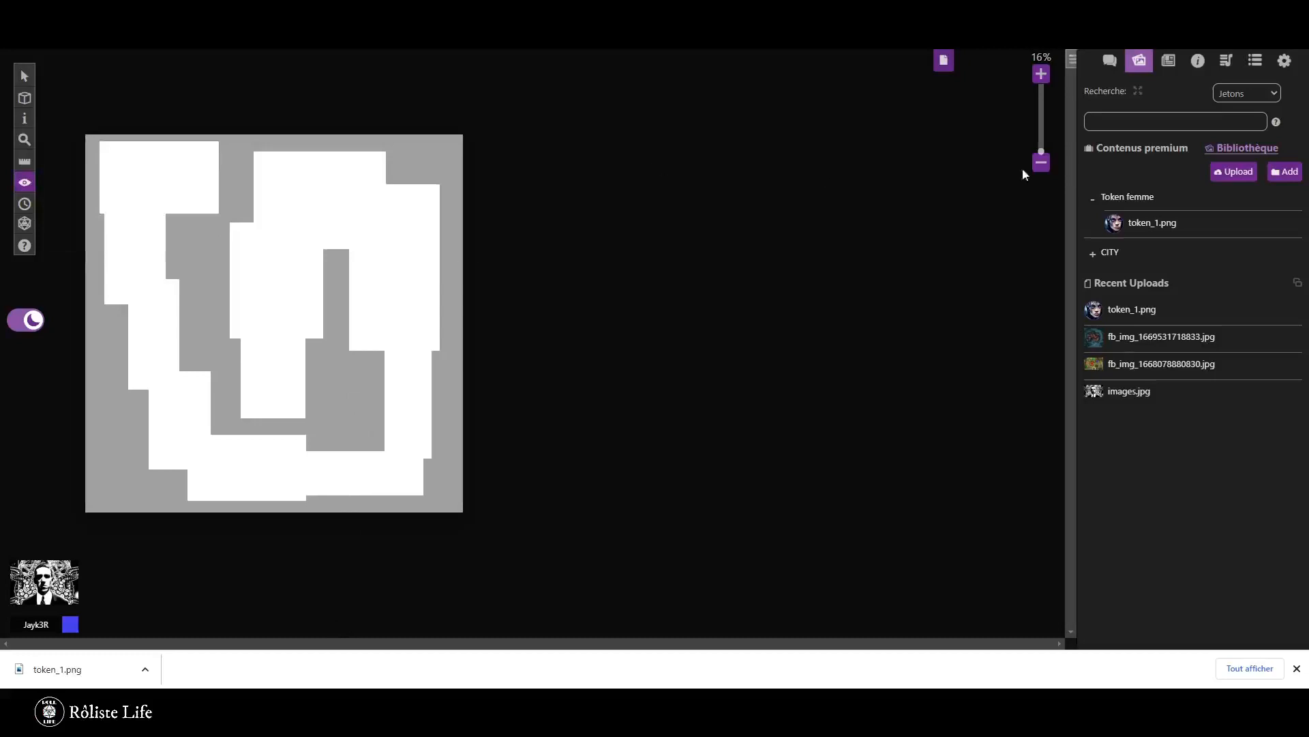
In the TAVERNE page settings, toggle Brouillard de guerre standard, raise Opacité de l'obscurité pour le MJ to maximum, and save.
left_click(944, 60)
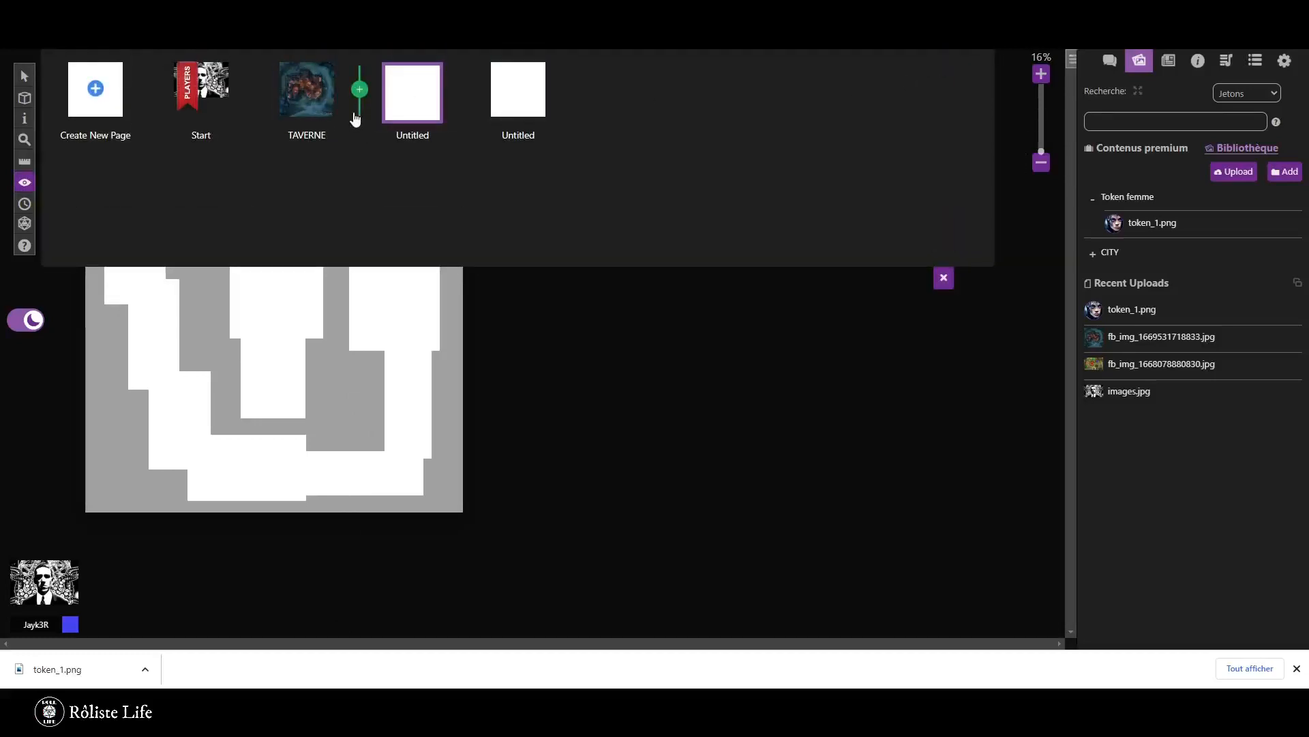
left_click(348, 116)
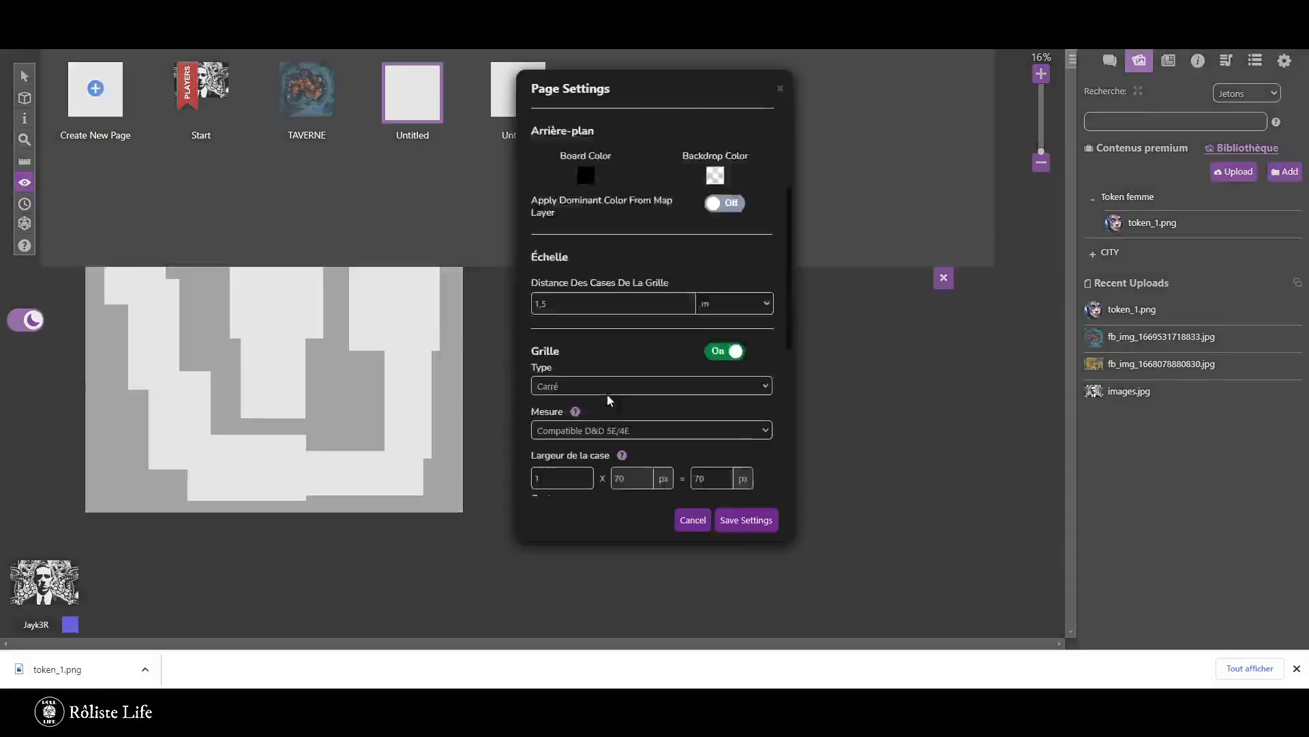
scroll(607, 394, "down", 5)
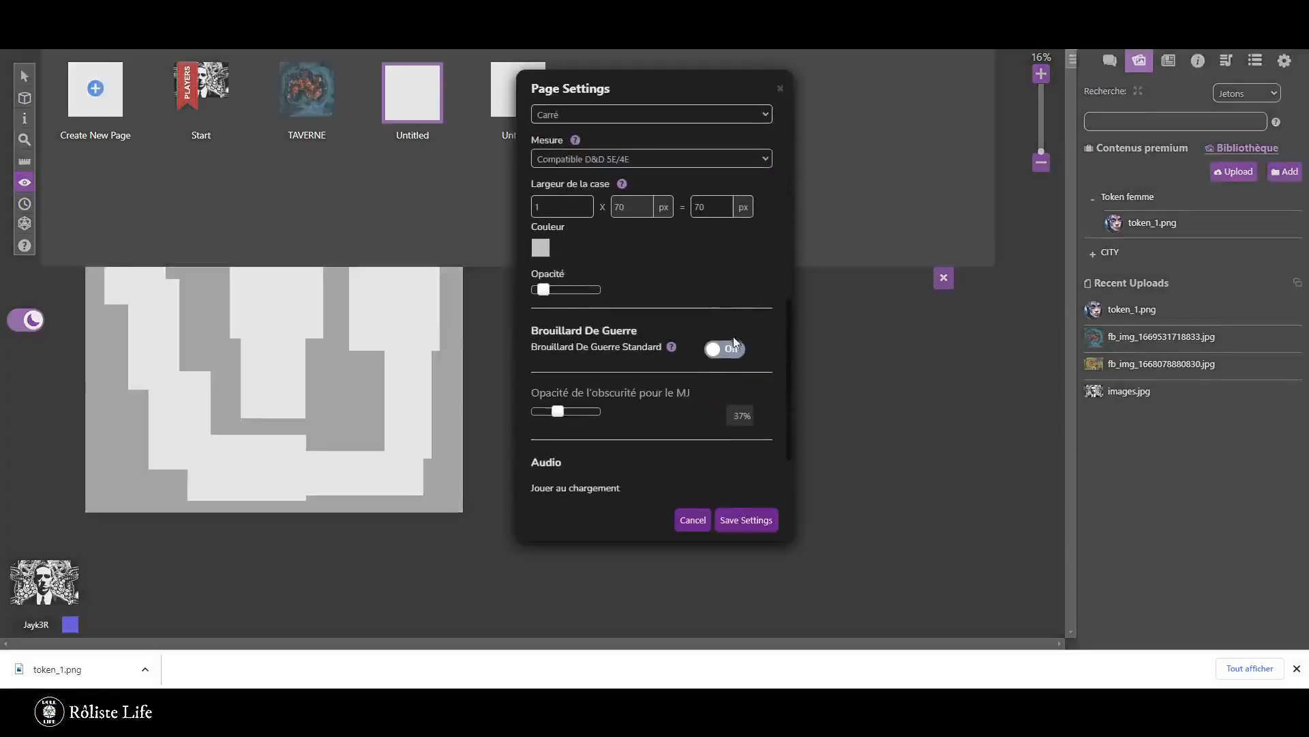
left_click(733, 348)
left_click(731, 350)
left_click(731, 350)
left_click_drag(558, 414, 617, 416)
left_click(744, 527)
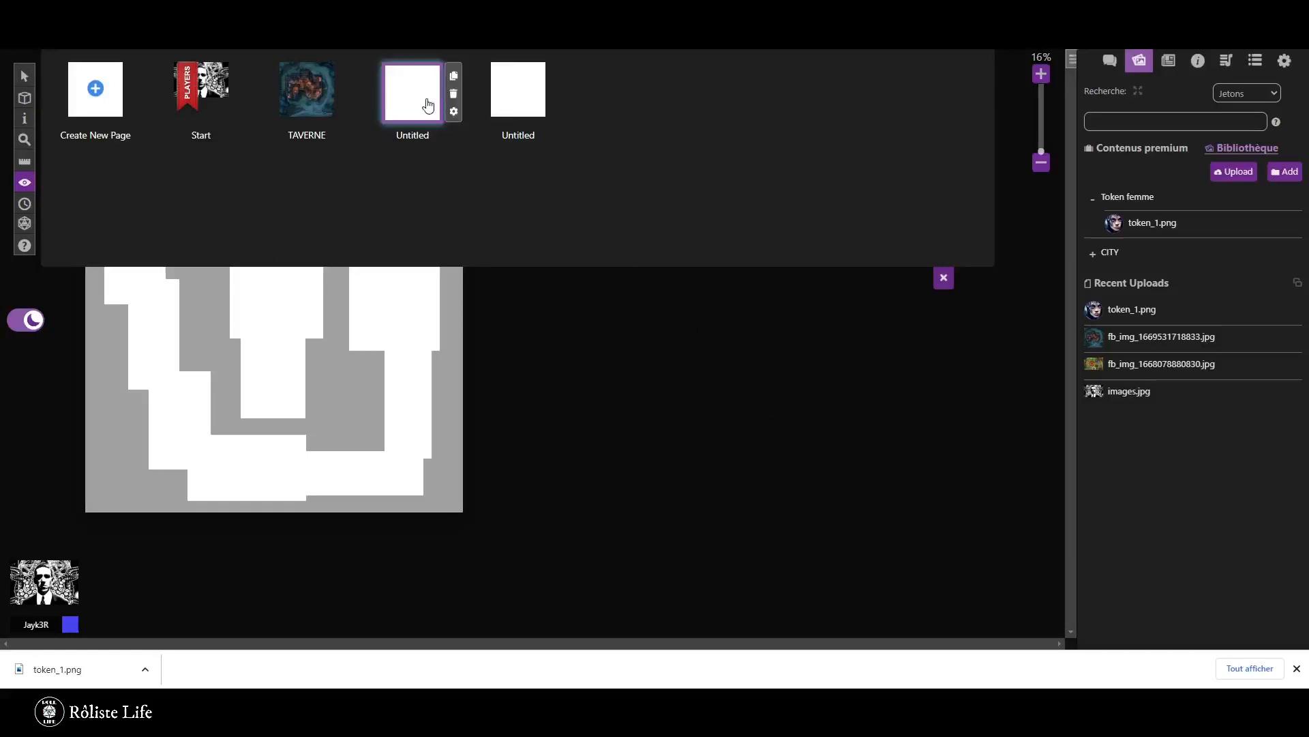
left_click(945, 276)
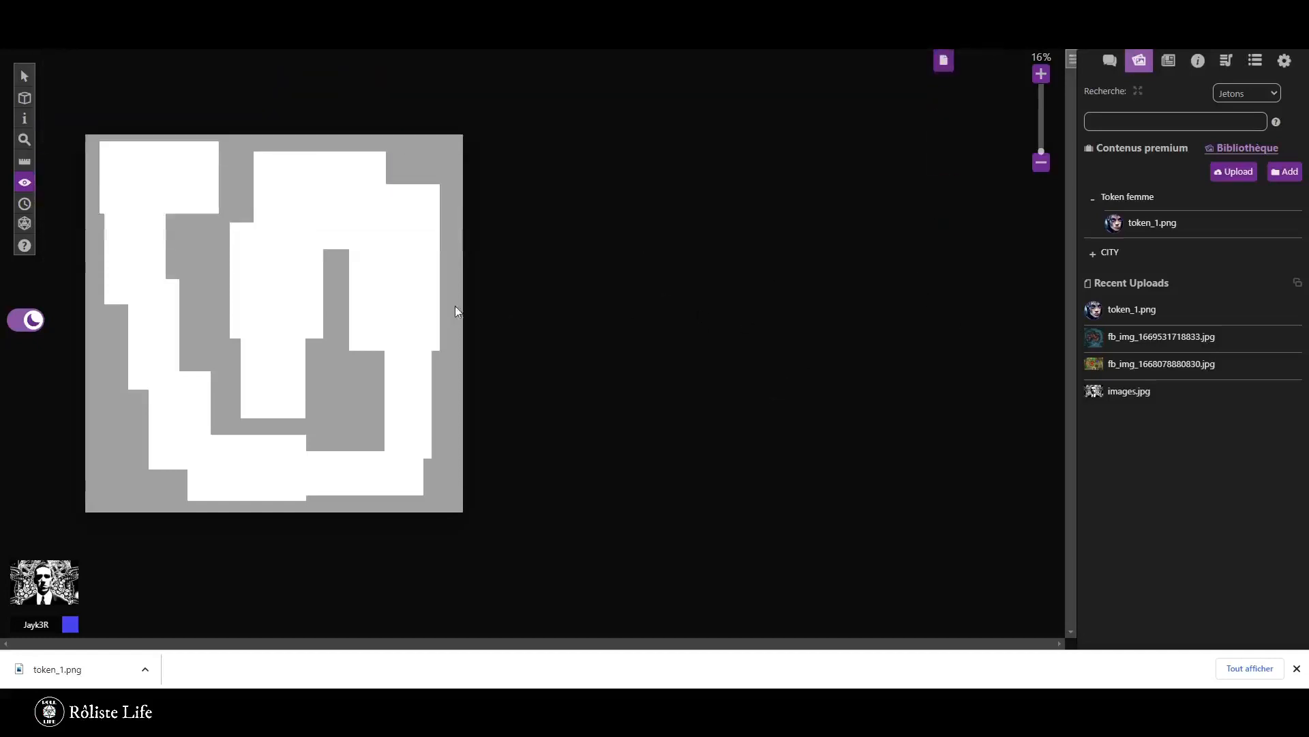
Raise Opacité de l'obscurité pour le MJ to maximum on the current Untitled page and save its settings.
left_click(944, 63)
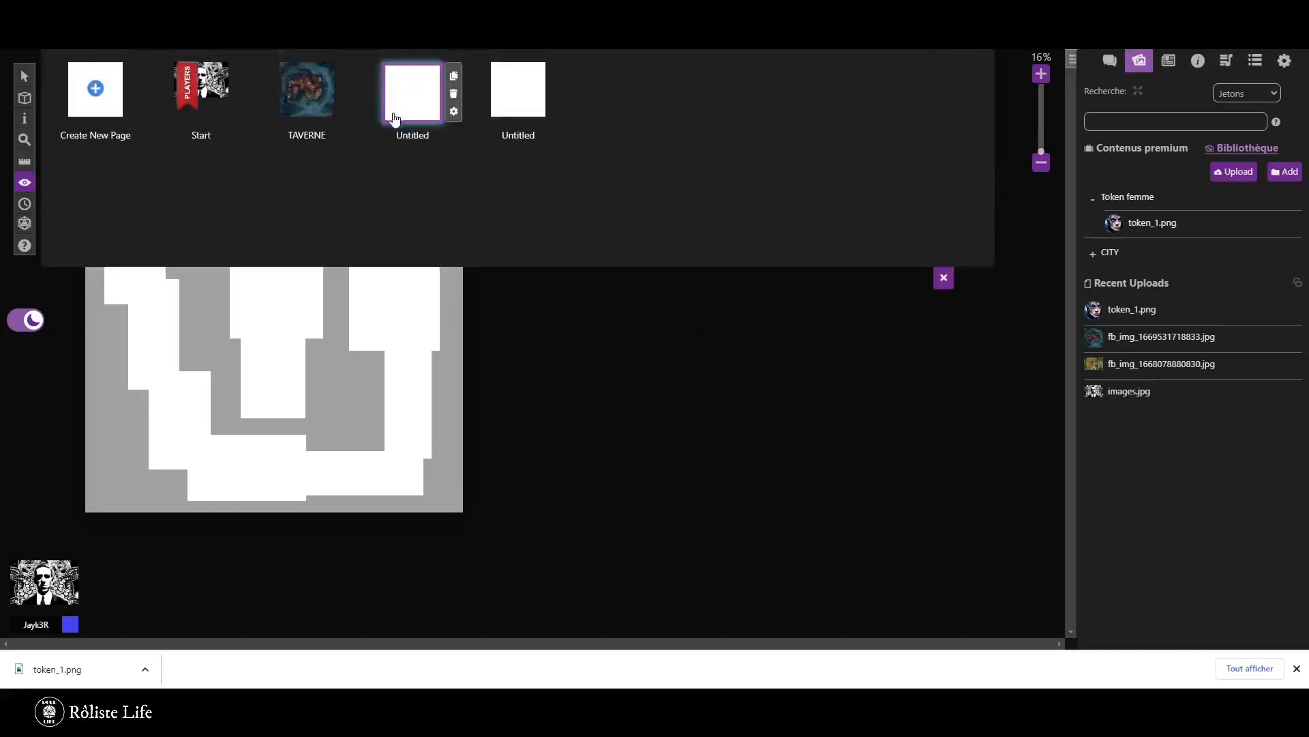
left_click(454, 112)
scroll(654, 446, "down", 4)
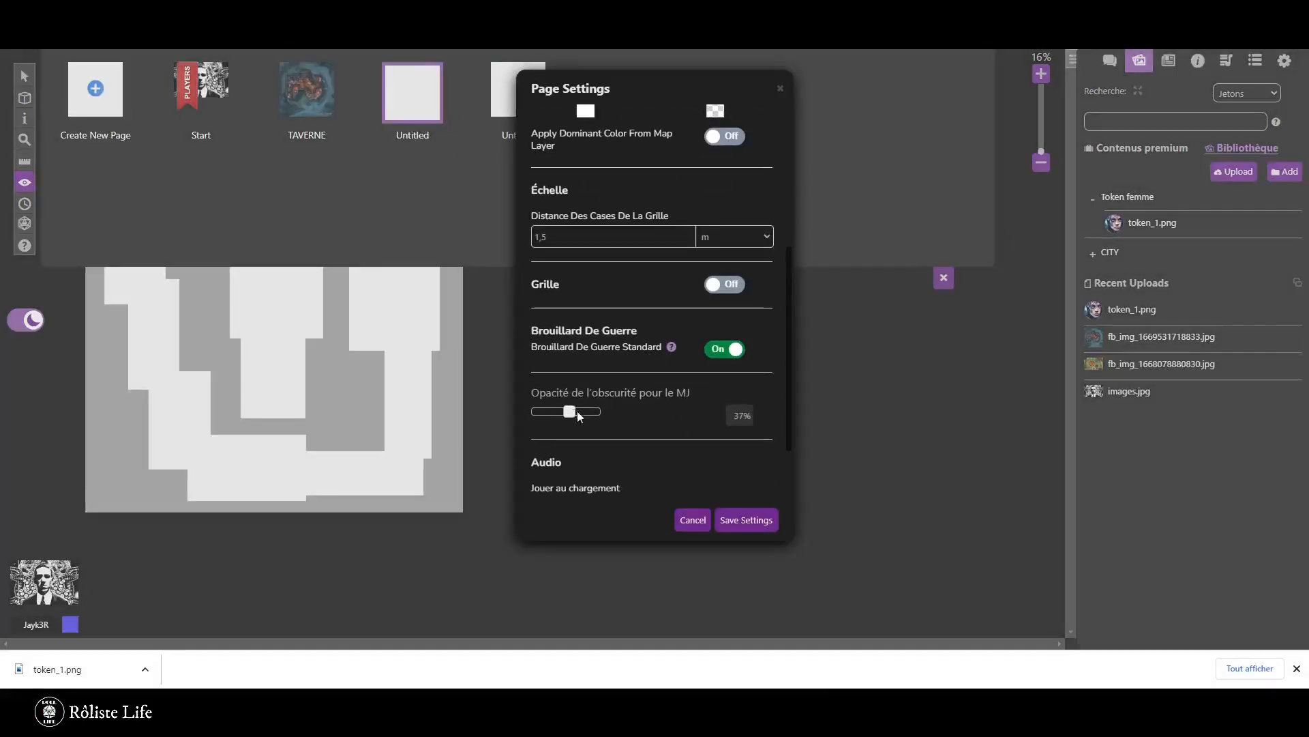
left_click_drag(577, 410, 620, 412)
left_click(764, 520)
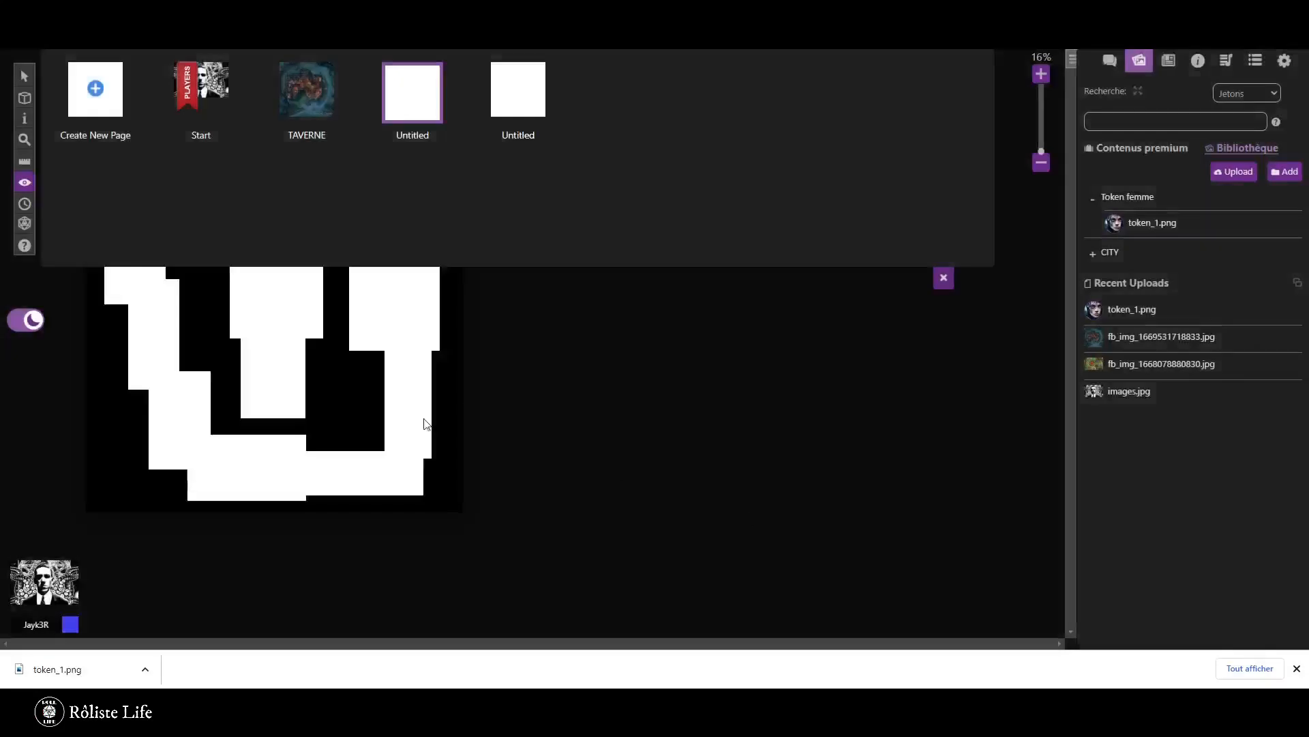
left_click(944, 278)
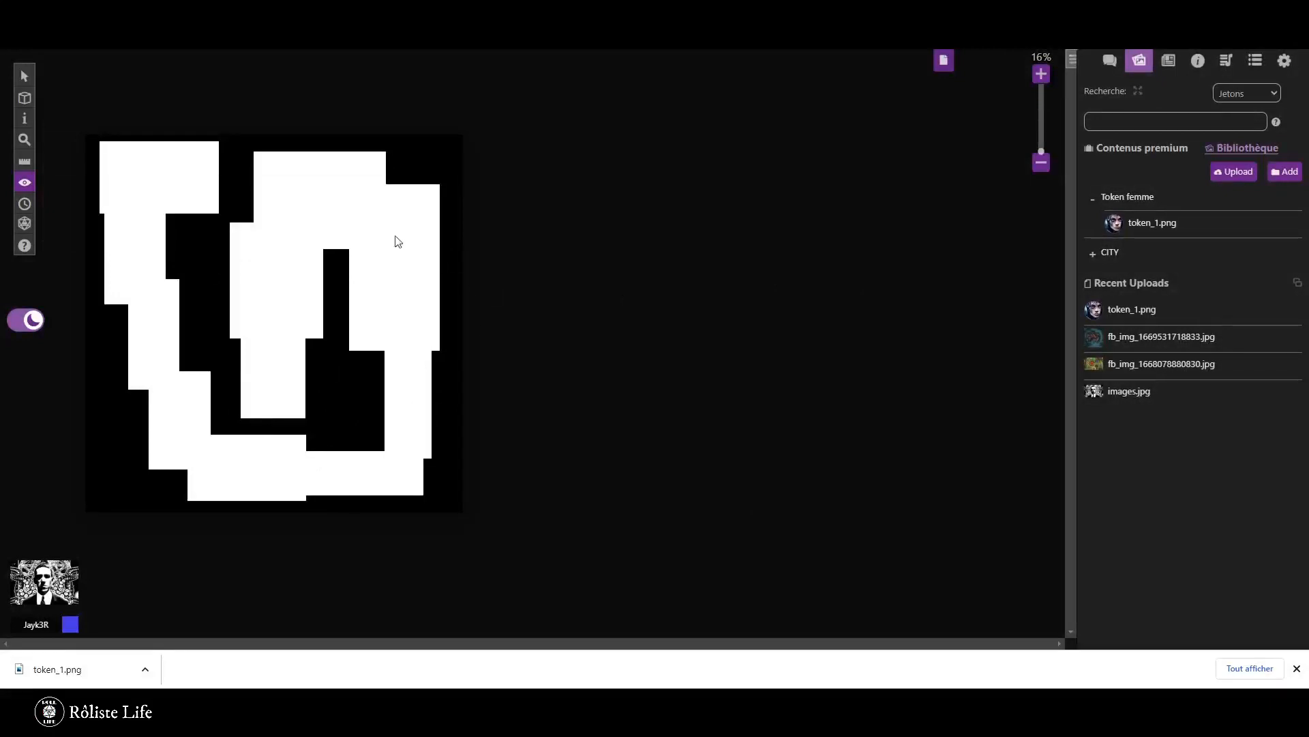
Lower Opacité de l'obscurité pour le MJ to 0% on the current Untitled page and save its settings.
left_click(944, 60)
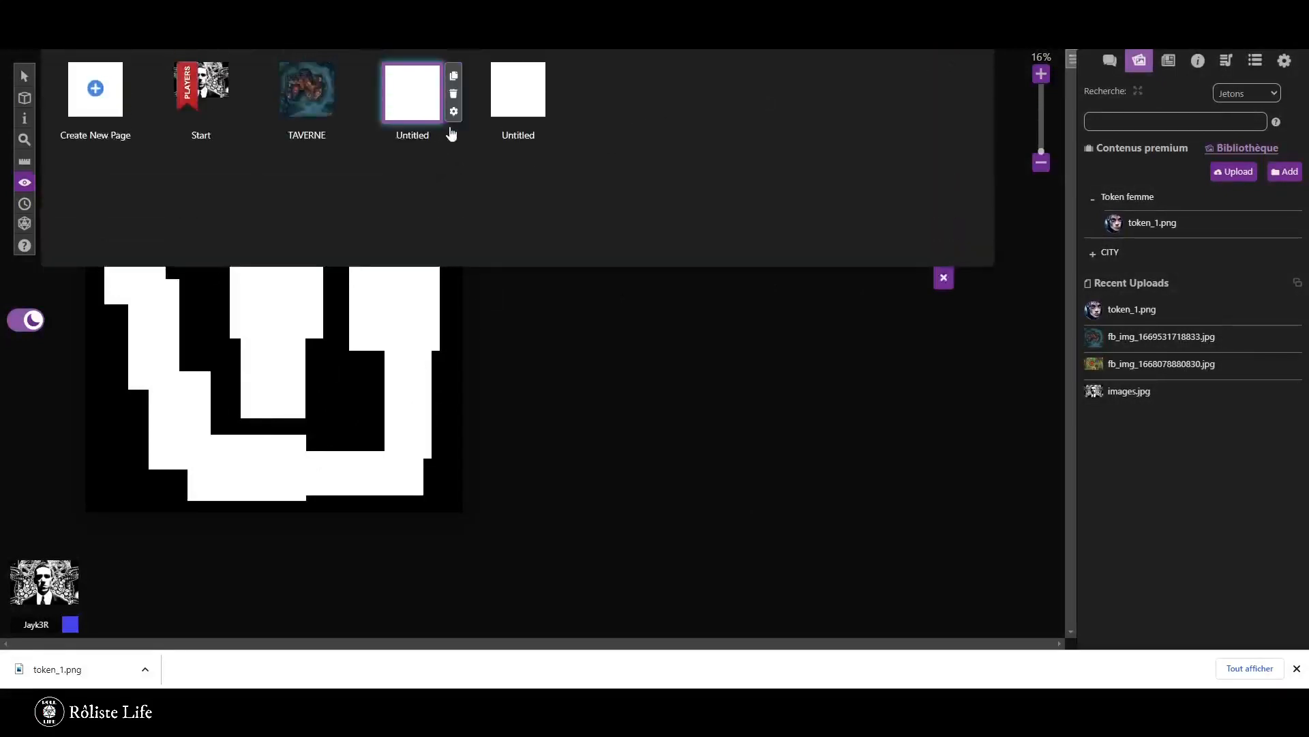
left_click(454, 111)
scroll(659, 421, "down", 3)
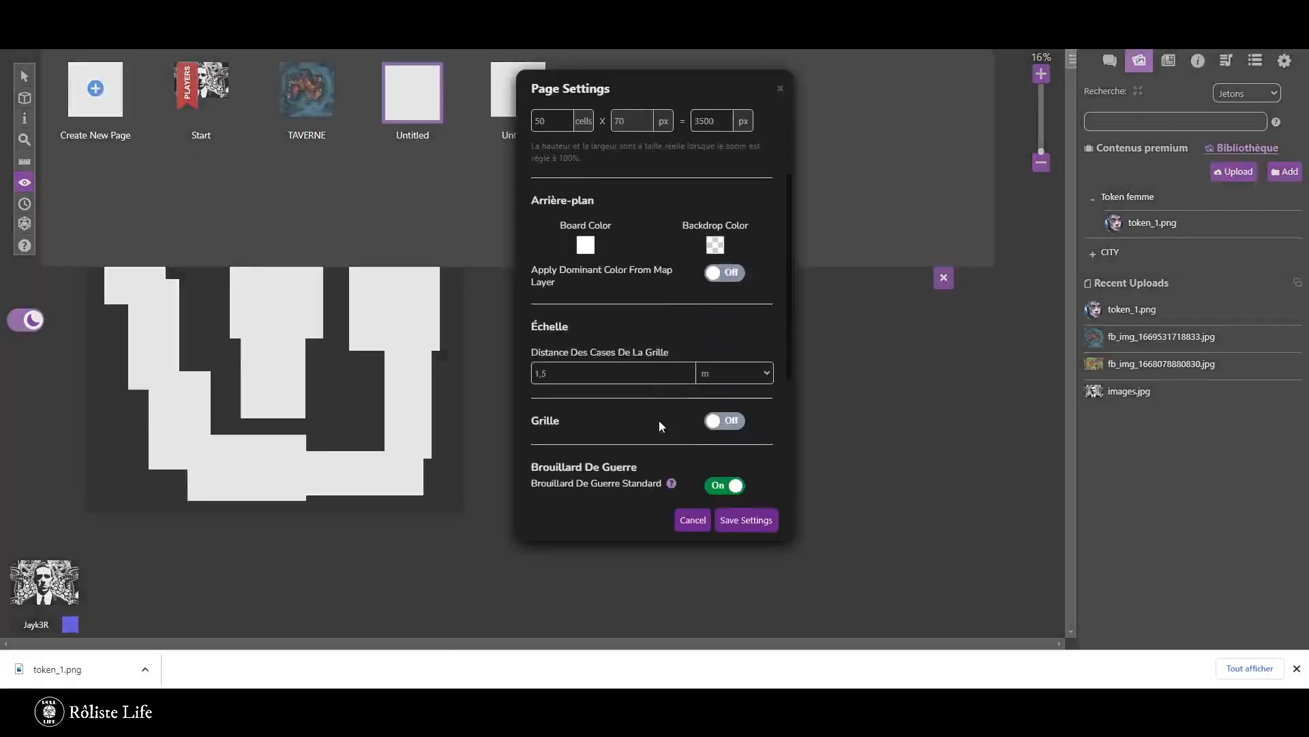
scroll(659, 420, "down", 3)
left_click_drag(606, 344, 533, 342)
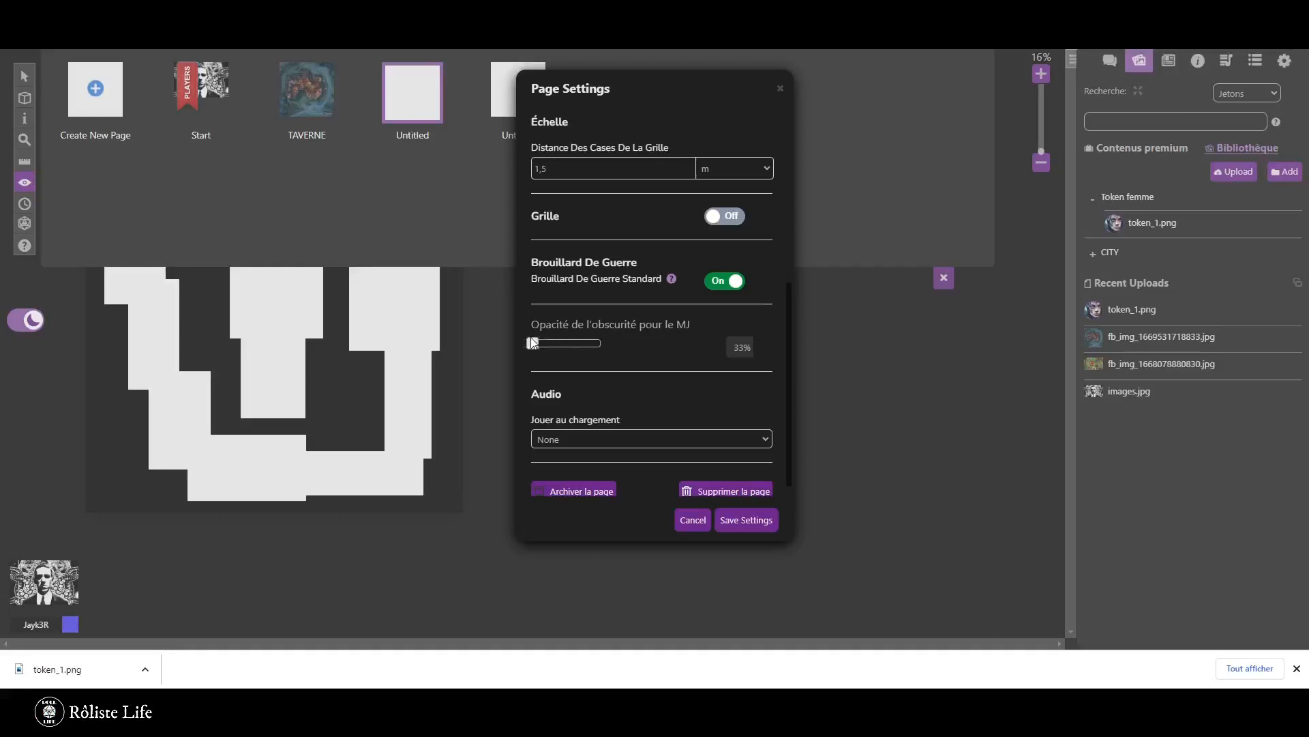
left_click(749, 520)
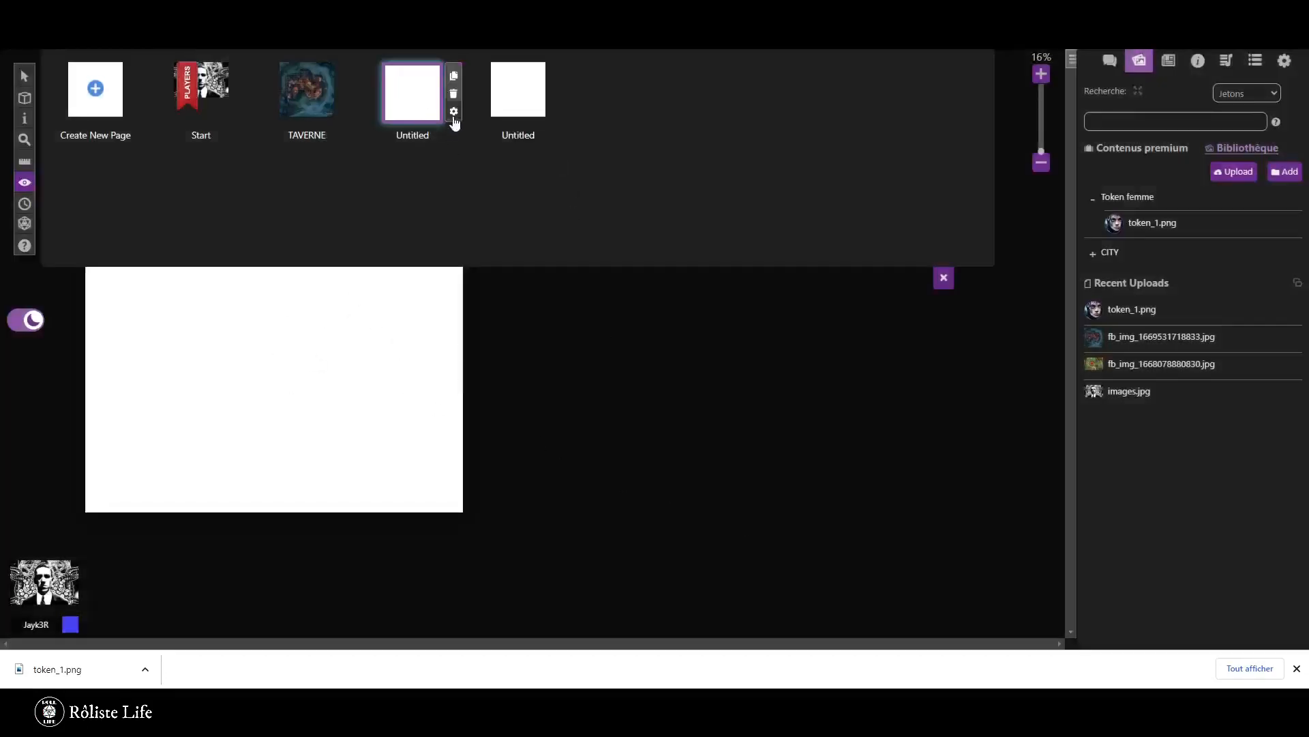
Set Opacité de l'obscurité pour le MJ to about half on the current Untitled page, save, and close the page list.
left_click(454, 113)
scroll(592, 360, "down", 2)
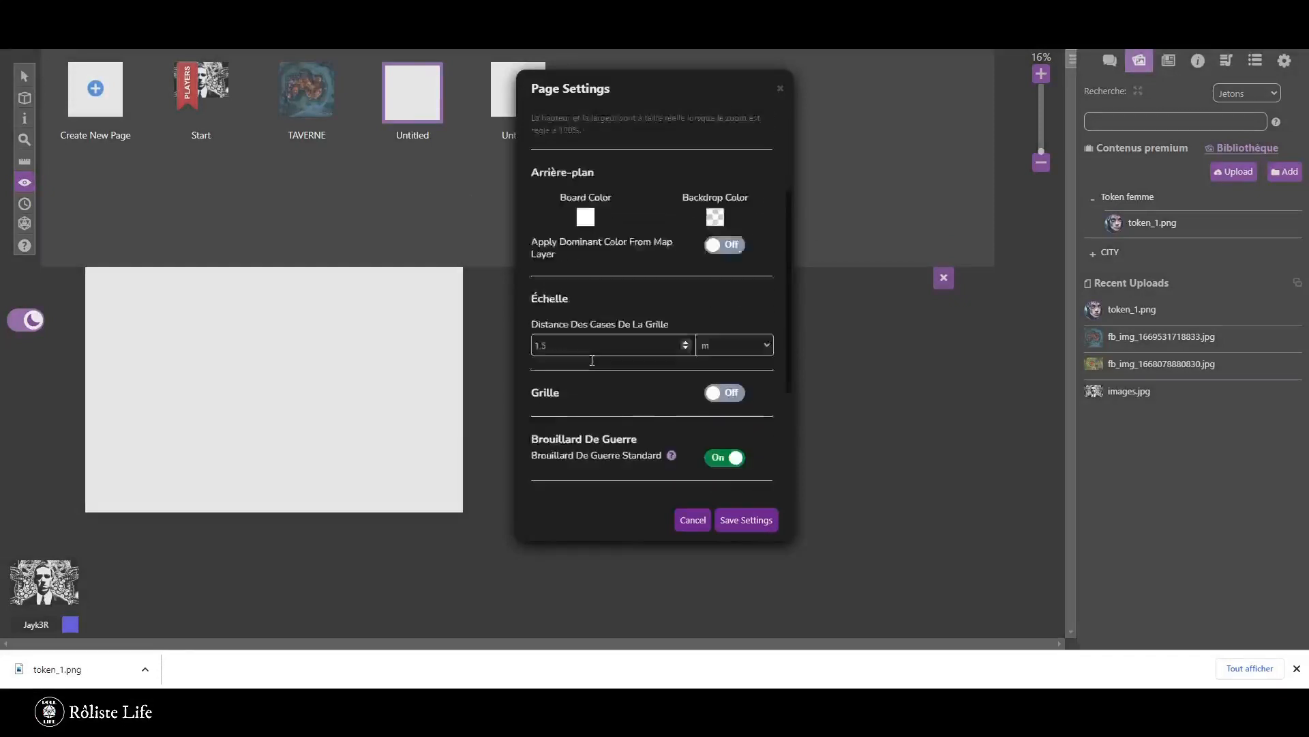
scroll(592, 360, "down", 3)
left_click_drag(531, 327, 566, 333)
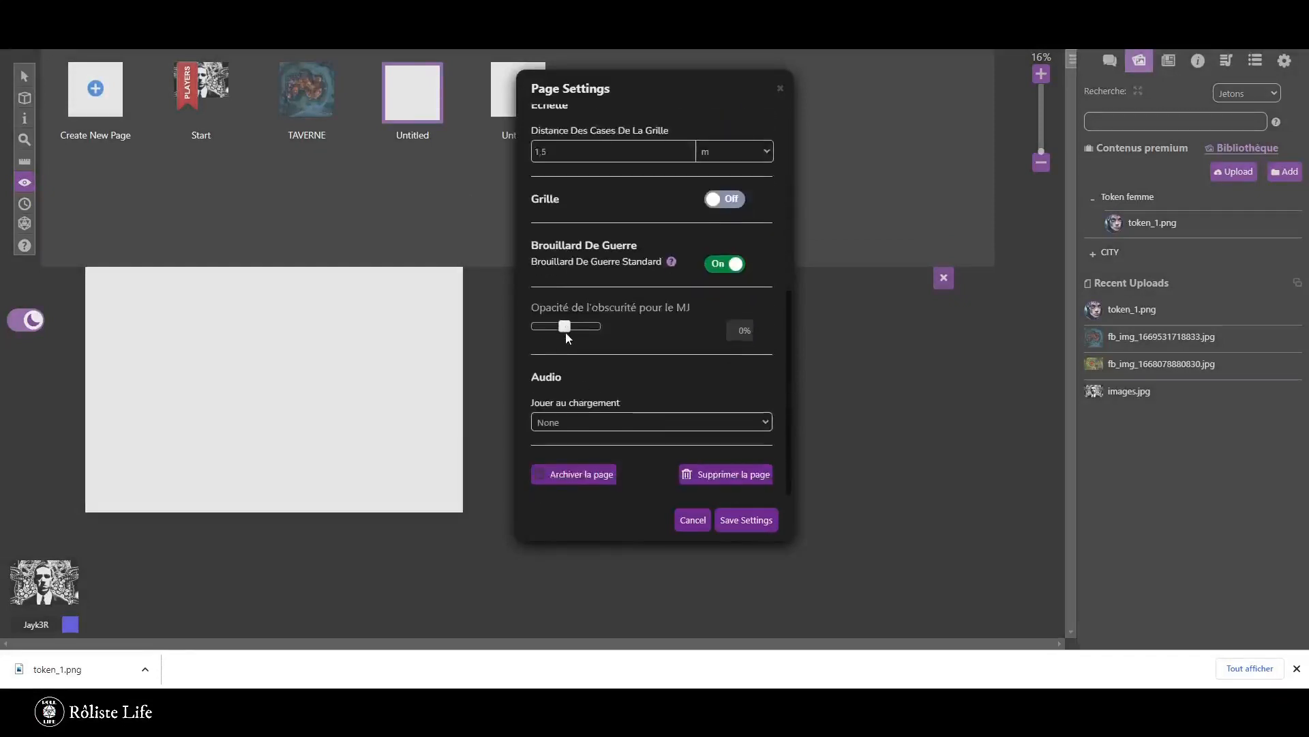
left_click(759, 523)
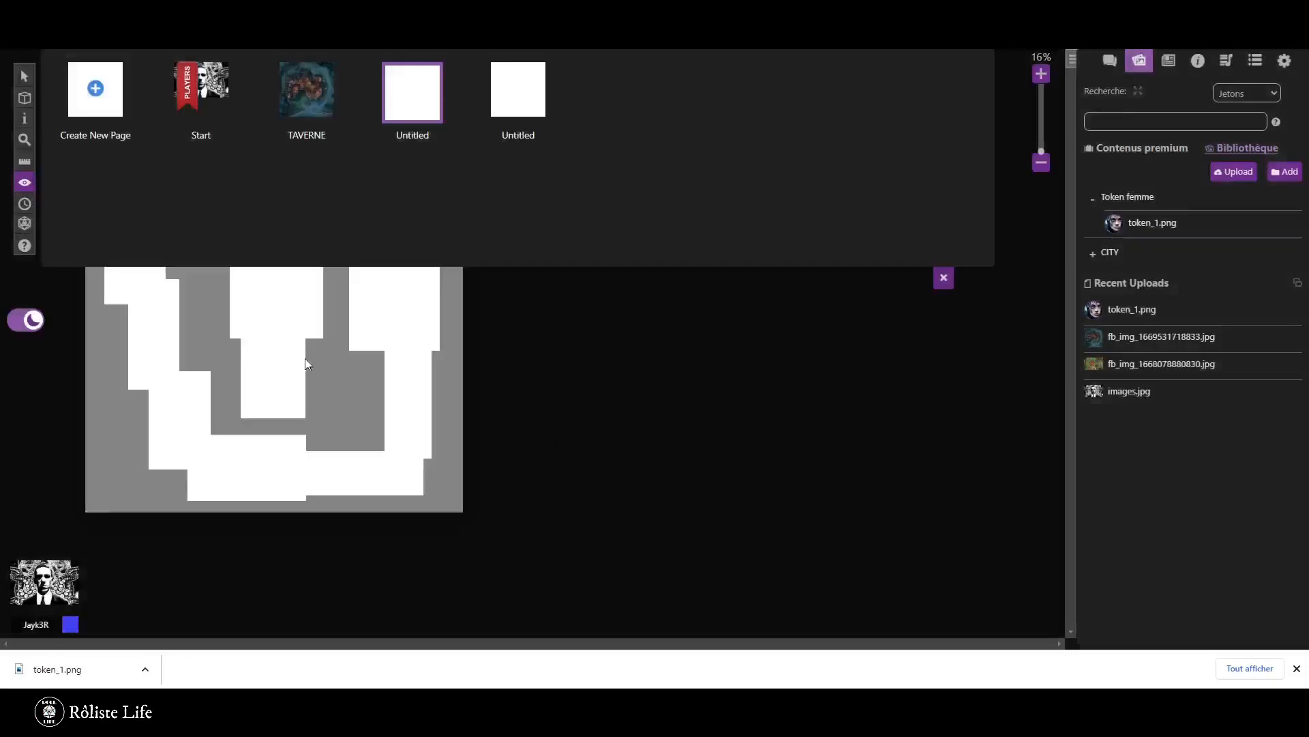
left_click(945, 278)
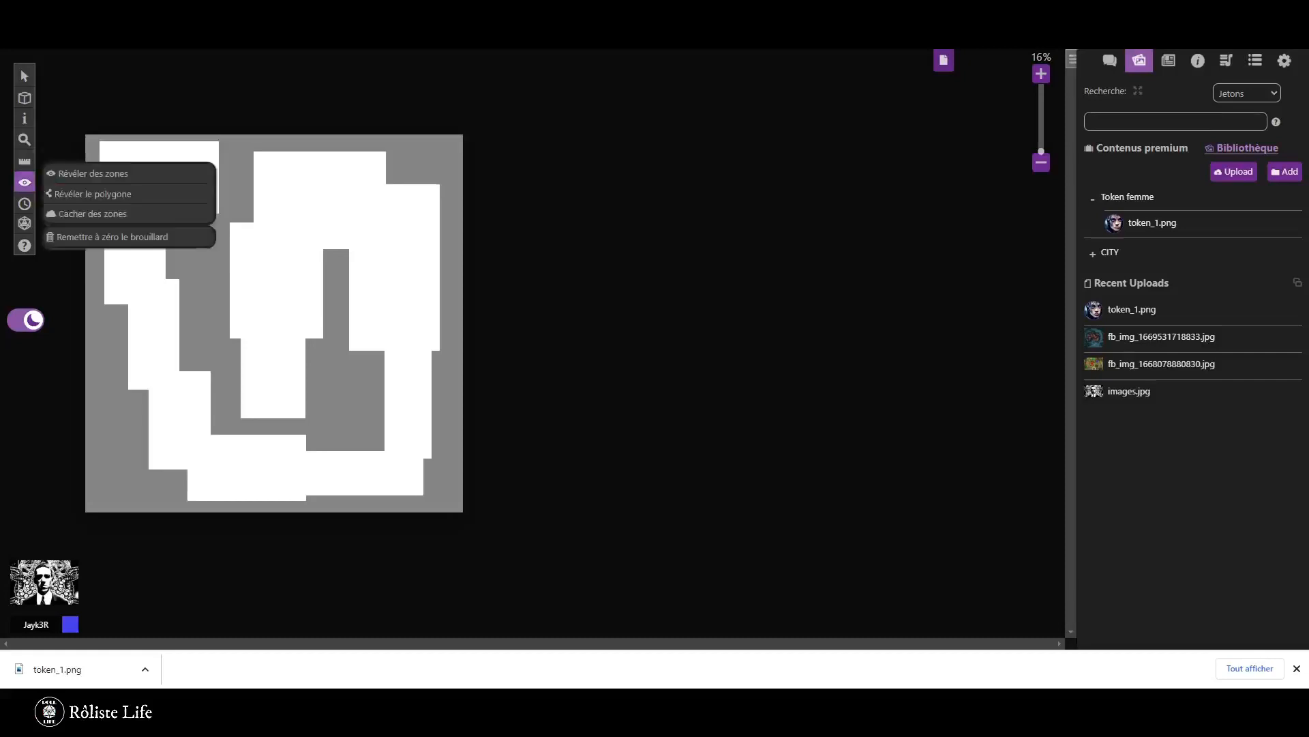
mouse_move(24, 76)
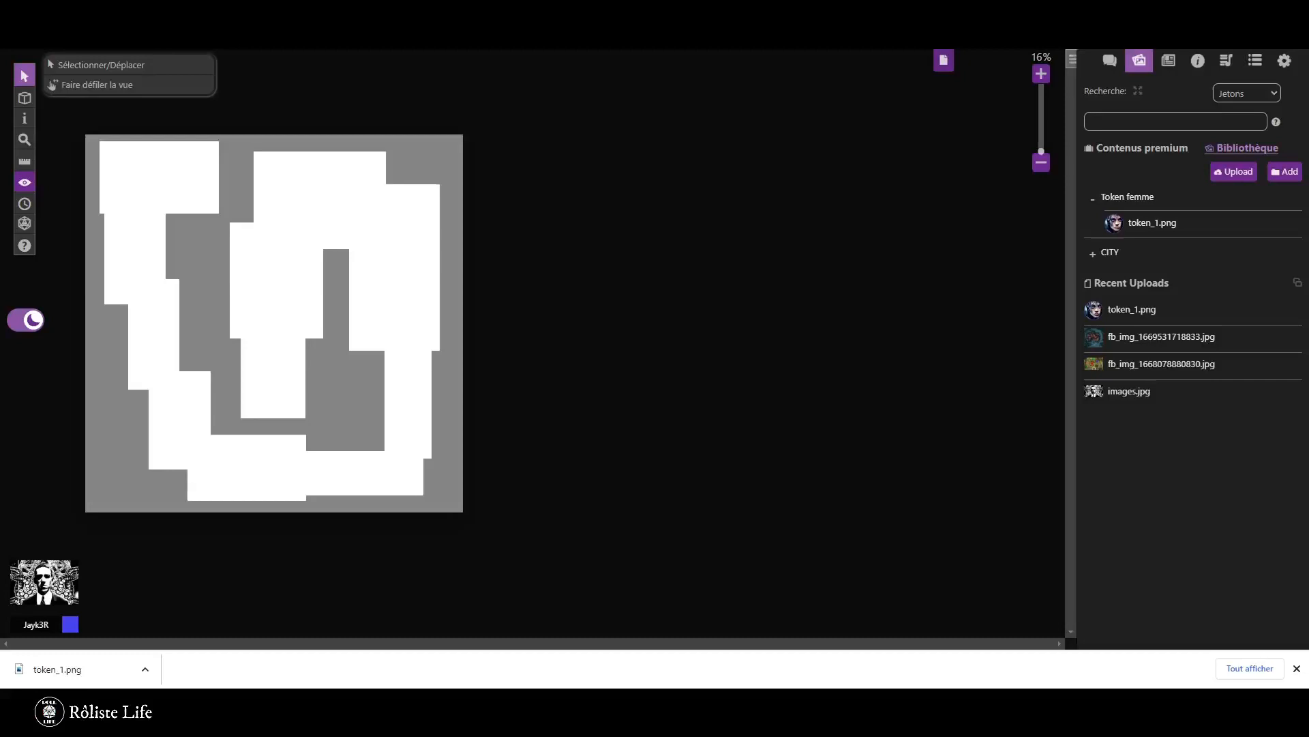
mouse_move(24, 98)
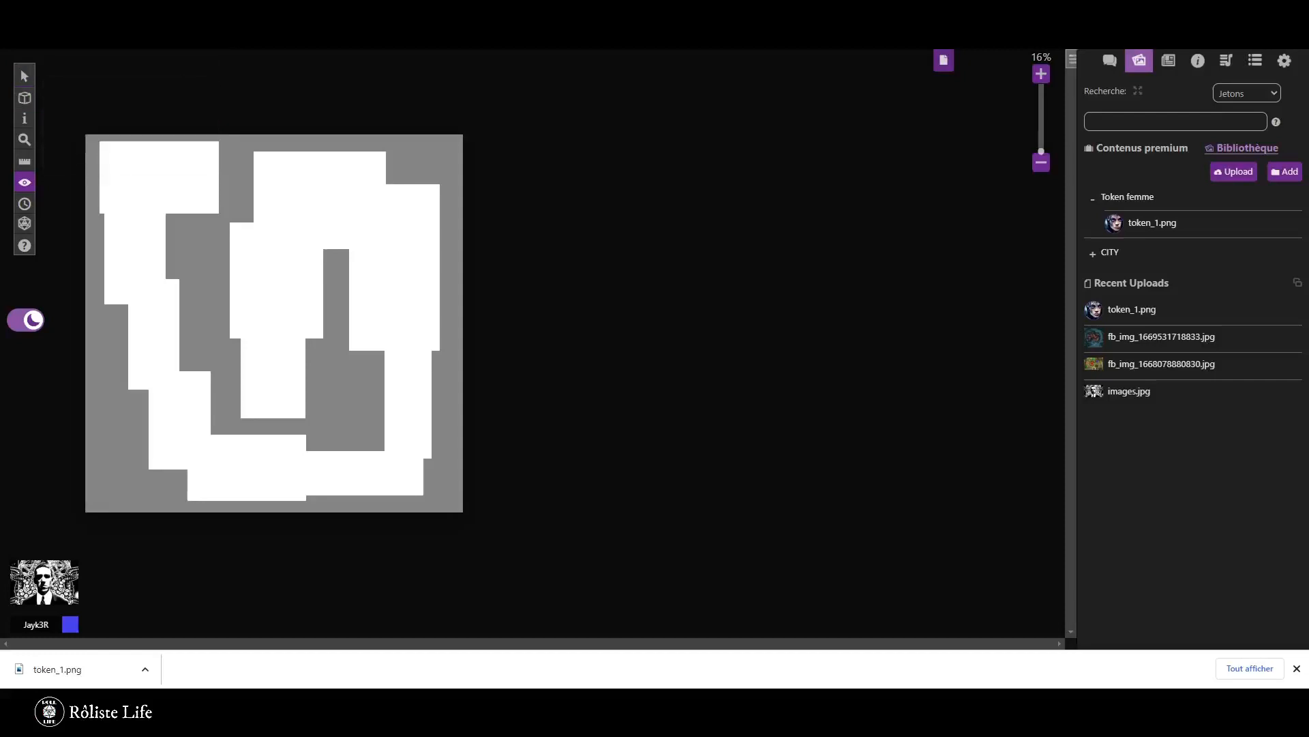
Turn off Brouillard de guerre standard in the current Untitled page's settings, save, and close the page list.
mouse_move(25, 183)
left_click(944, 60)
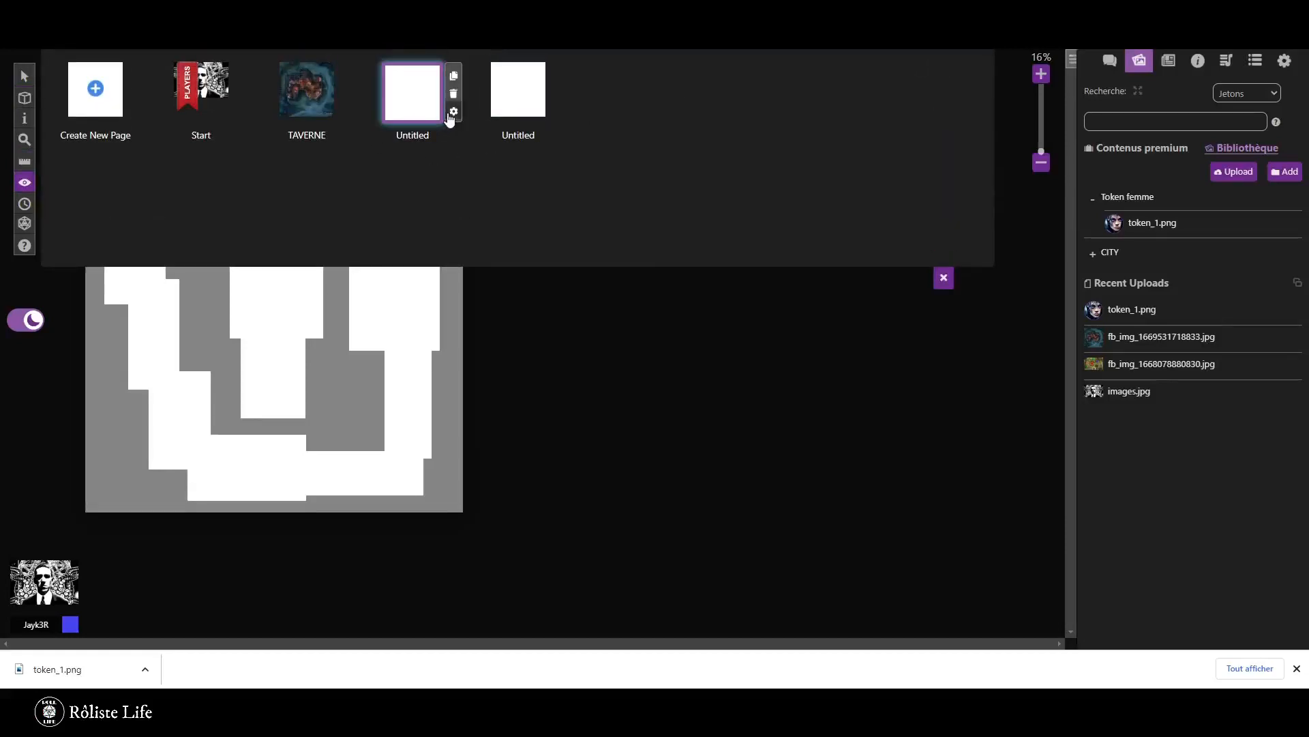
left_click(454, 111)
scroll(636, 314, "down", 6)
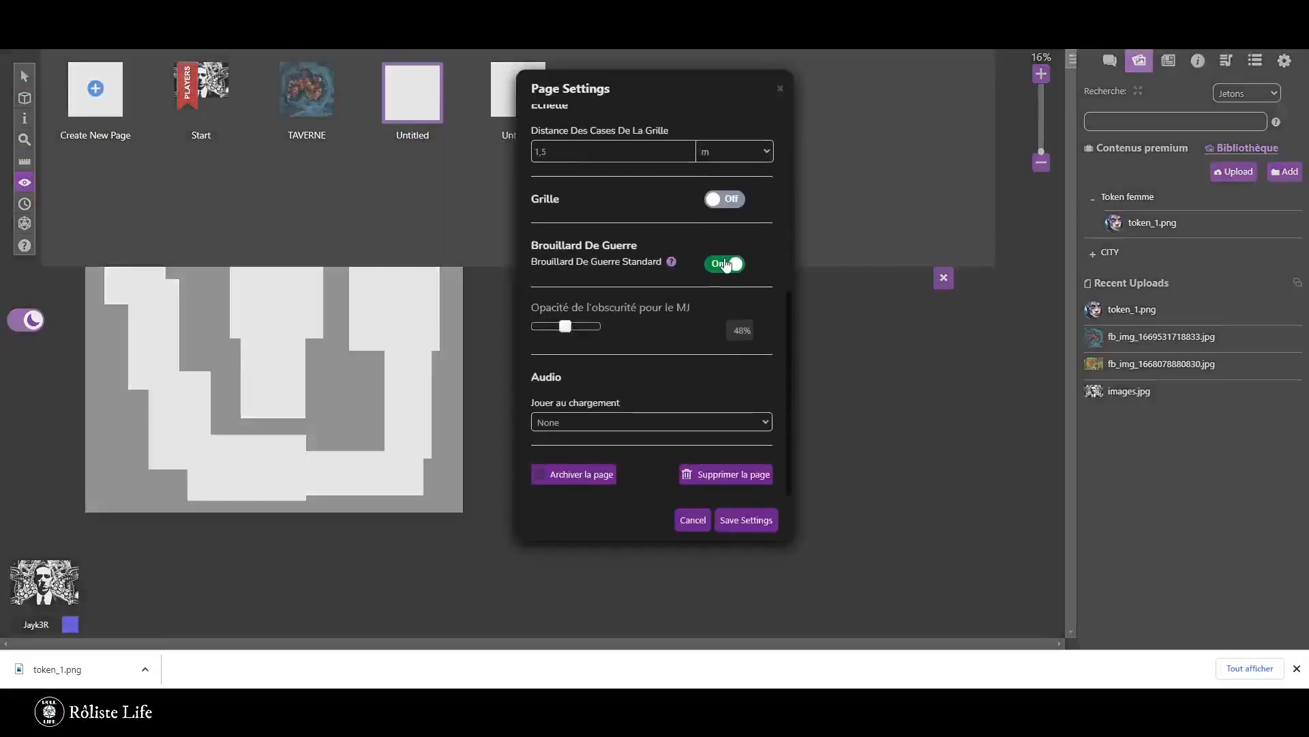
left_click(746, 520)
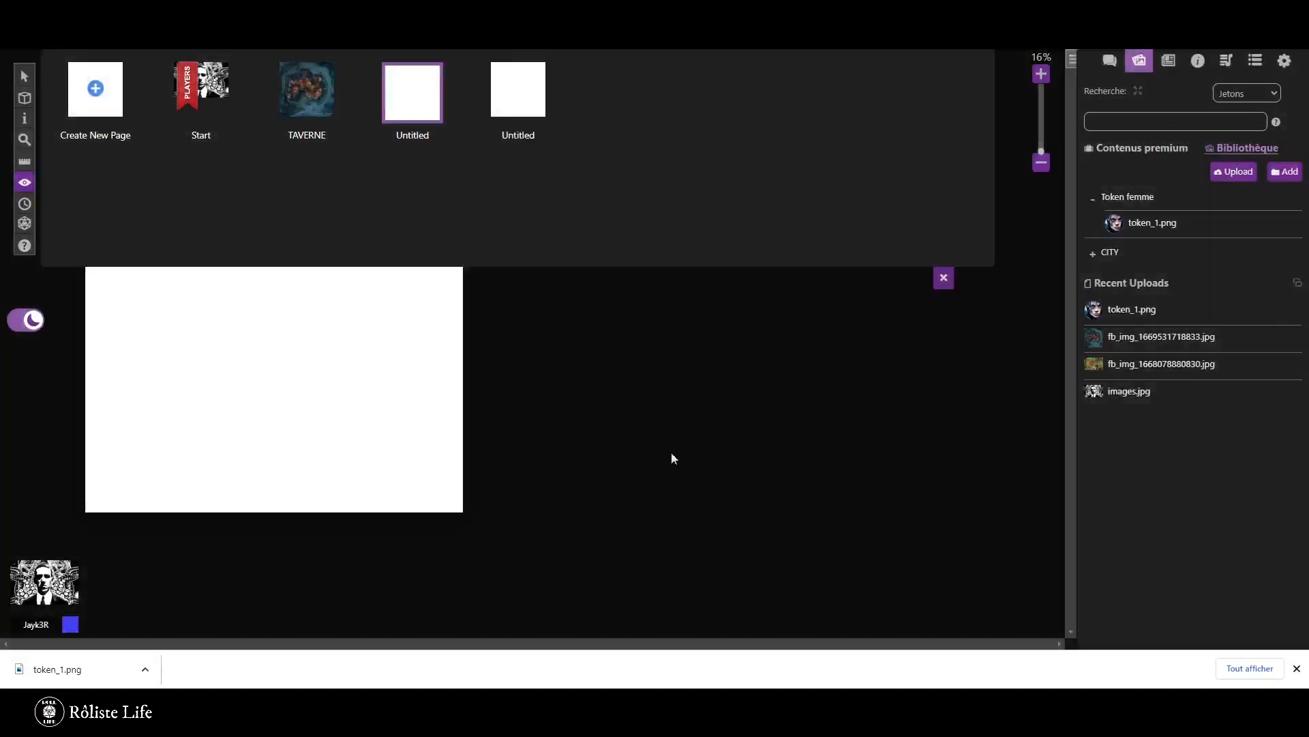
left_click(943, 278)
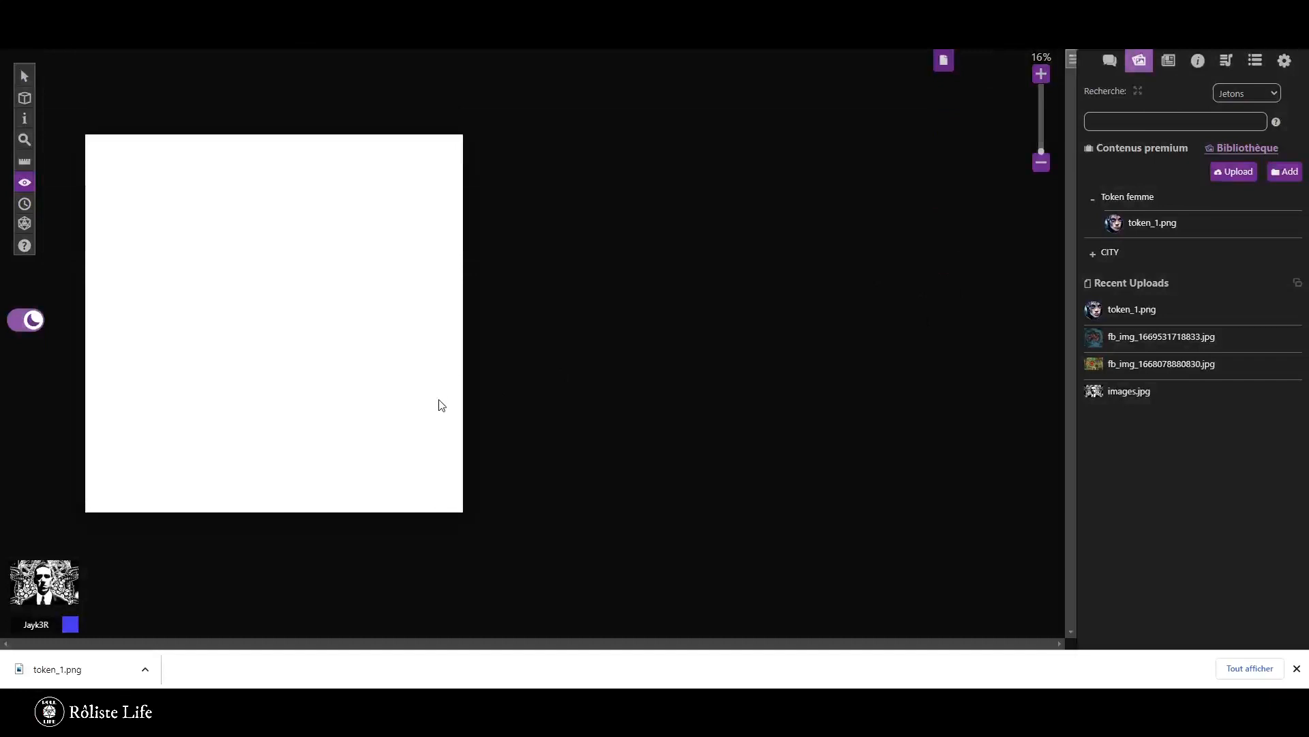
View the advanced dice roller's basic and advanced roll options, and close it.
mouse_move(20, 227)
left_click(26, 230)
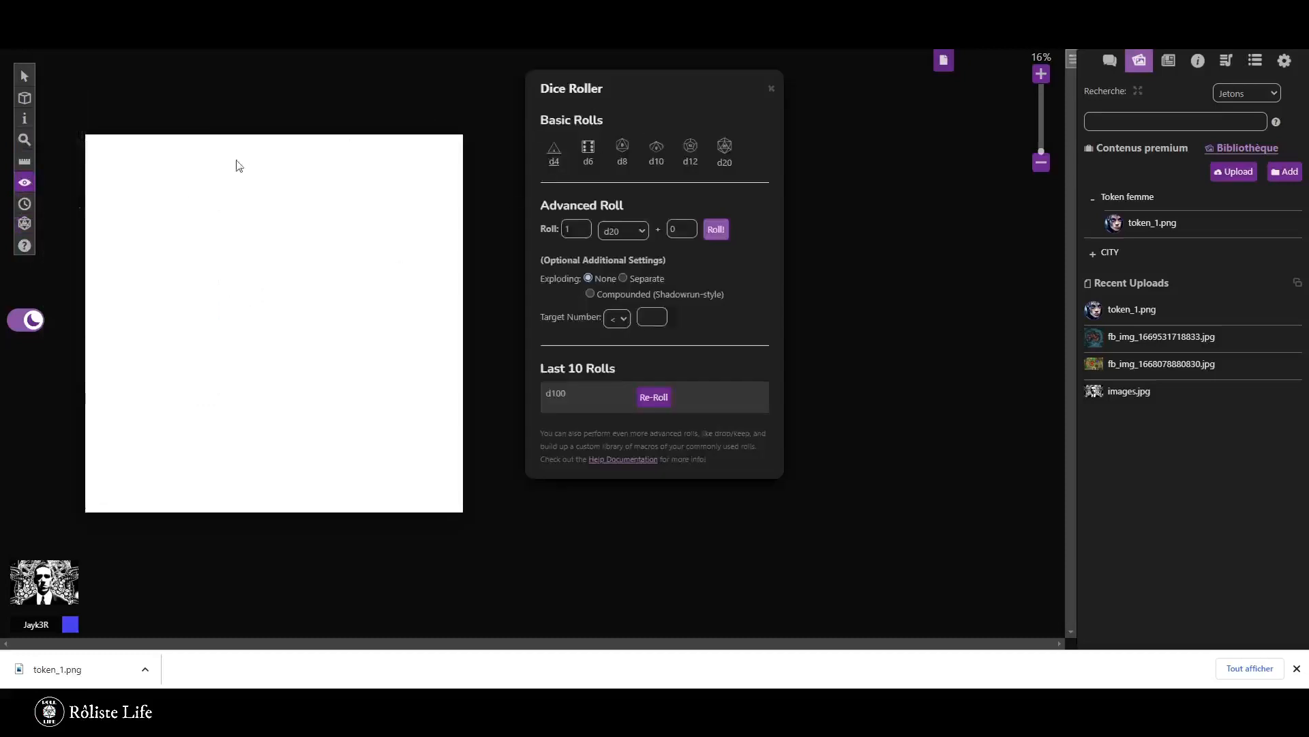
left_click(770, 92)
mouse_move(24, 223)
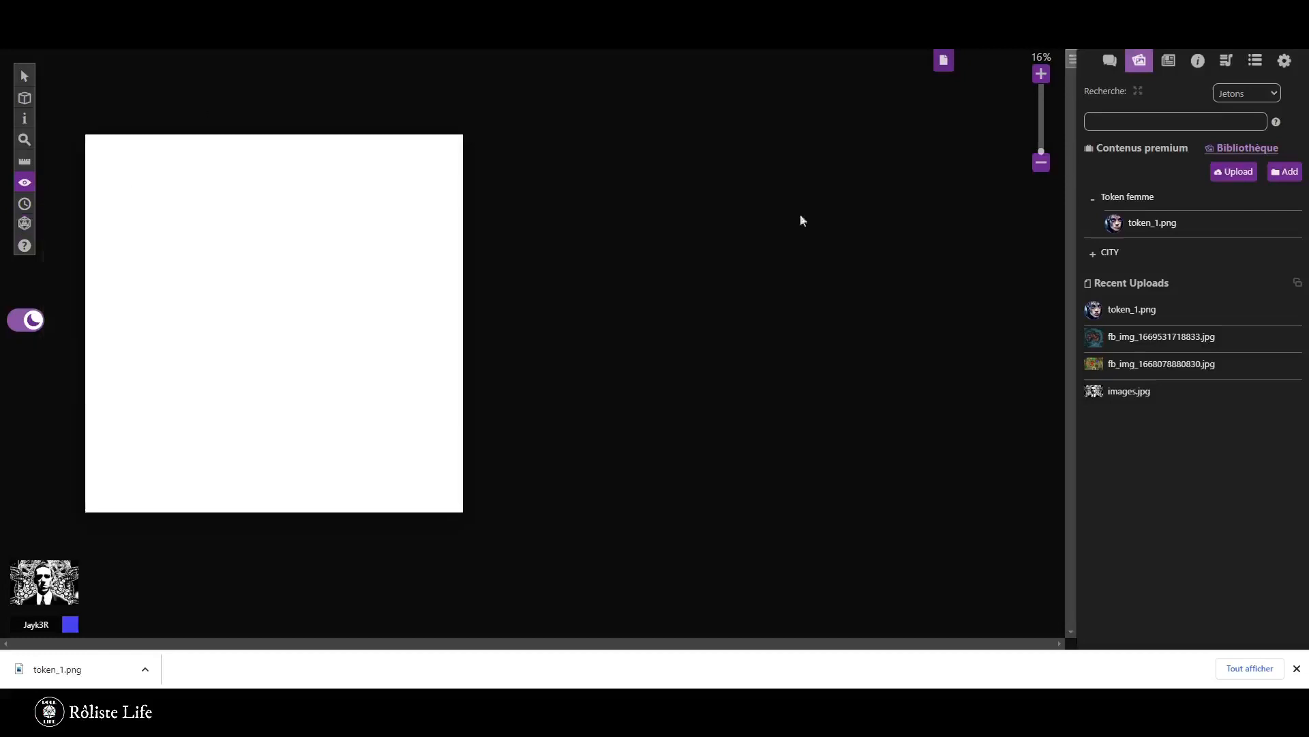
Send the roll command /r 1DA0+6 in the chat.
left_click(1110, 60)
left_click(1115, 591)
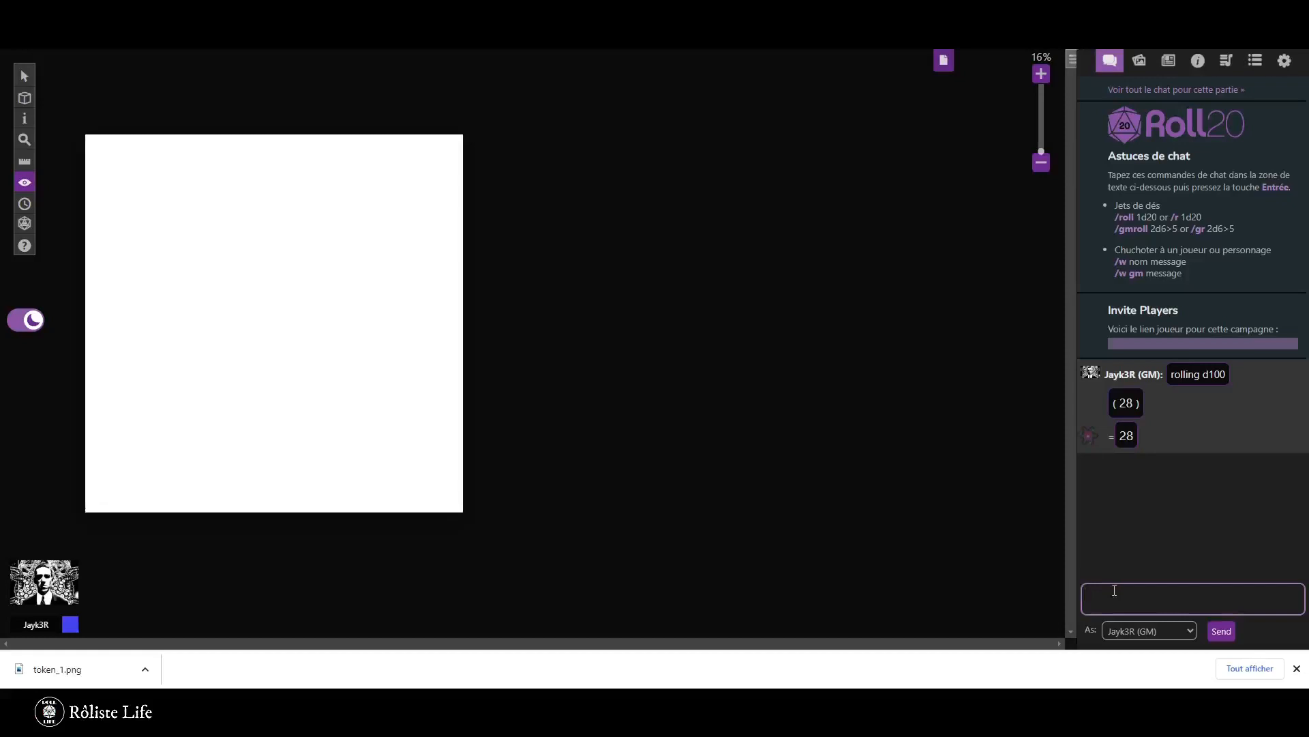
type("/r 1DA0+6")
key("Return")
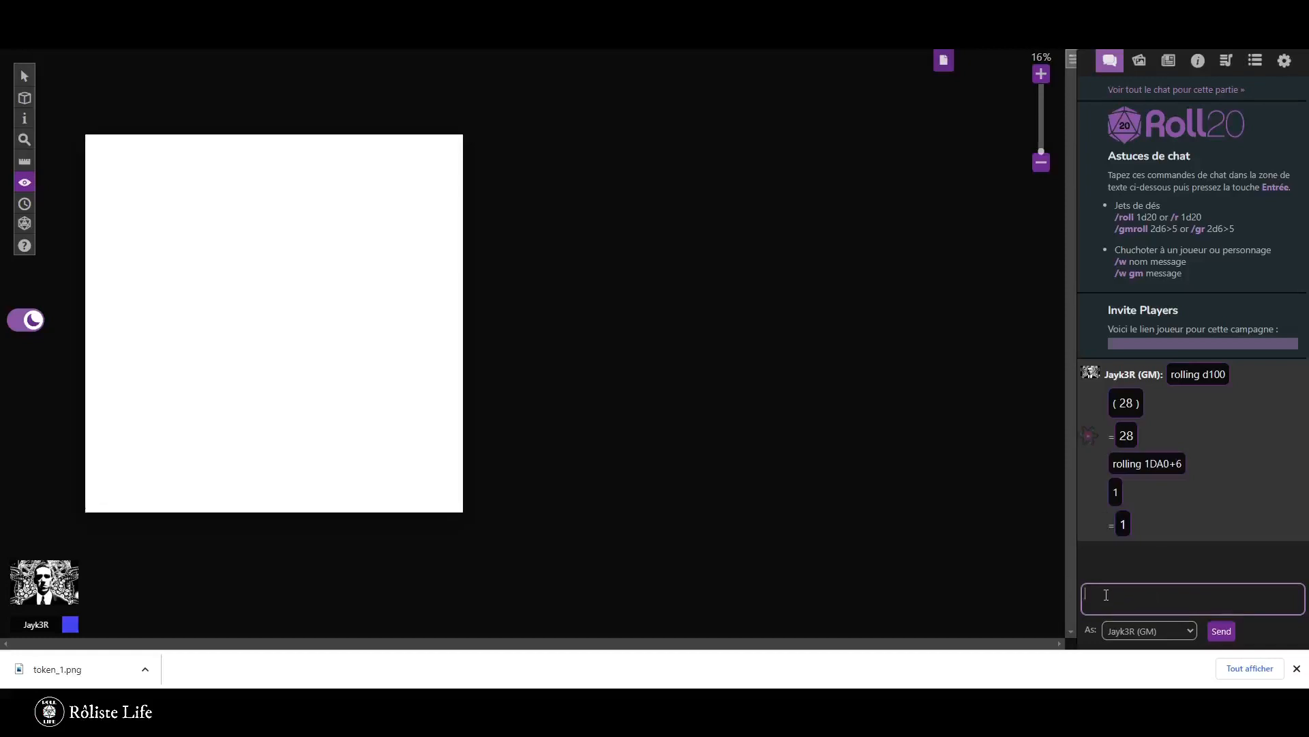
Roll one ten-sided die from the chat with the command /r 1D10.
type("/1D10")
left_click(1090, 602)
type("r")
left_click(1126, 594)
key("Return")
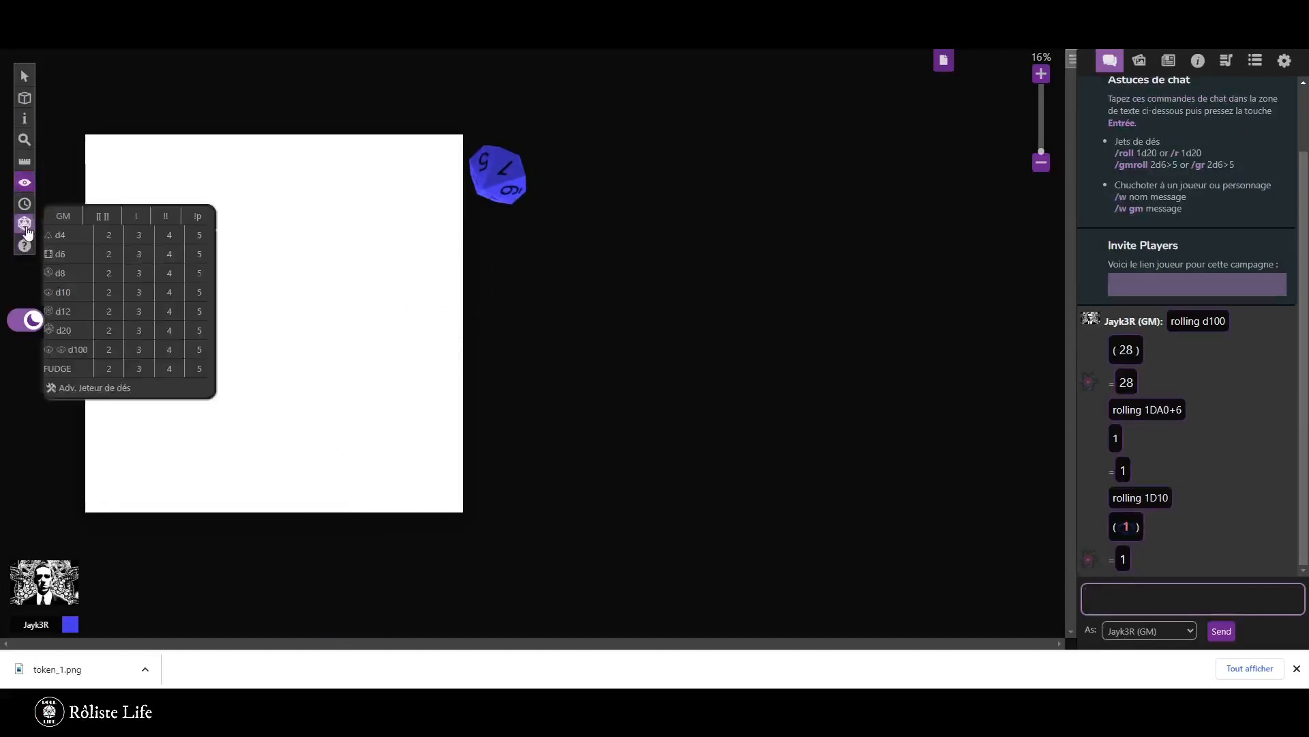
Enable GM-only dice rolls, and roll a d20 and a FUDGE die to the GM.
left_click(62, 218)
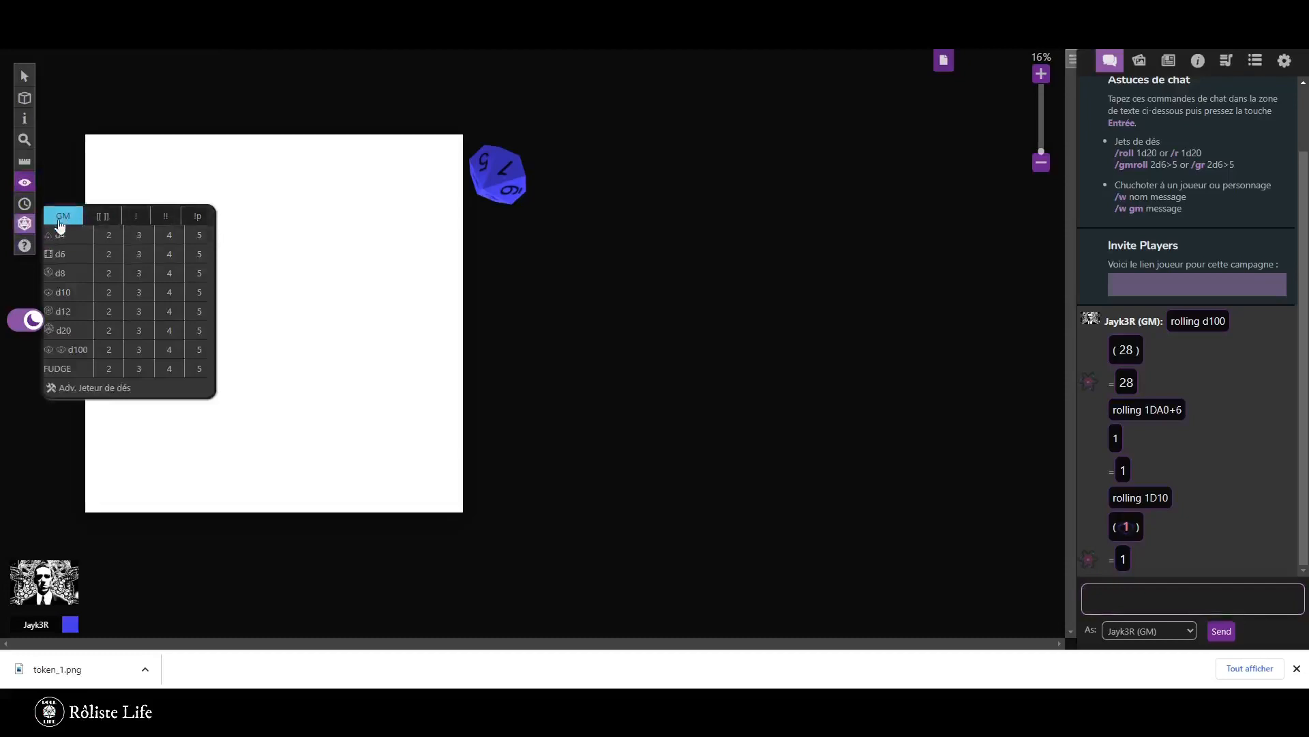
left_click(78, 333)
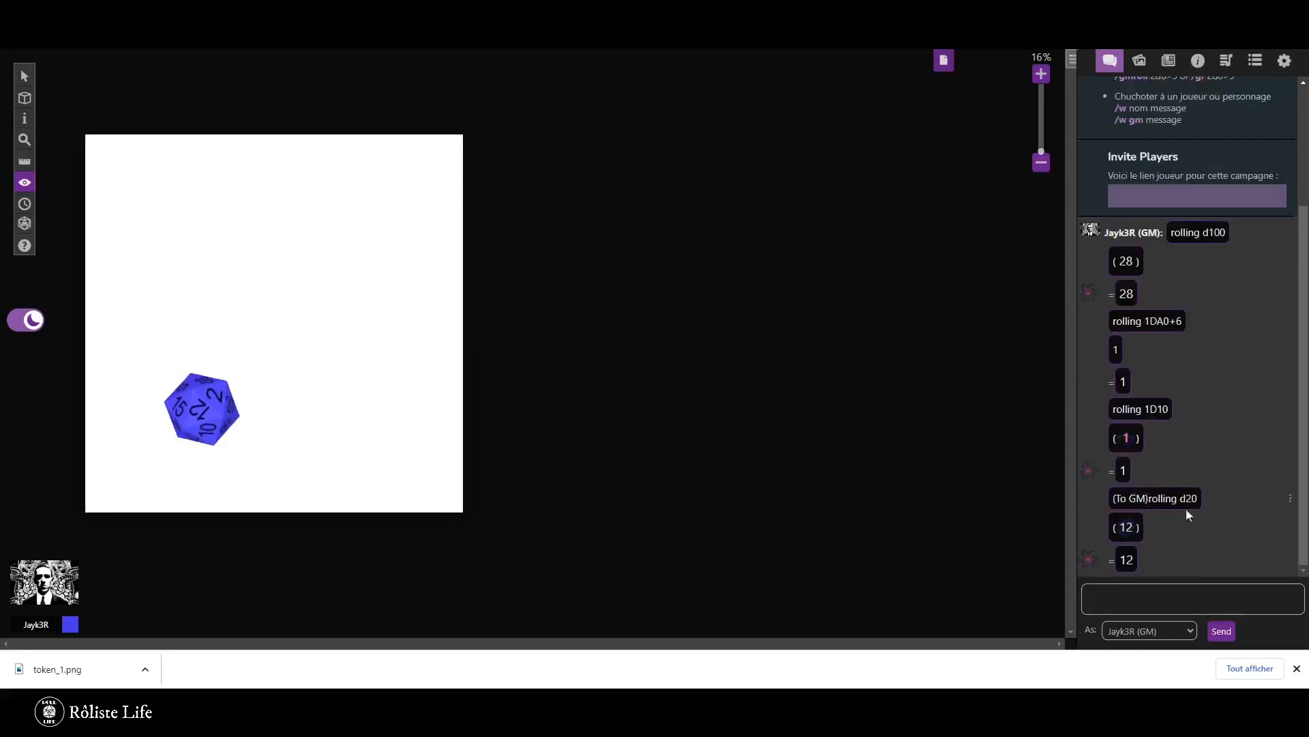
left_click(25, 182)
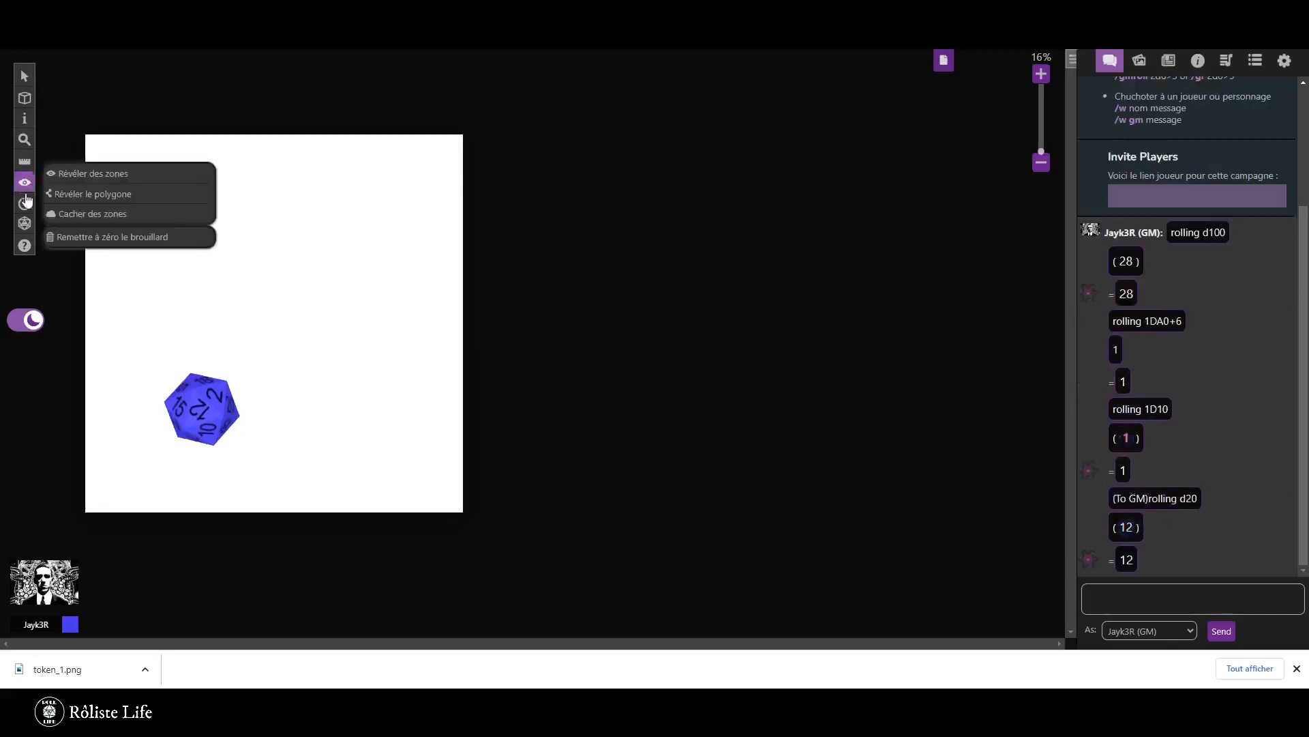
mouse_move(27, 226)
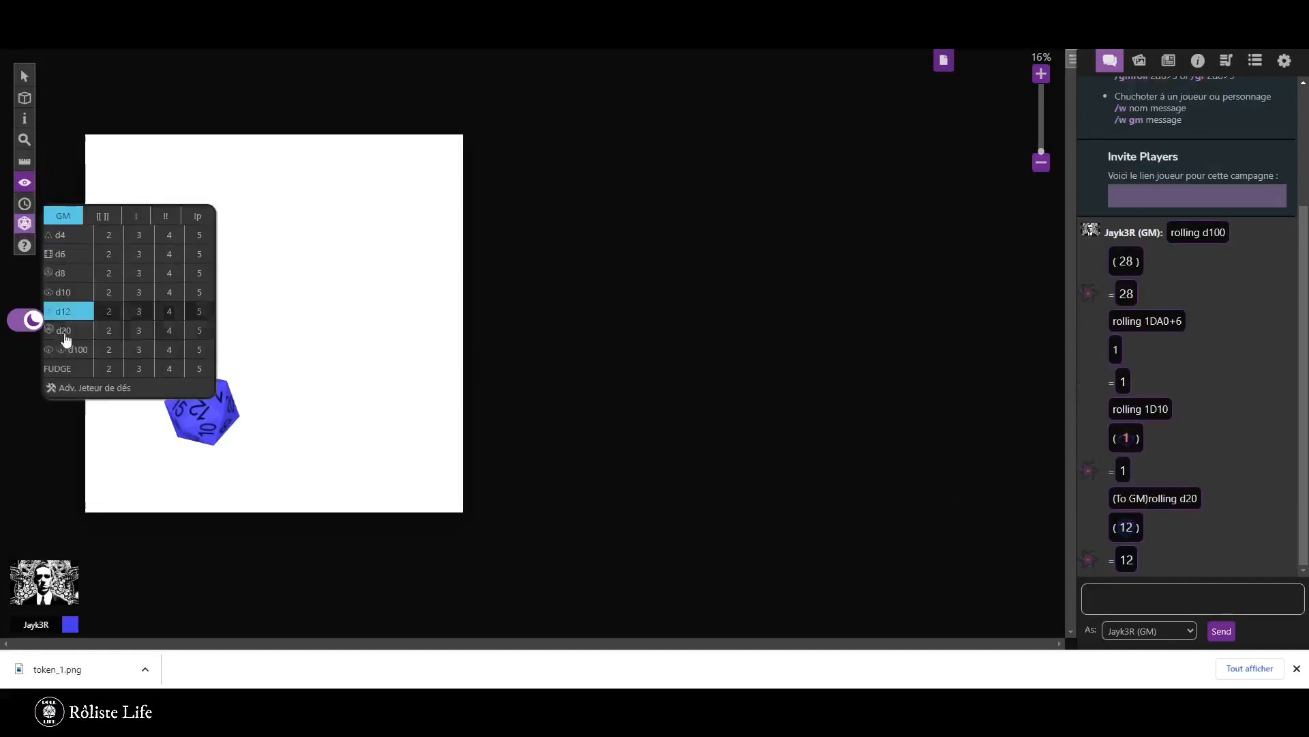
left_click(65, 375)
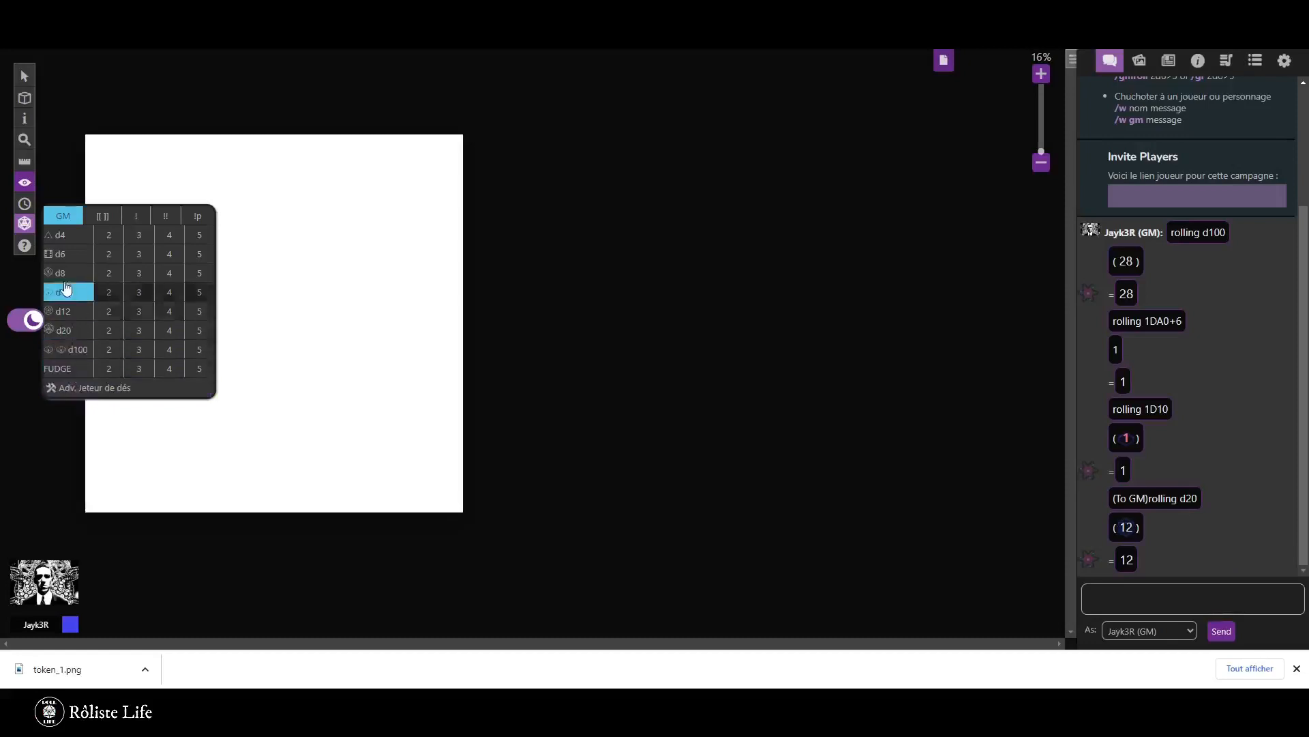
Re-roll 1D10, dF twice and d100 from the advanced dice roller's recent rolls, and close the roller.
left_click(79, 388)
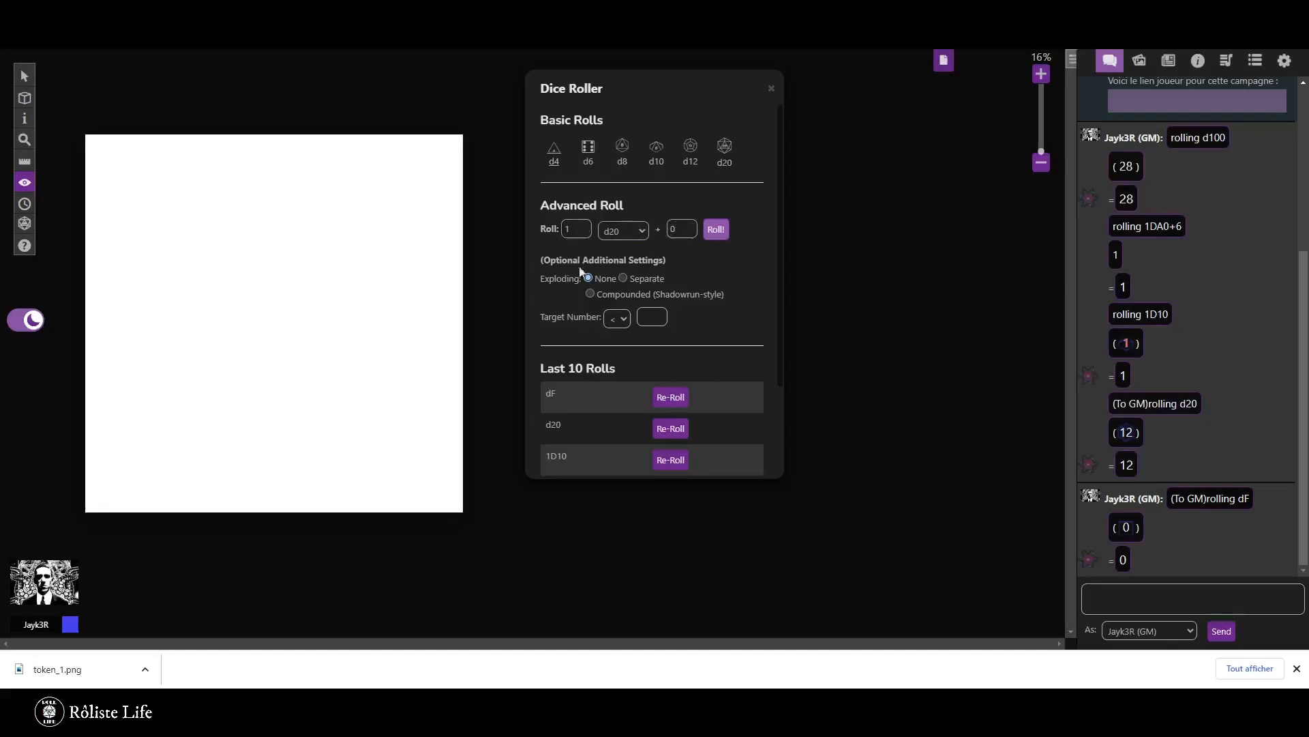
scroll(592, 385, "down", 3)
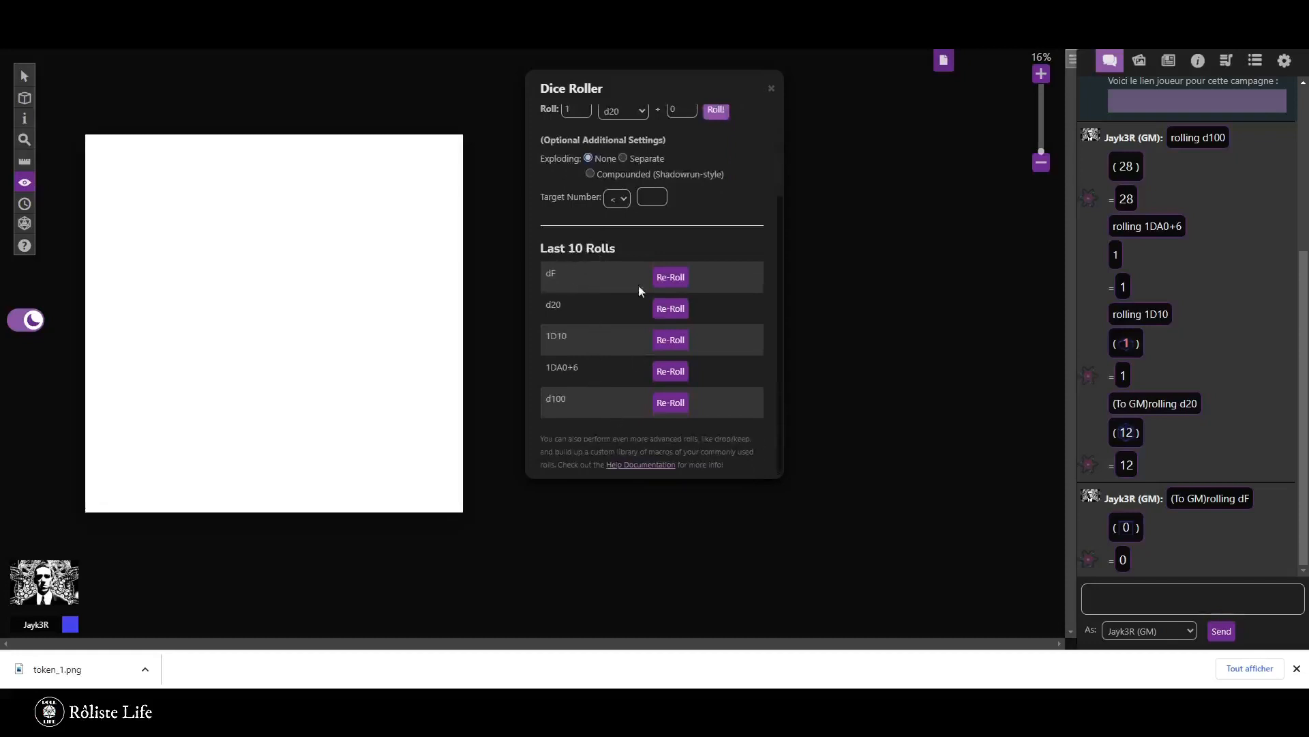
left_click(671, 341)
left_click(672, 309)
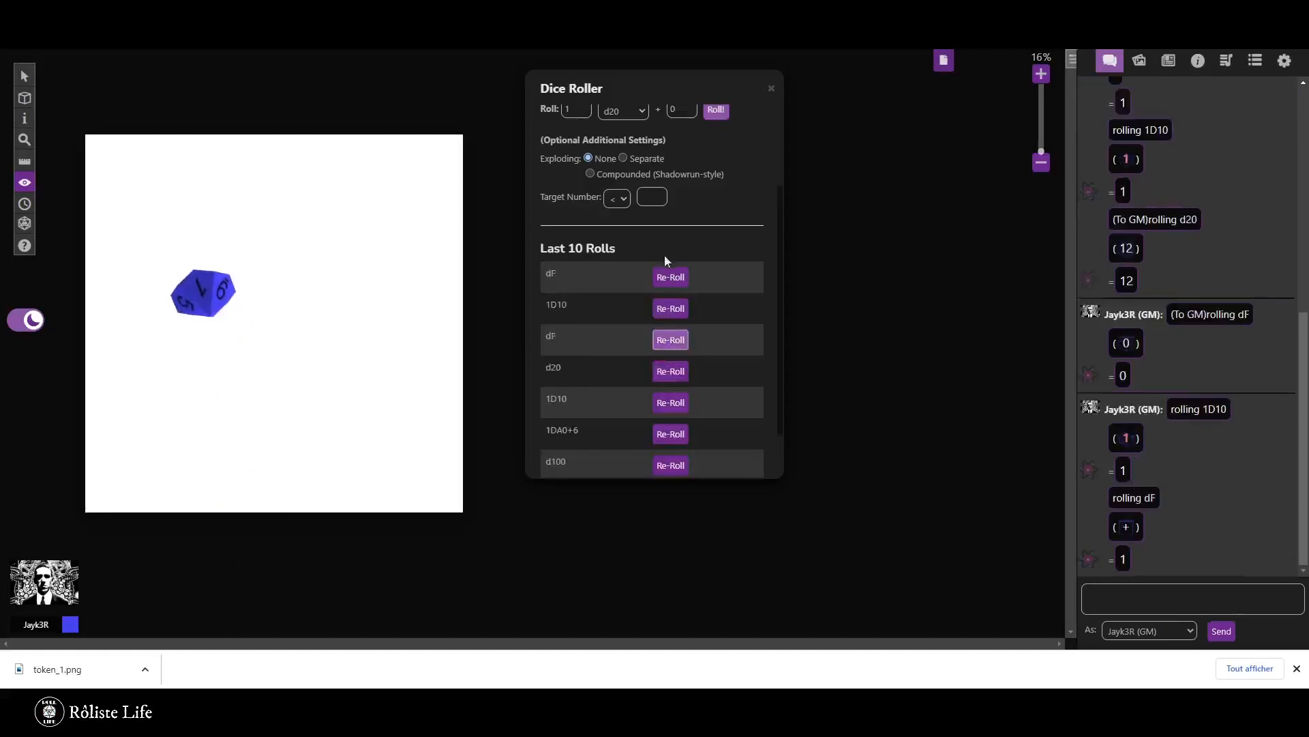
left_click(677, 281)
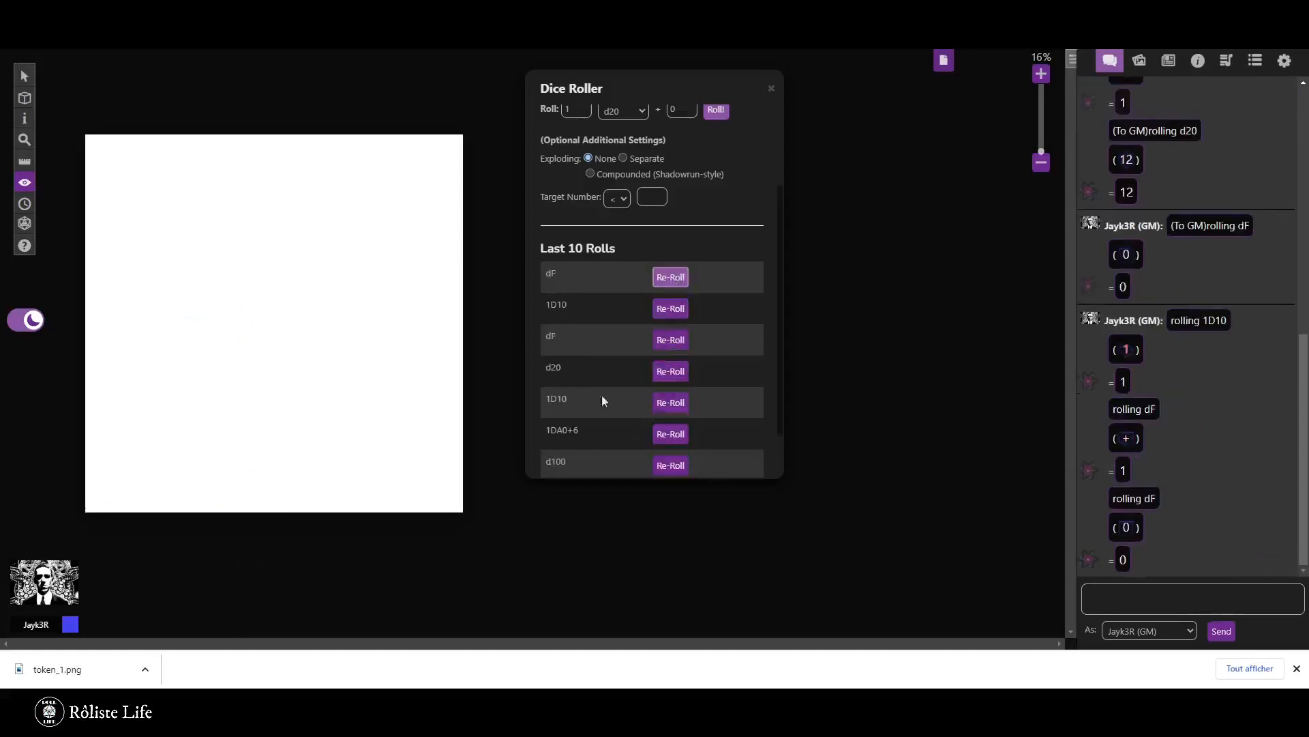
left_click(669, 467)
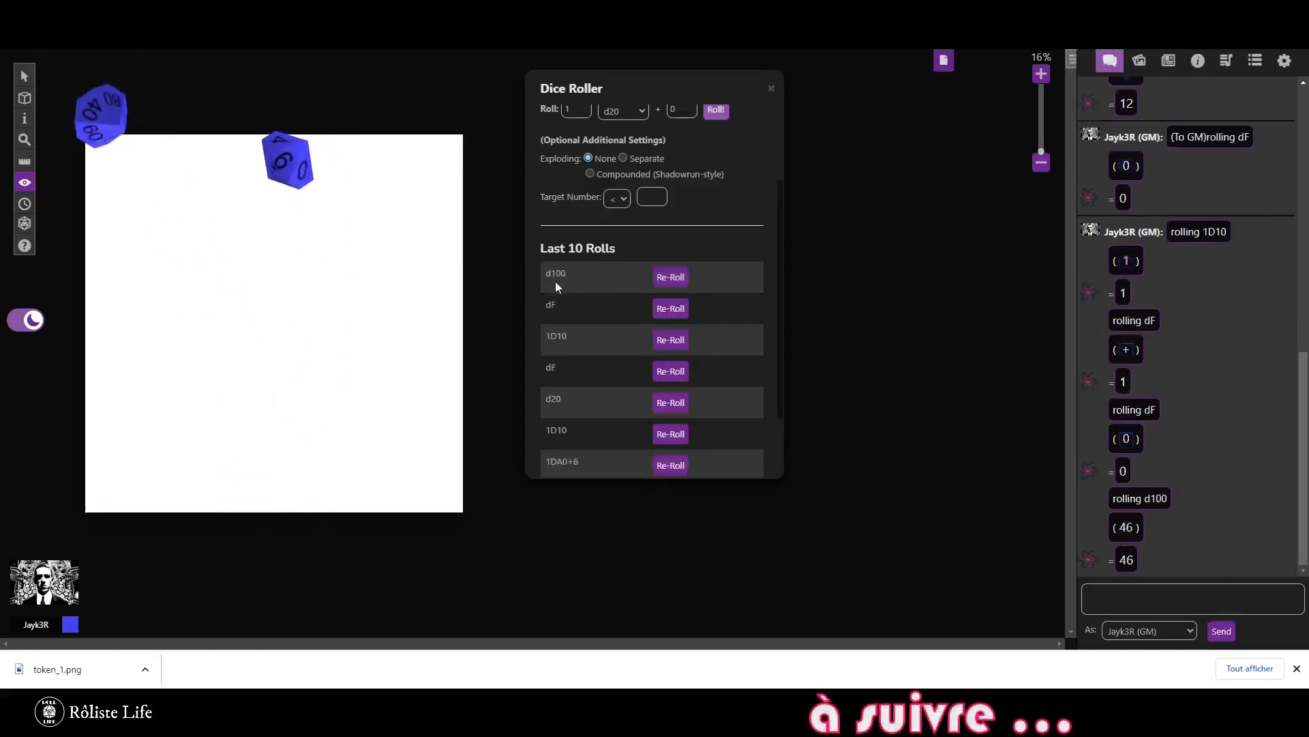
left_click(772, 89)
Show the available help and documentation options.
mouse_move(23, 251)
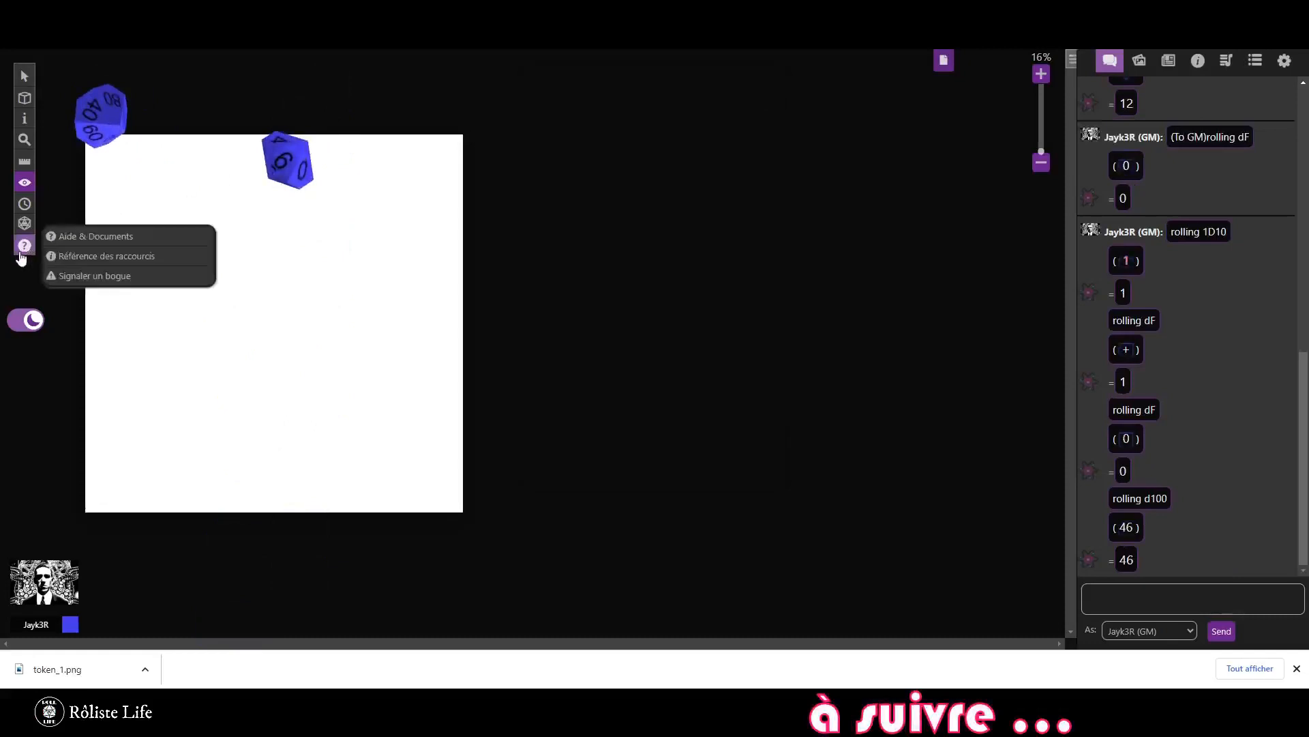